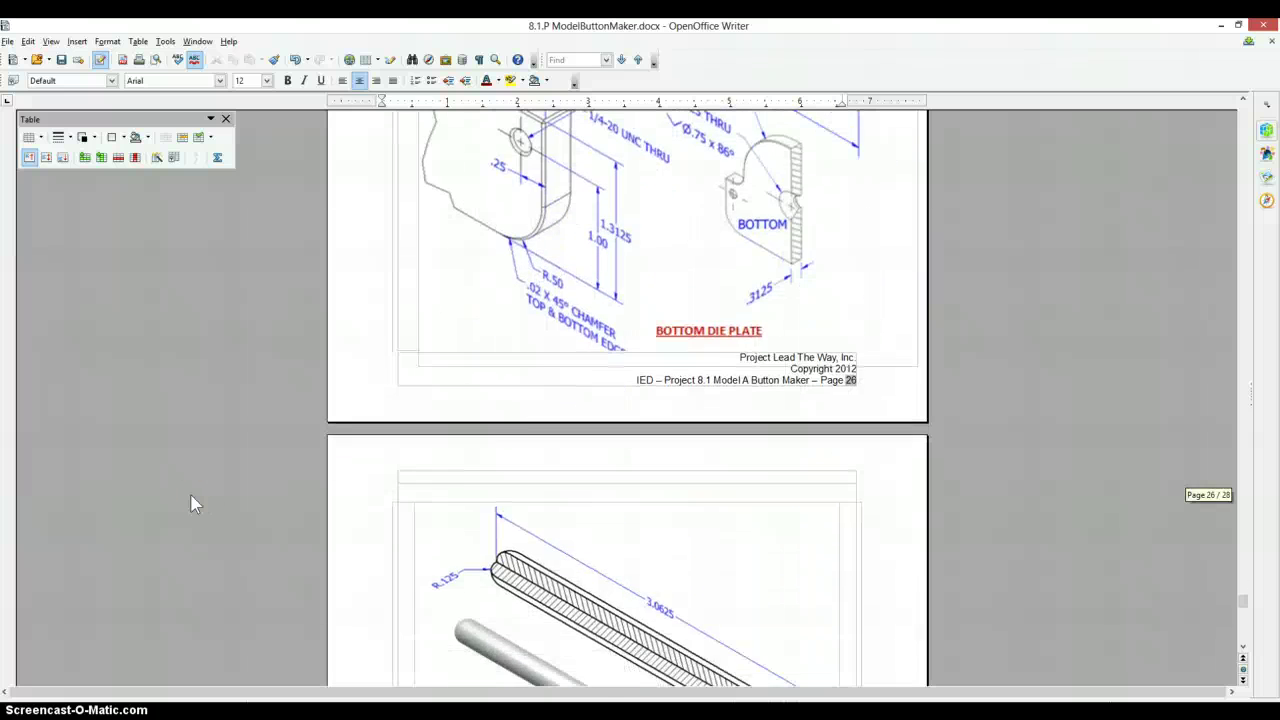
Bring the Bottom Die Plate drawing into view and start a 2D sketch on the front plane of the blank part in Inventor
{"action": "scroll", "coordinate": [190, 494], "scroll_direction": "up", "scroll_amount": 6}
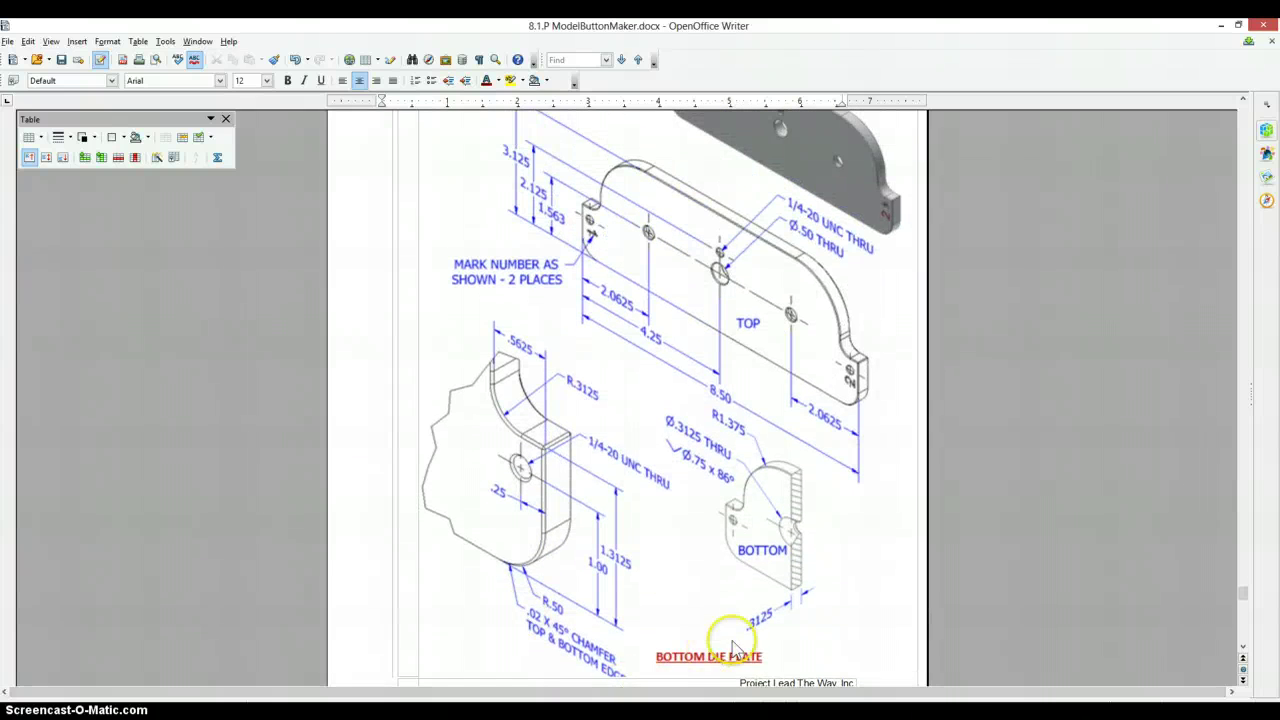
{"action": "scroll", "coordinate": [720, 630], "scroll_direction": "up", "scroll_amount": 2}
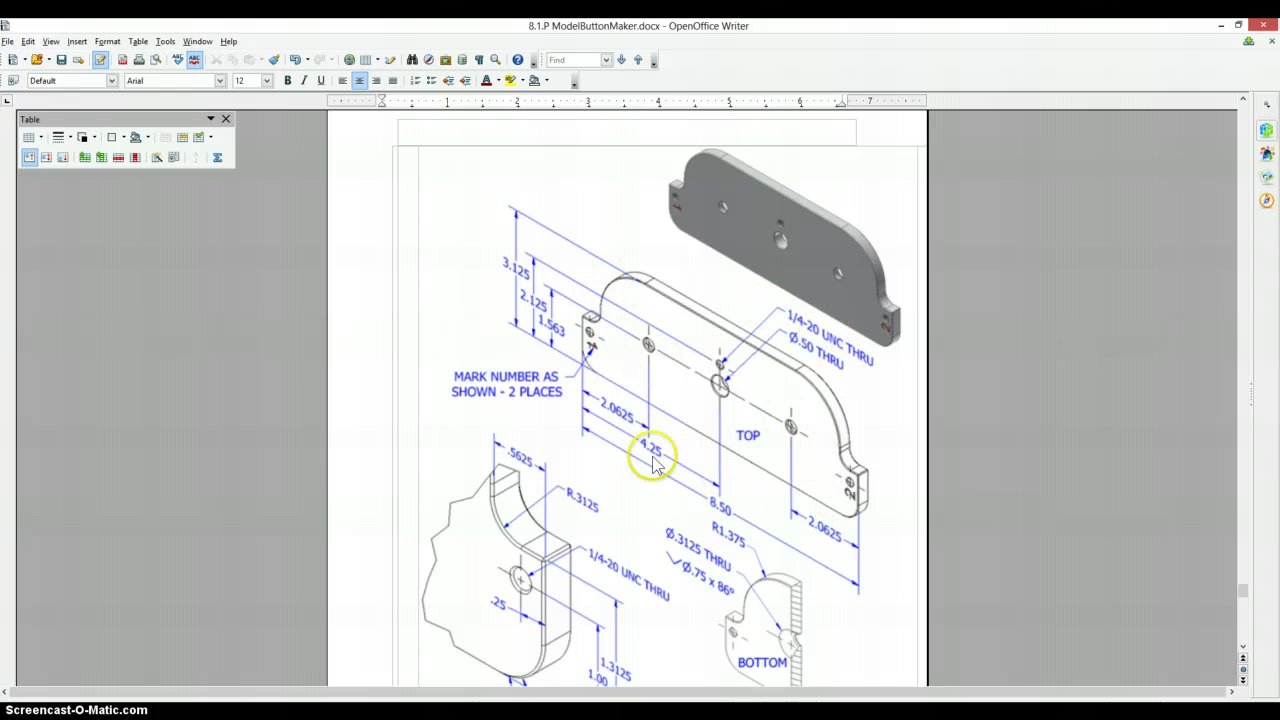
{"action": "key", "text": "alt+Tab"}
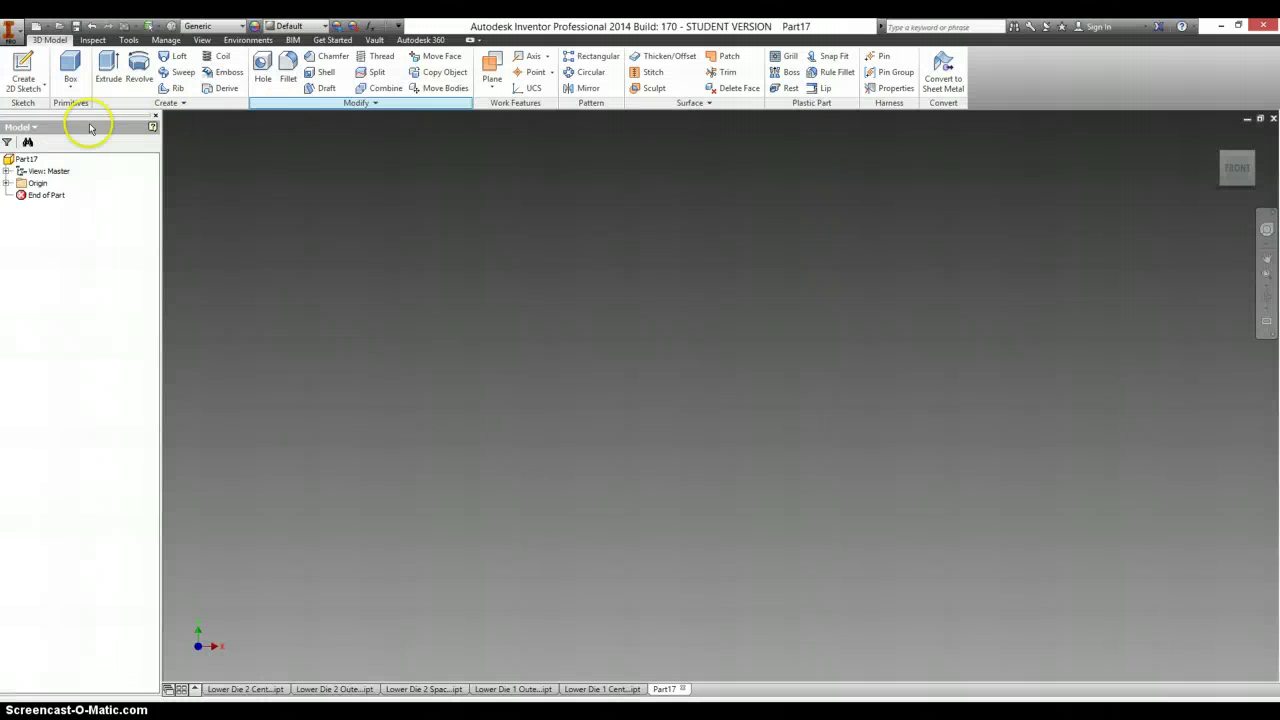
{"action": "left_click", "coordinate": [26, 70]}
{"action": "left_click", "coordinate": [773, 320]}
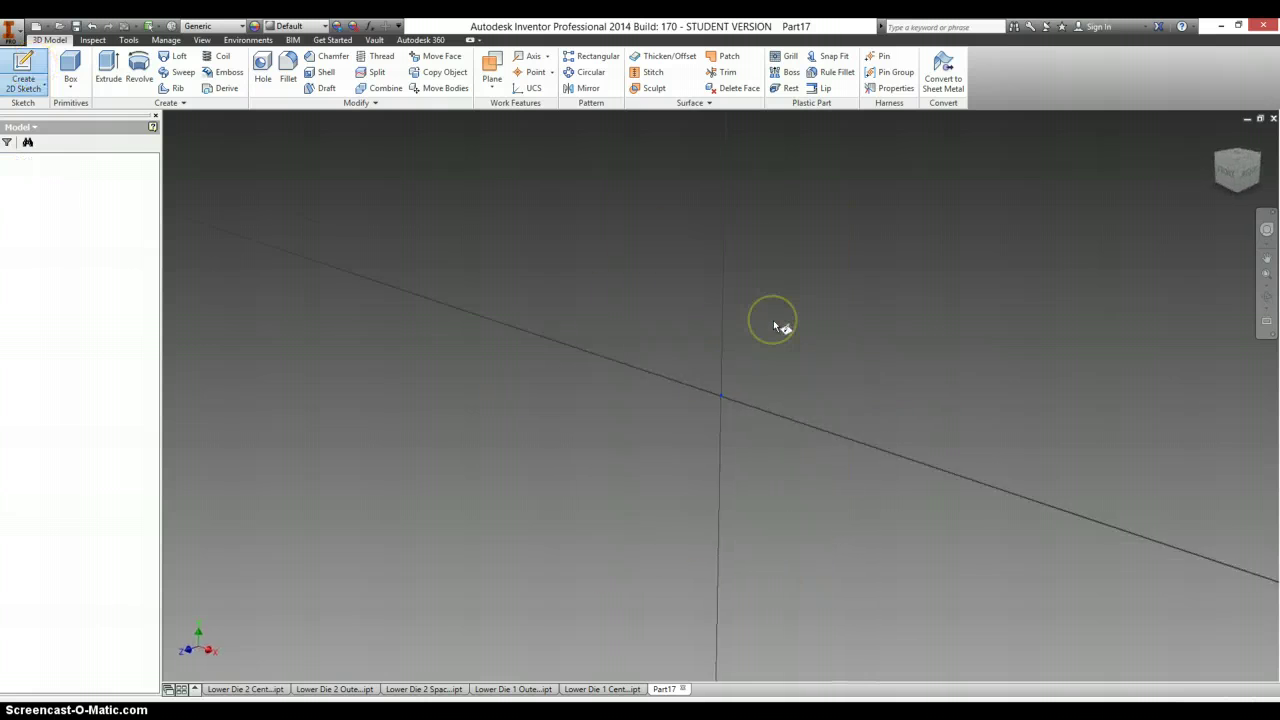
Draw a rectangle about 1.1 by 0.28 in from the origin and a narrower one about 0.48 in tall starting on its bottom edge
{"action": "right_click", "coordinate": [574, 313]}
{"action": "left_click", "coordinate": [620, 293]}
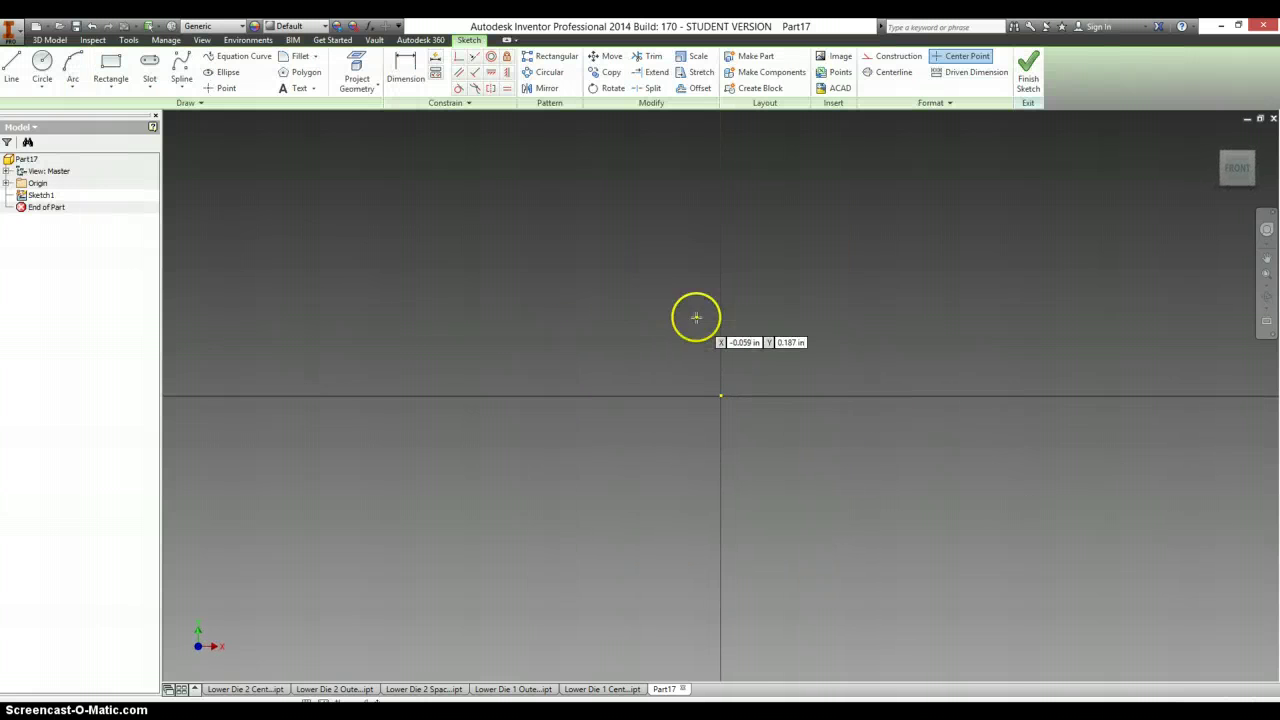
{"action": "left_click", "coordinate": [721, 396]}
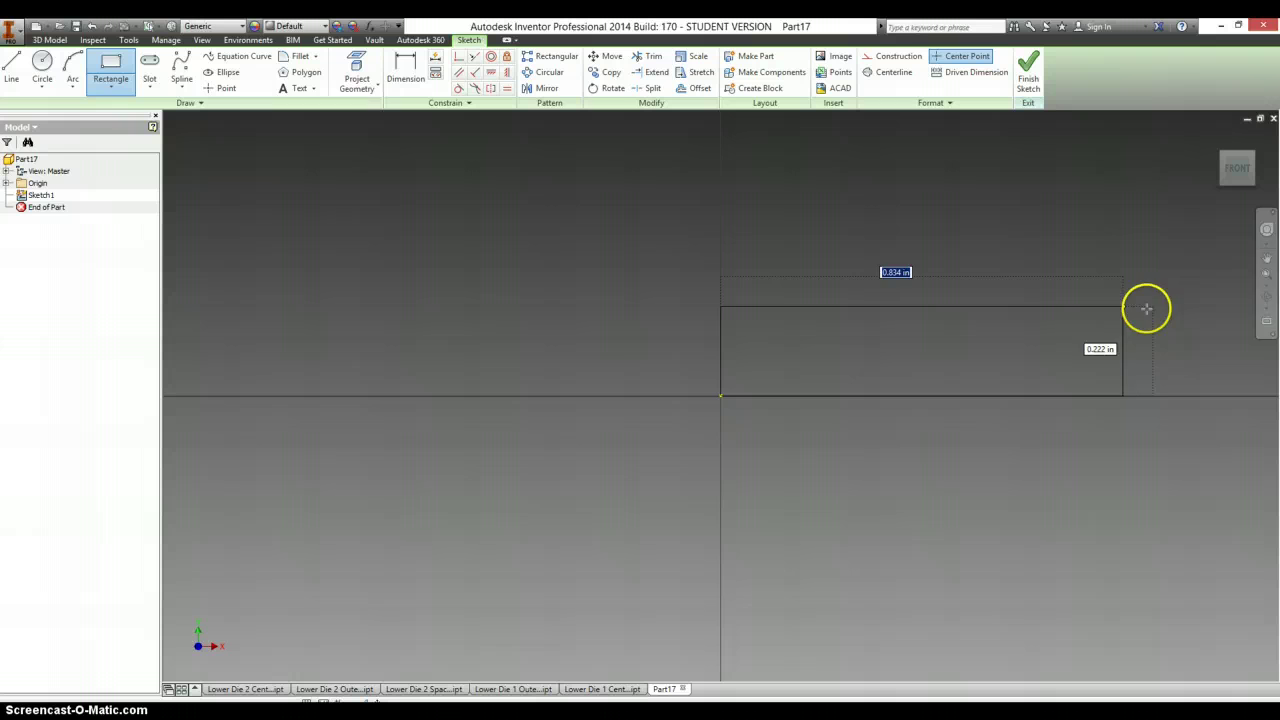
{"action": "left_click", "coordinate": [1199, 279]}
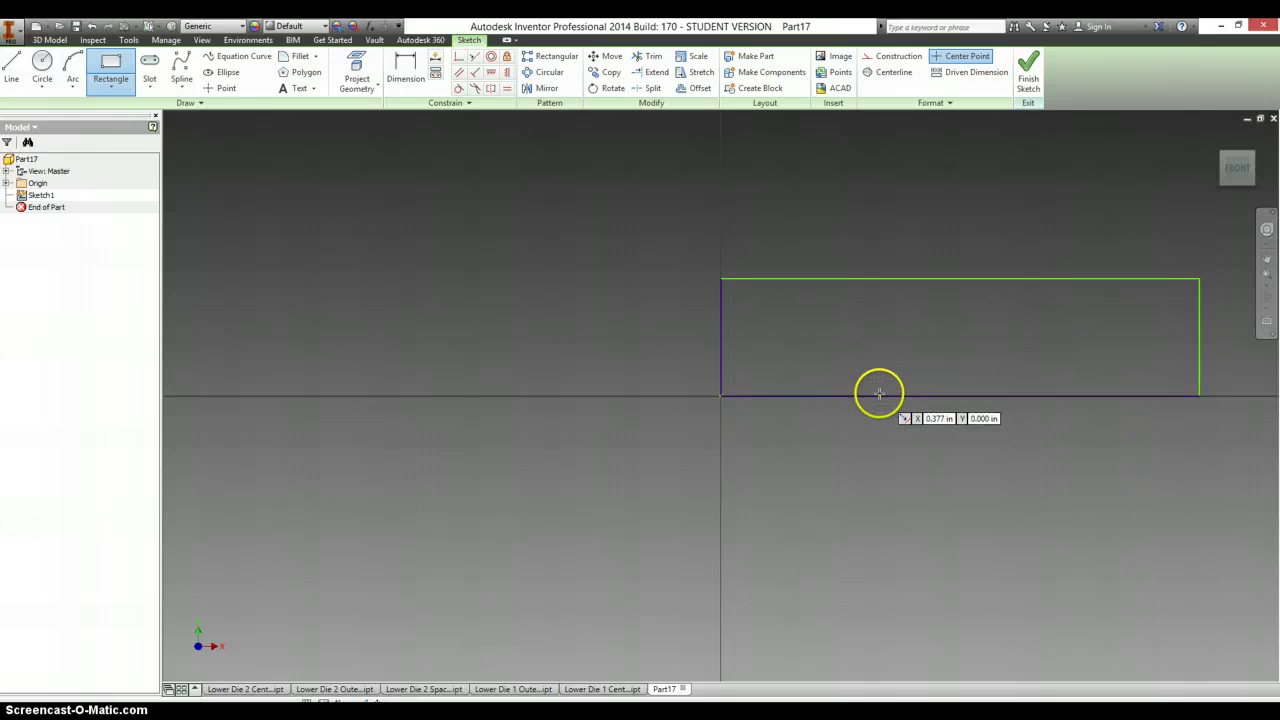
{"action": "left_click", "coordinate": [800, 395]}
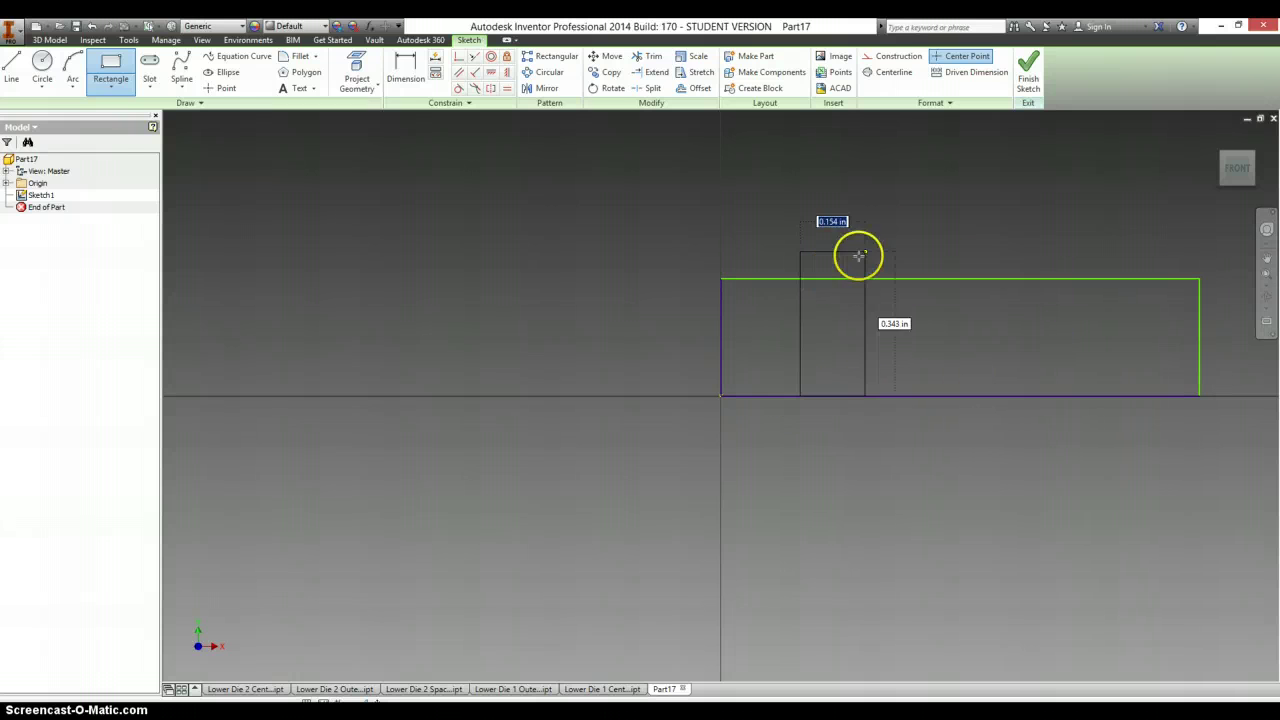
{"action": "left_click", "coordinate": [1111, 193]}
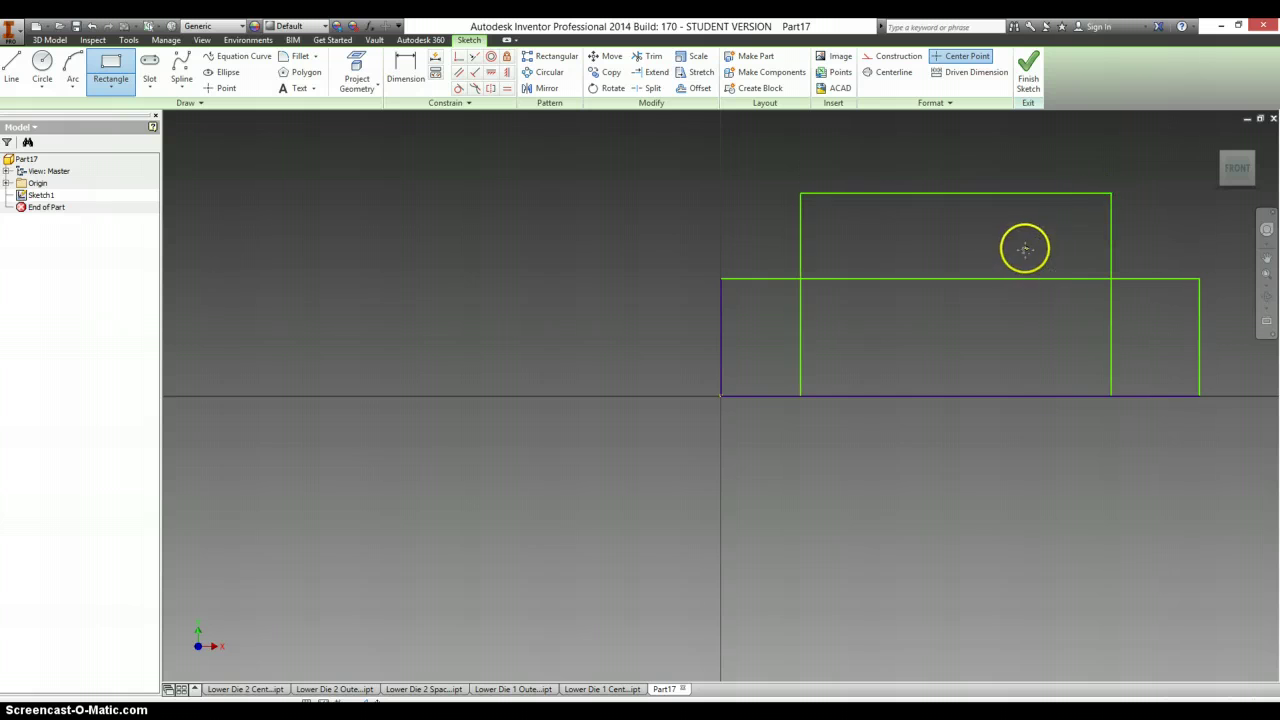
Align the midpoints of the two rectangles' top edges with a vertical constraint
{"action": "middle_click_drag", "start_coordinate": [800, 347], "coordinate": [541, 455]}
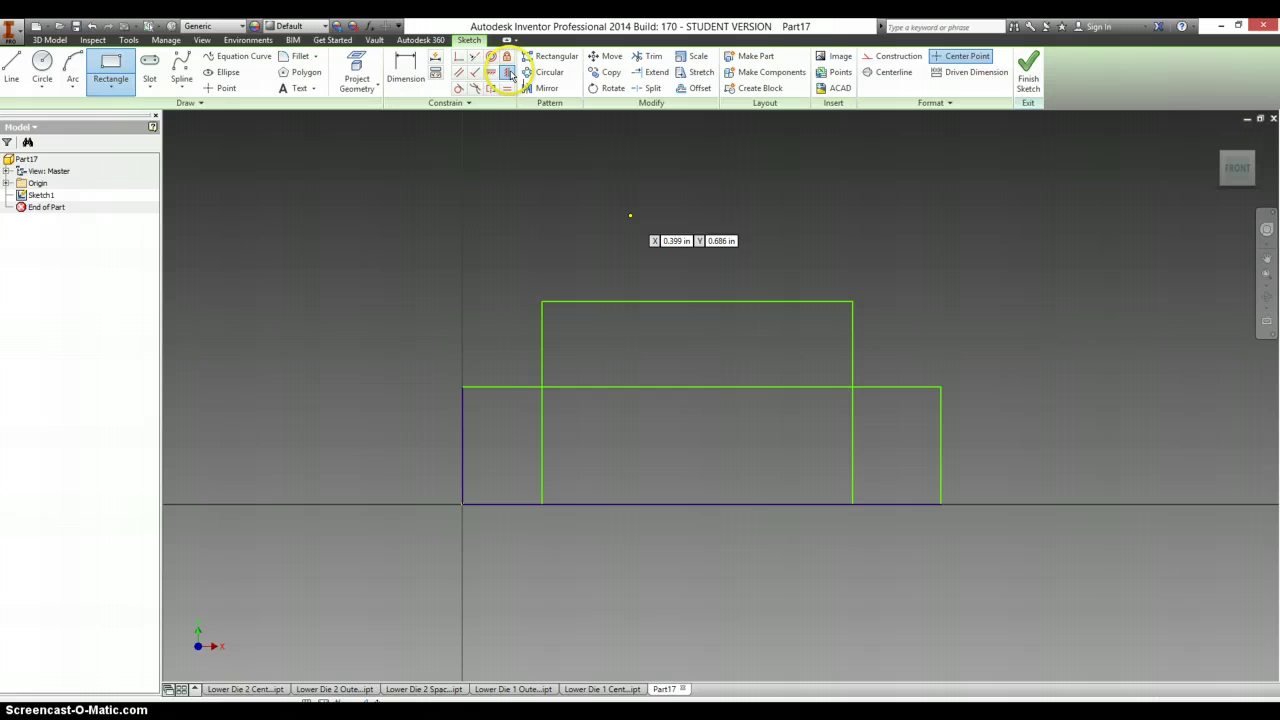
{"action": "key", "text": "i"}
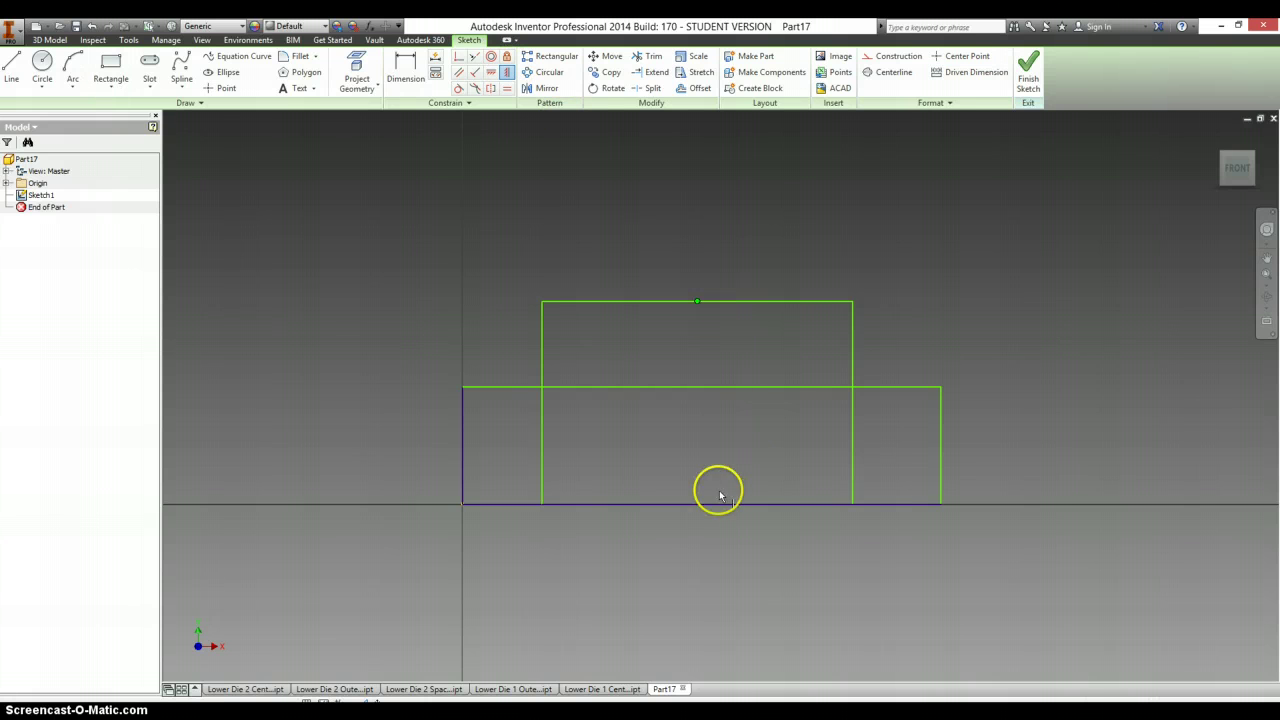
{"action": "left_click", "coordinate": [700, 389]}
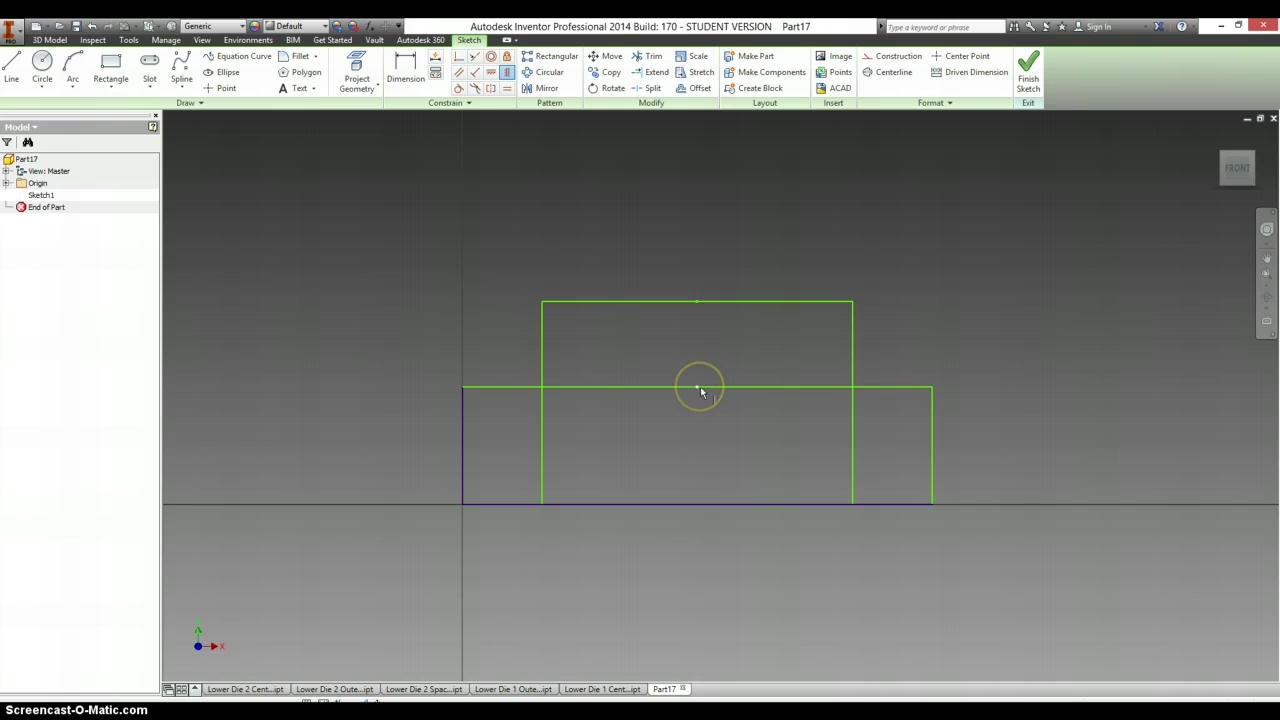
{"action": "left_click", "coordinate": [641, 265]}
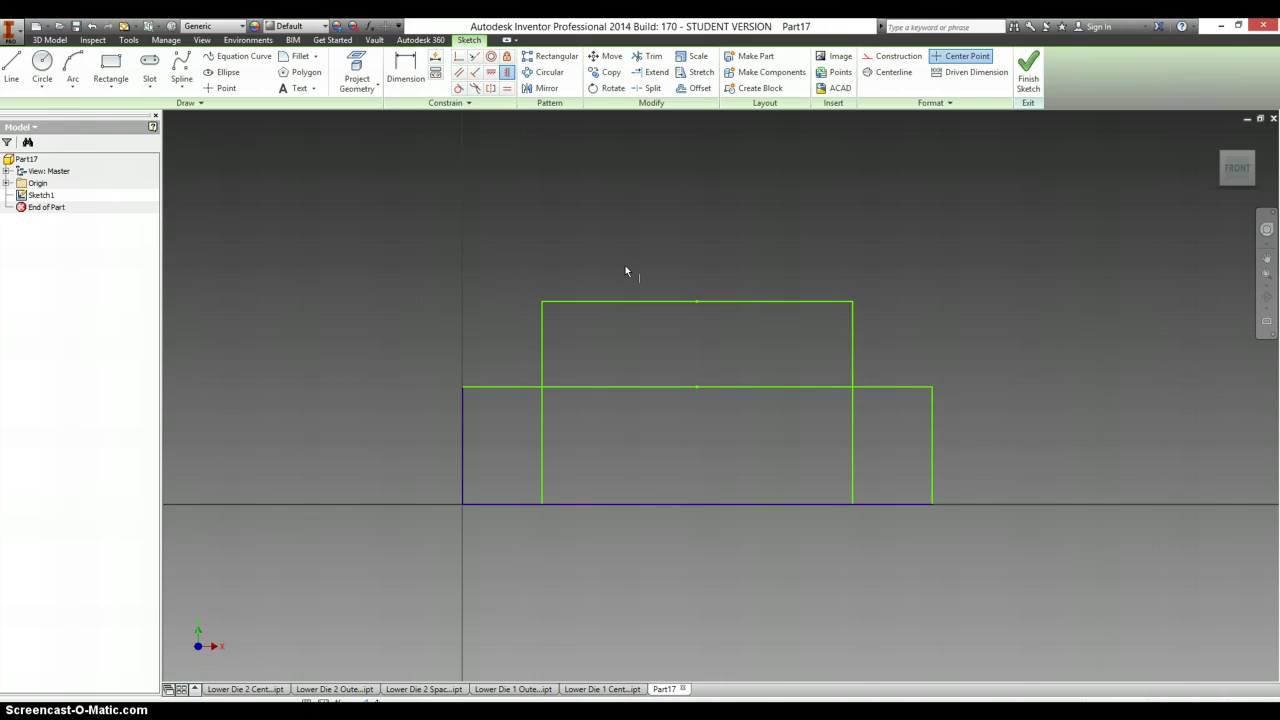
Check the plate drawing and dimension the lower rectangle's bottom edge to 8.5 in
{"action": "key", "text": "alt+Tab"}
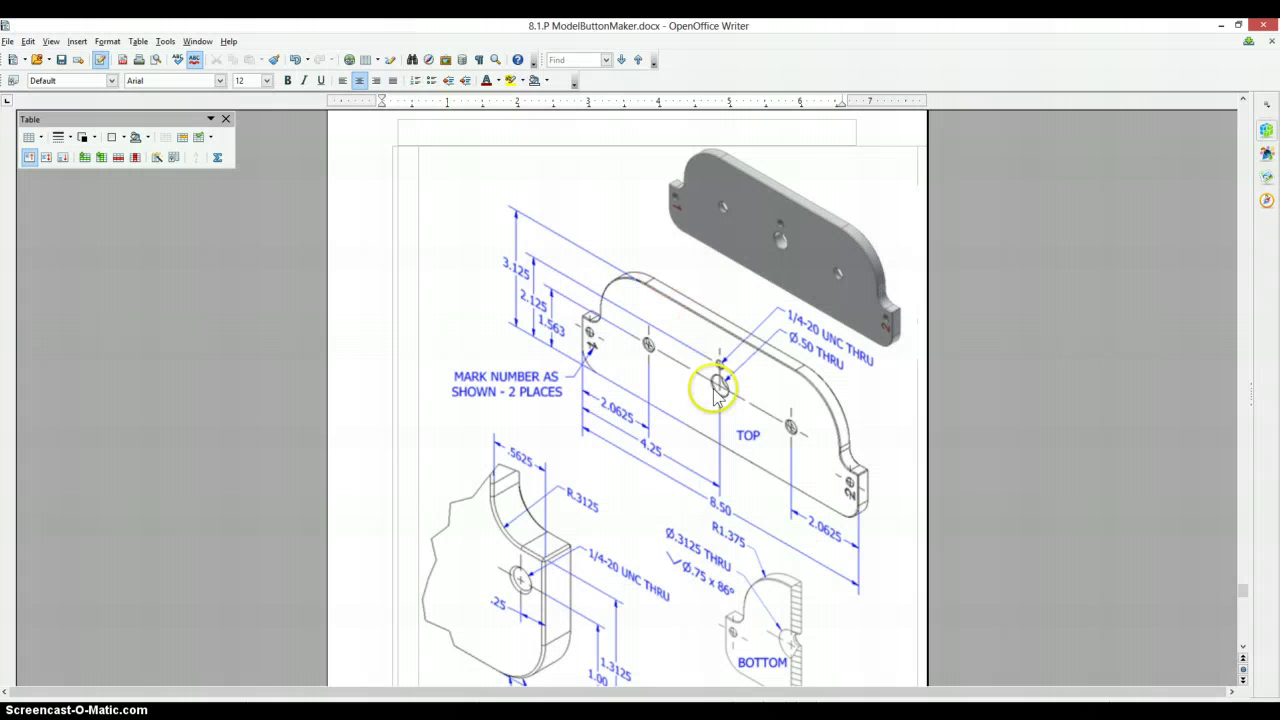
{"action": "key", "text": "alt+Tab"}
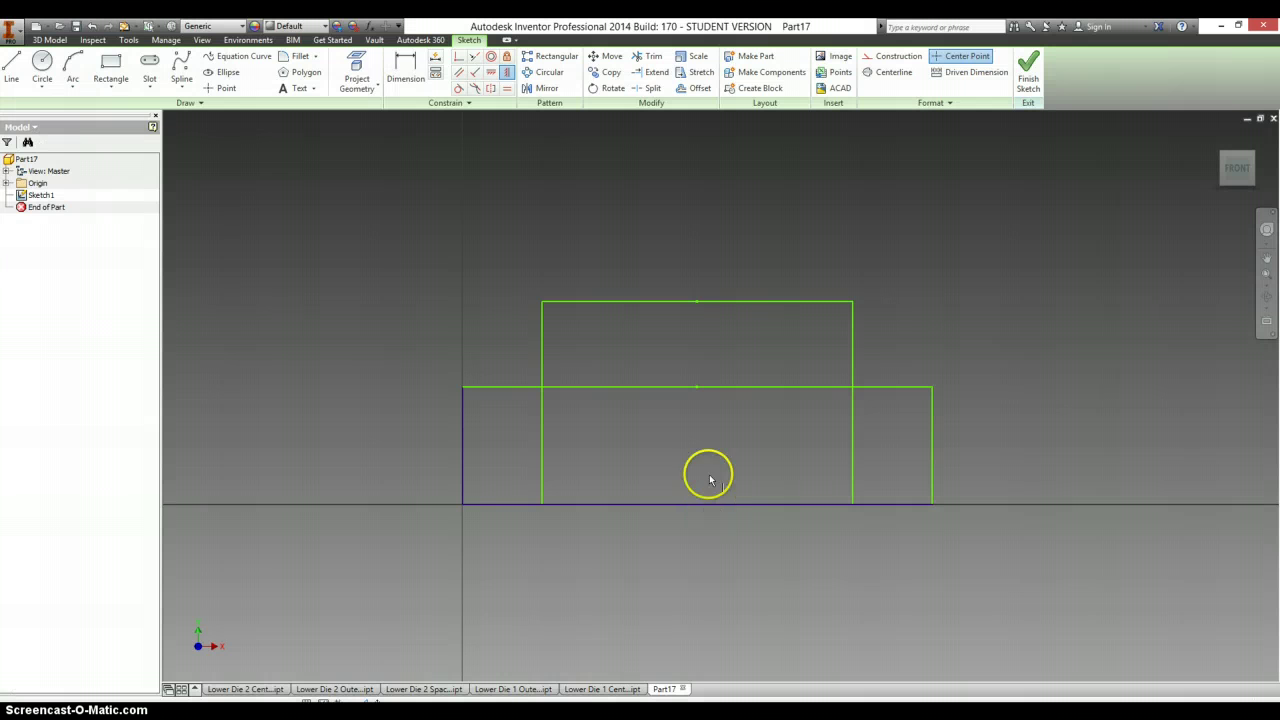
{"action": "key", "text": "d"}
{"action": "left_click", "coordinate": [509, 504]}
{"action": "left_click", "coordinate": [609, 578]}
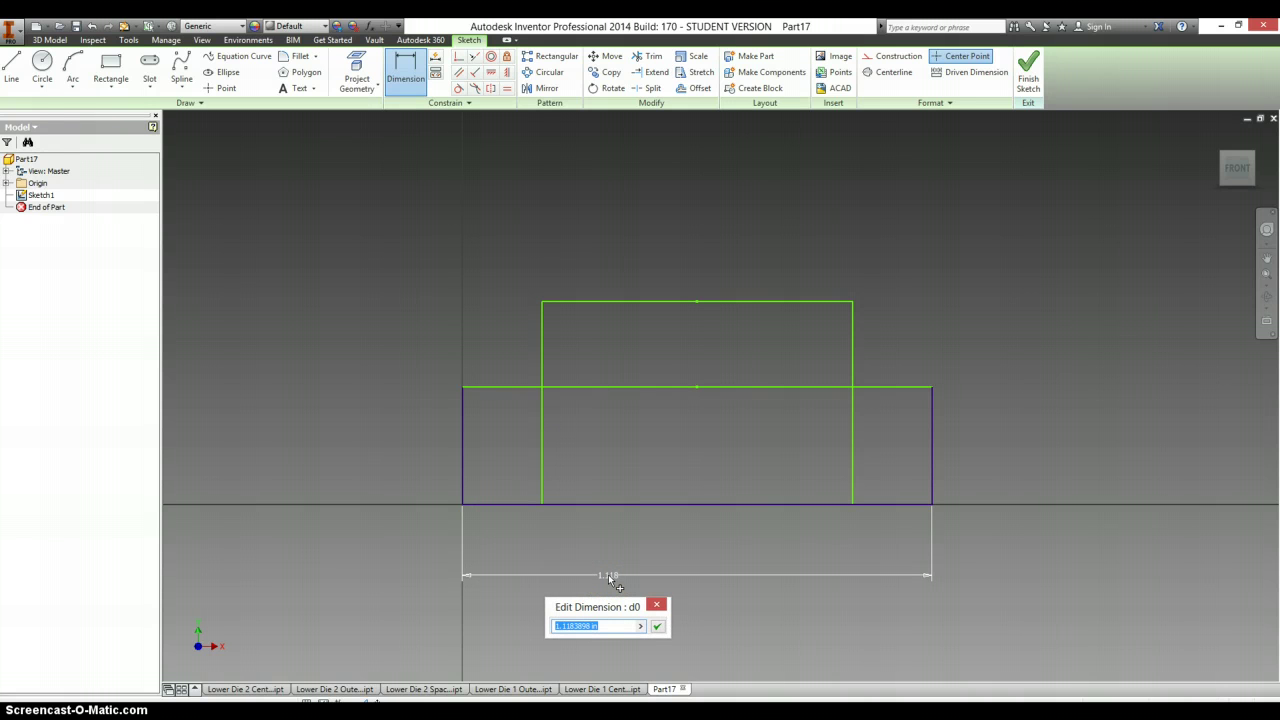
{"action": "type", "text": "8.5"}
{"action": "key", "text": "Return"}
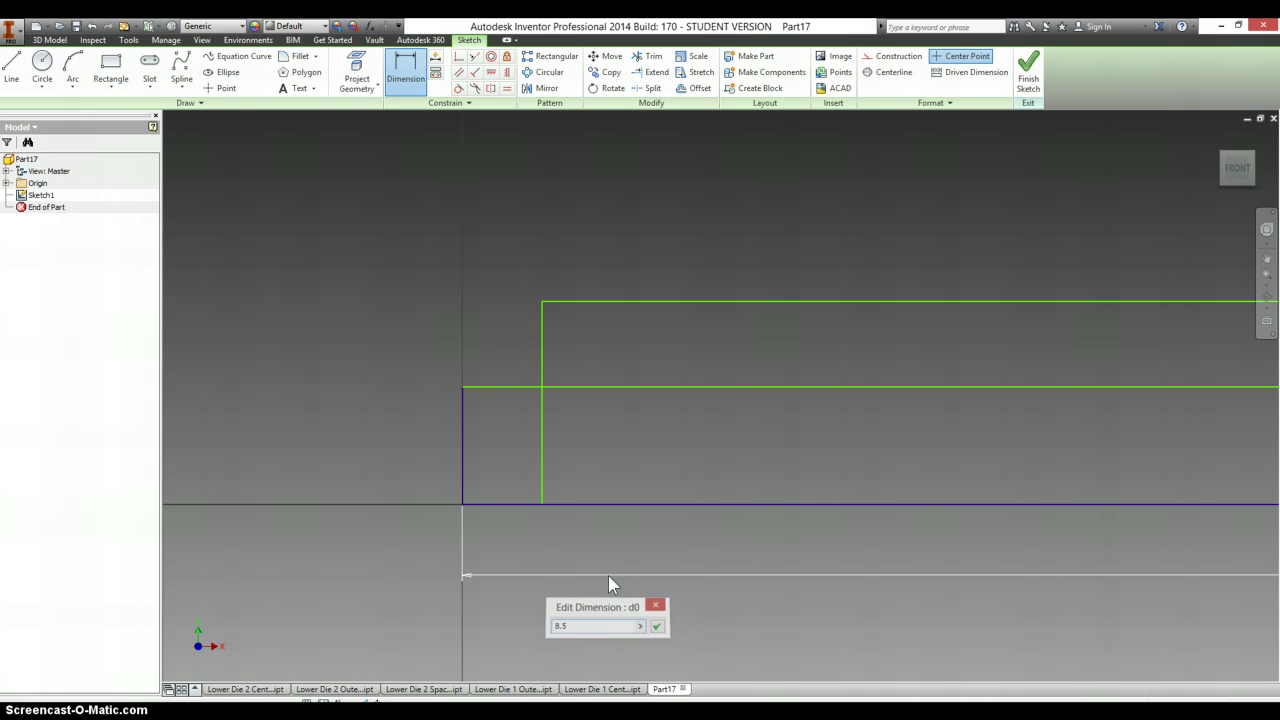
{"action": "left_click", "coordinate": [700, 606]}
{"action": "key", "text": "Home"}
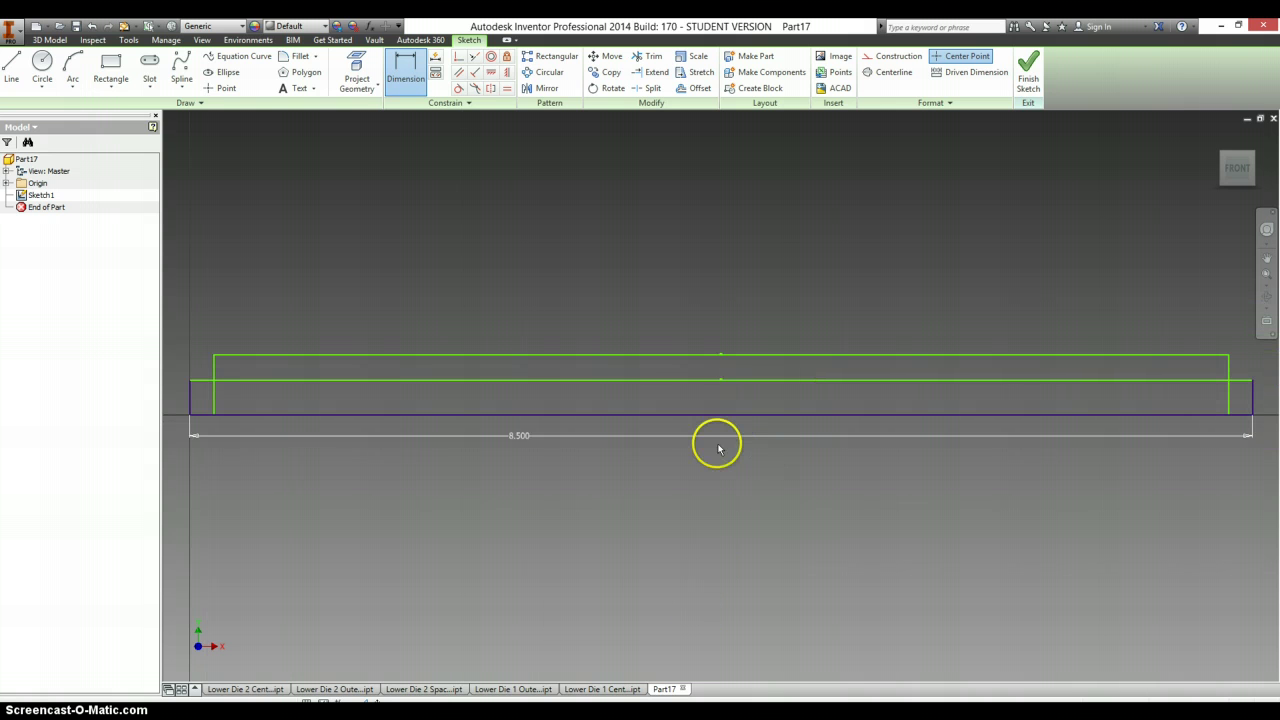
Check the plate drawing and dimension the overall height from the bottom edge to the upper rectangle's top edge as 3.125 in
{"action": "key", "text": "alt+Tab"}
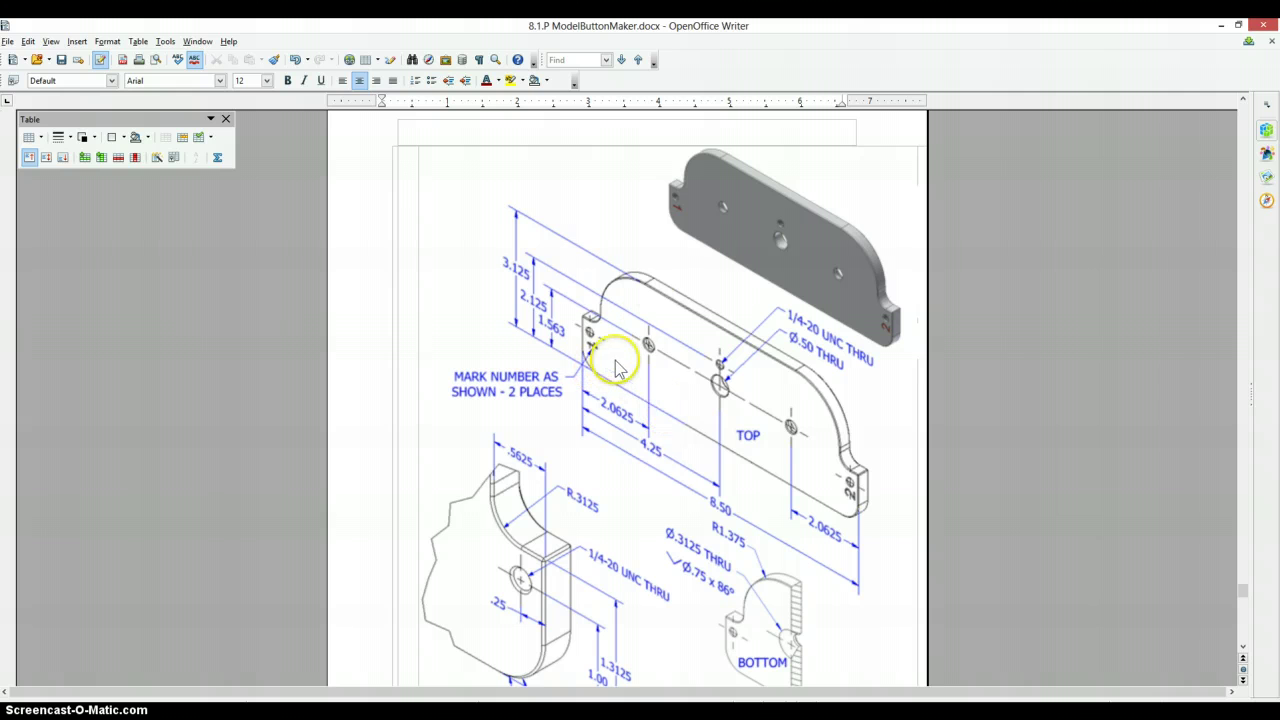
{"action": "key", "text": "alt+Tab"}
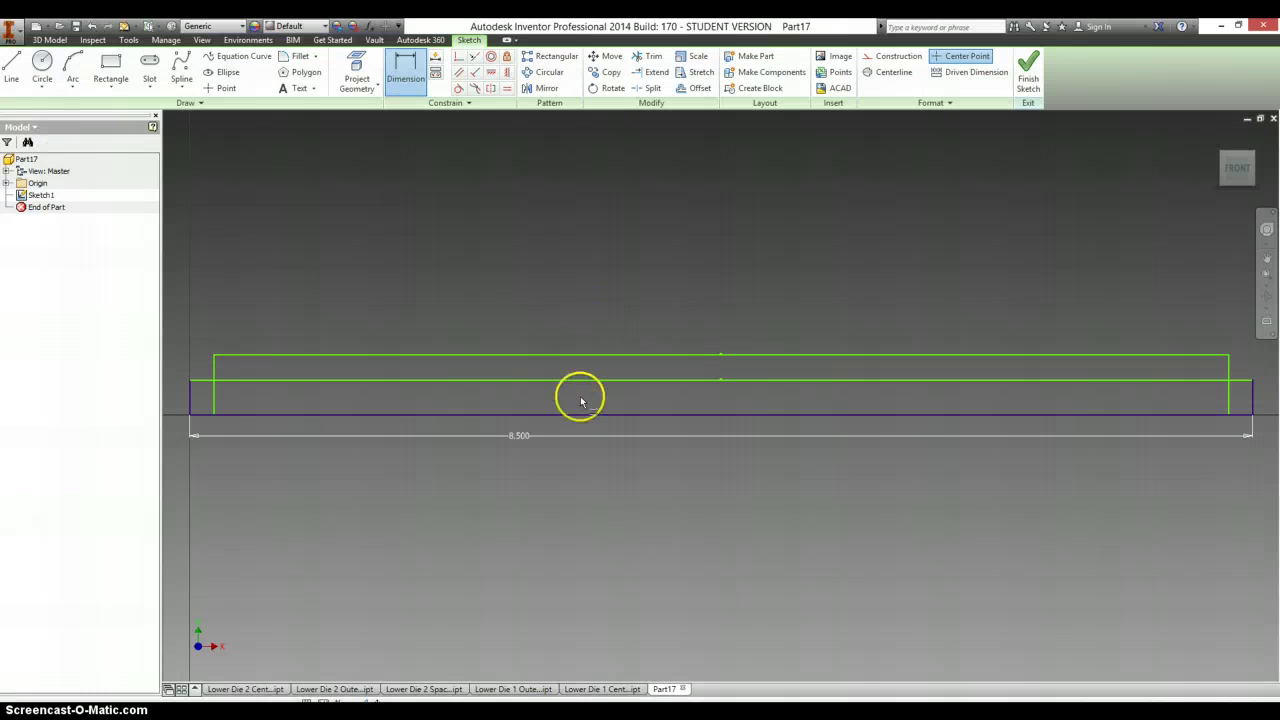
{"action": "left_click", "coordinate": [581, 415]}
{"action": "left_click", "coordinate": [580, 356]}
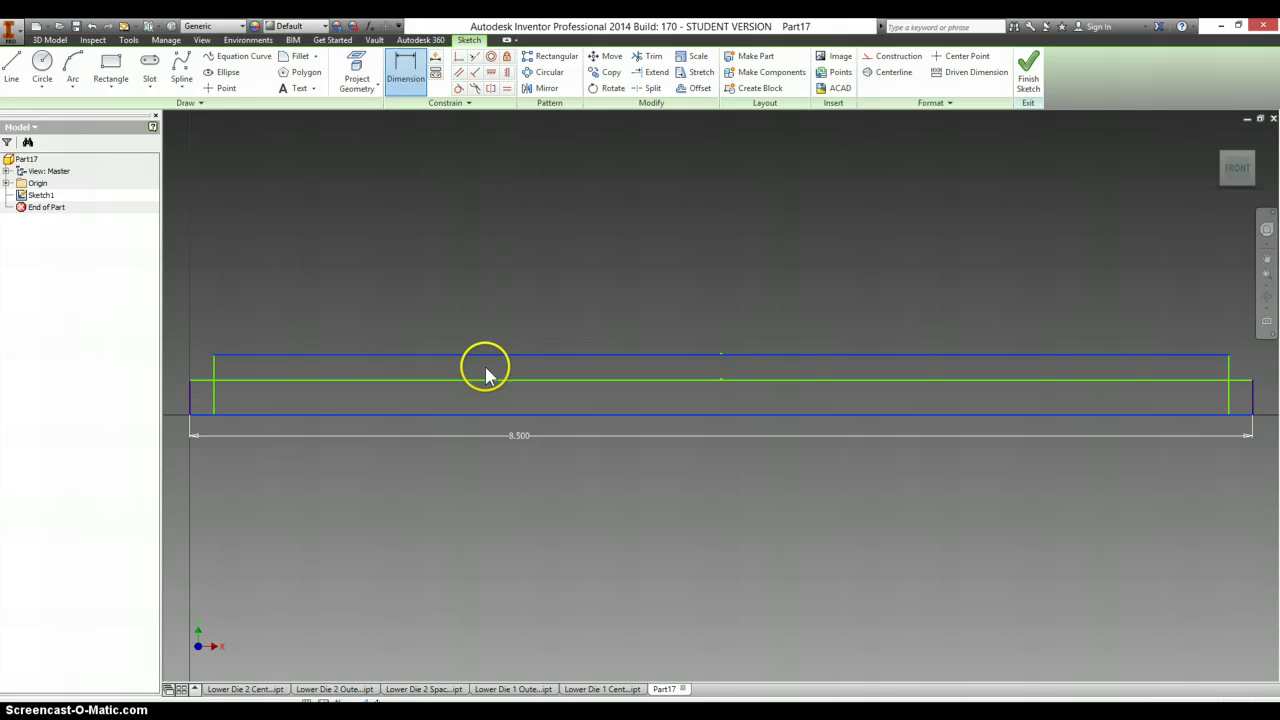
{"action": "left_click", "coordinate": [172, 388]}
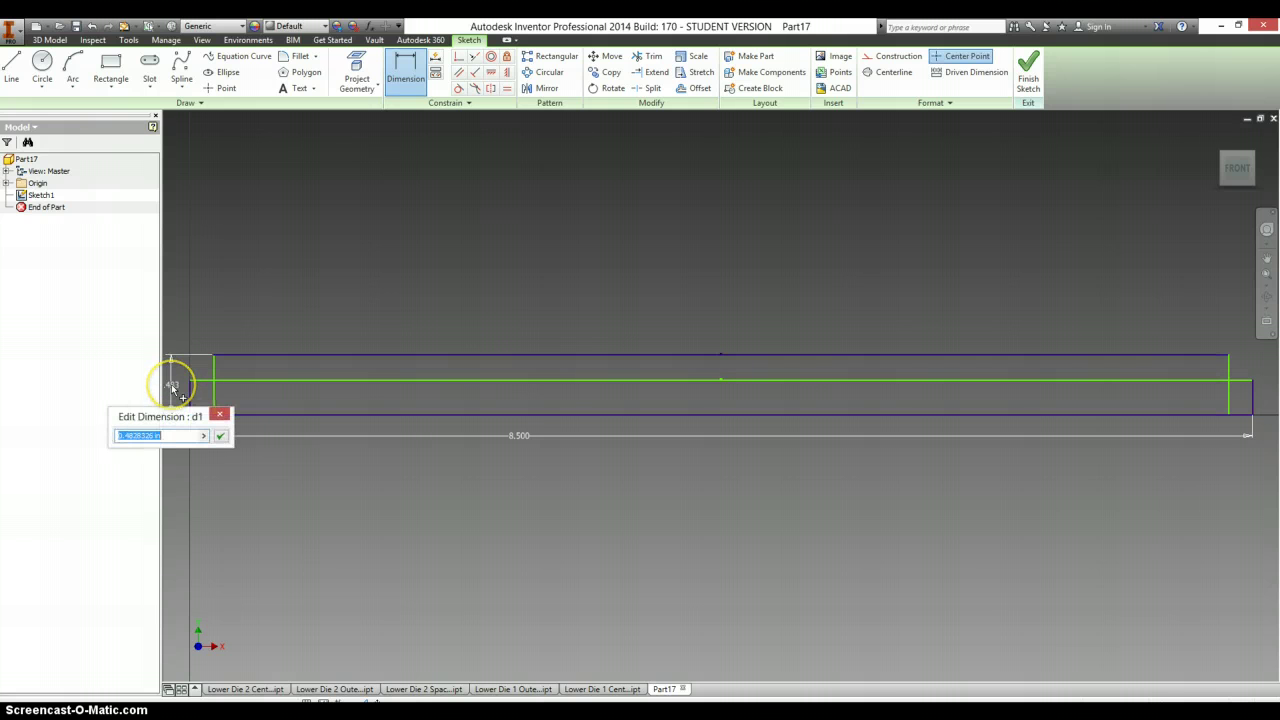
{"action": "key", "text": "Return"}
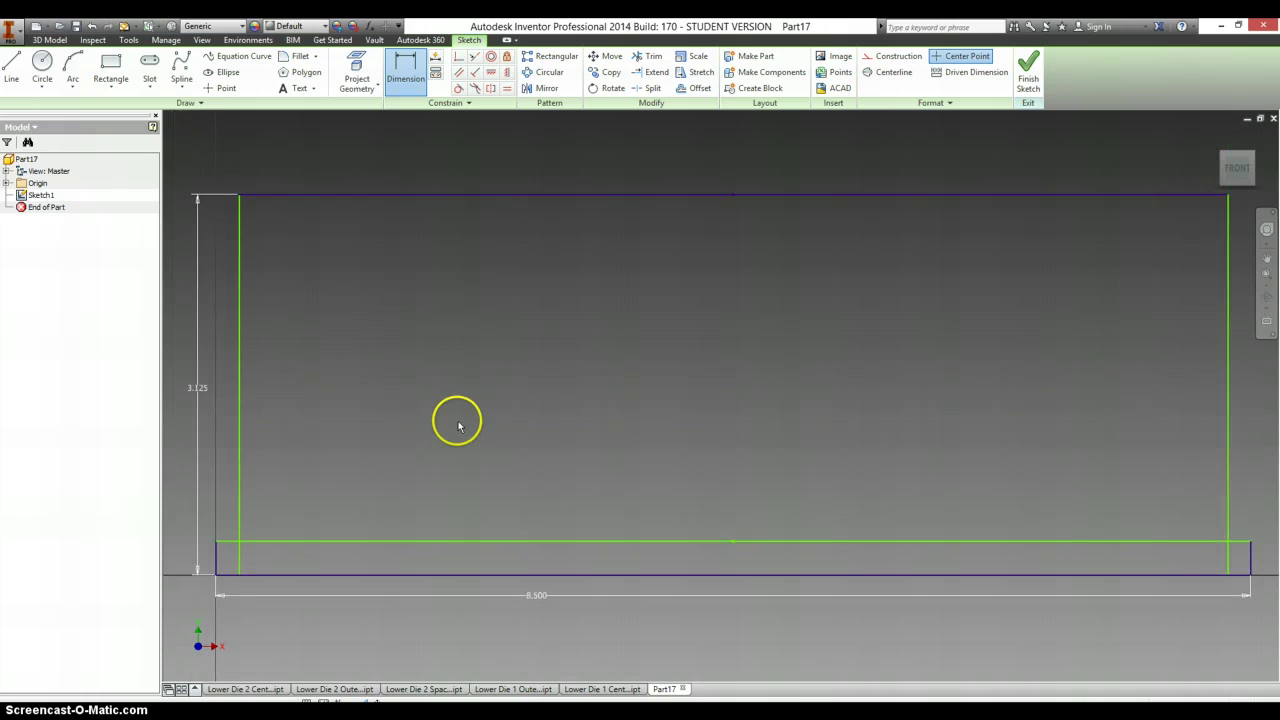
Check the plate drawing and dimension the height of the lower rectangle's left edge as 1.3125 in
{"action": "key", "text": "alt+Tab"}
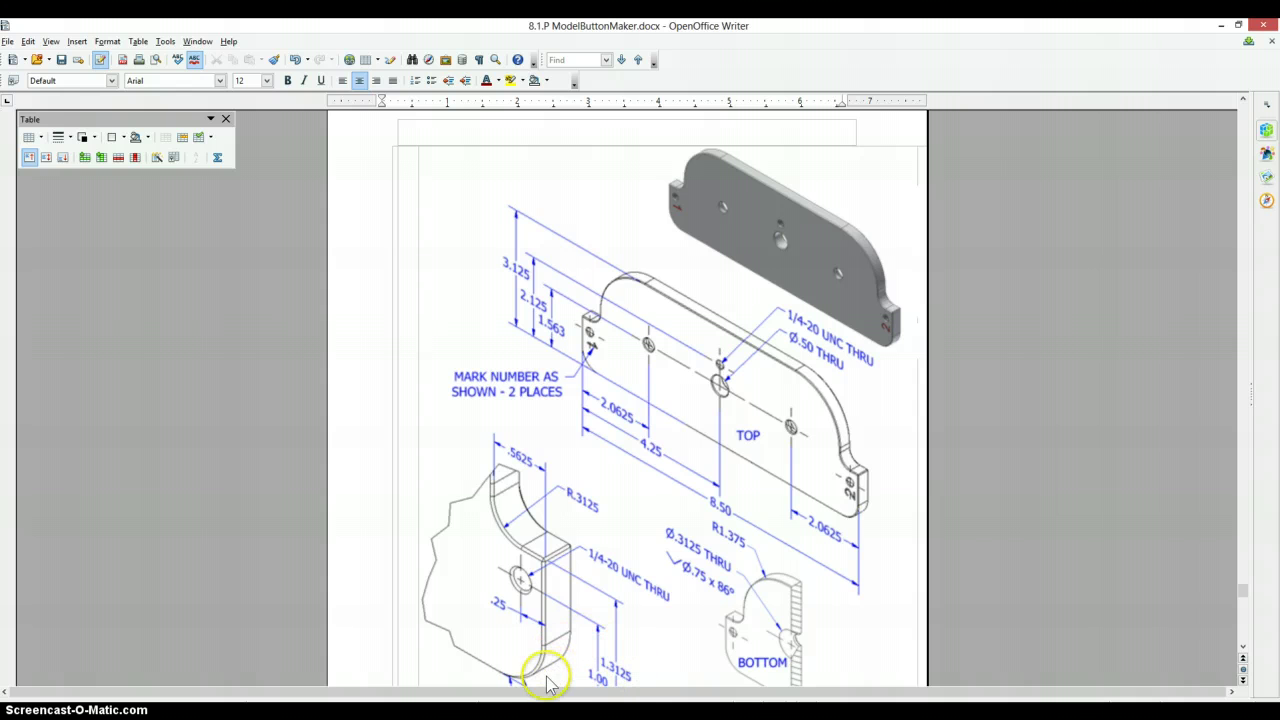
{"action": "key", "text": "alt+Tab"}
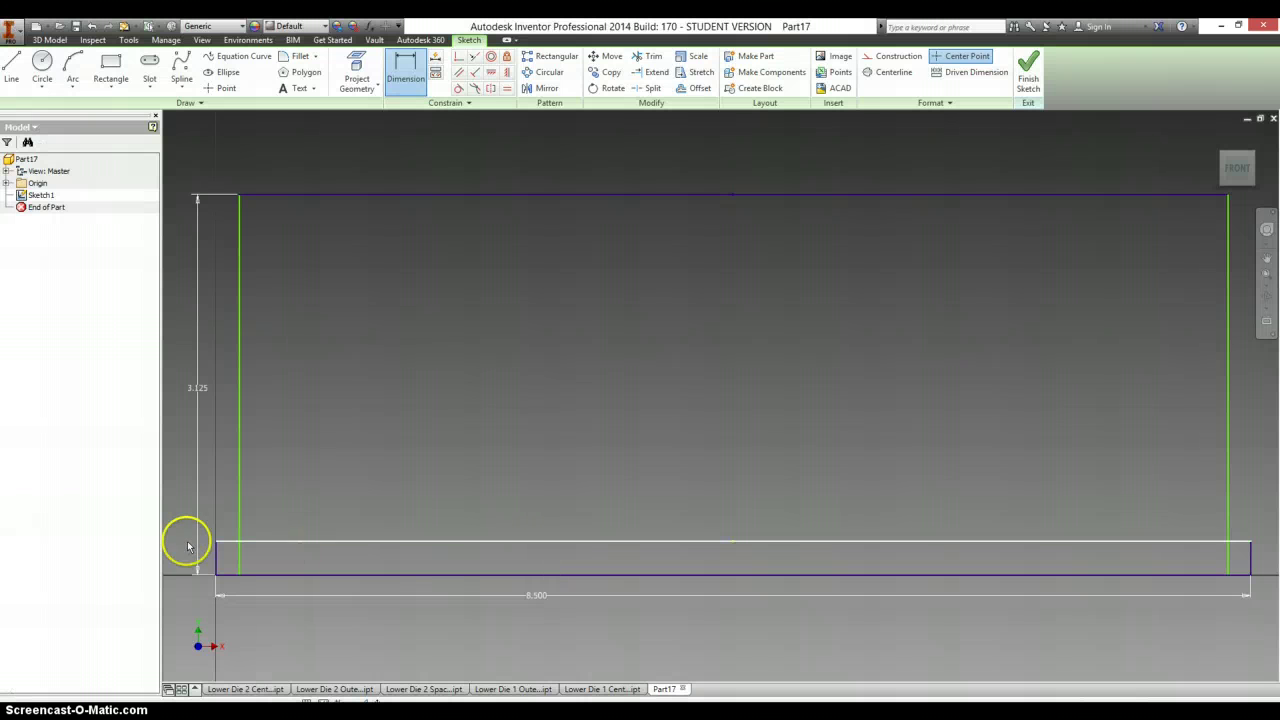
{"action": "left_click", "coordinate": [218, 563]}
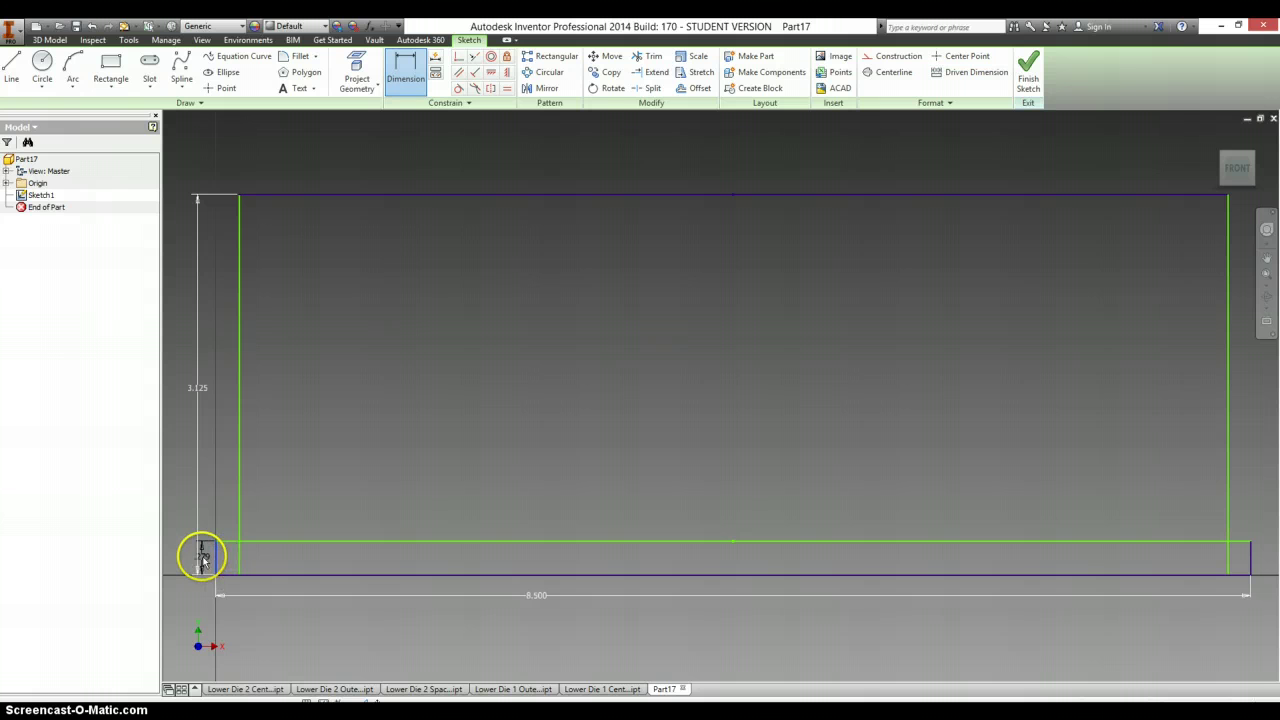
{"action": "left_click", "coordinate": [202, 558]}
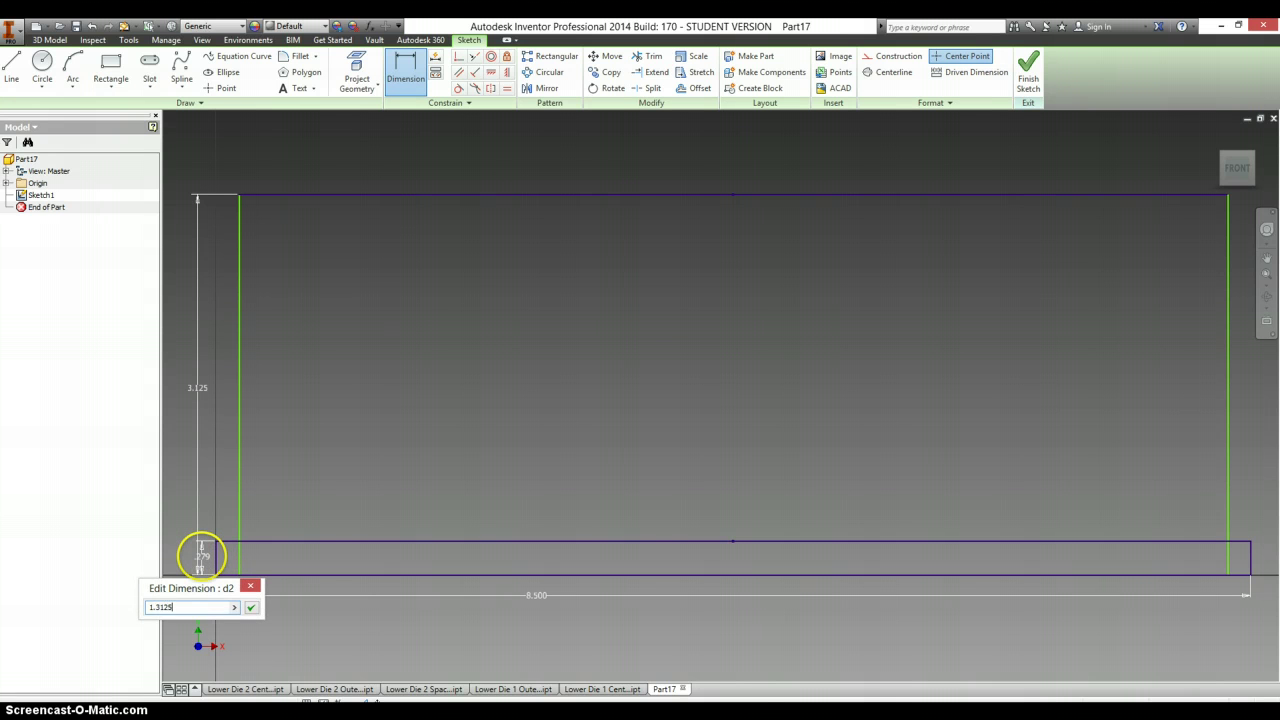
{"action": "key", "text": "Return"}
Trim the overlapping lines inside the two rectangles to leave a single outline with a shoulder at each end
{"action": "left_click", "coordinate": [234, 451]}
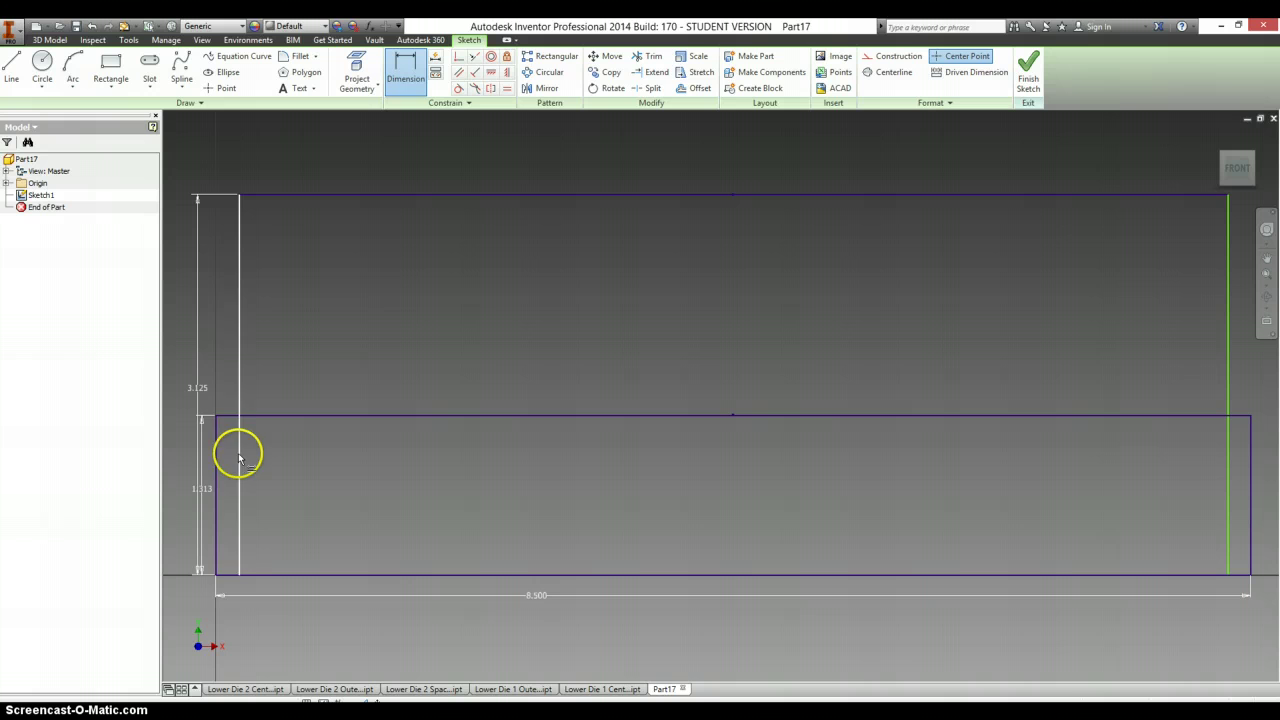
{"action": "left_click", "coordinate": [259, 414]}
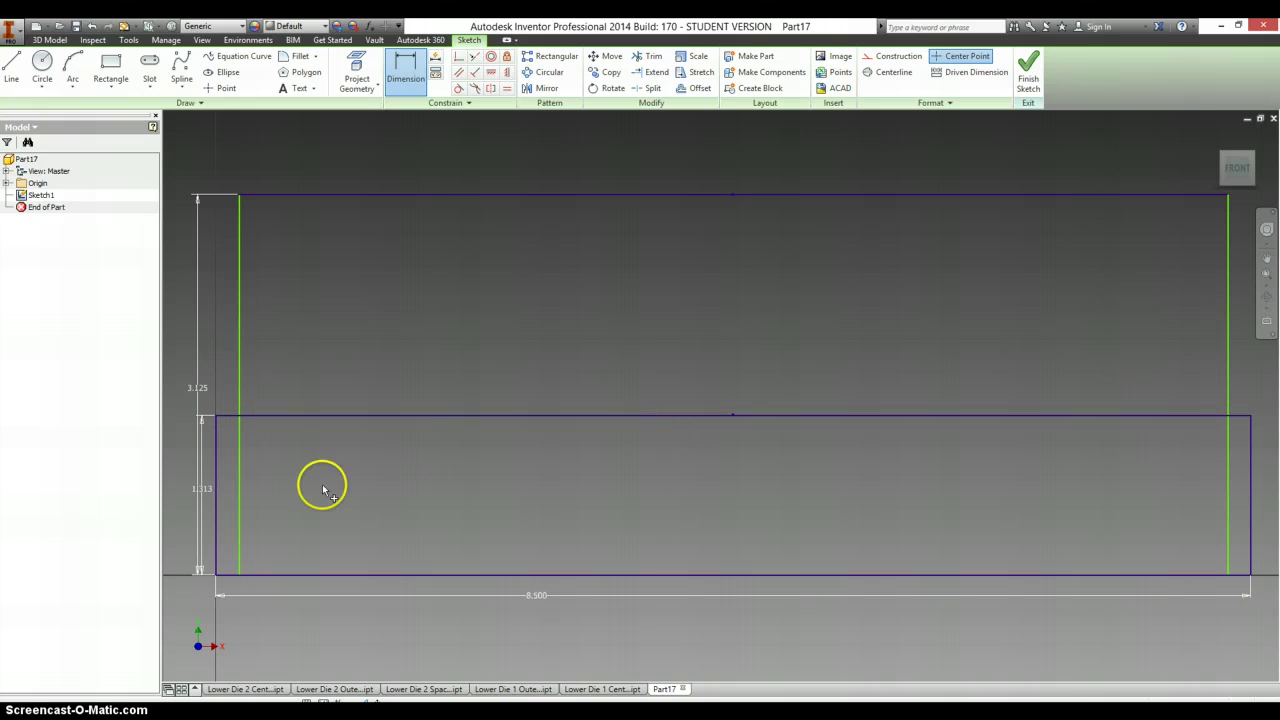
{"action": "key", "text": "x"}
{"action": "left_click", "coordinate": [443, 414]}
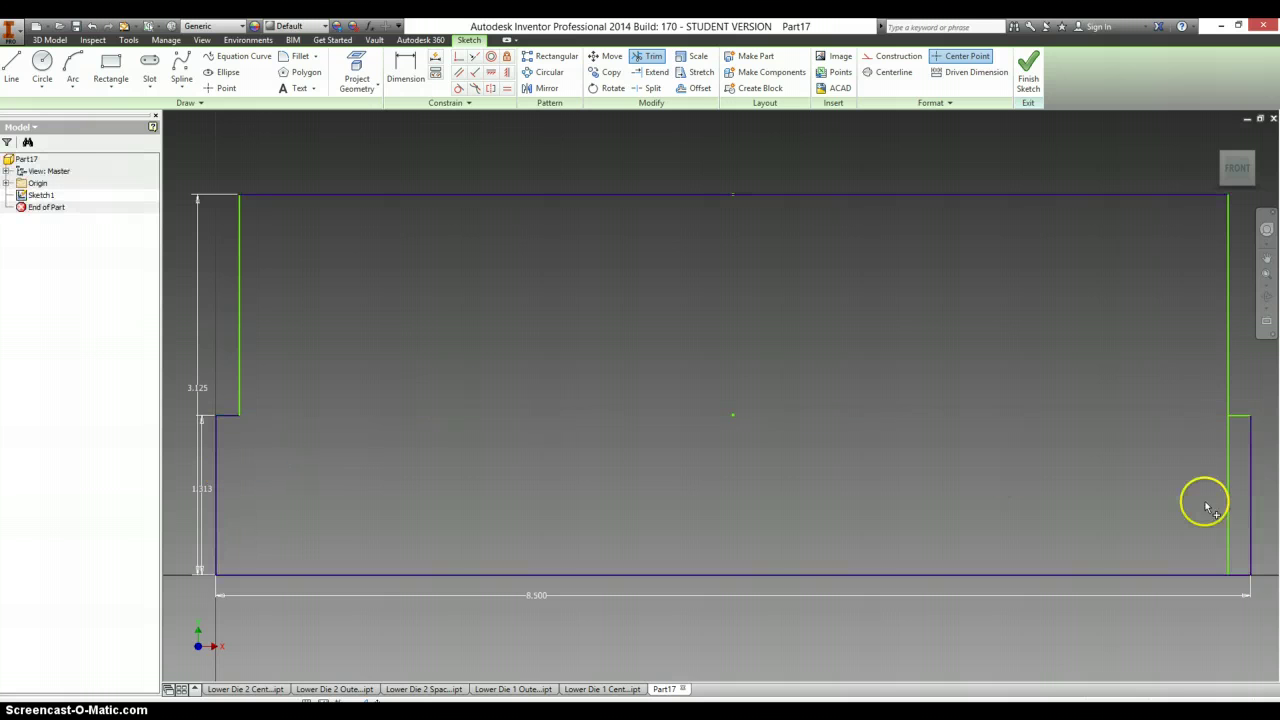
{"action": "left_click", "coordinate": [1224, 505]}
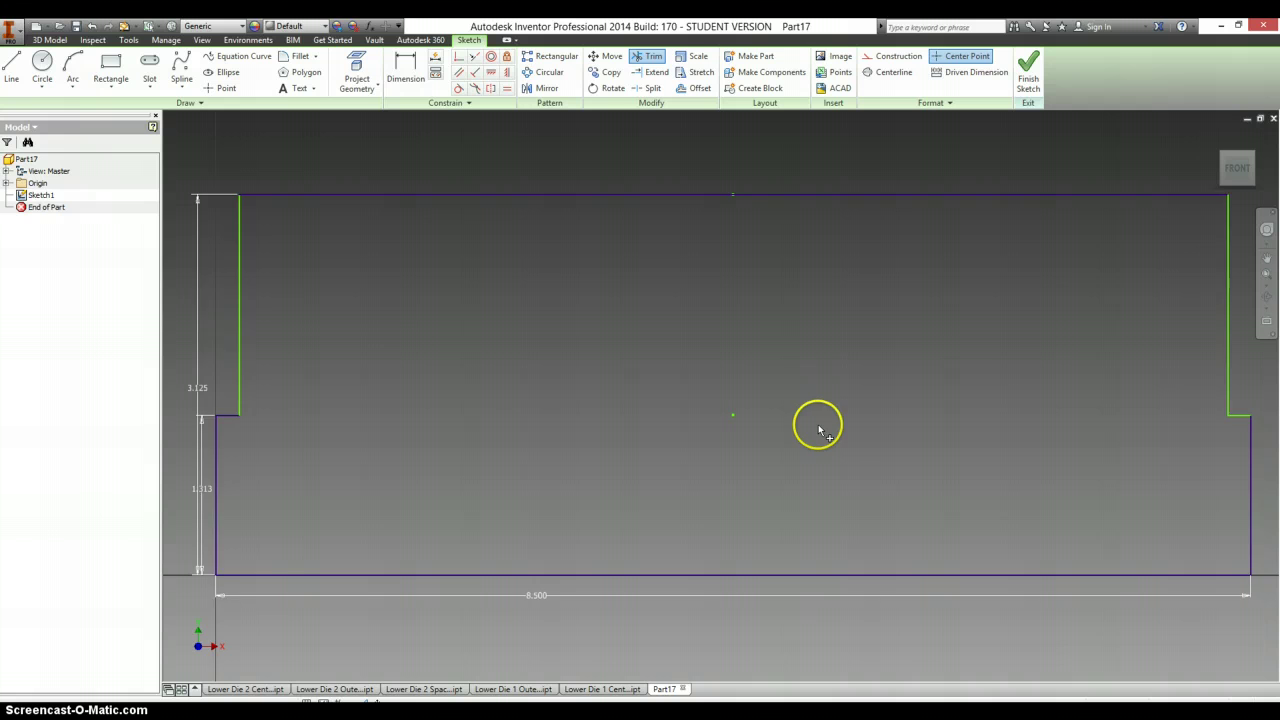
Check the plate drawing and dimension the horizontal offset between the lower and upper left edges as 0.527 in
{"action": "scroll", "coordinate": [818, 430], "scroll_direction": "up", "scroll_amount": 1}
{"action": "scroll", "coordinate": [818, 428], "scroll_direction": "down", "scroll_amount": 4}
{"action": "scroll", "coordinate": [778, 415], "scroll_direction": "up", "scroll_amount": 3}
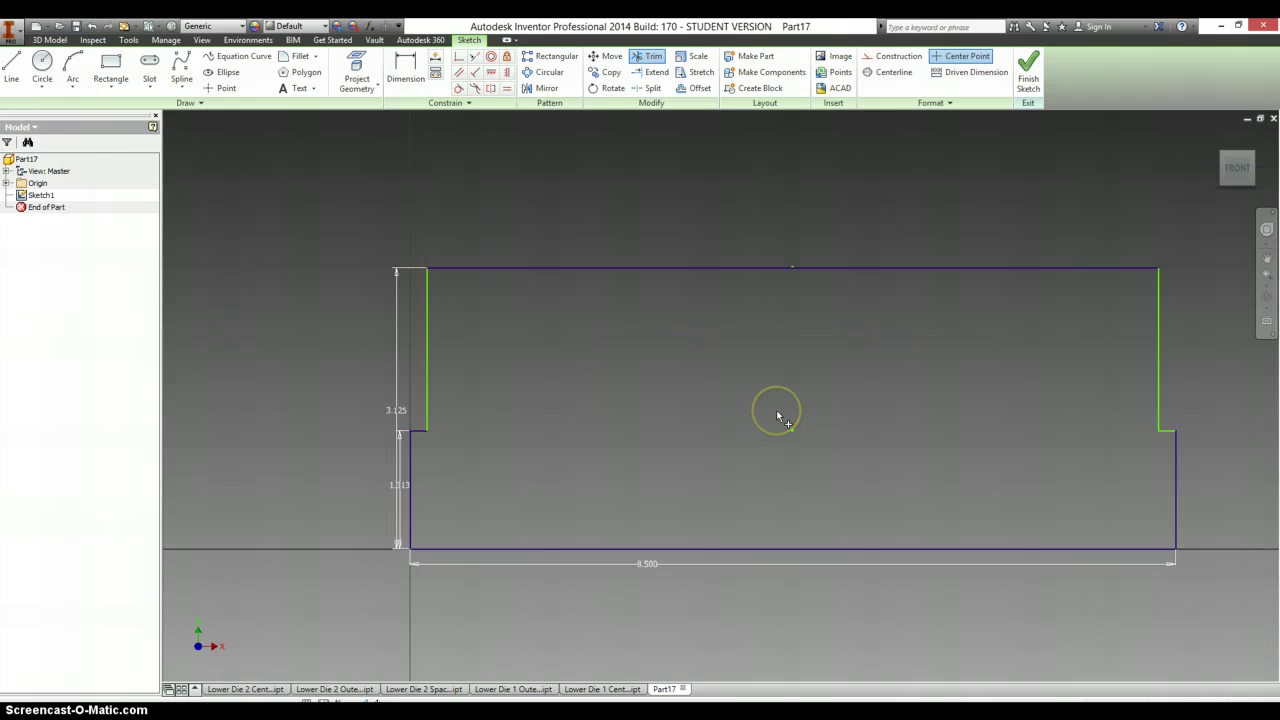
{"action": "key", "text": "alt+Tab"}
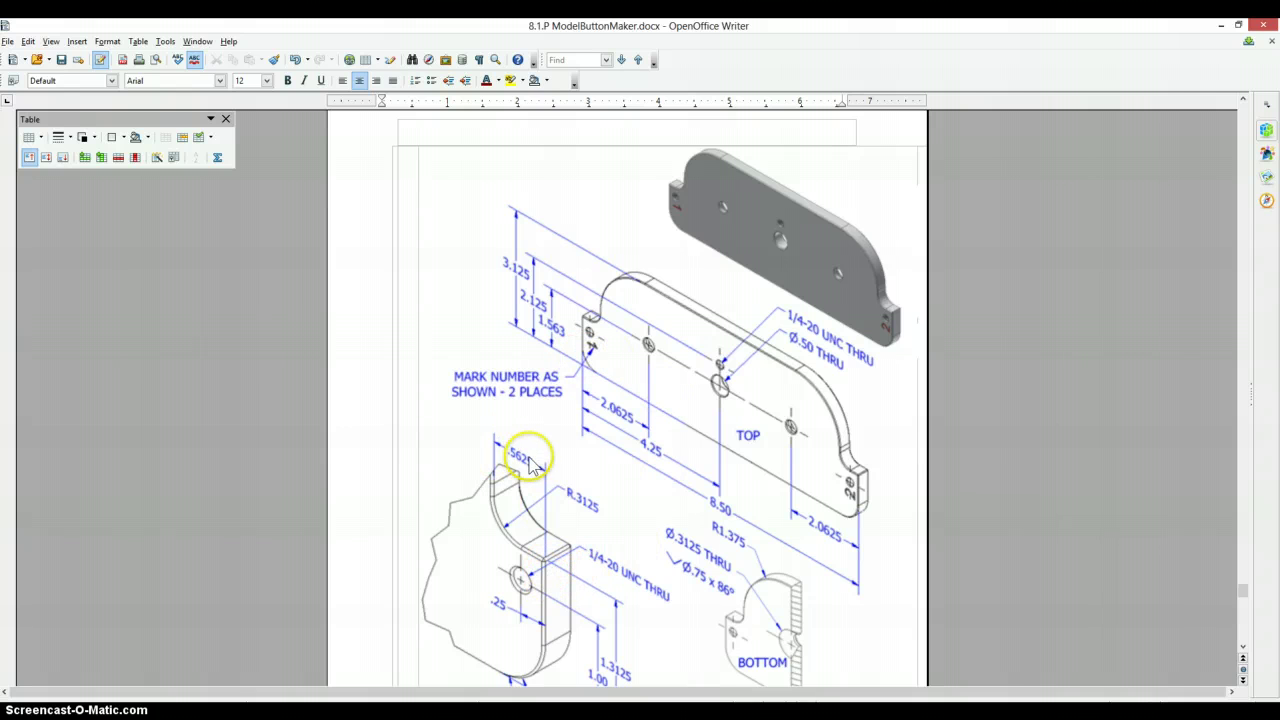
{"action": "key", "text": "alt+Tab"}
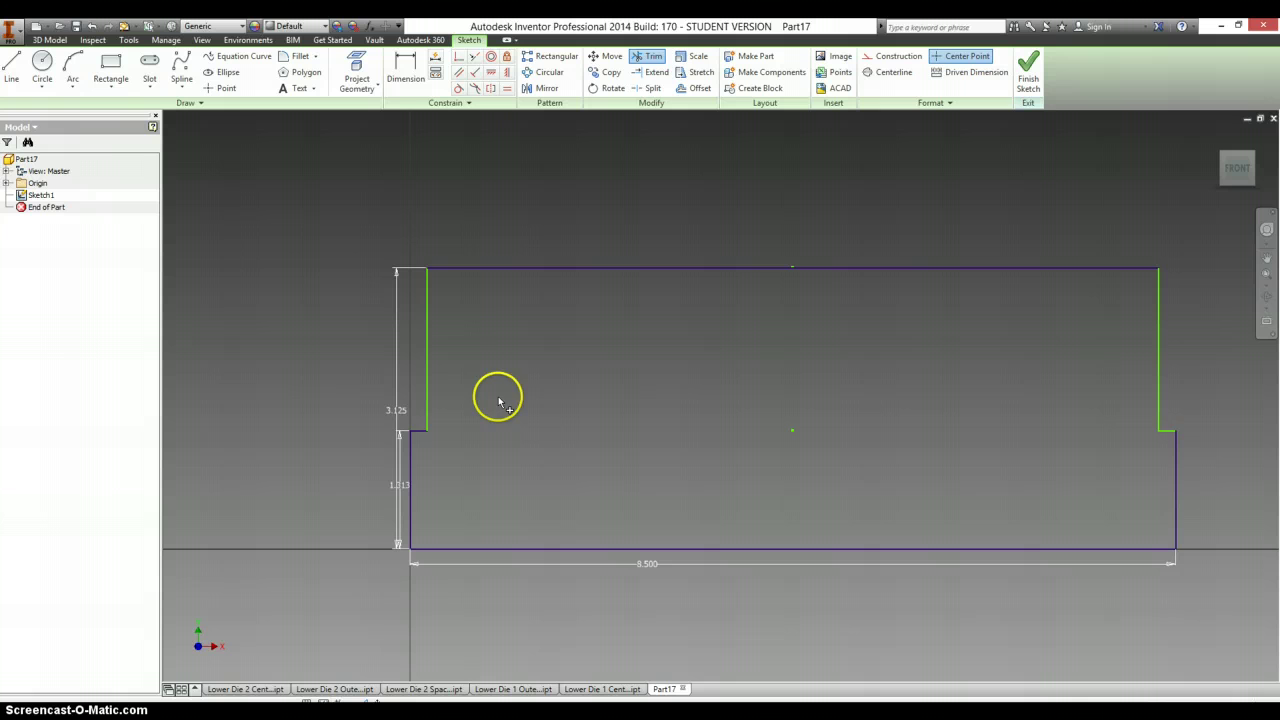
{"action": "key", "text": "d"}
{"action": "left_click", "coordinate": [411, 457]}
{"action": "left_click", "coordinate": [425, 414]}
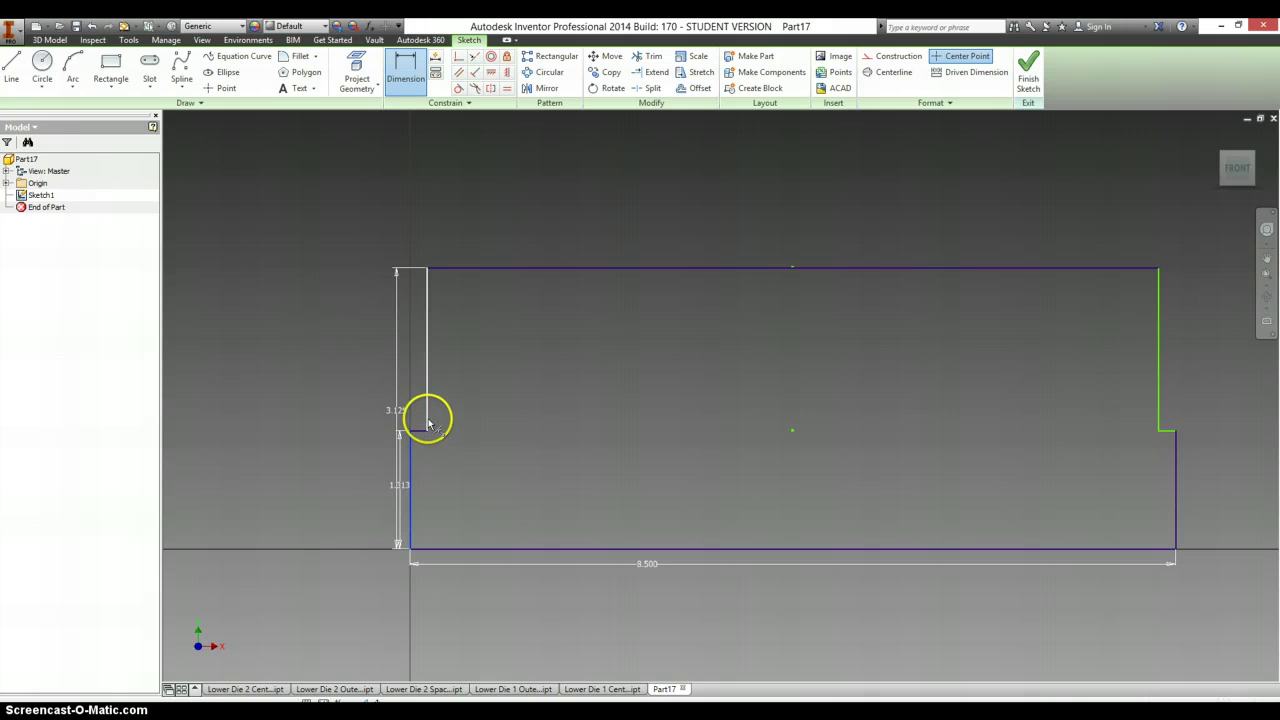
{"action": "left_click", "coordinate": [412, 220]}
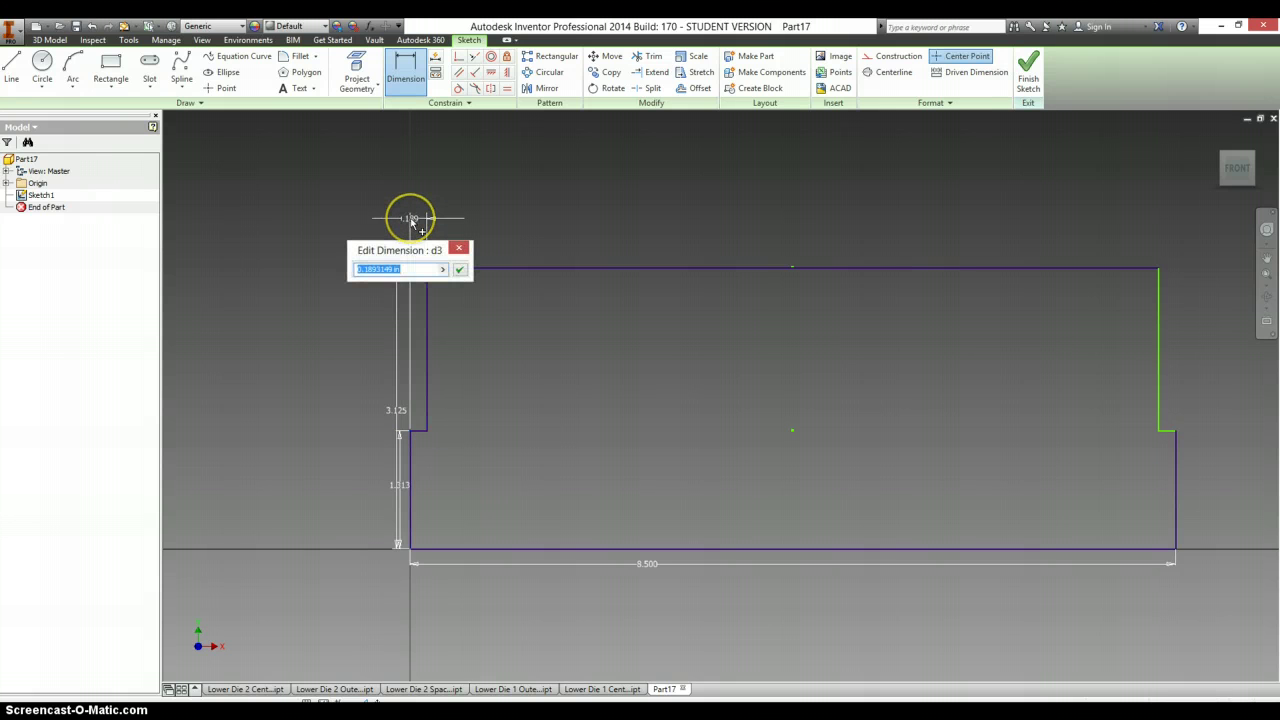
{"action": "key", "text": "Return"}
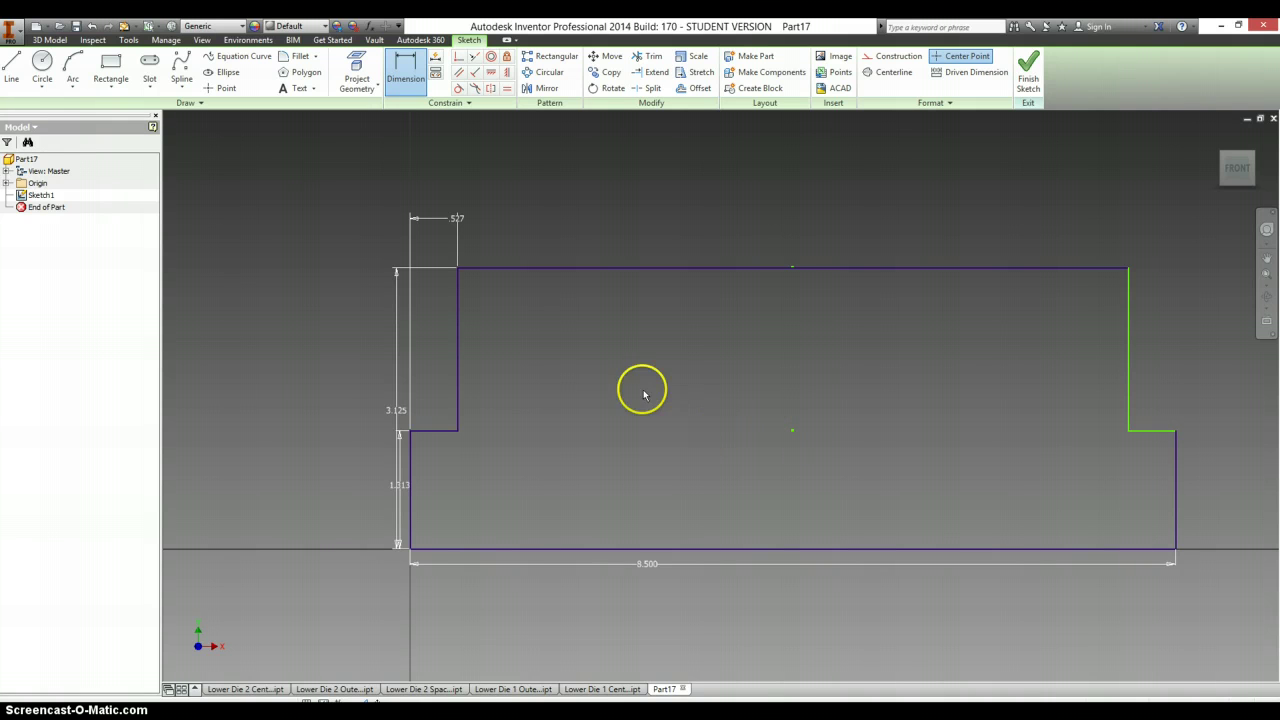
Check the plate drawing and round the outline's two upper corners with 1.375 in fillets
{"action": "key", "text": "alt+Tab"}
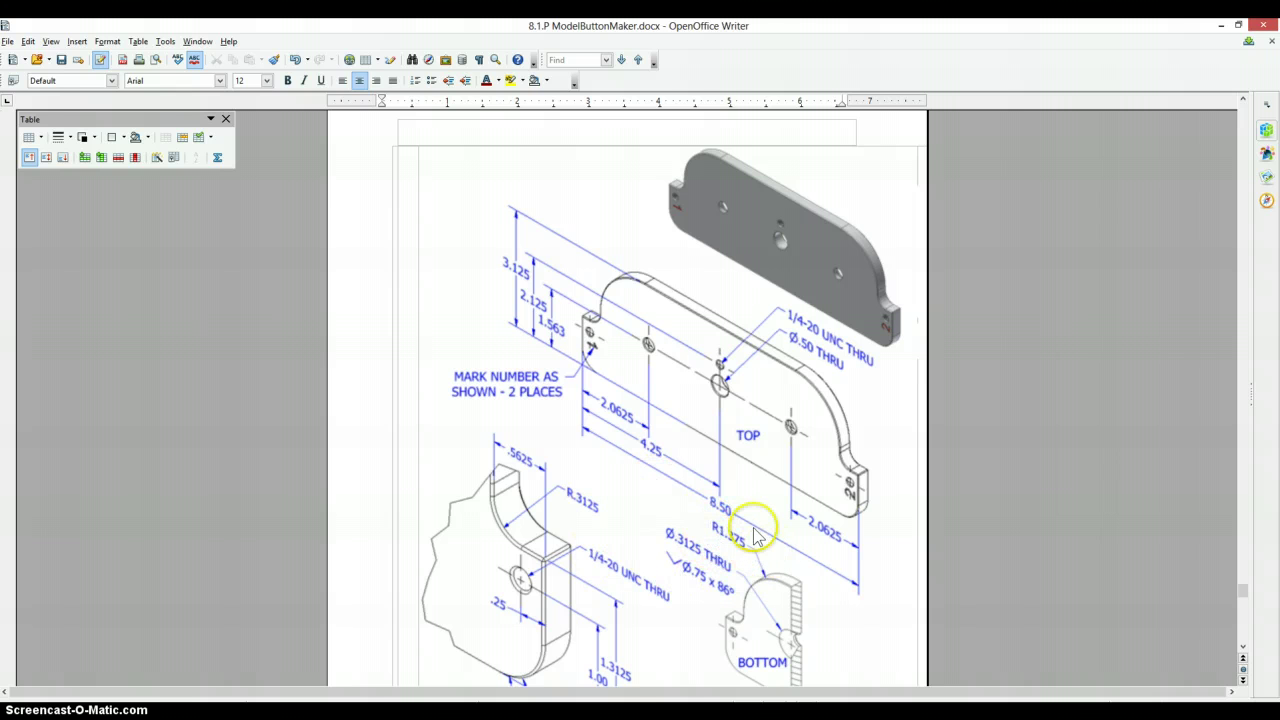
{"action": "key", "text": "alt+Tab"}
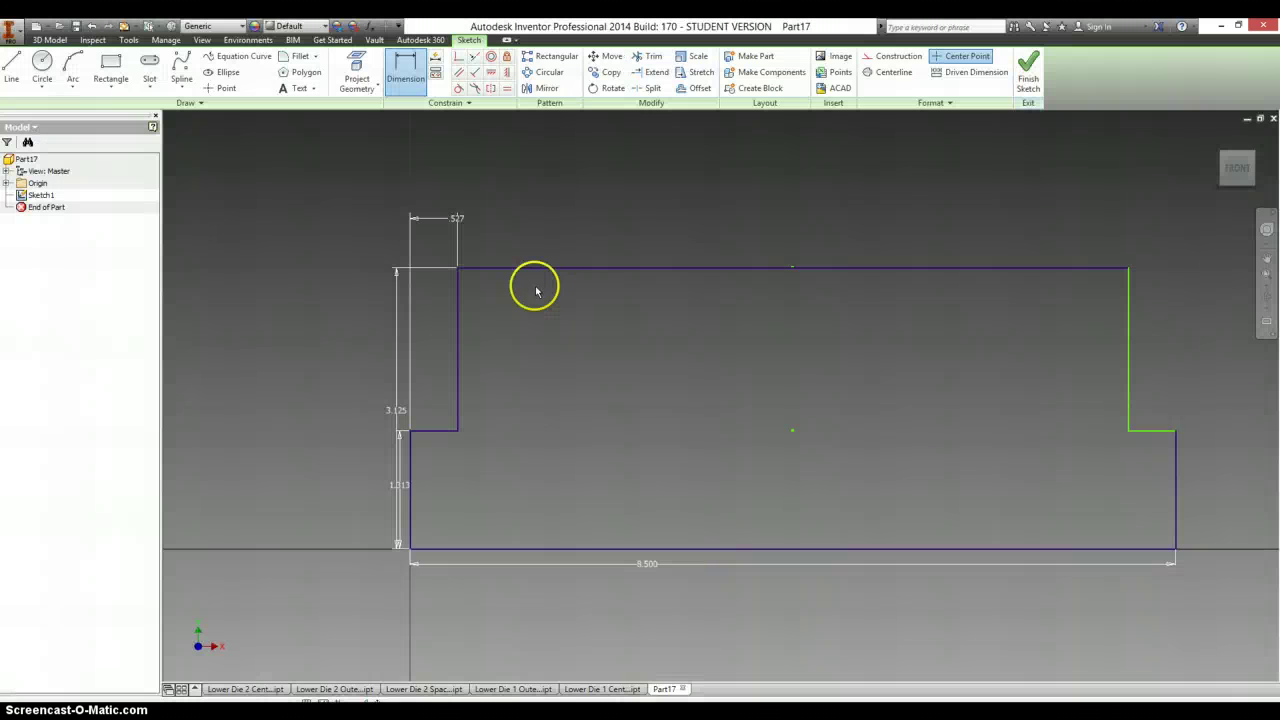
{"action": "left_click", "coordinate": [287, 62]}
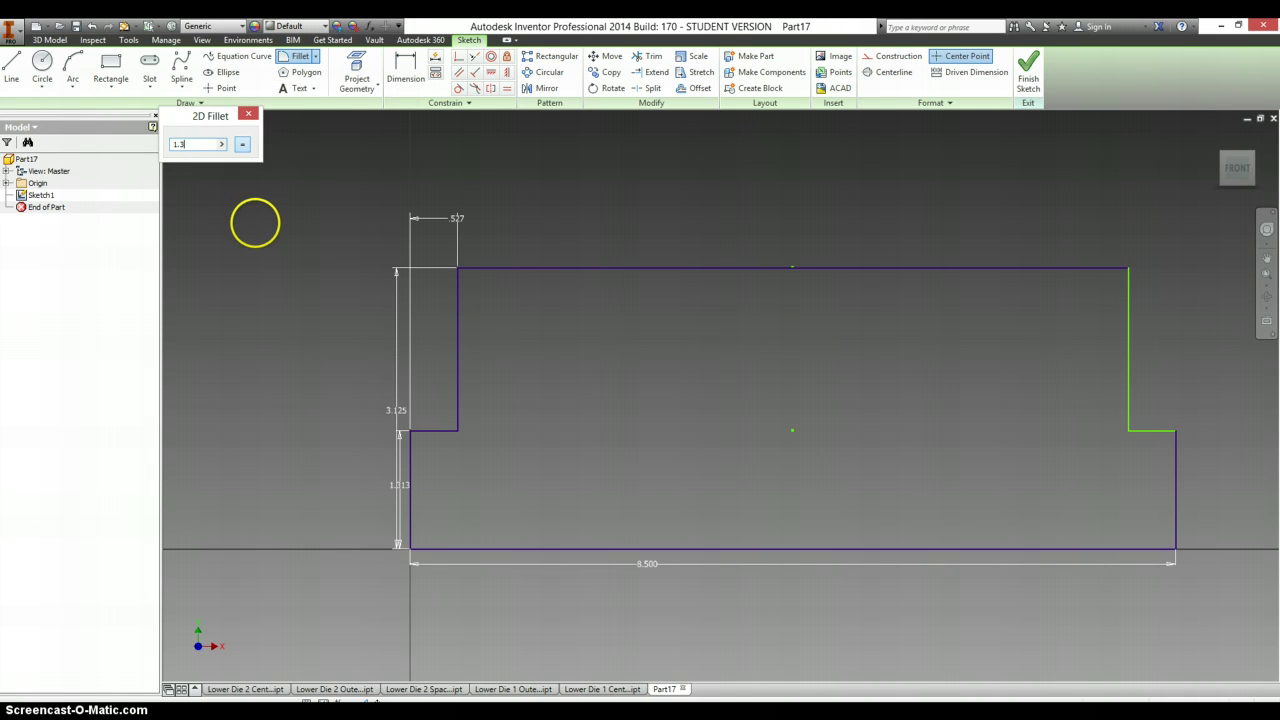
{"action": "left_click", "coordinate": [458, 314]}
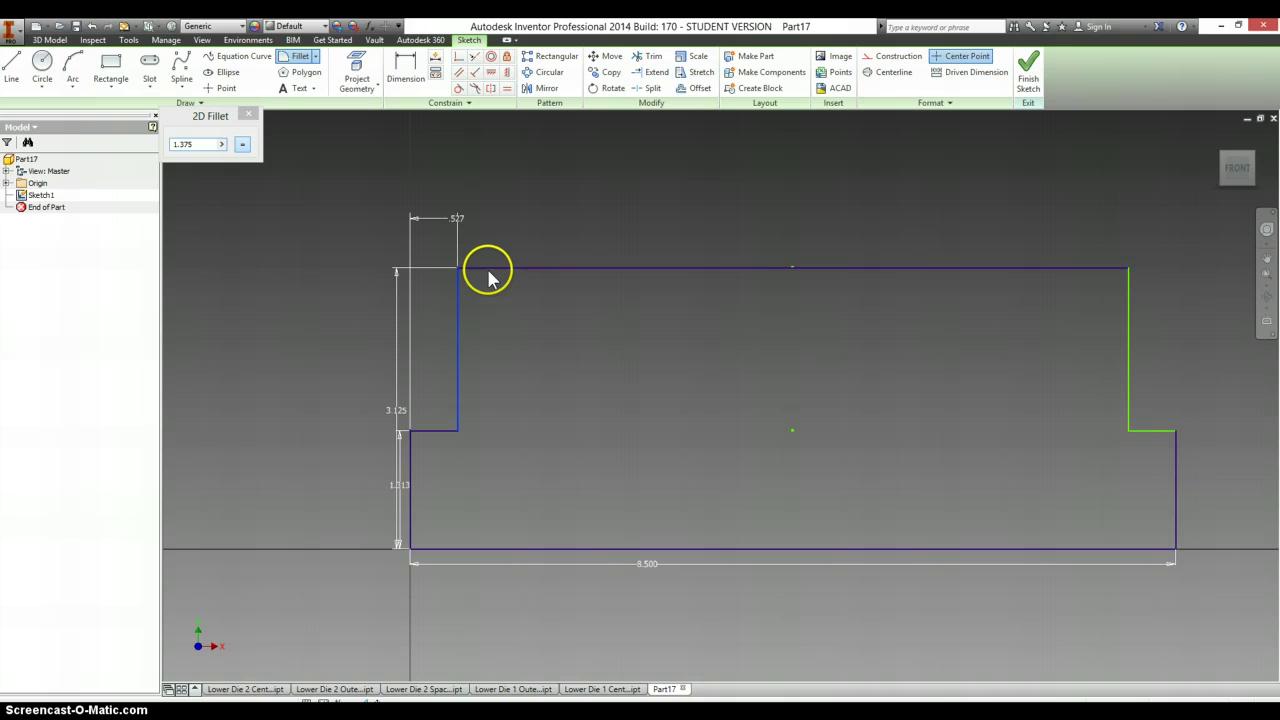
{"action": "left_click", "coordinate": [880, 264]}
{"action": "left_click", "coordinate": [1005, 345]}
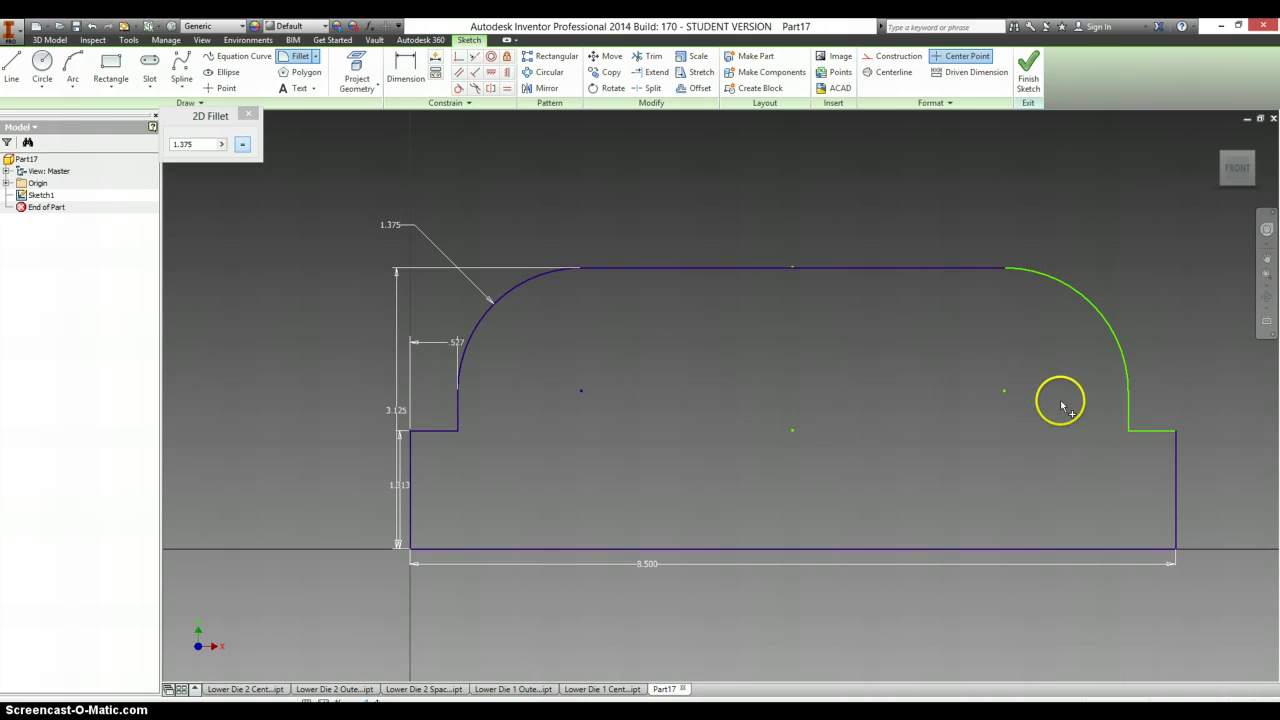
Dimension the width of the right shoulder and link it to the left shoulder's dimension, d3
{"action": "key", "text": "Escape"}
{"action": "key", "text": "d"}
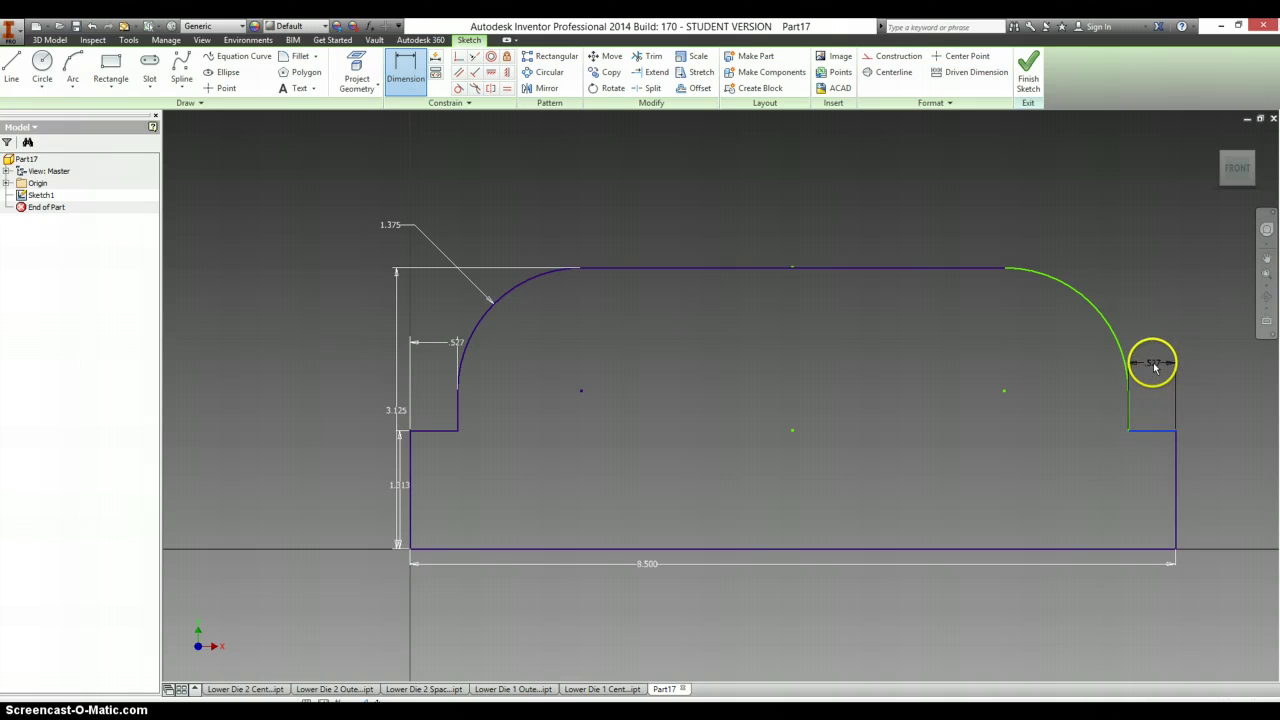
{"action": "left_click", "coordinate": [1149, 363]}
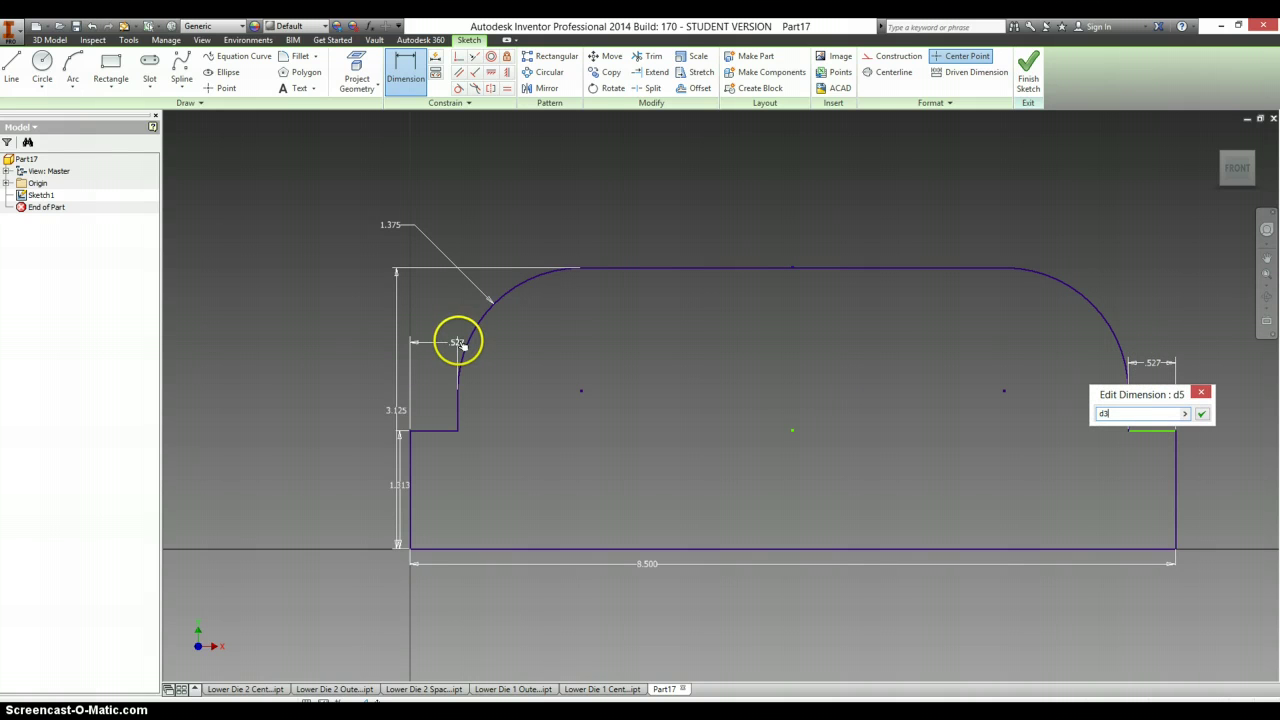
{"action": "left_click", "coordinate": [1202, 414]}
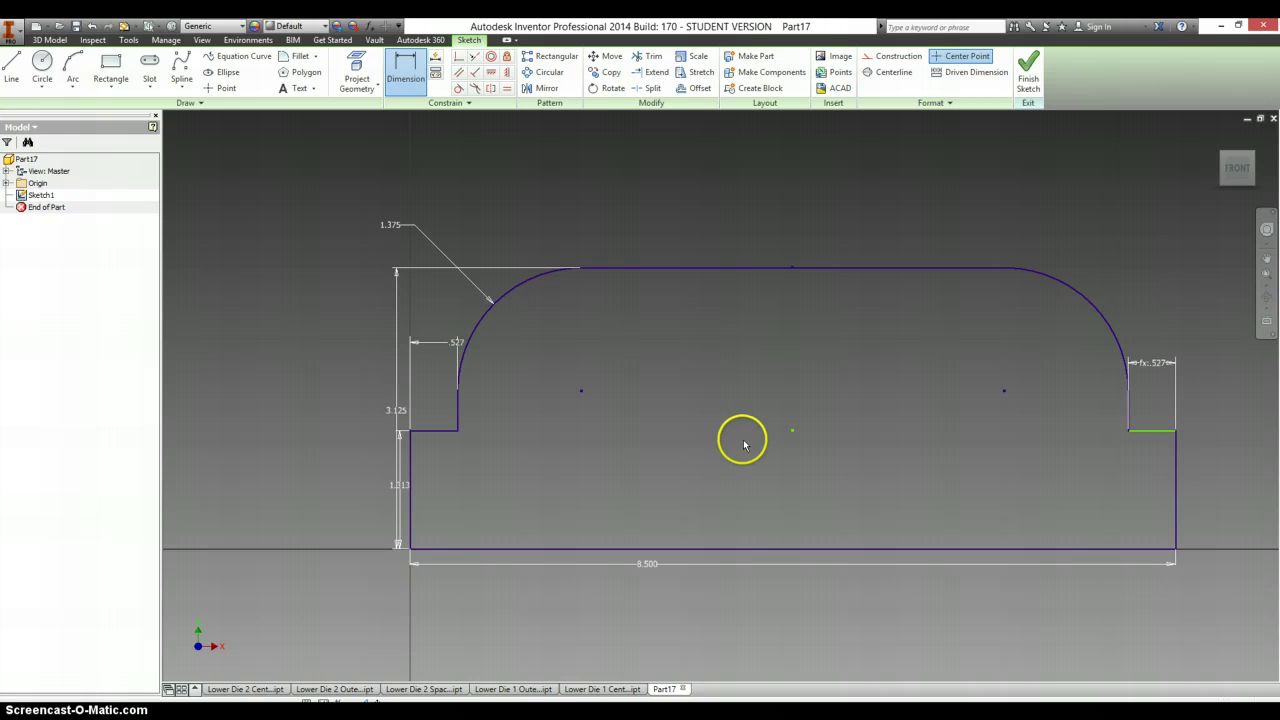
Check the plate drawing and round the inner corners of both shoulders with 0.3125 in fillets
{"action": "key", "text": "alt+Tab"}
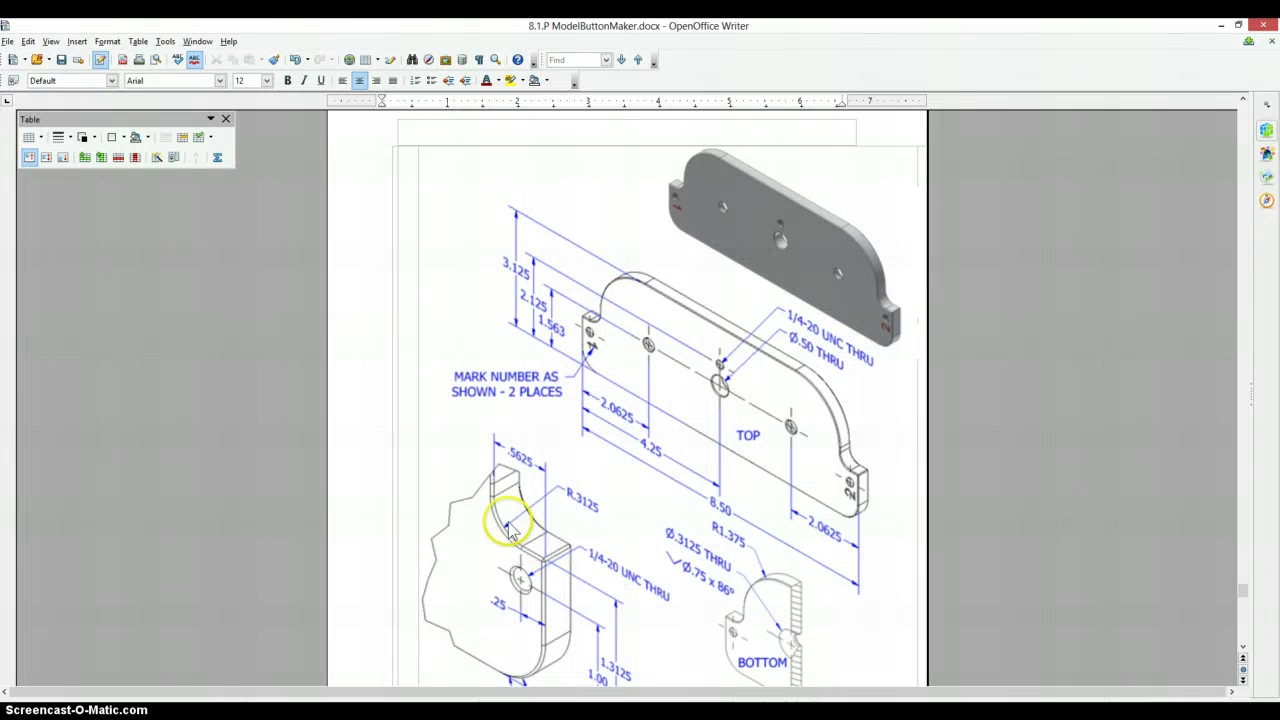
{"action": "key", "text": "alt+Tab"}
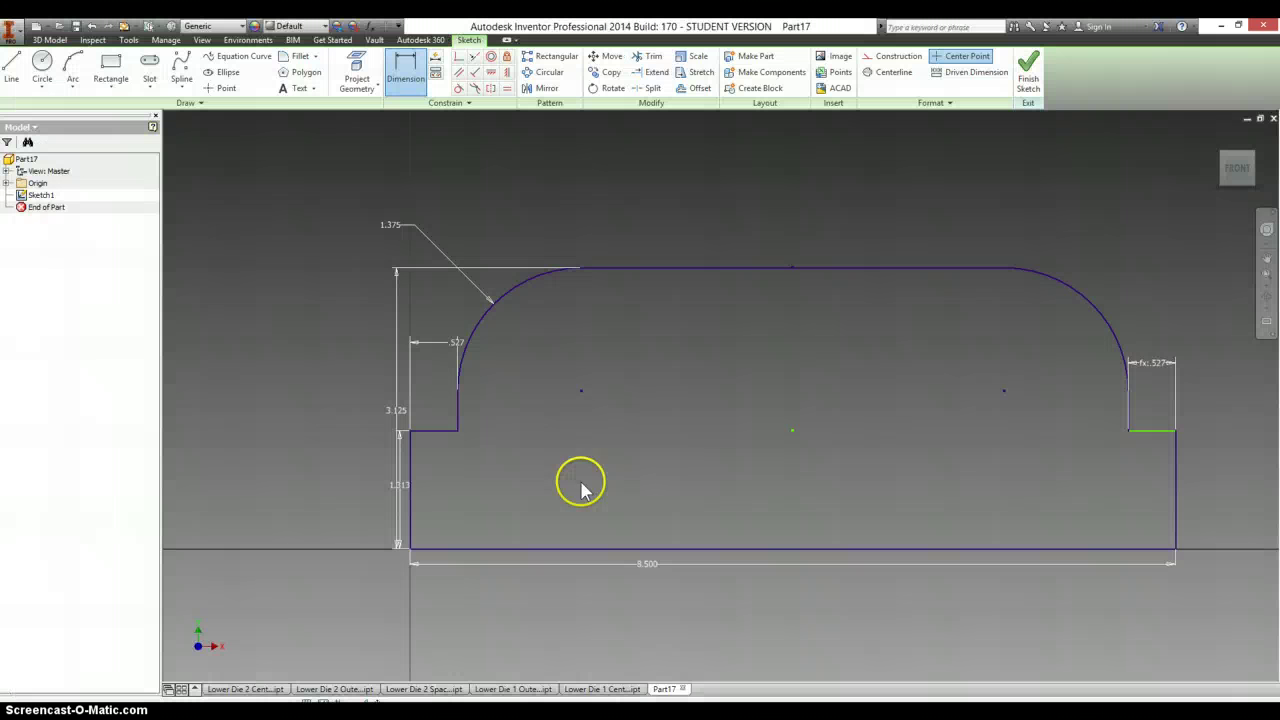
{"action": "left_click", "coordinate": [298, 56]}
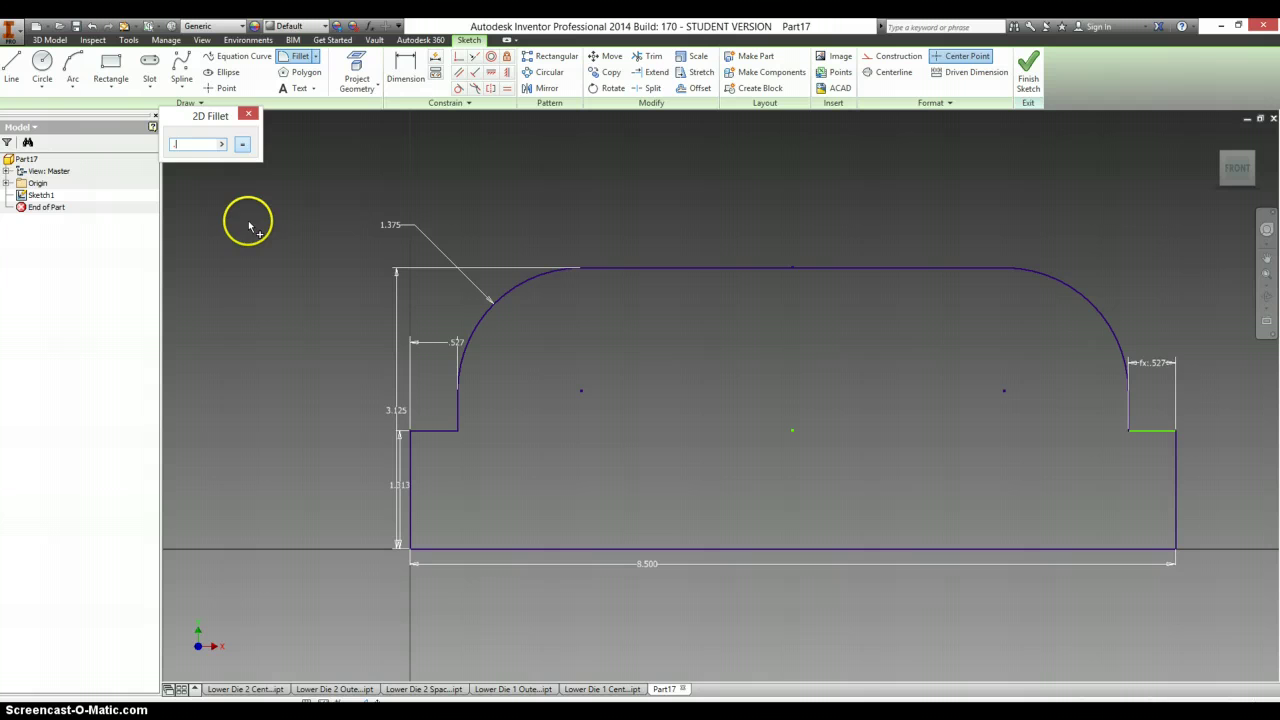
{"action": "left_click", "coordinate": [450, 427]}
{"action": "left_click", "coordinate": [466, 418]}
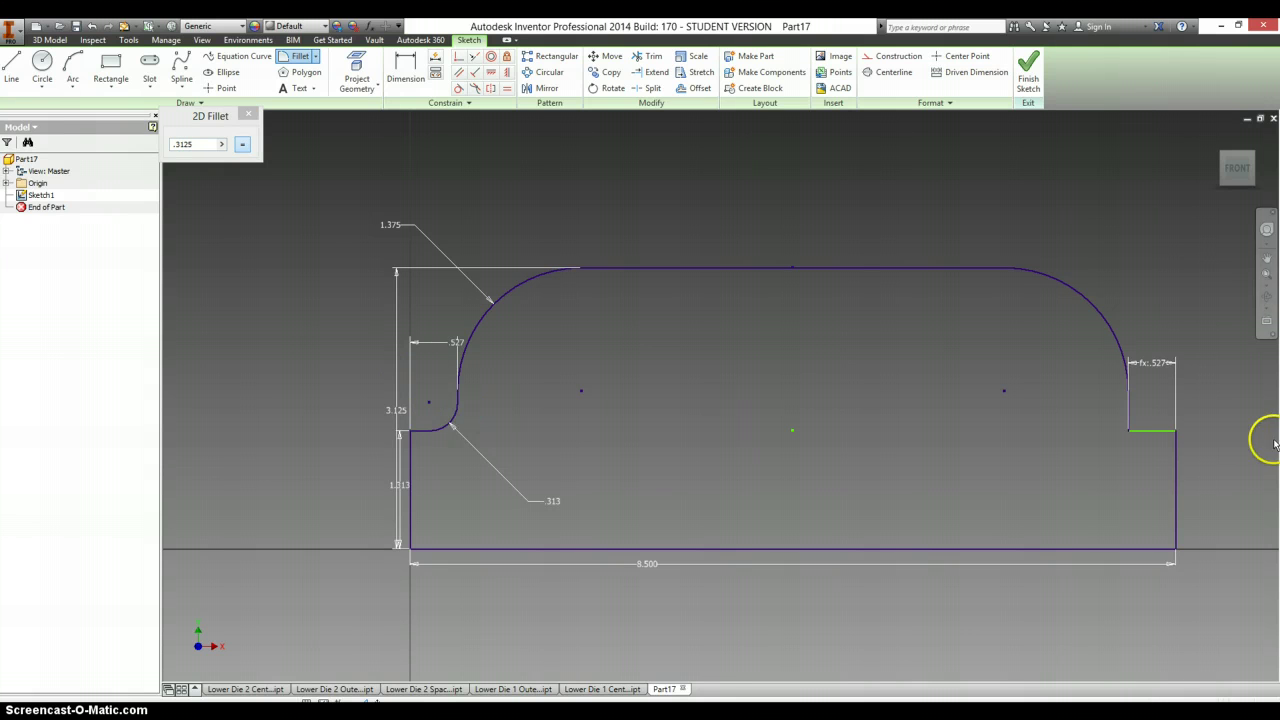
{"action": "left_click", "coordinate": [1129, 416]}
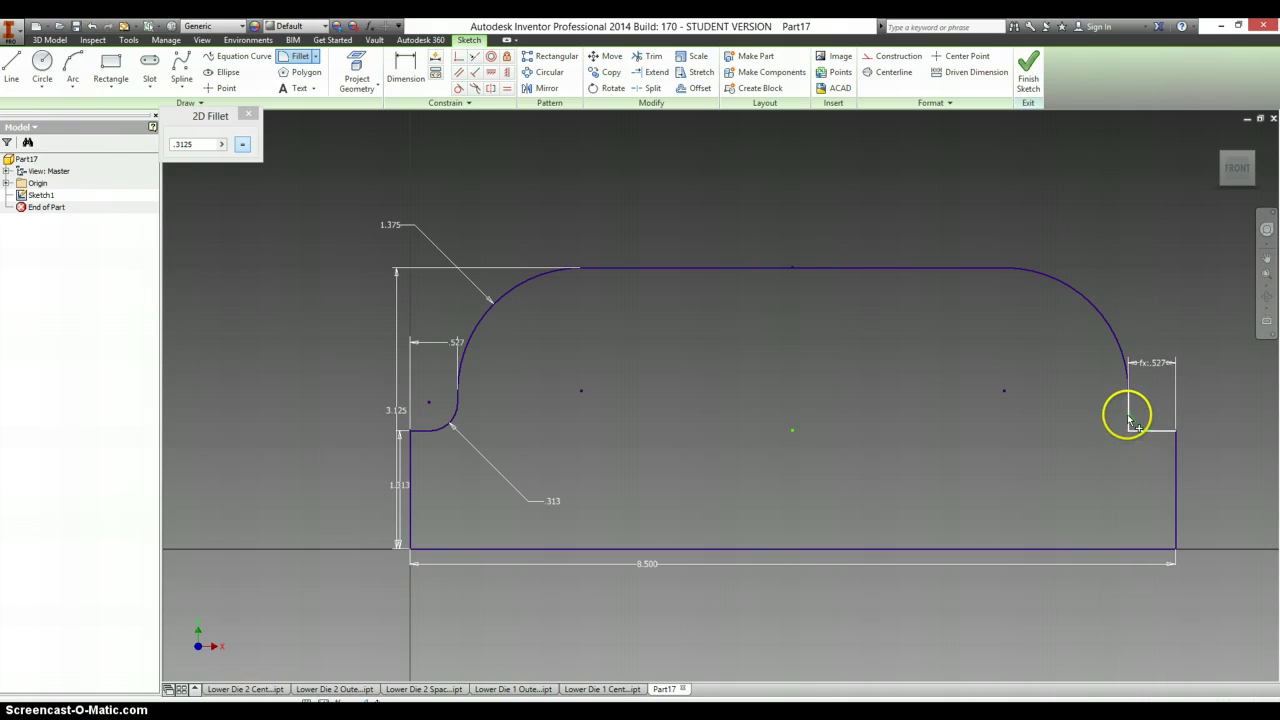
Check the lower part of the plate drawing and round the outline's two bottom corners with 0.5 in fillets
{"action": "key", "text": "alt+Tab"}
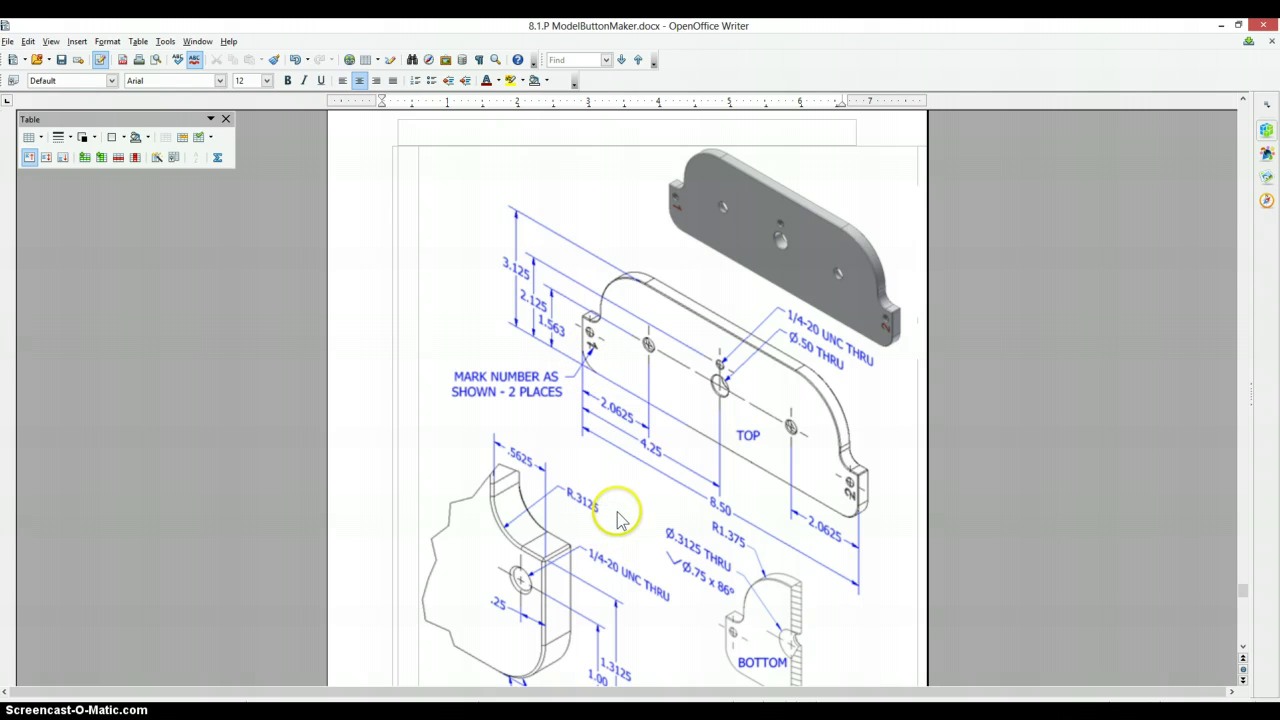
{"action": "scroll", "coordinate": [615, 512], "scroll_direction": "down", "scroll_amount": 3}
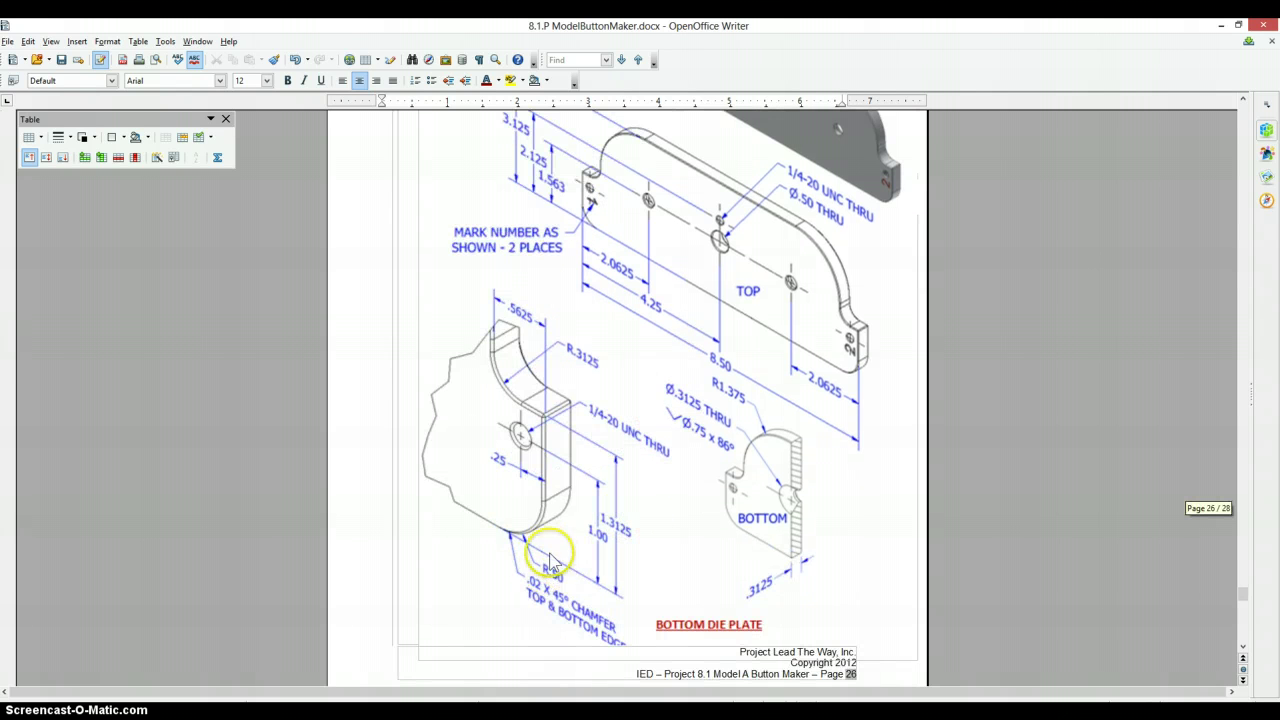
{"action": "key", "text": "alt+Tab"}
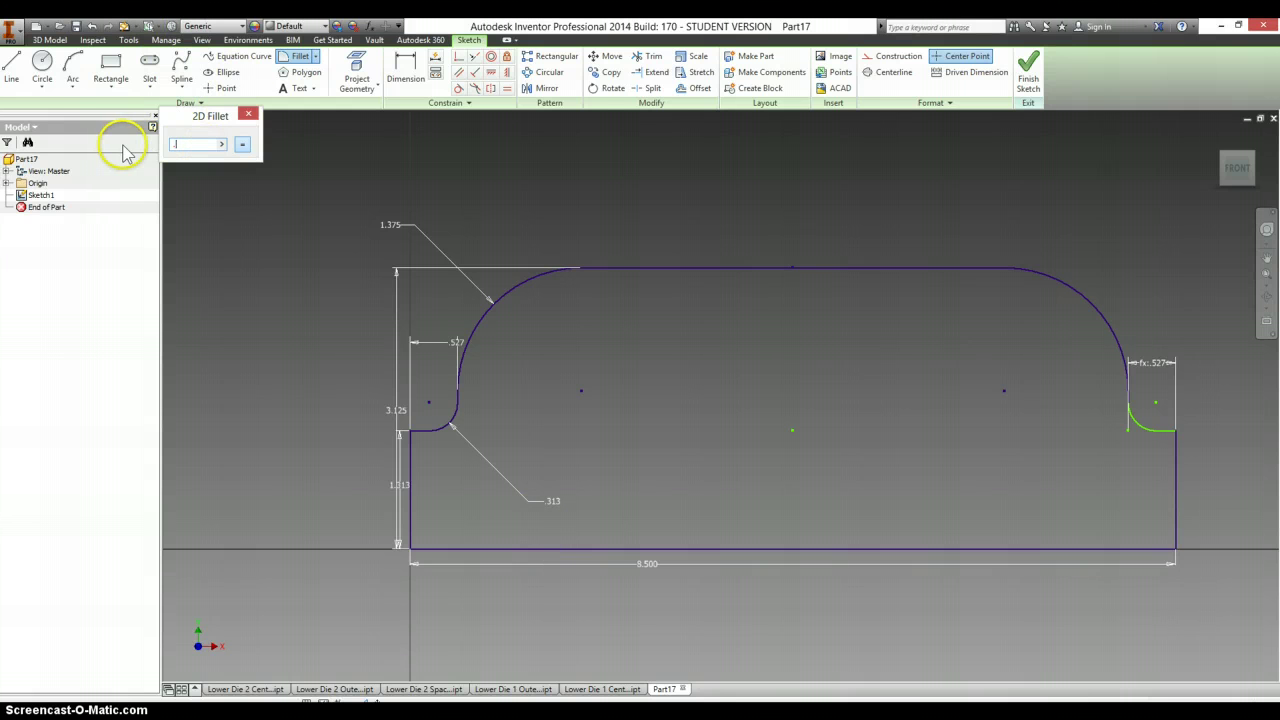
{"action": "left_click", "coordinate": [434, 549]}
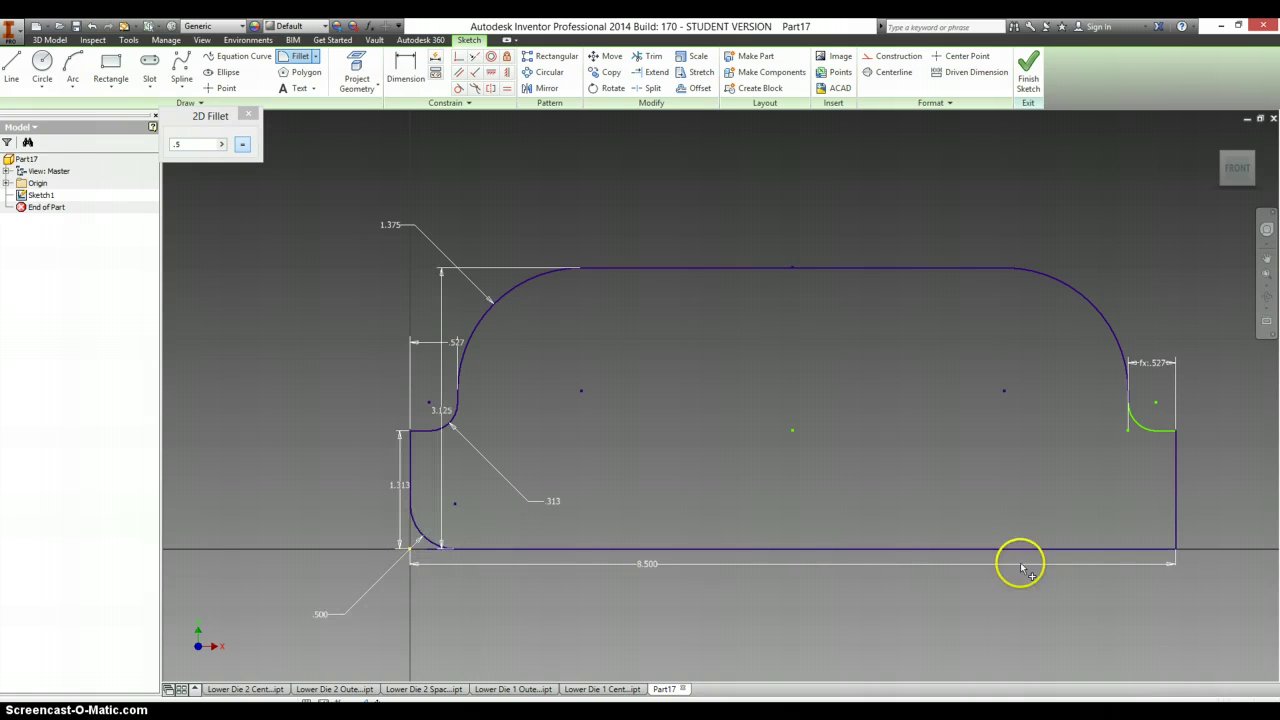
{"action": "left_click", "coordinate": [1140, 553]}
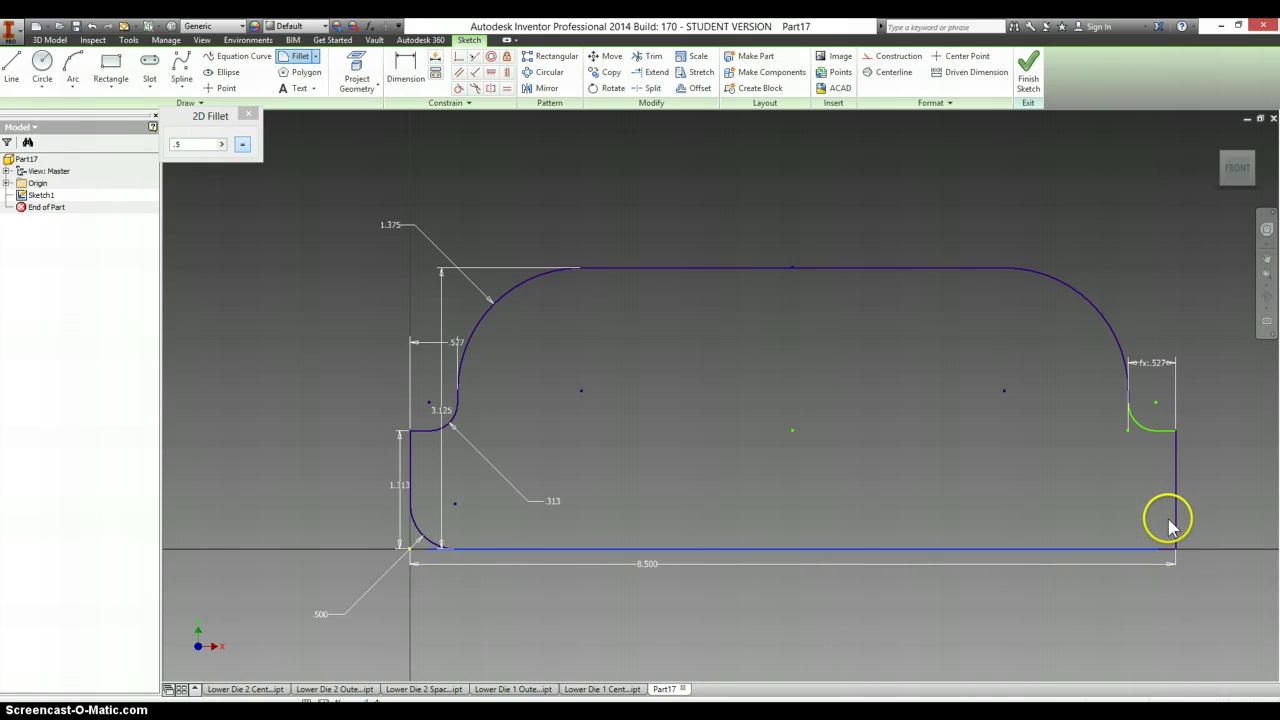
{"action": "left_click", "coordinate": [1175, 518]}
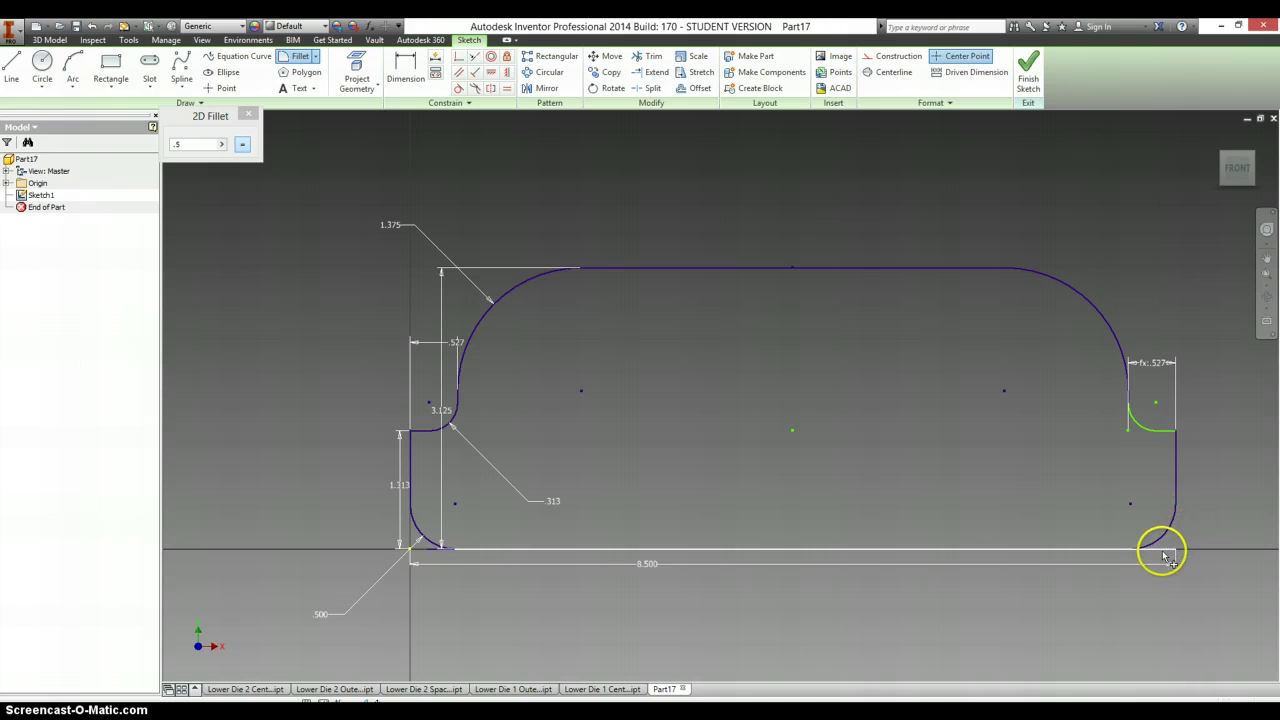
{"action": "key", "text": "Escape"}
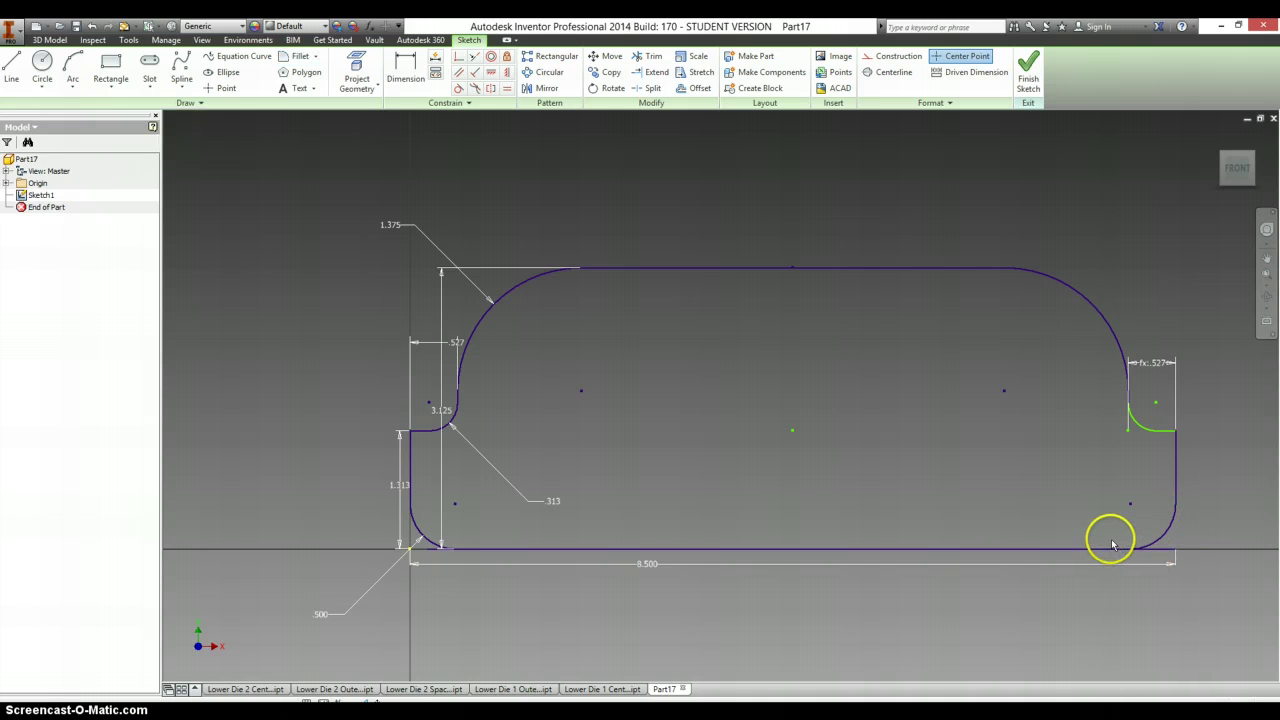
Trim the leftover end of the bottom edge beyond the lower right fillet and delete the 8.5 in width dimension
{"action": "key", "text": "x"}
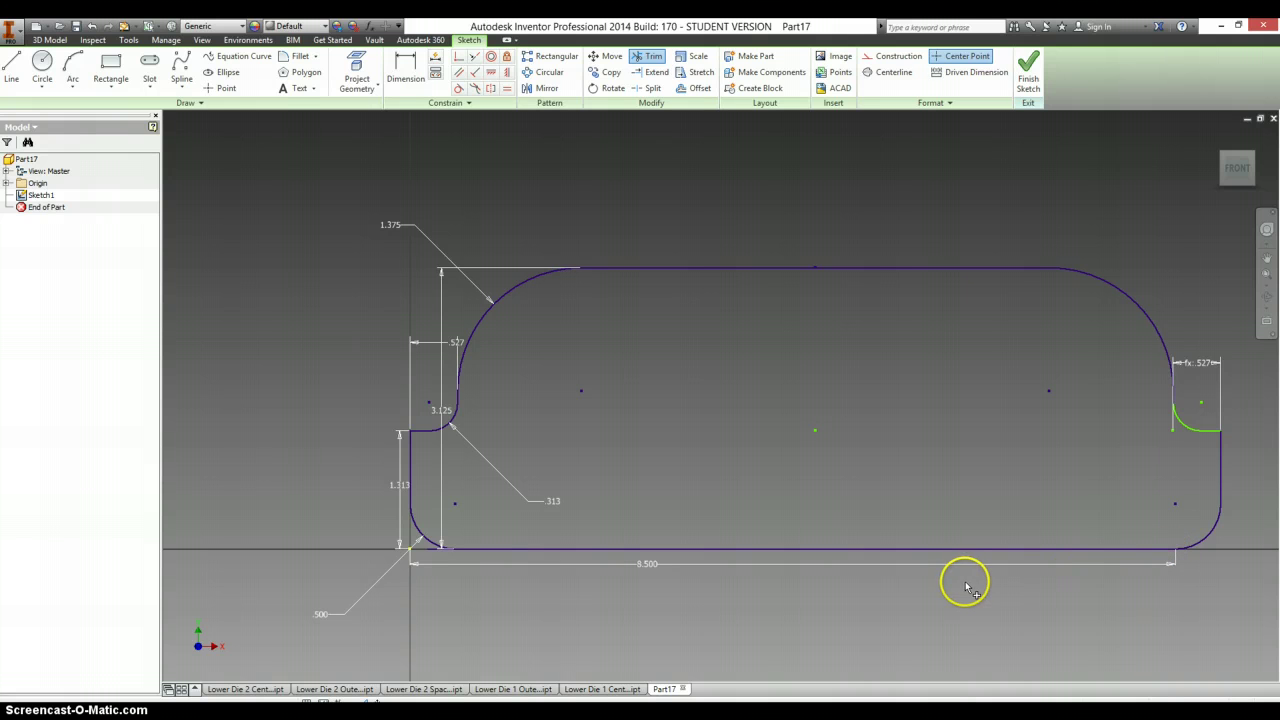
{"action": "right_click", "coordinate": [645, 563]}
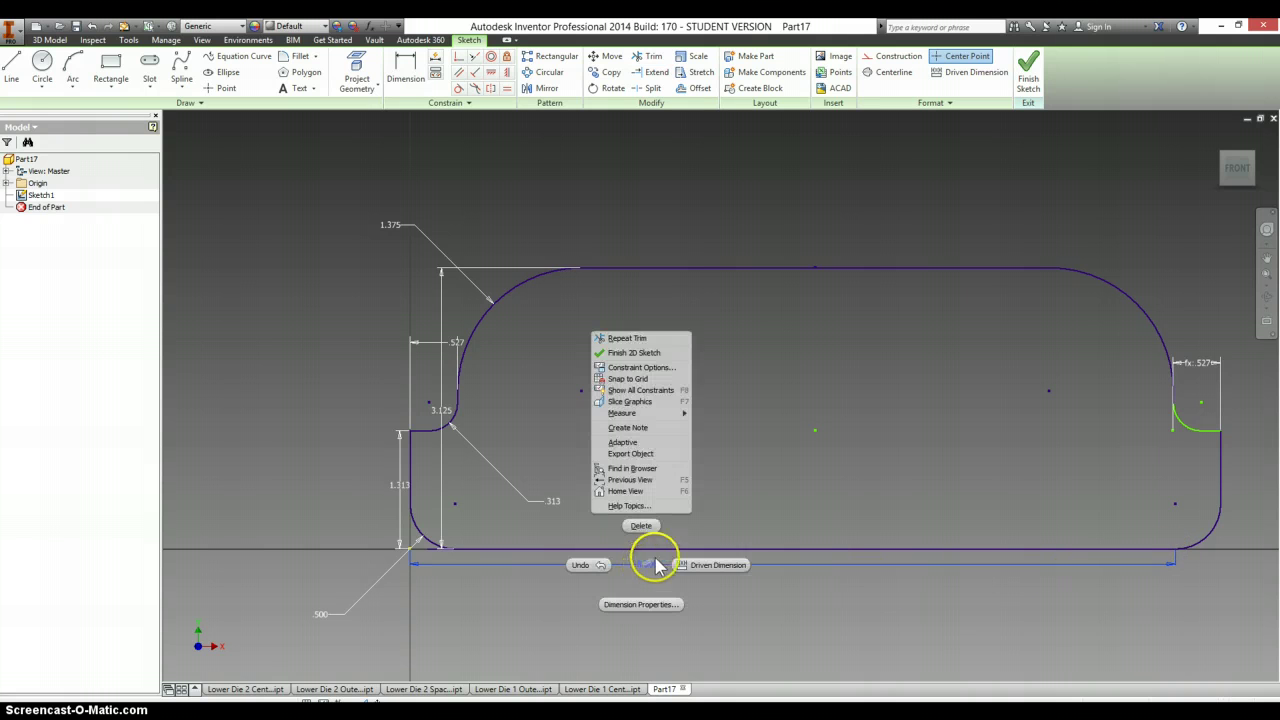
{"action": "left_click", "coordinate": [655, 530]}
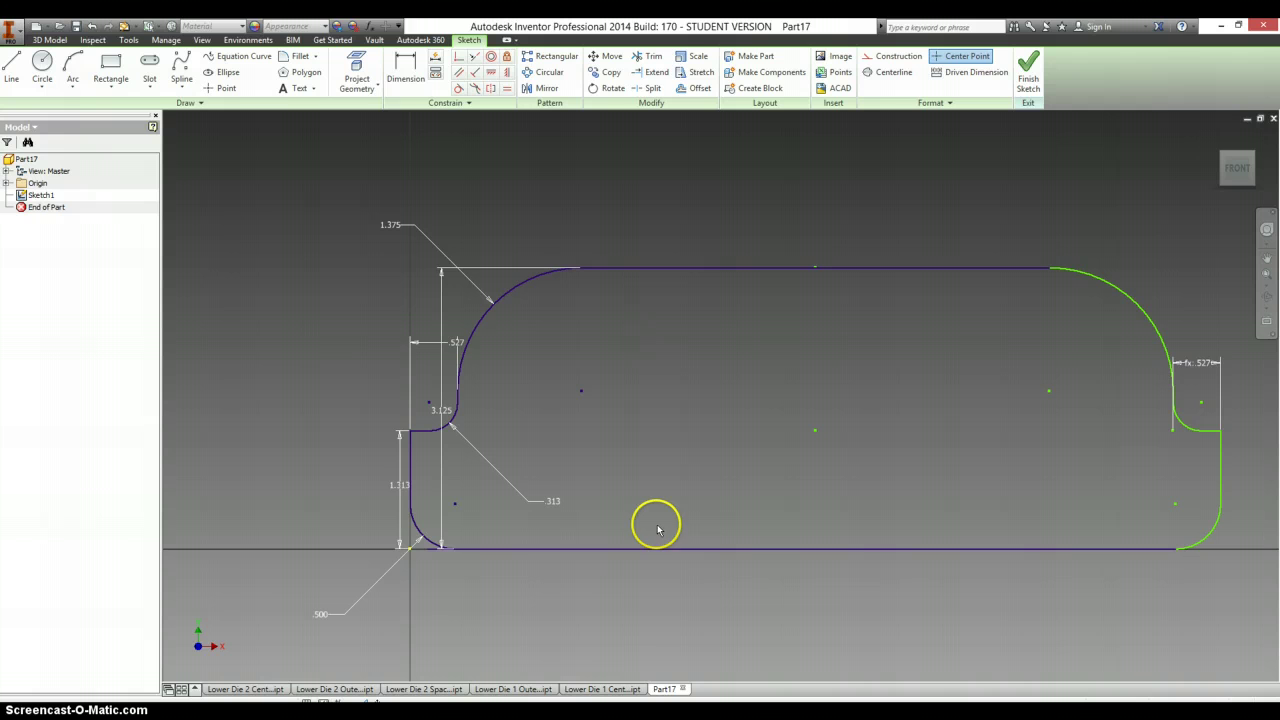
Dimension the overall width between the outline's outer left and right vertical edges as 8.5 in
{"action": "key", "text": "d"}
{"action": "left_click", "coordinate": [410, 471]}
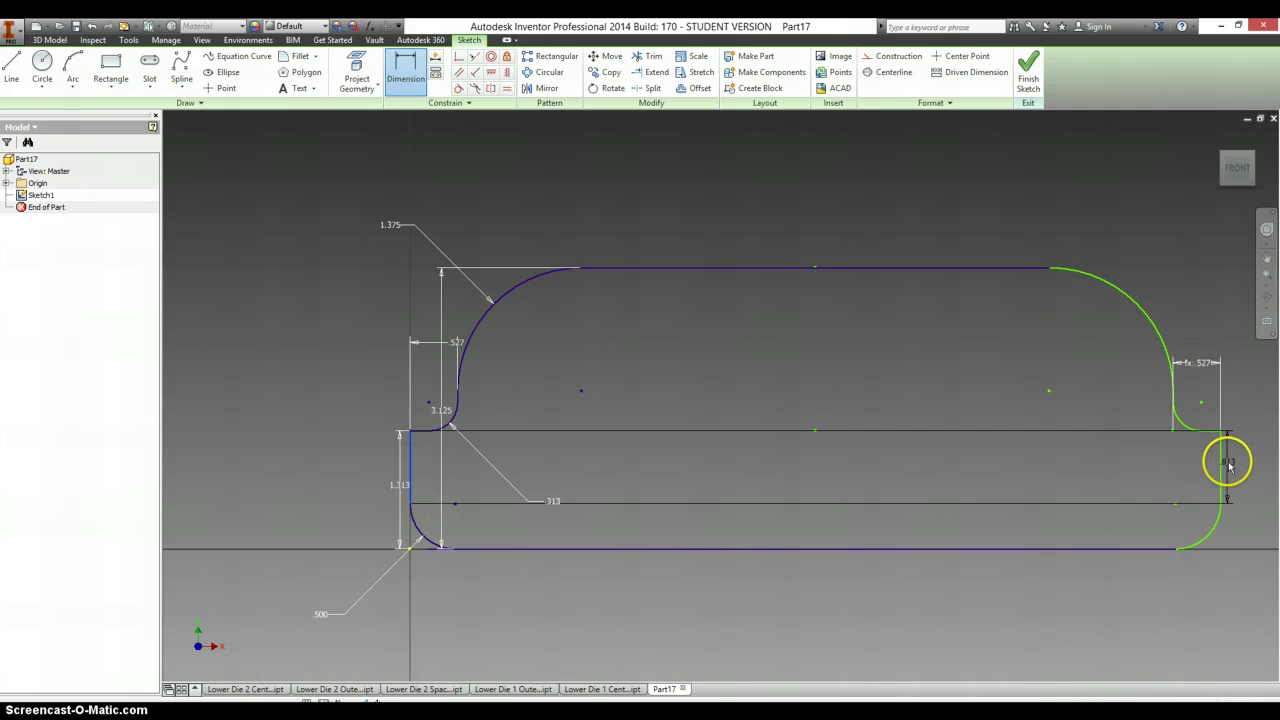
{"action": "left_click", "coordinate": [1224, 463]}
{"action": "left_click", "coordinate": [978, 614]}
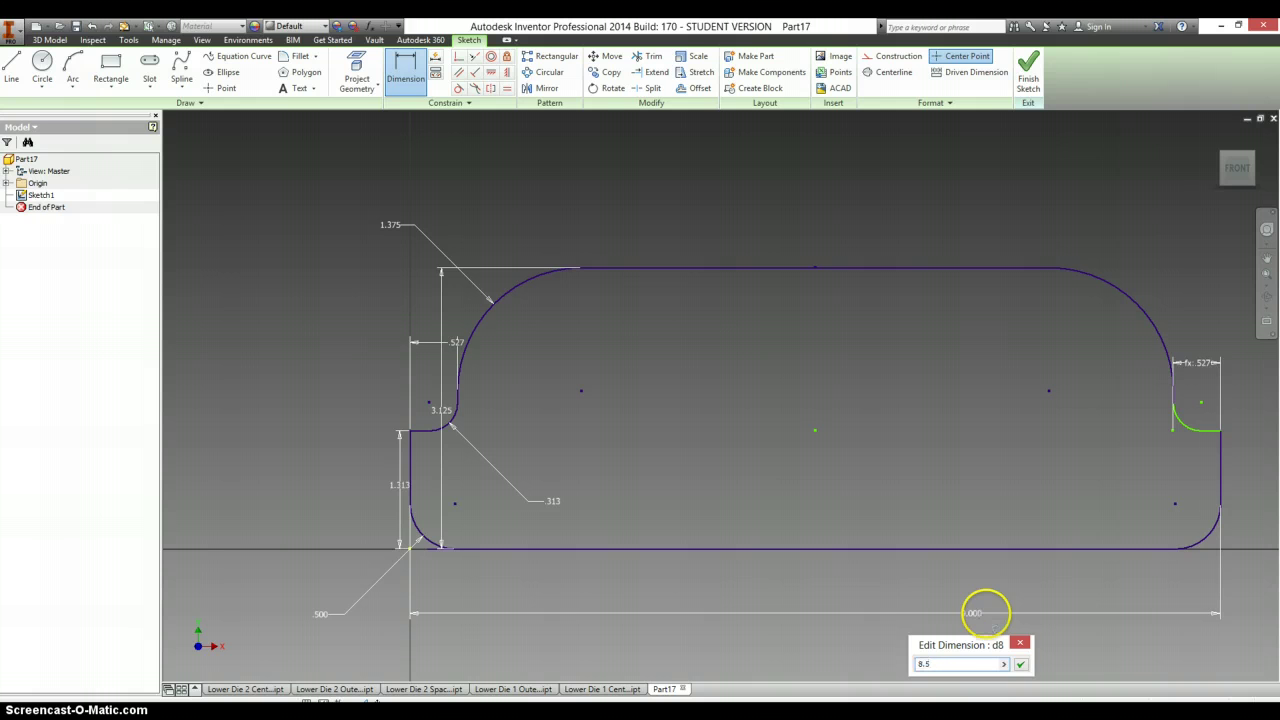
{"action": "key", "text": "Return"}
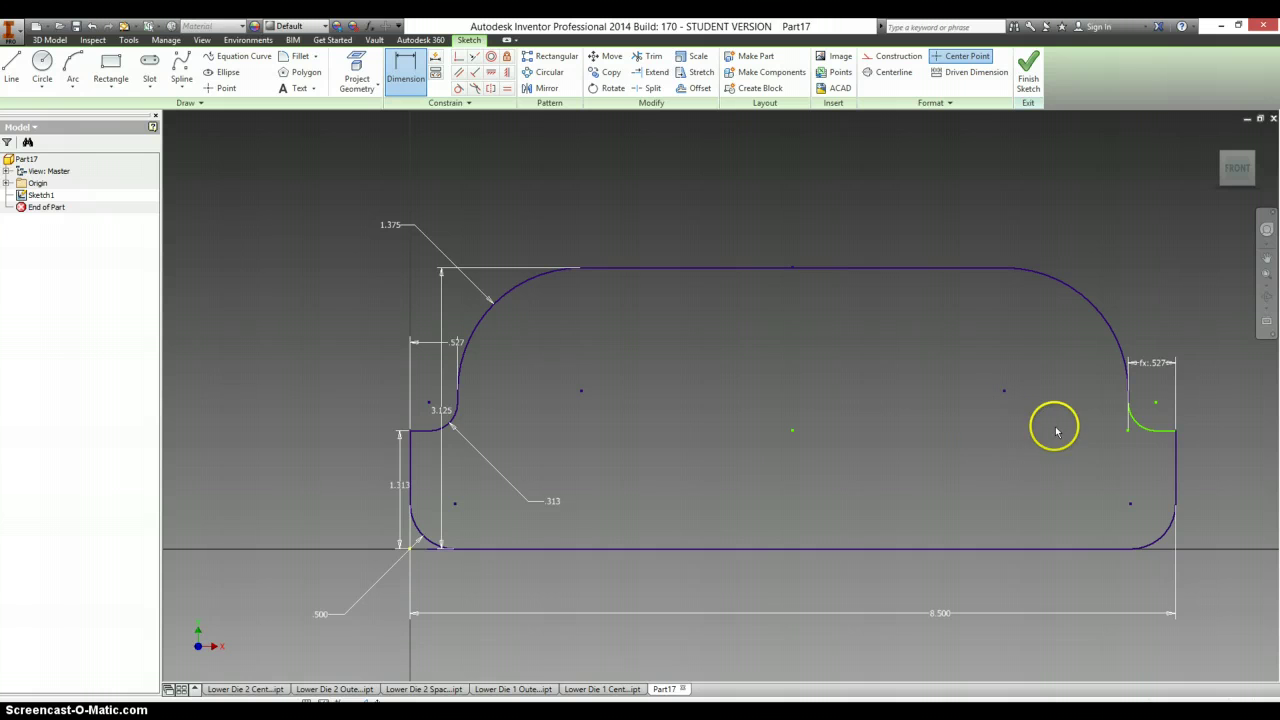
Try to dimension the right shoulder's fillet radius, and apply a horizontal constraint to the shoulder's short edge
{"action": "left_click", "coordinate": [1138, 428]}
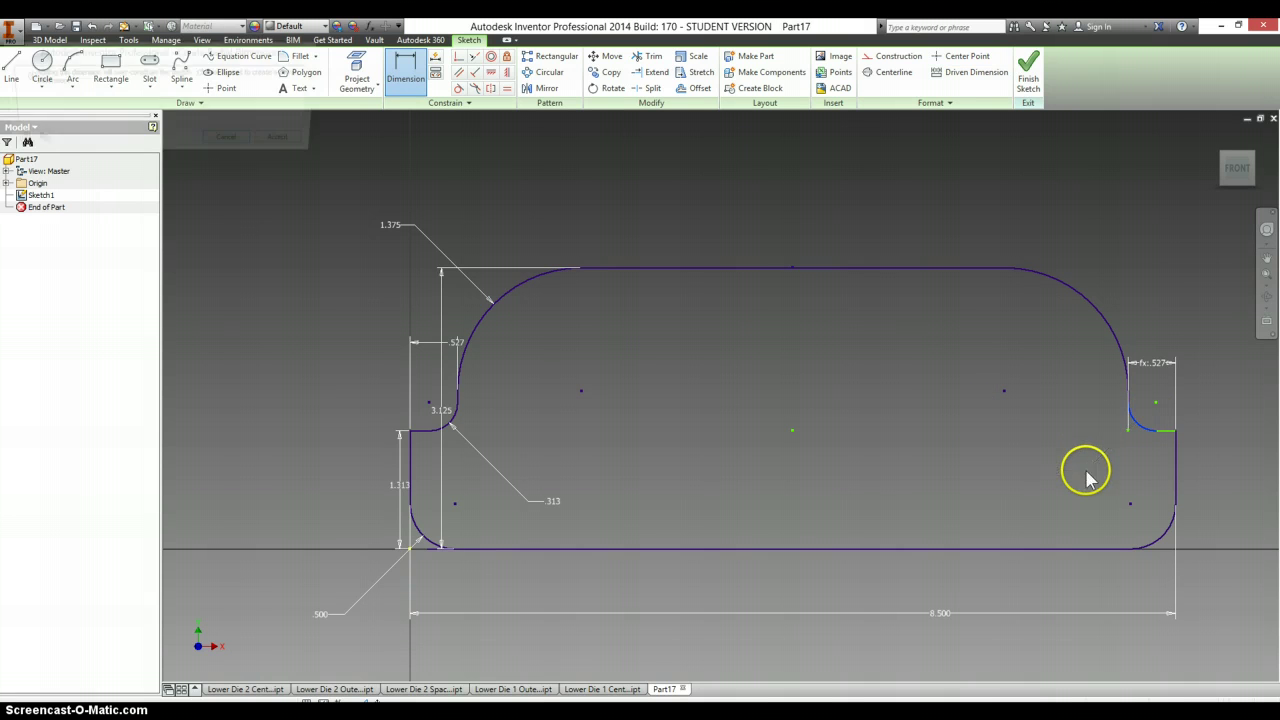
{"action": "left_click", "coordinate": [1080, 471]}
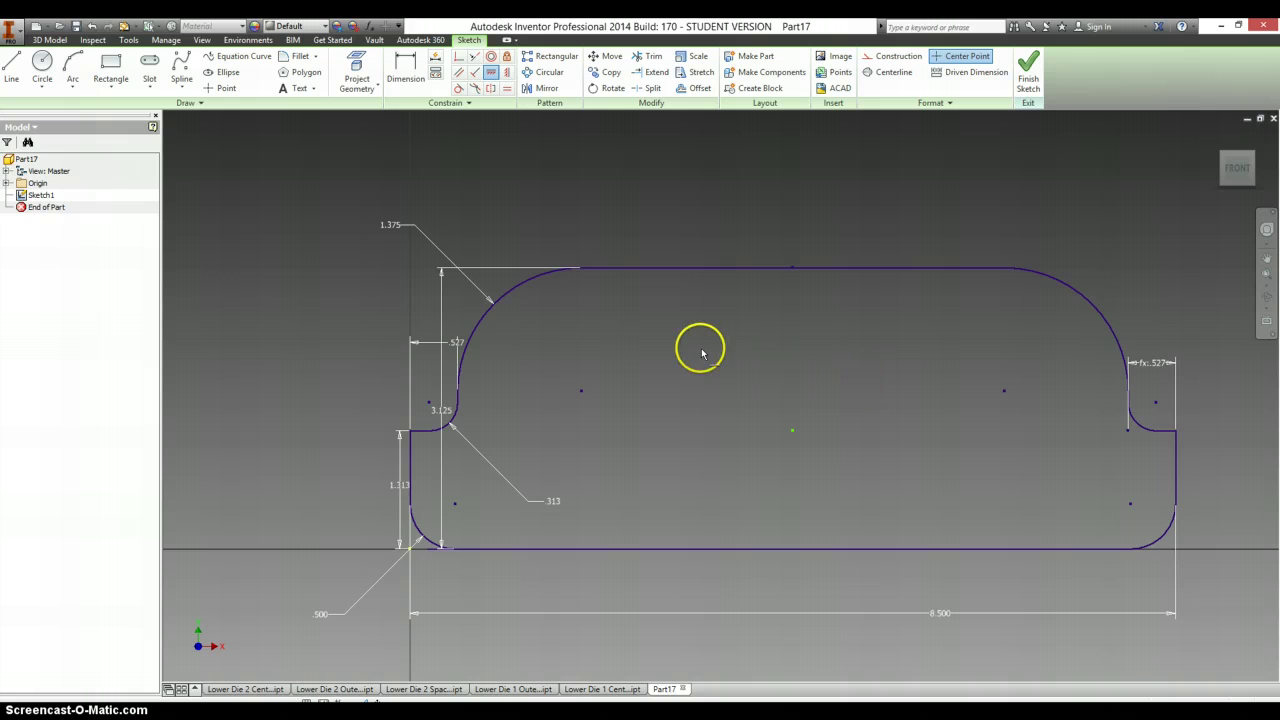
Check the plate thickness in the dimensioned drawing and extrude the closed outline by .3125 in
{"action": "key", "text": "alt+Tab"}
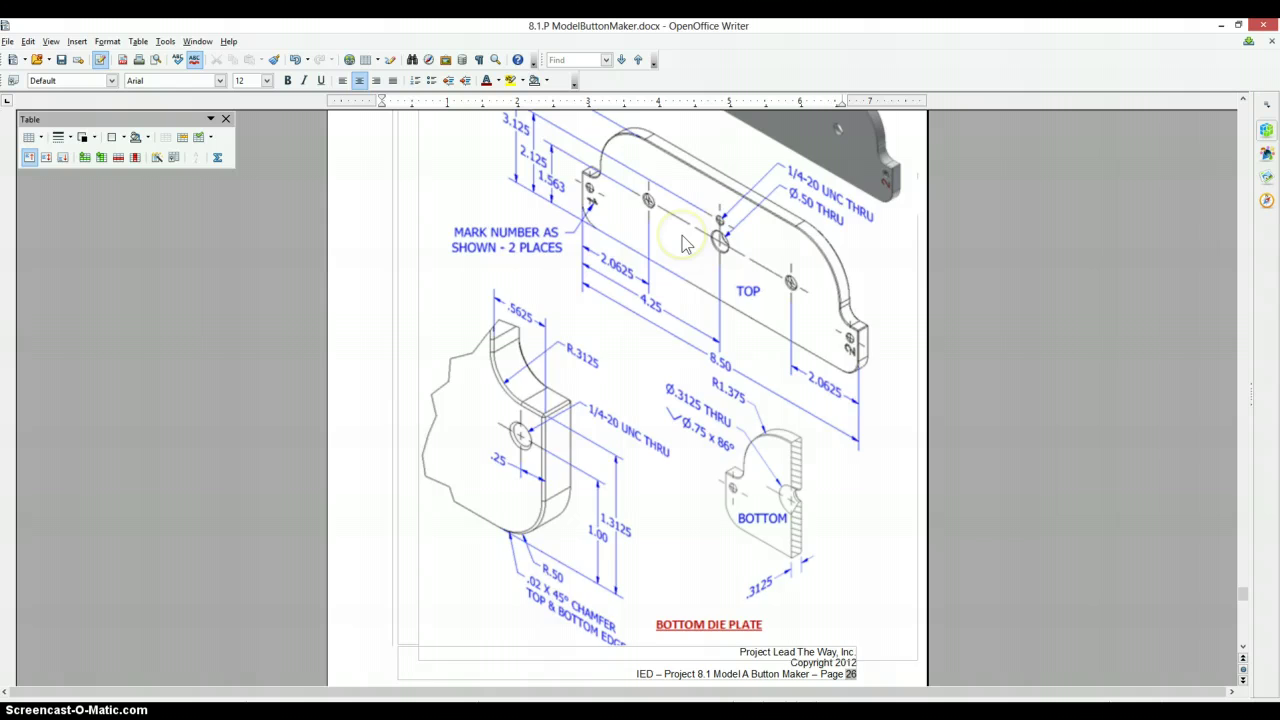
{"action": "scroll", "coordinate": [685, 245], "scroll_direction": "up", "scroll_amount": 2}
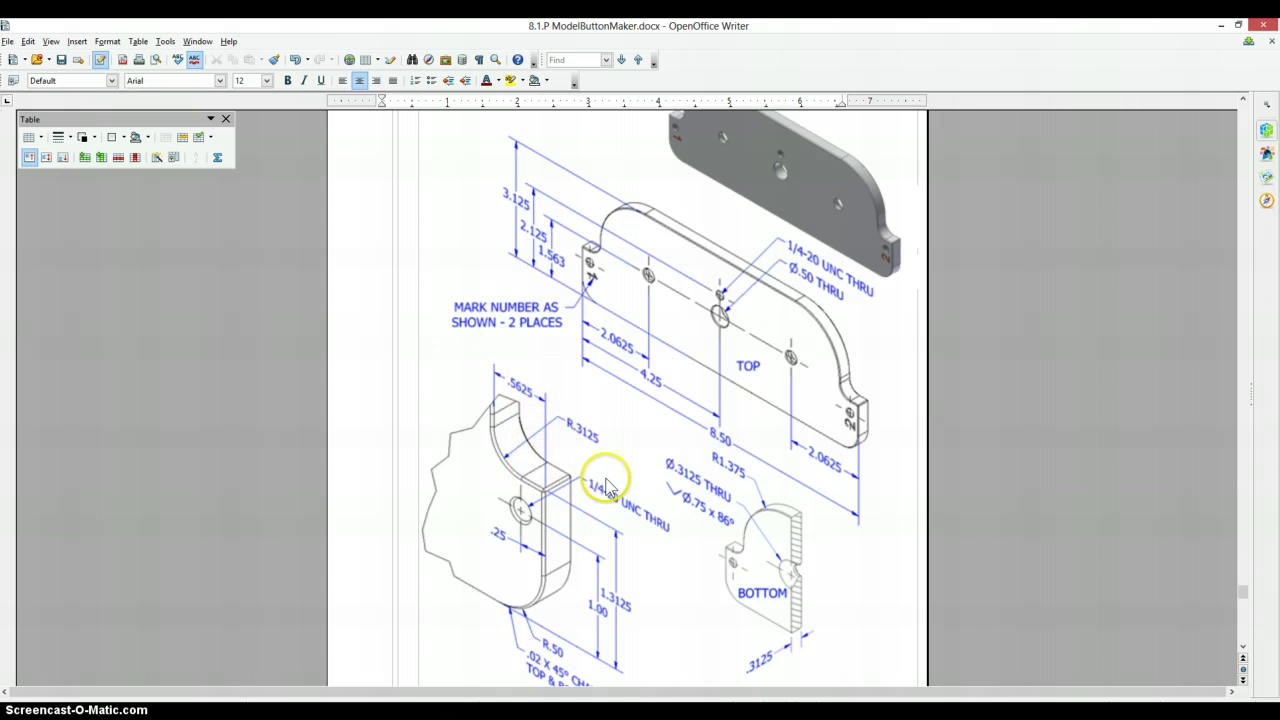
{"action": "scroll", "coordinate": [604, 476], "scroll_direction": "down", "scroll_amount": 2}
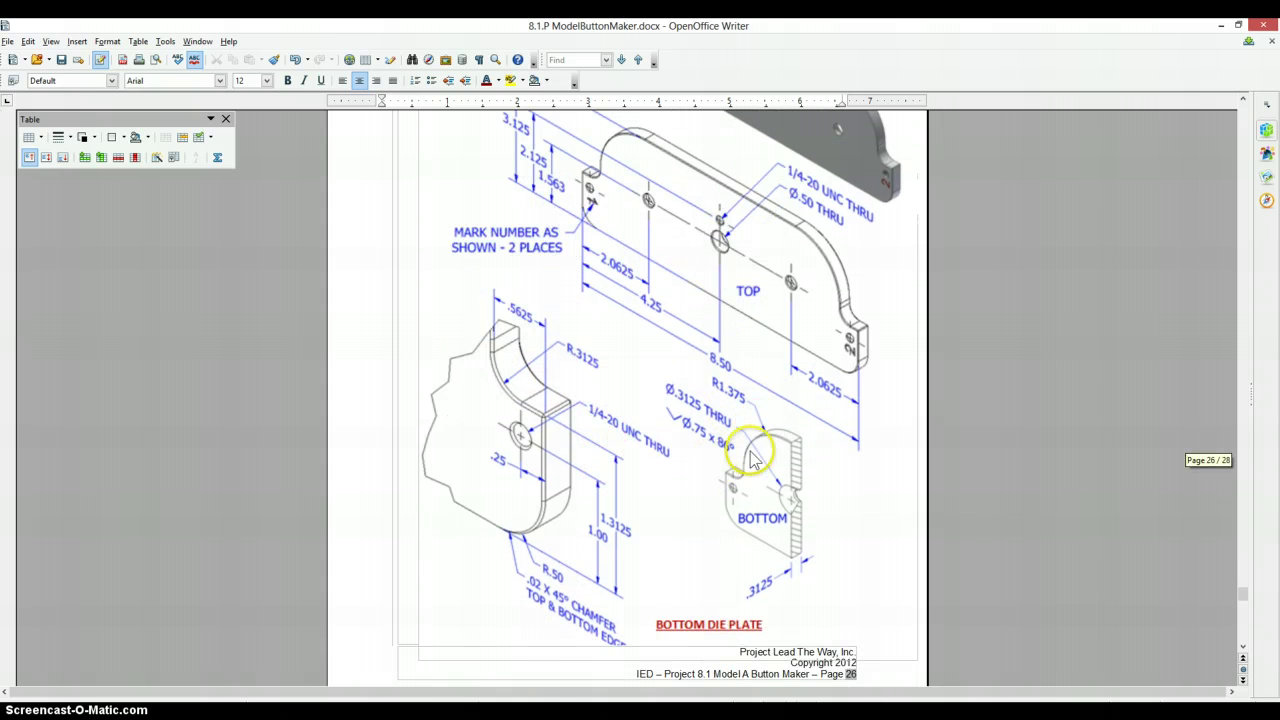
{"action": "scroll", "coordinate": [650, 576], "scroll_direction": "down", "scroll_amount": 1}
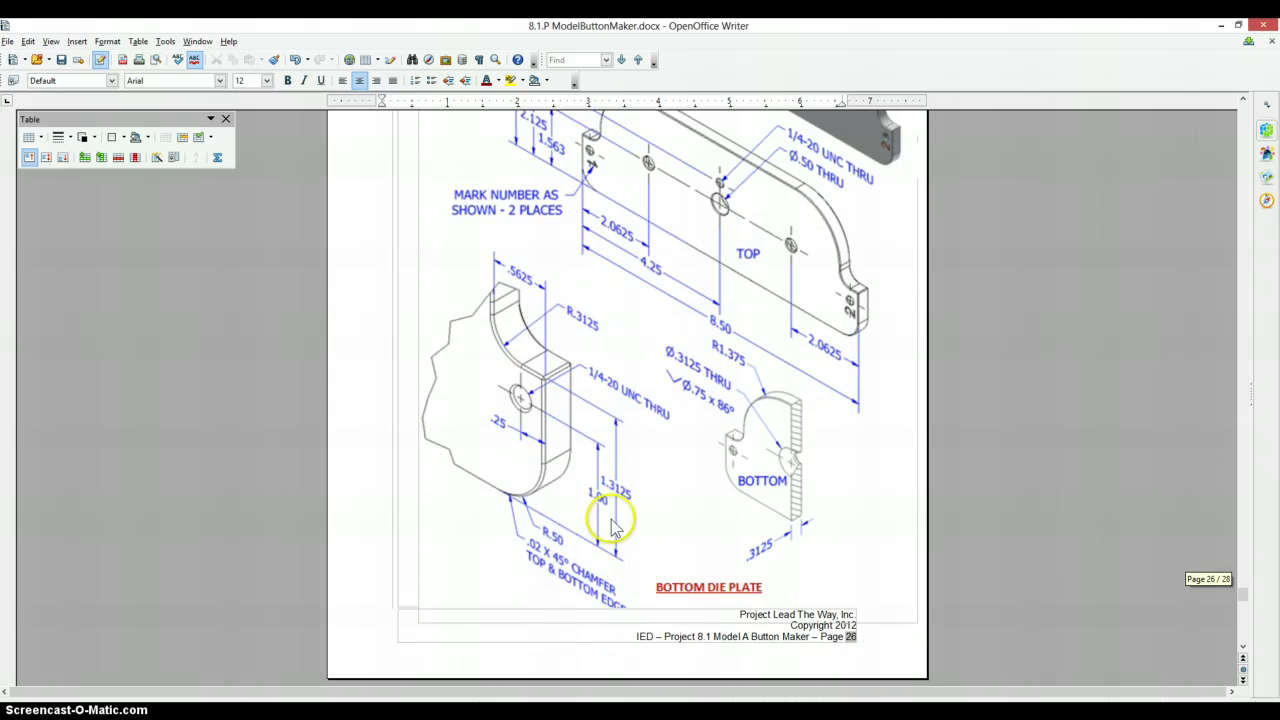
{"action": "scroll", "coordinate": [611, 505], "scroll_direction": "up", "scroll_amount": 1}
{"action": "key", "text": "alt+Tab"}
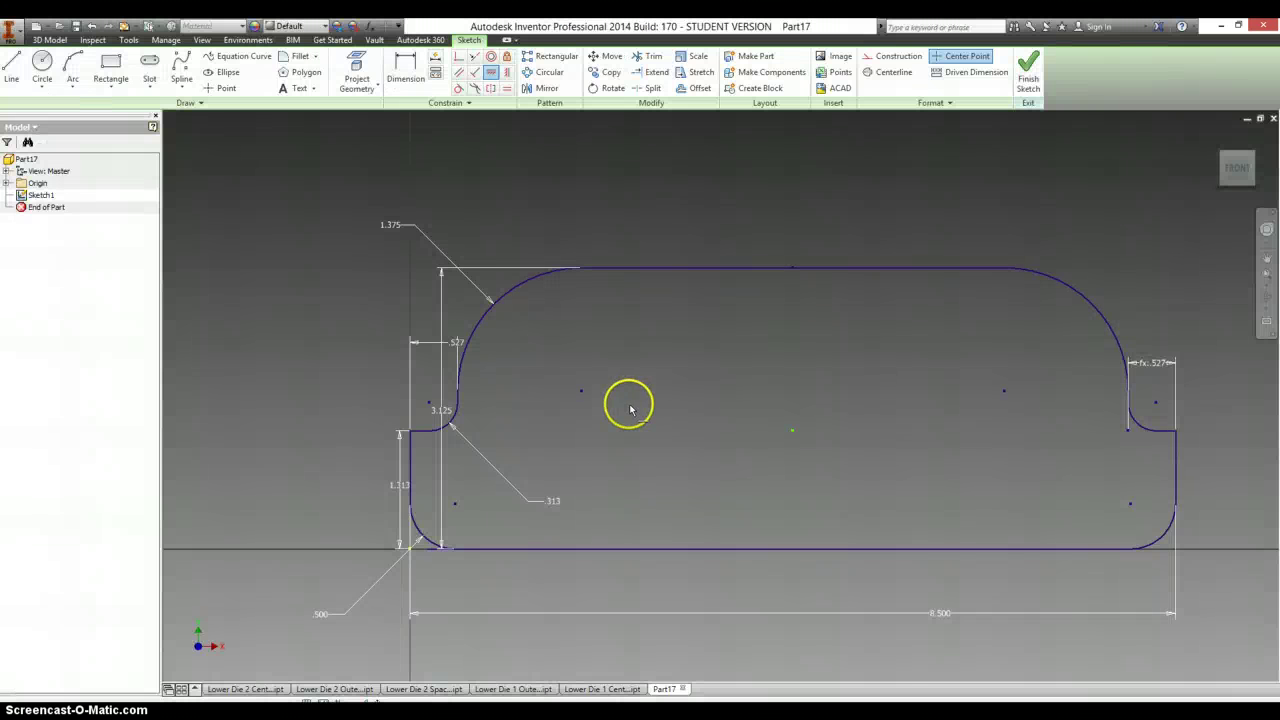
{"action": "key", "text": "e"}
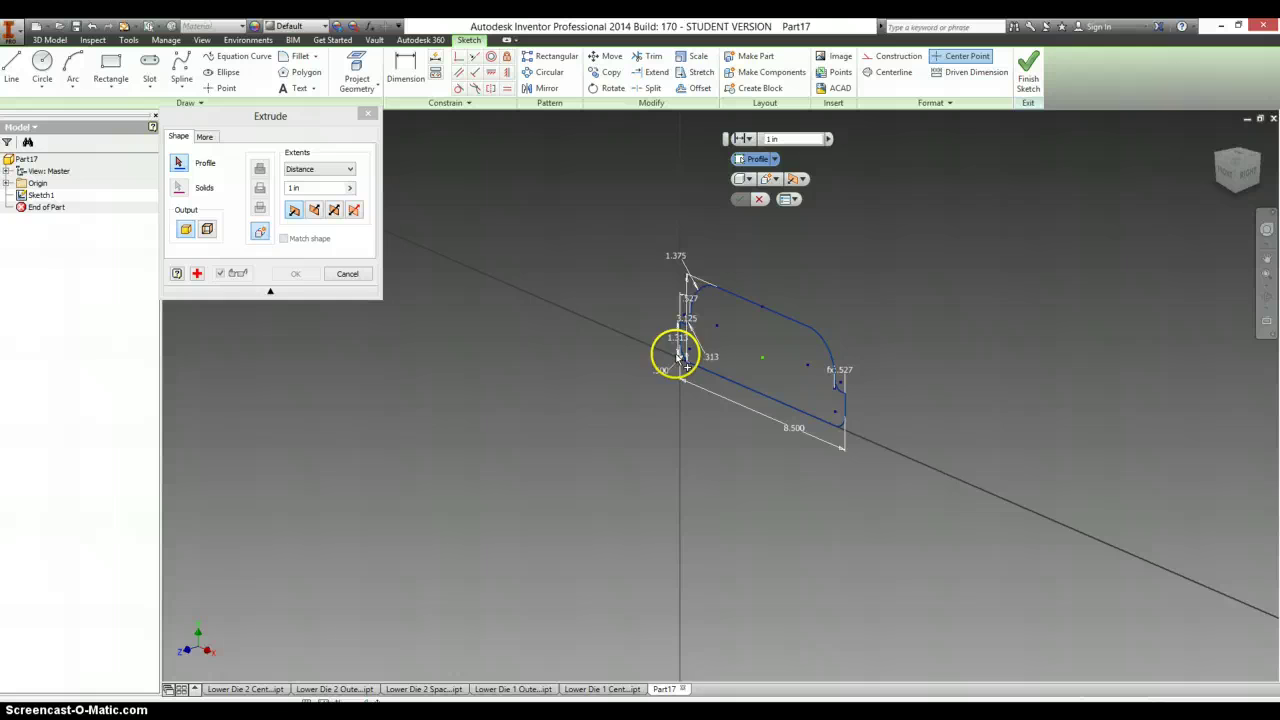
{"action": "left_click", "coordinate": [724, 336]}
{"action": "key", "text": "alt+Tab"}
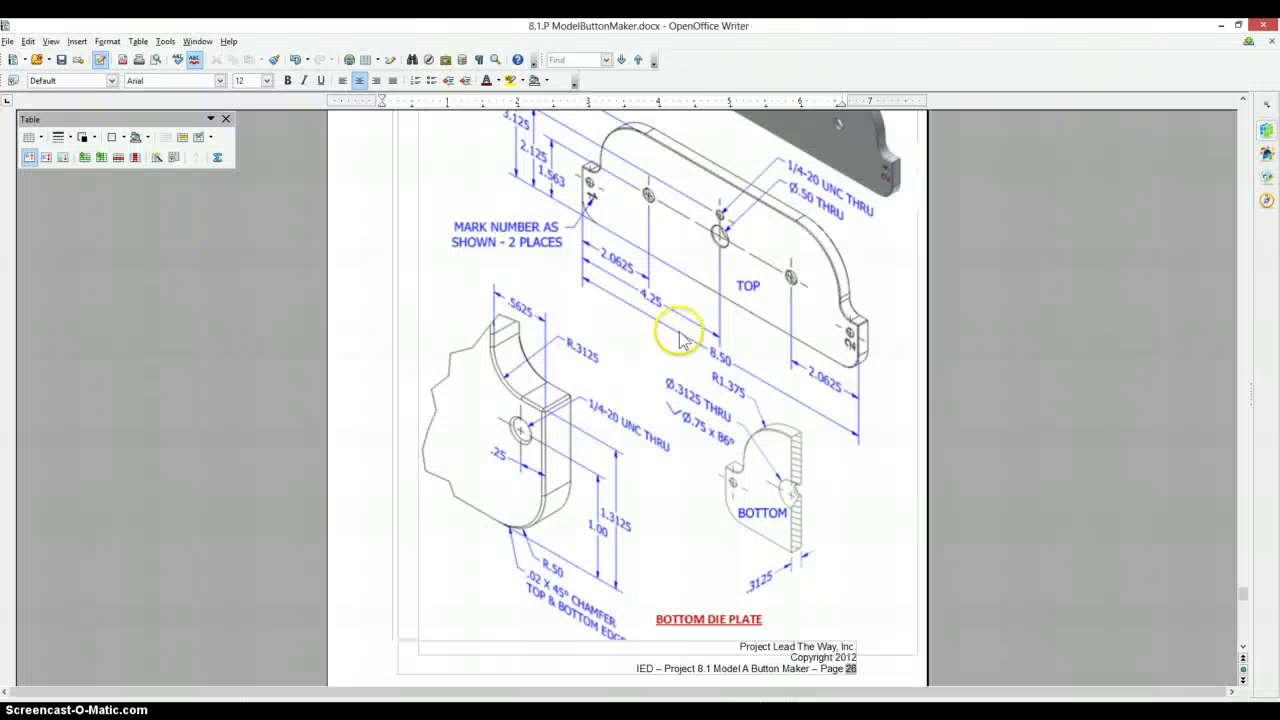
{"action": "scroll", "coordinate": [729, 362], "scroll_direction": "up", "scroll_amount": 1}
{"action": "scroll", "coordinate": [768, 497], "scroll_direction": "down", "scroll_amount": 1}
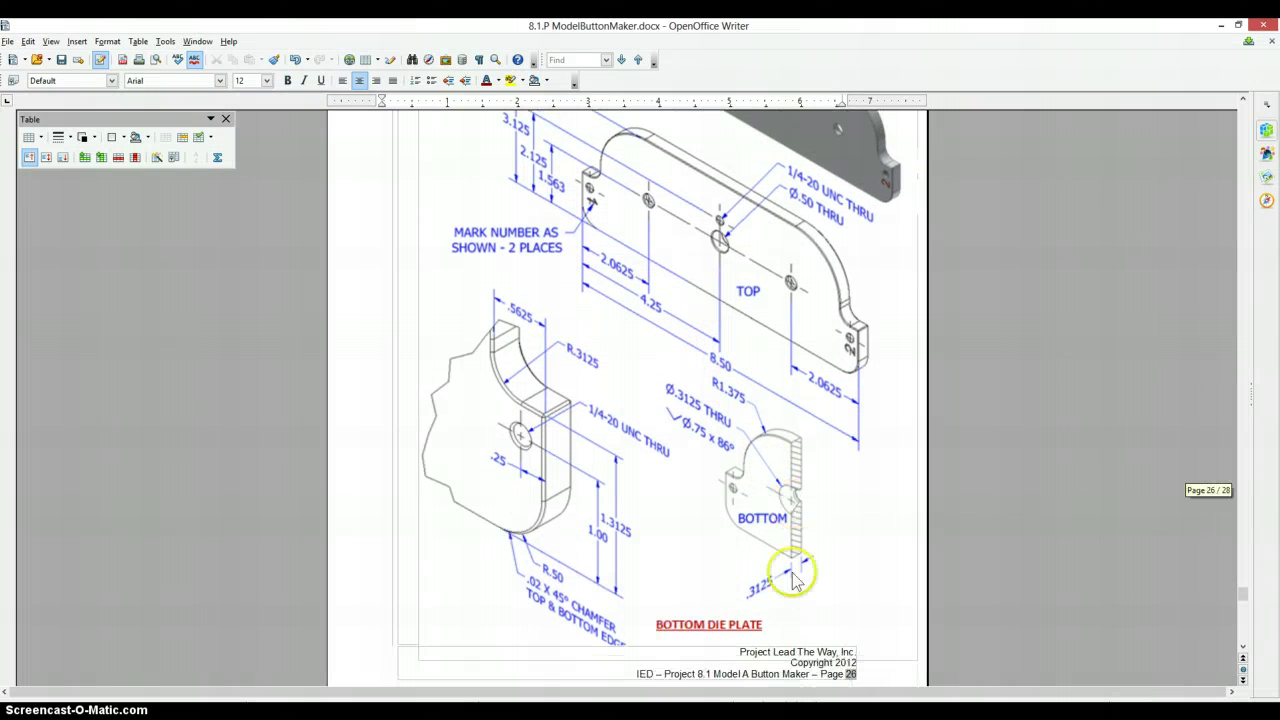
{"action": "key", "text": "alt+Tab"}
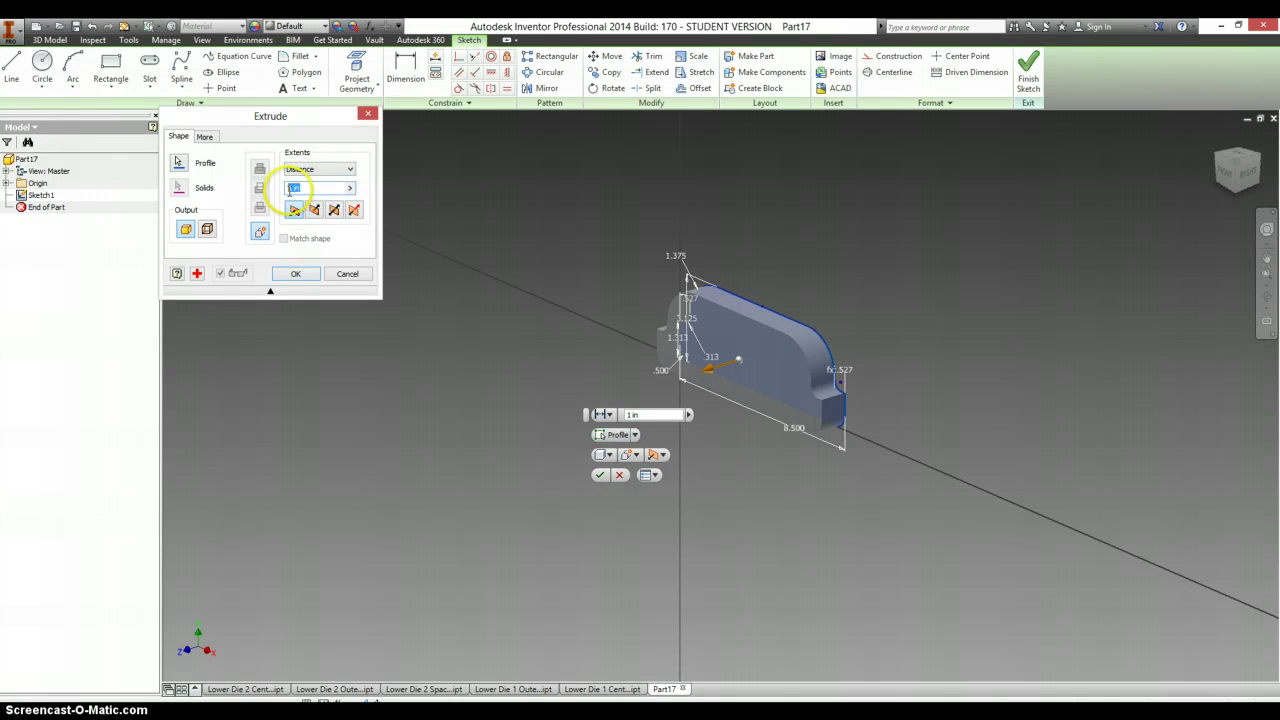
{"action": "key", "text": "Return"}
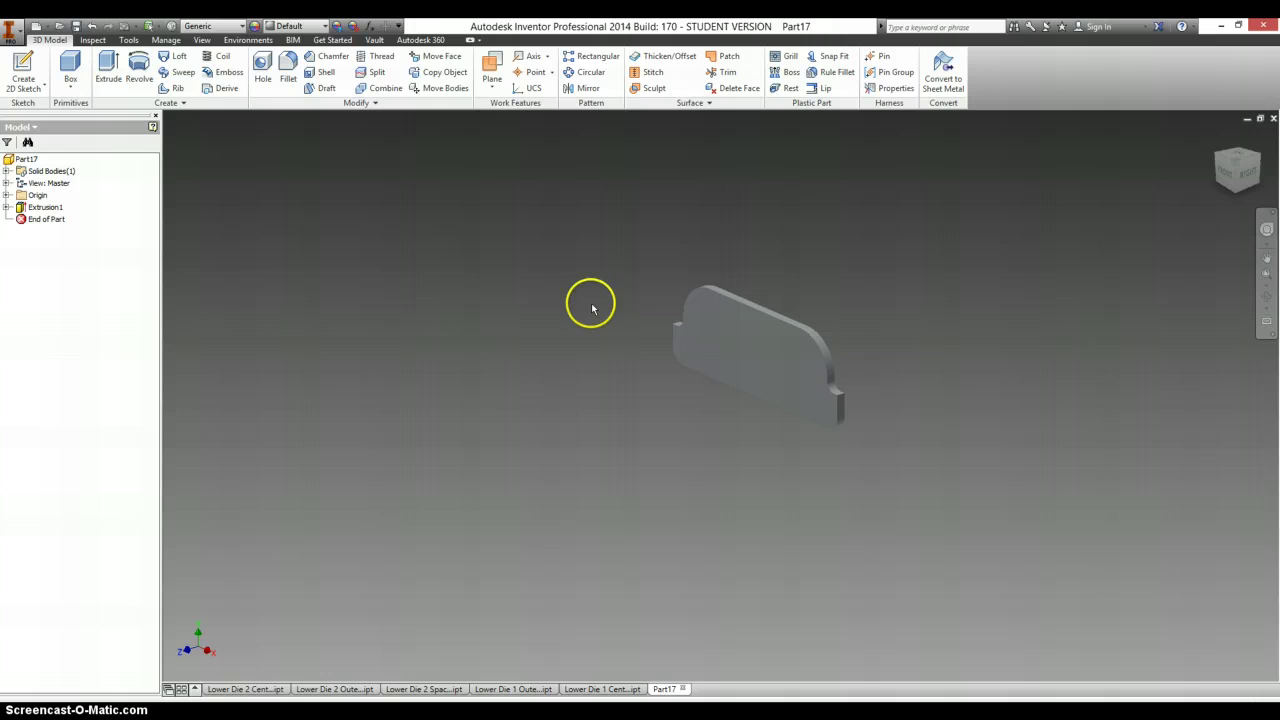
Start a new sketch on the extruded plate's large flat face and check the hole layout in the project drawing
{"action": "right_click", "coordinate": [733, 336]}
{"action": "left_click", "coordinate": [737, 382]}
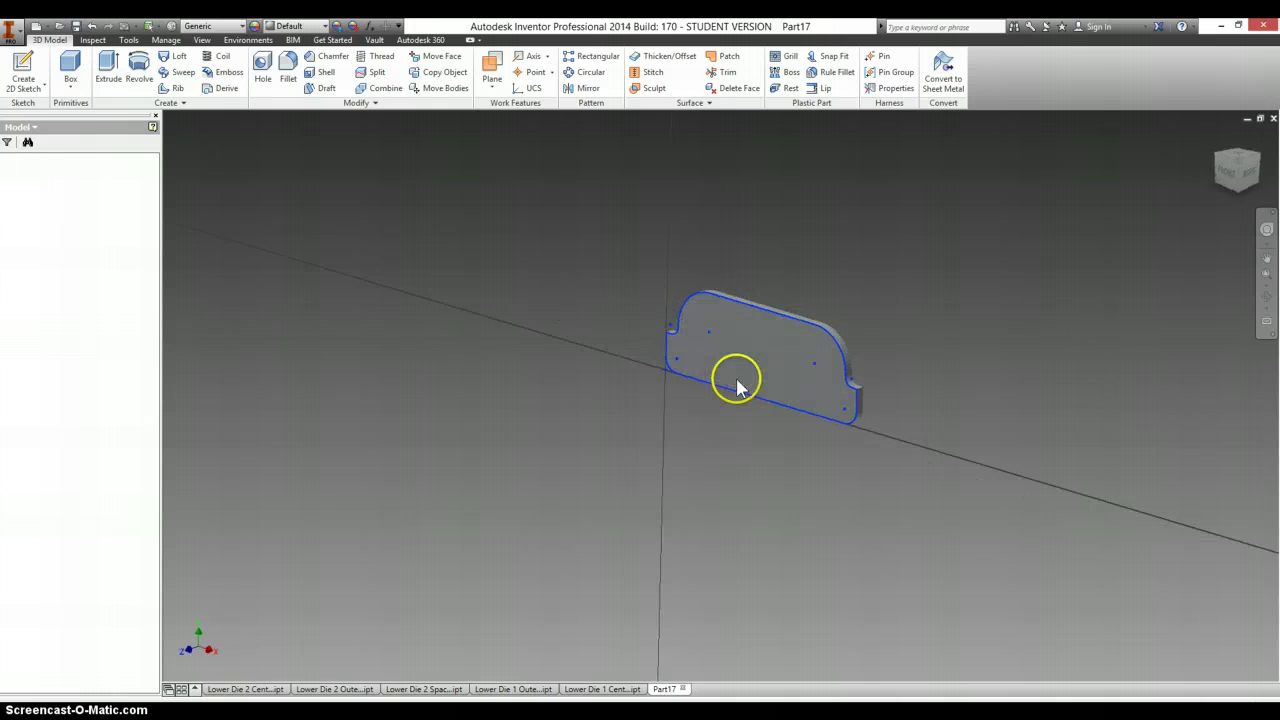
{"action": "key", "text": "alt+Tab"}
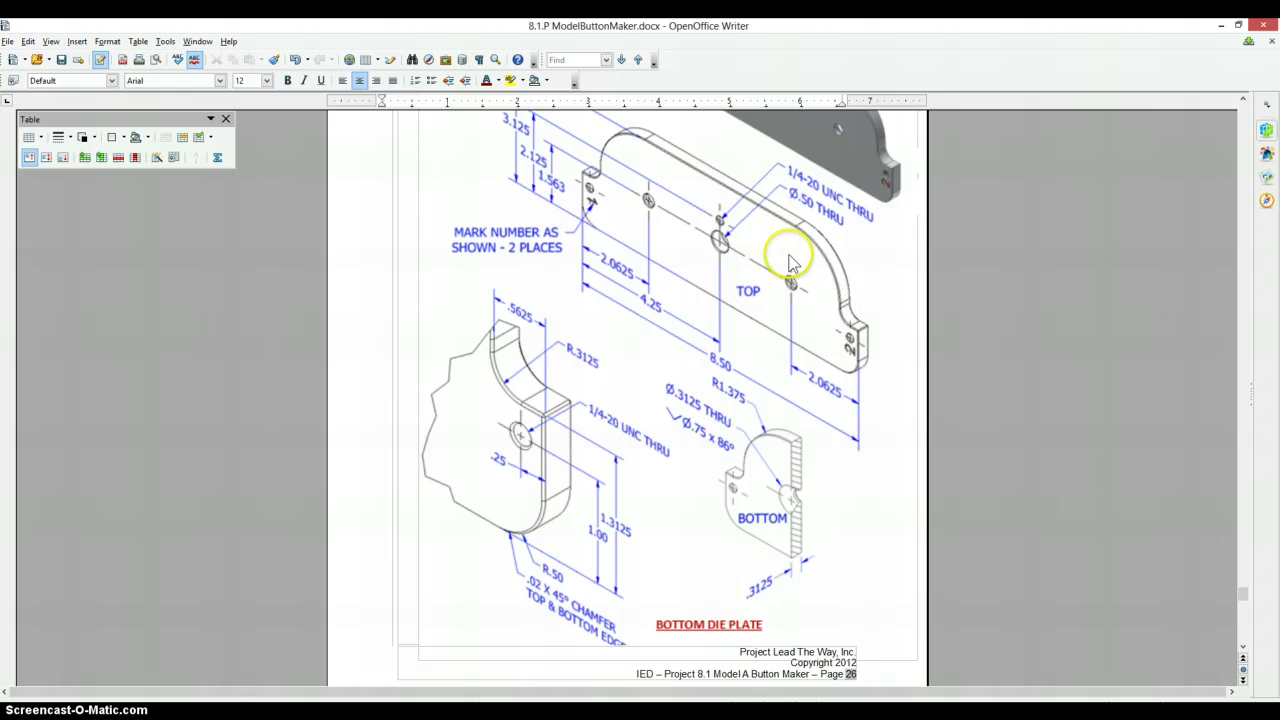
{"action": "key", "text": "alt+Tab"}
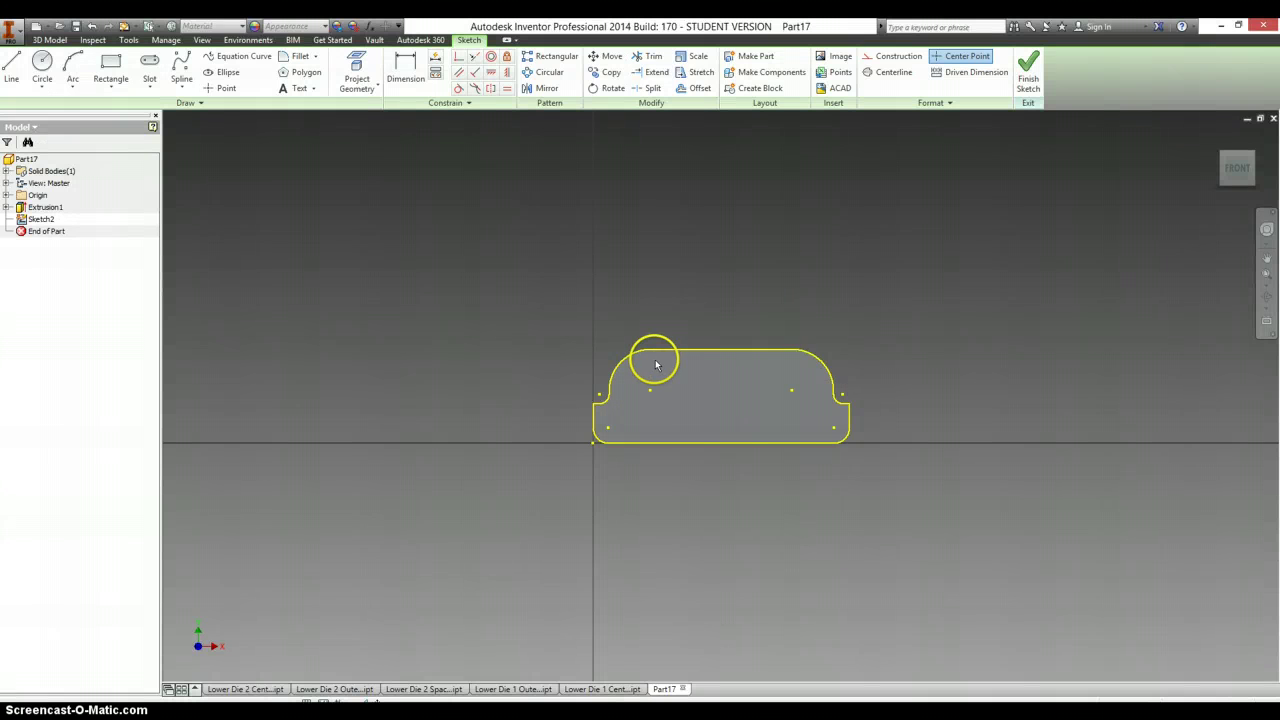
Place five sketch points for hole centers: one in each side tab, two left of center at about 1.86 in height, one near the top center
{"action": "left_click", "coordinate": [222, 88]}
{"action": "scroll", "coordinate": [722, 402], "scroll_direction": "down", "scroll_amount": 6}
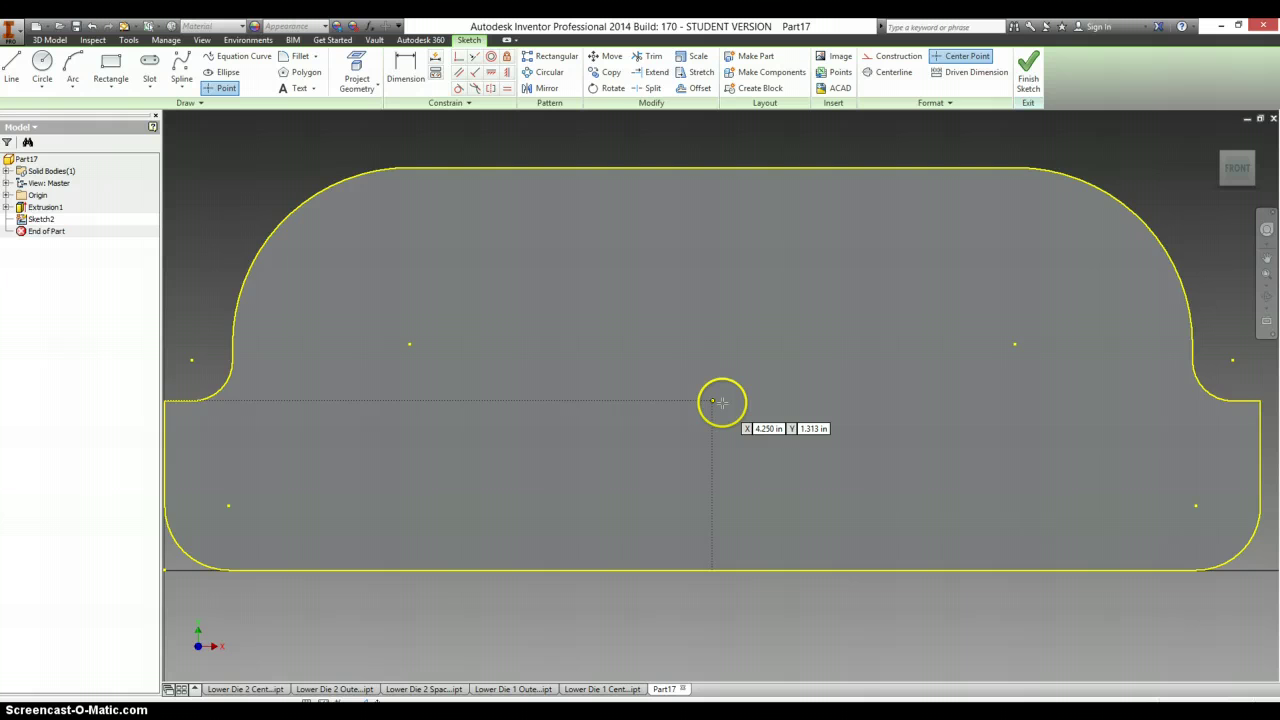
{"action": "scroll", "coordinate": [722, 402], "scroll_direction": "up", "scroll_amount": 3}
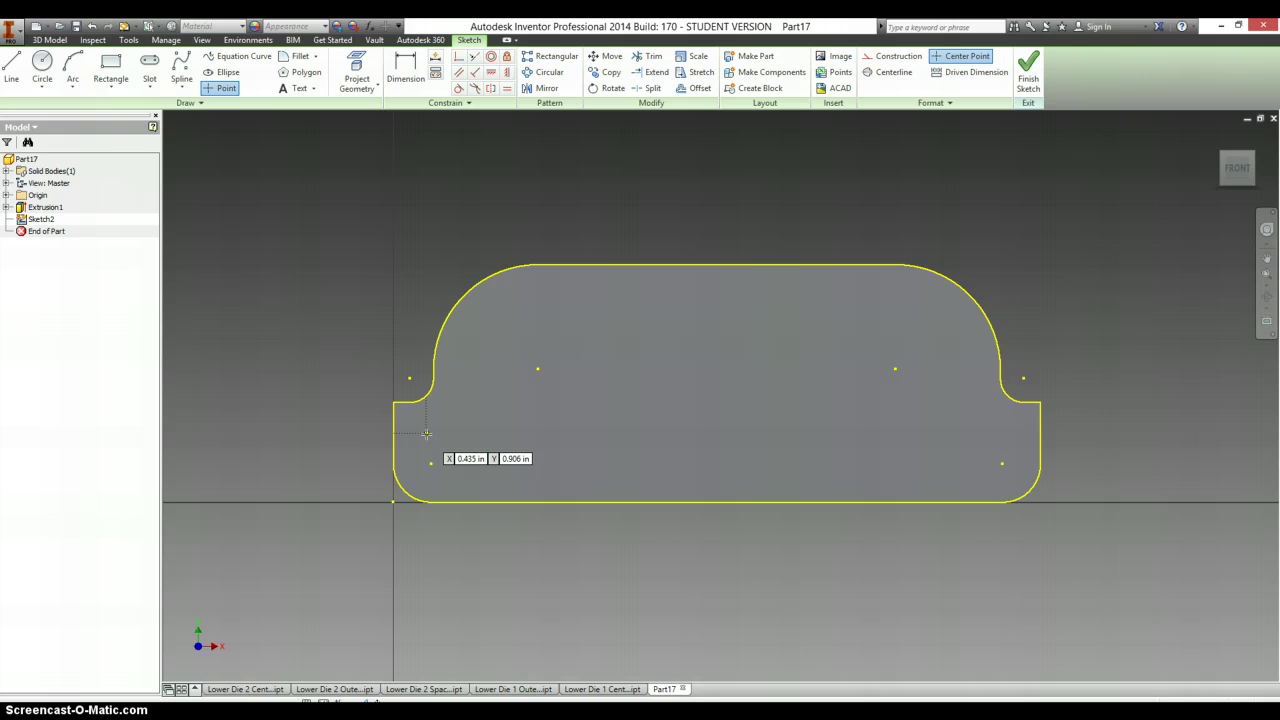
{"action": "left_click", "coordinate": [415, 427]}
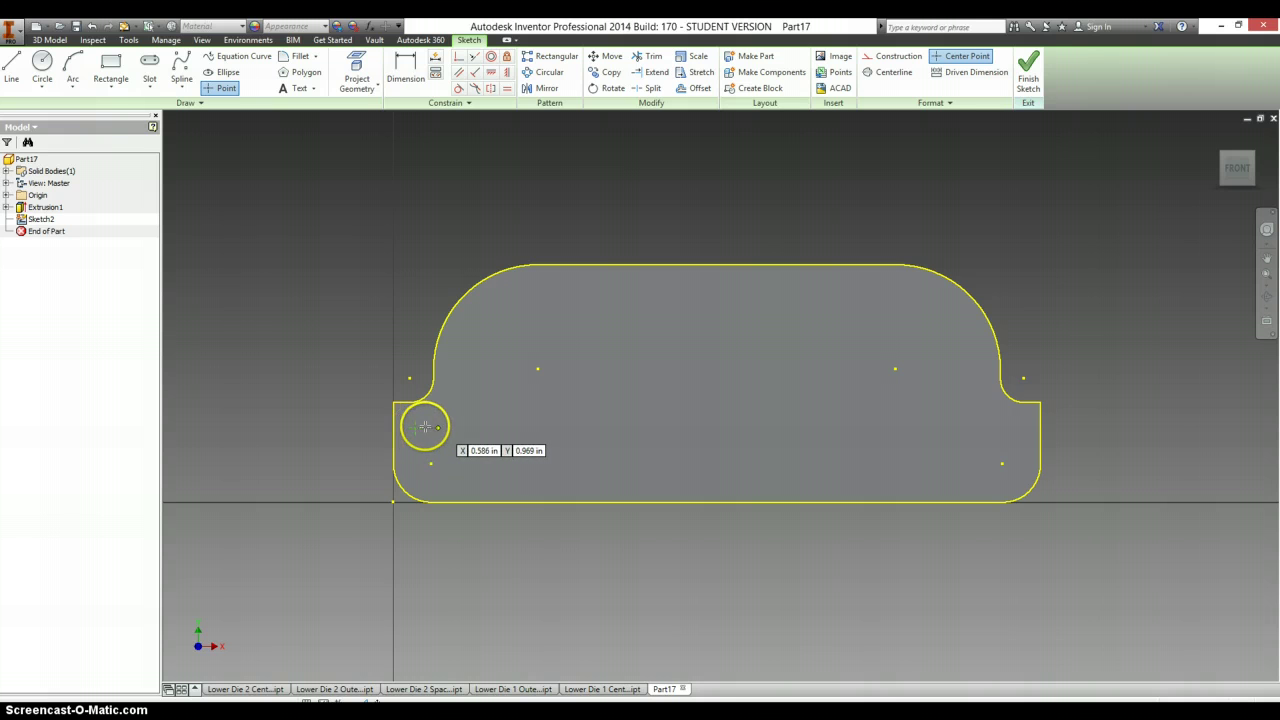
{"action": "left_click", "coordinate": [510, 360]}
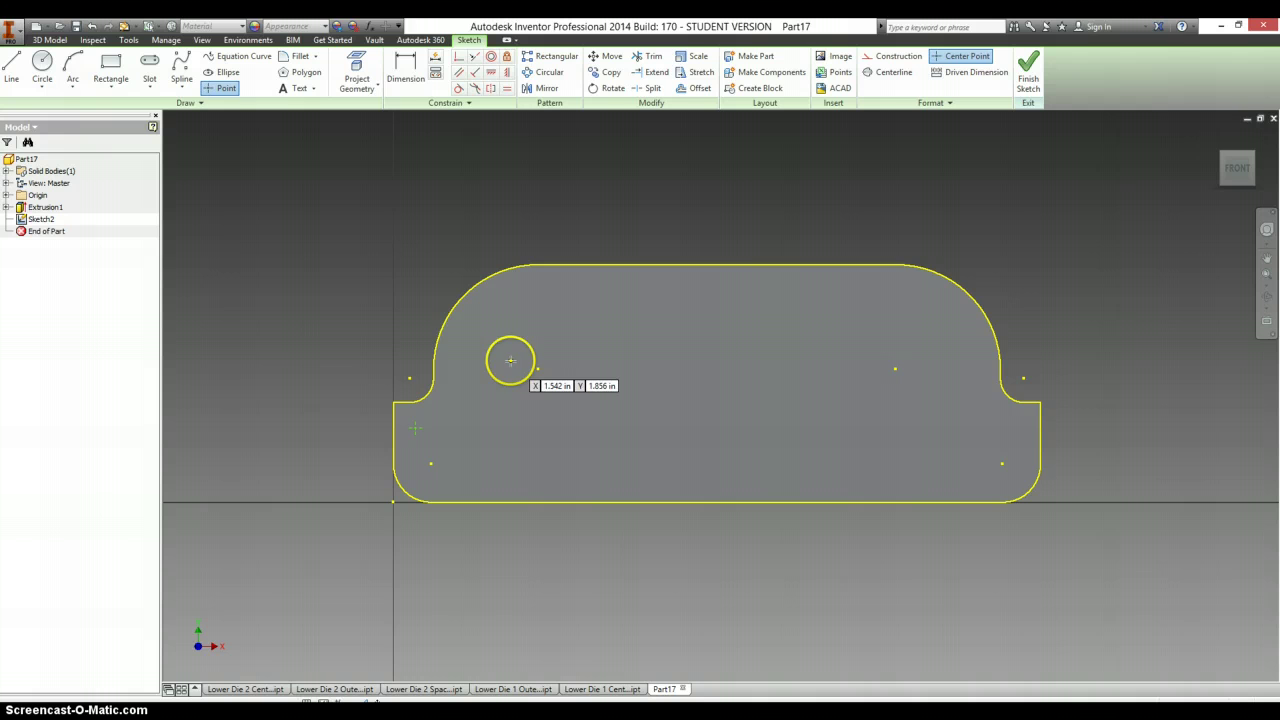
{"action": "left_click", "coordinate": [636, 360]}
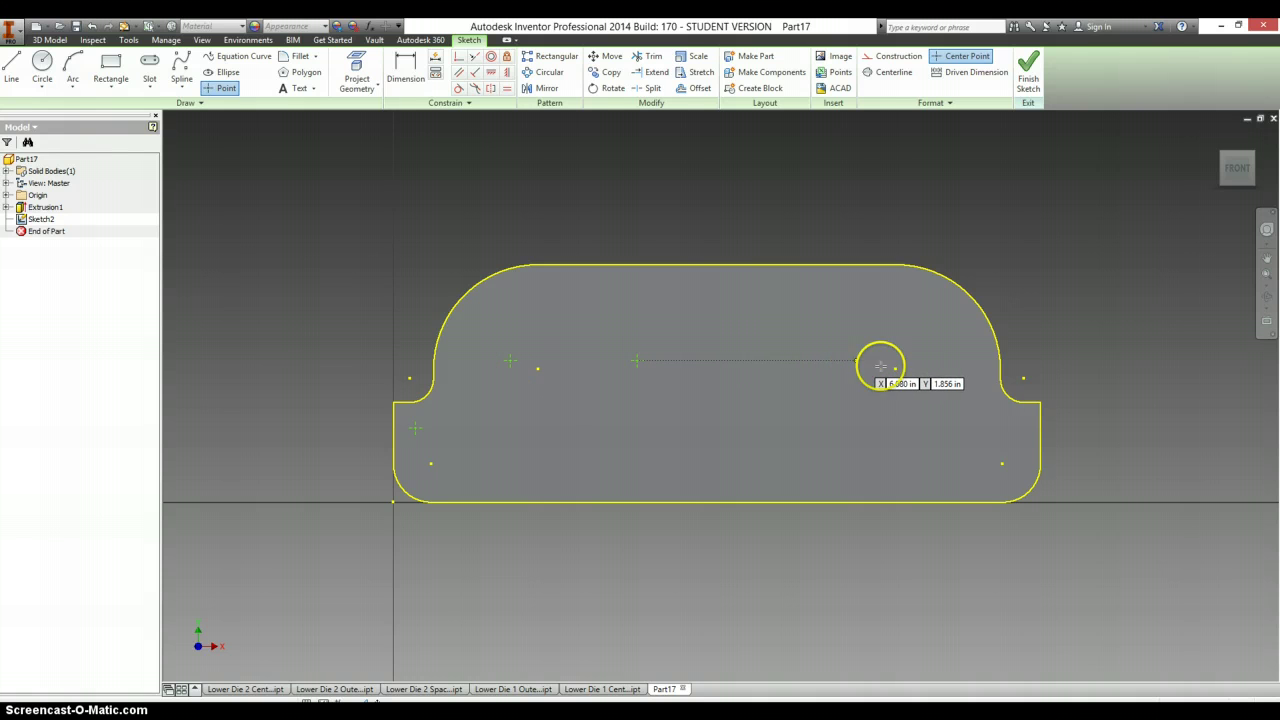
{"action": "left_click", "coordinate": [1013, 414]}
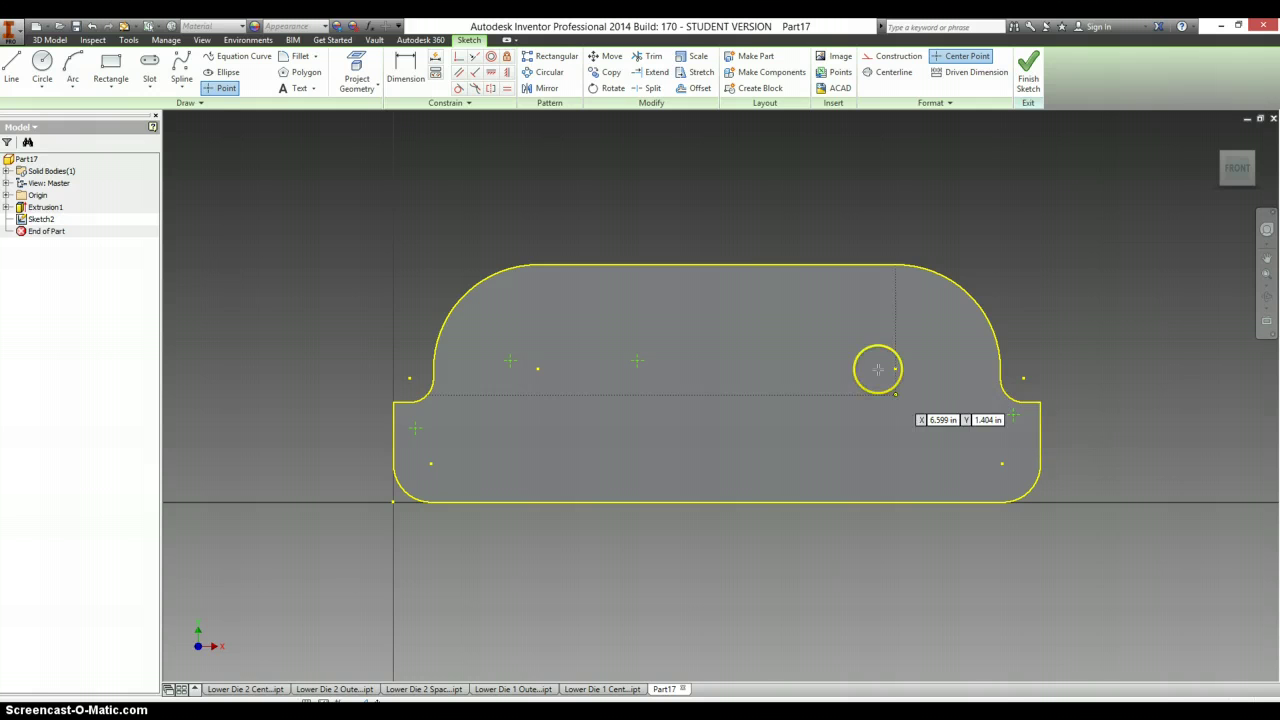
{"action": "left_click", "coordinate": [716, 289]}
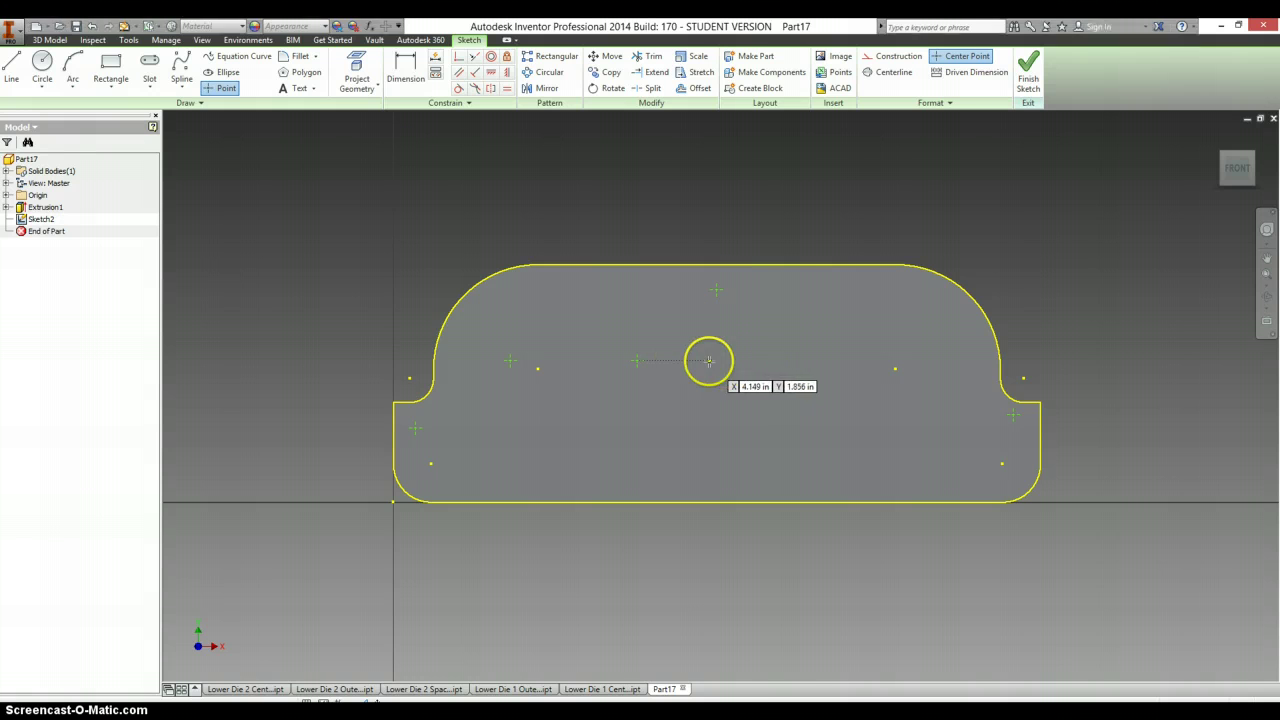
Check the tab hole's offset in the drawing and dimension the left tab's point 0.25 in from the left edge
{"action": "key", "text": "alt+Tab"}
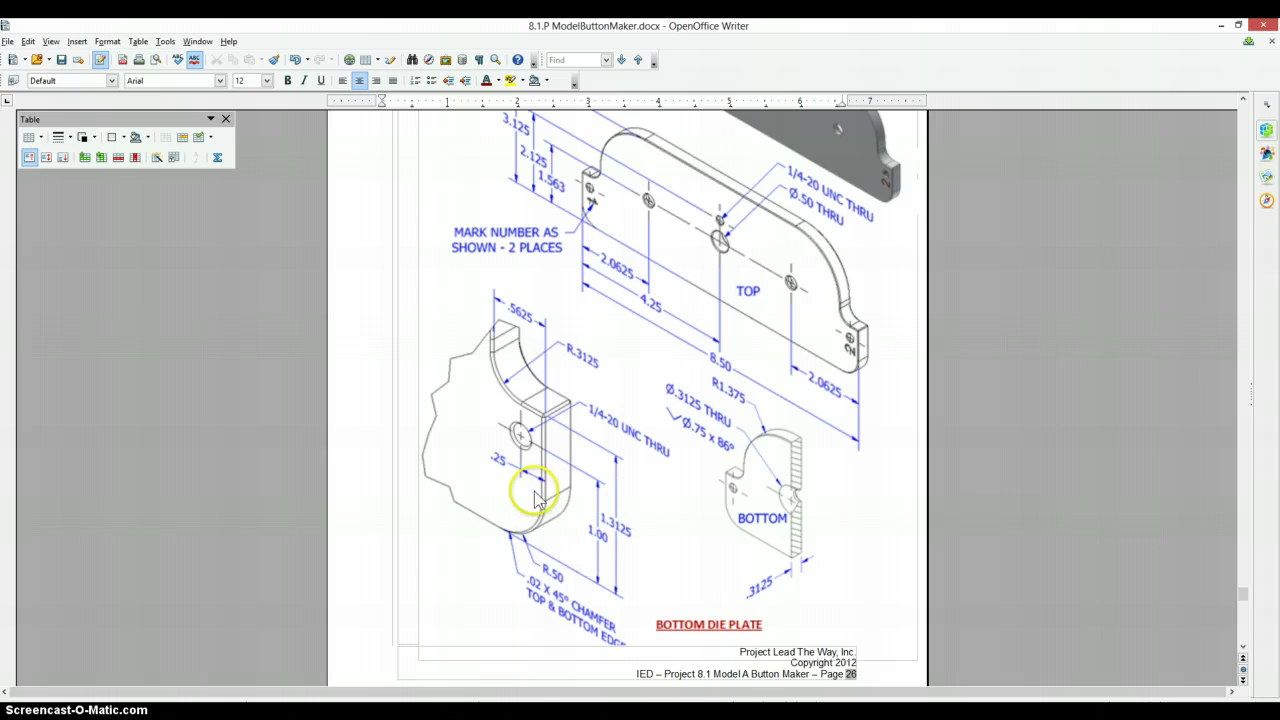
{"action": "key", "text": "alt+Tab"}
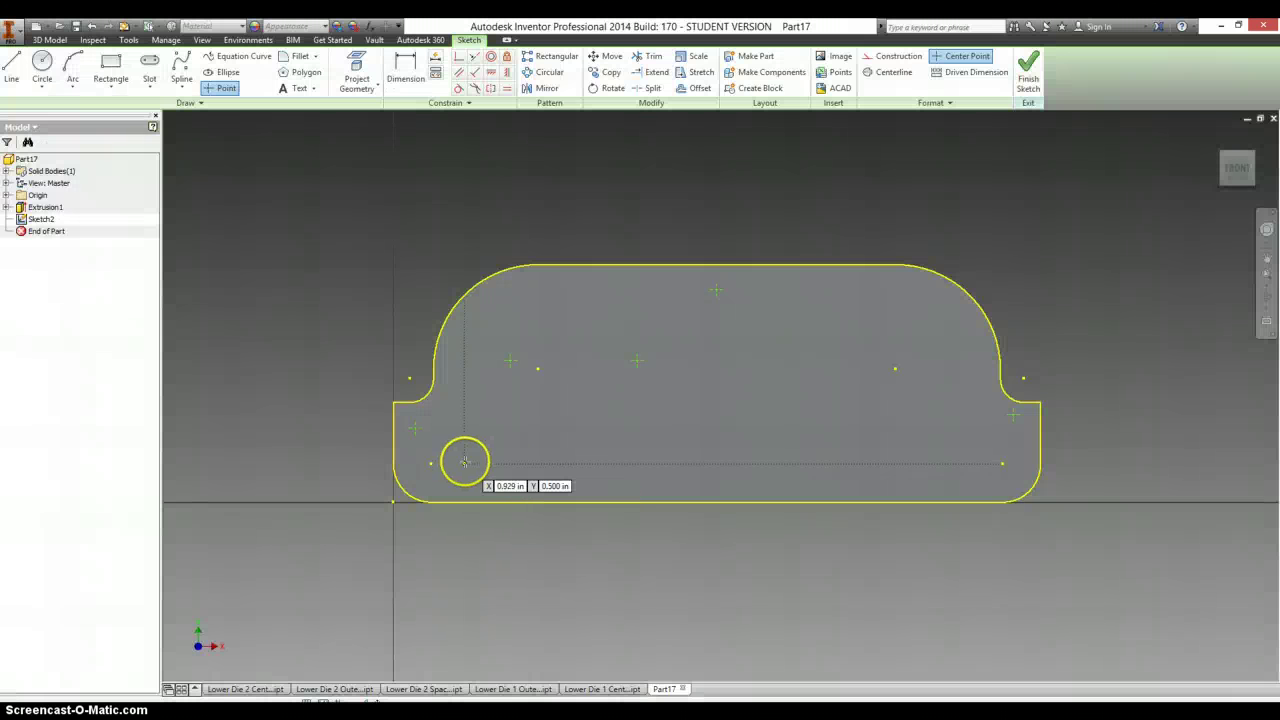
{"action": "key", "text": "d"}
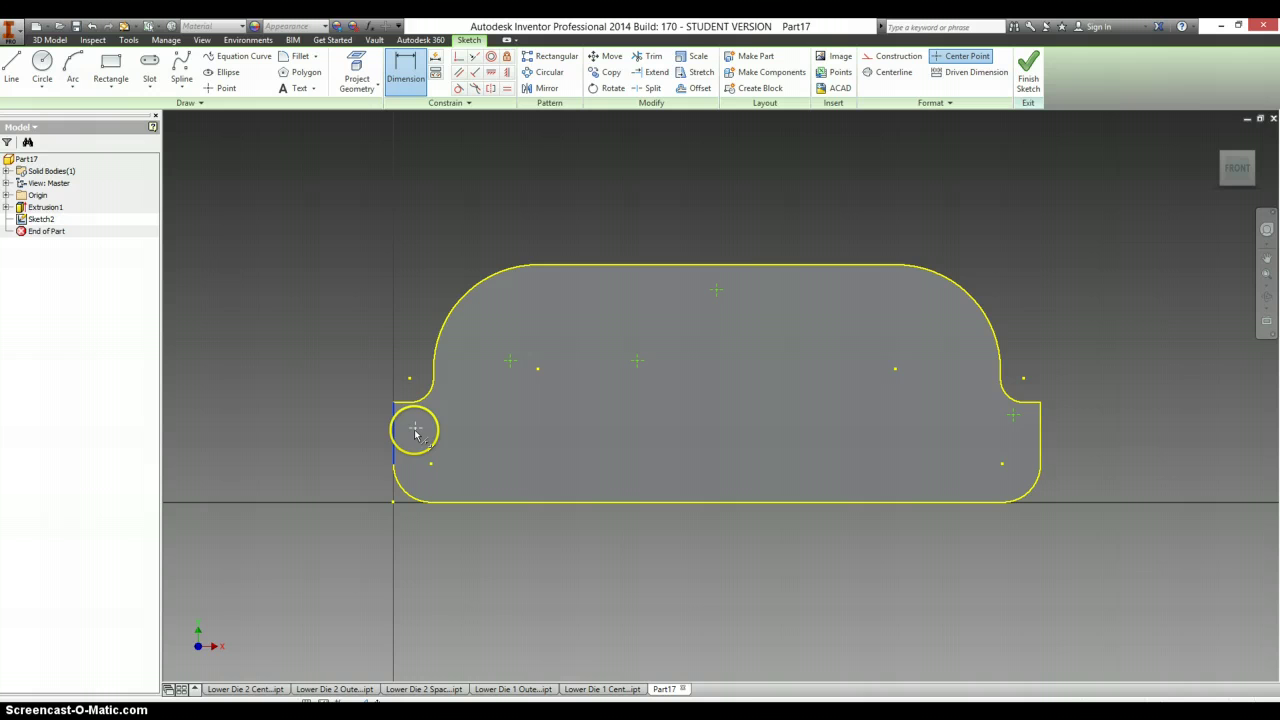
{"action": "left_click", "coordinate": [415, 430]}
{"action": "left_click", "coordinate": [407, 501]}
{"action": "left_click", "coordinate": [406, 531]}
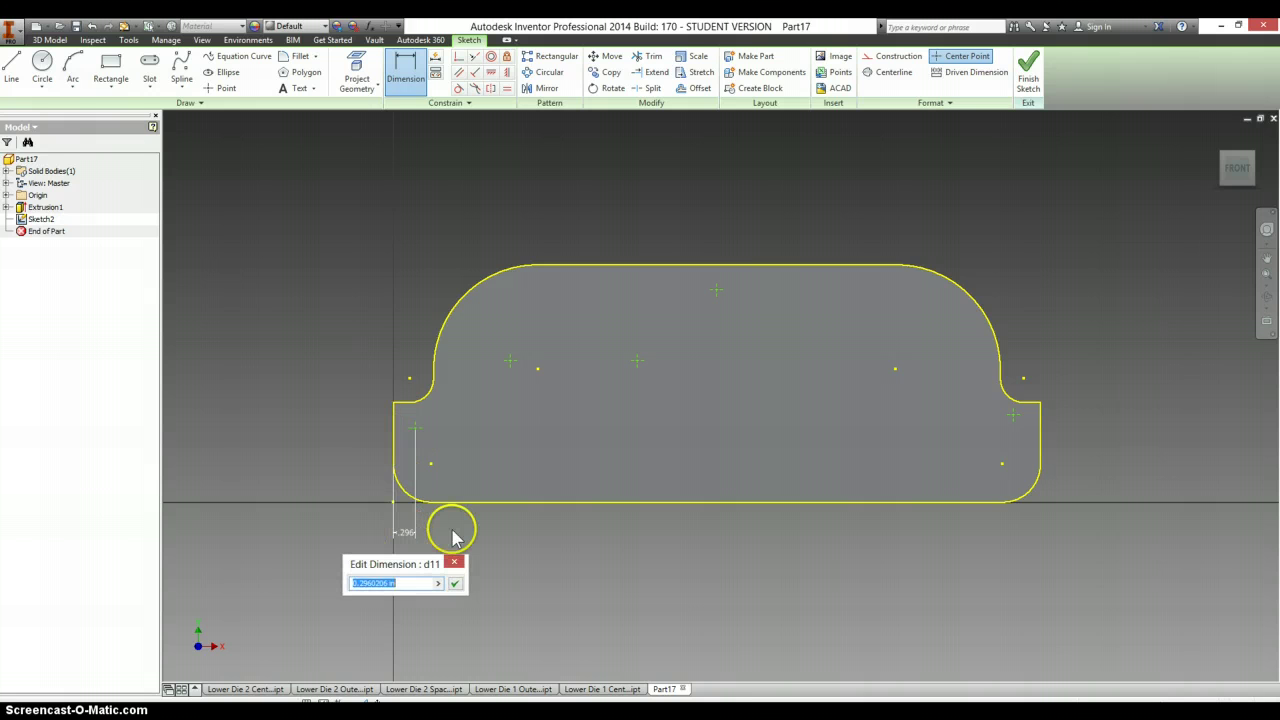
{"action": "key", "text": "Return"}
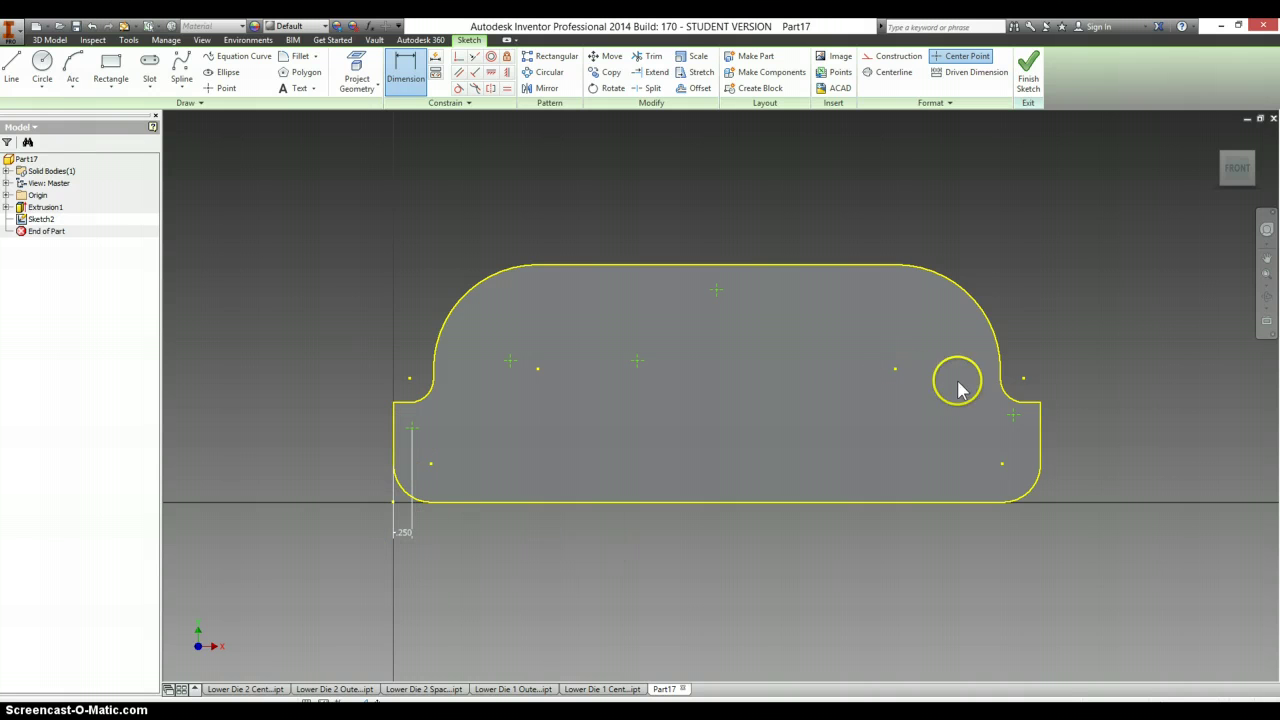
Dimension the right tab's point 0.25 in from the plate's right vertical edge
{"action": "left_click", "coordinate": [1040, 432]}
{"action": "left_click", "coordinate": [1020, 416]}
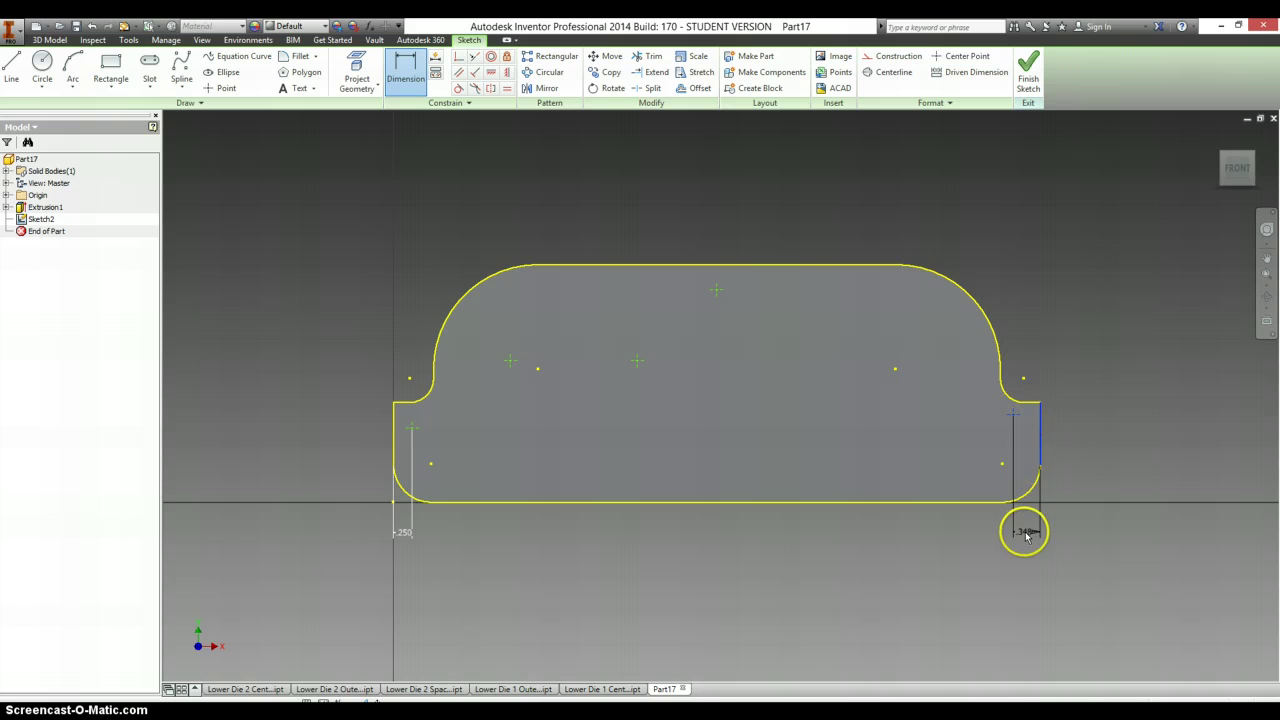
{"action": "left_click", "coordinate": [1027, 535]}
{"action": "type", "text": ".25"}
{"action": "key", "text": "Return"}
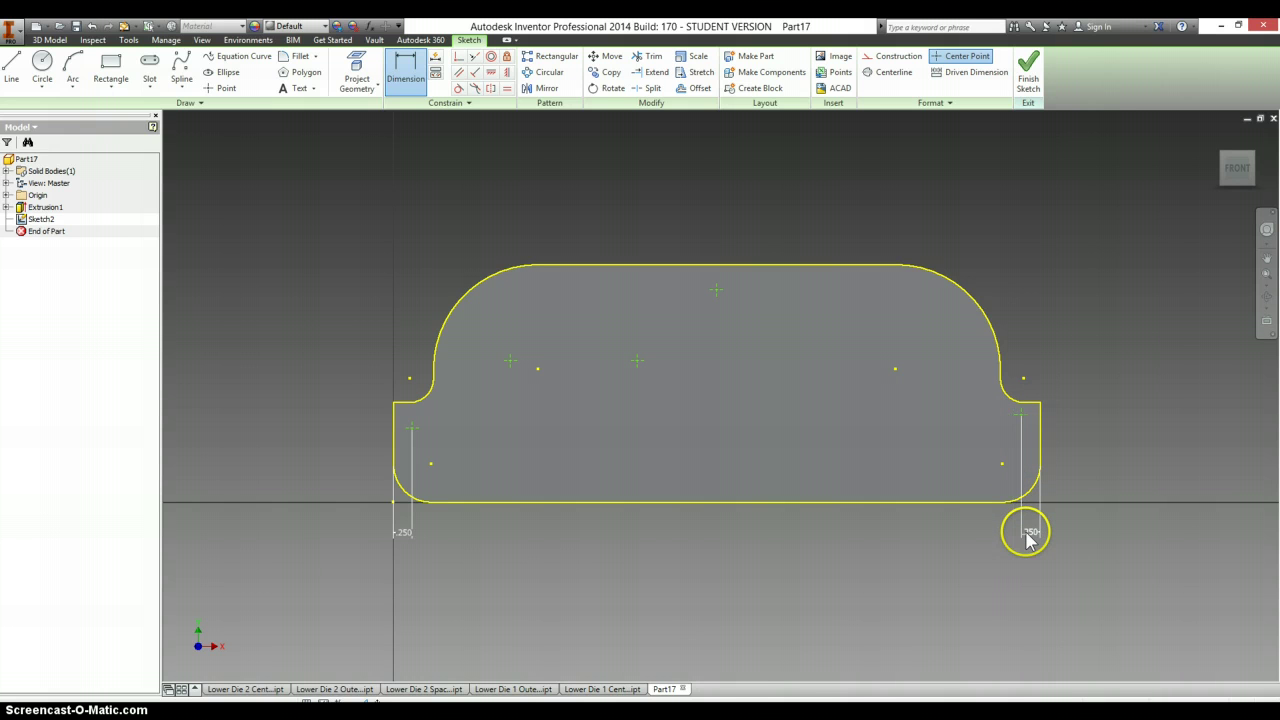
Check the tab hole's height in the drawing and dimension the left tab's point 1 in above the bottom edge
{"action": "key", "text": "alt+Tab"}
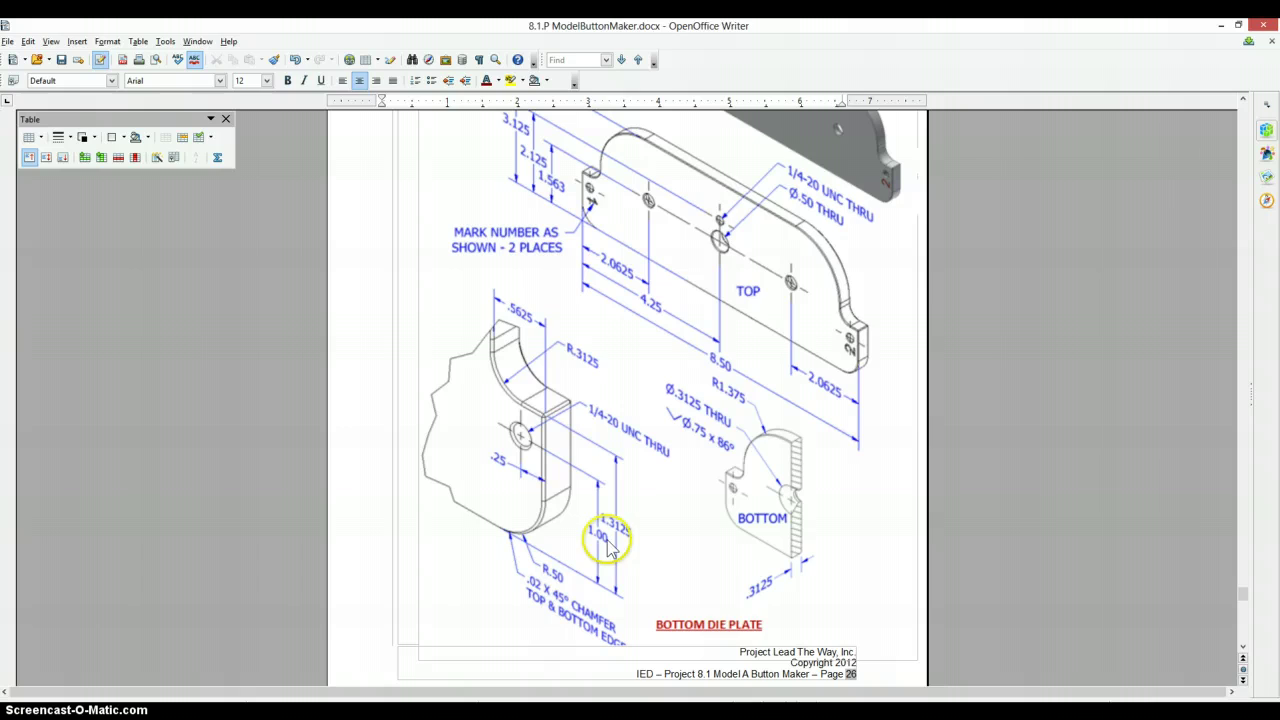
{"action": "key", "text": "alt+Tab"}
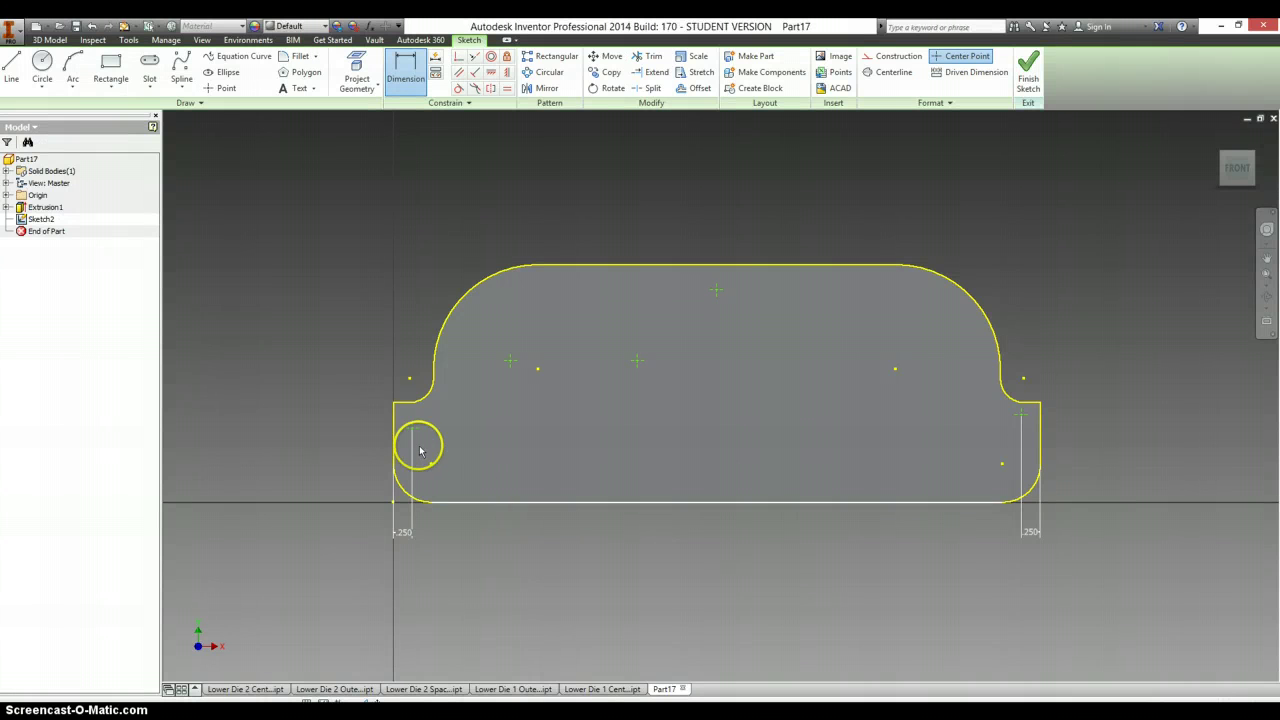
{"action": "left_click", "coordinate": [414, 429]}
{"action": "left_click", "coordinate": [354, 466]}
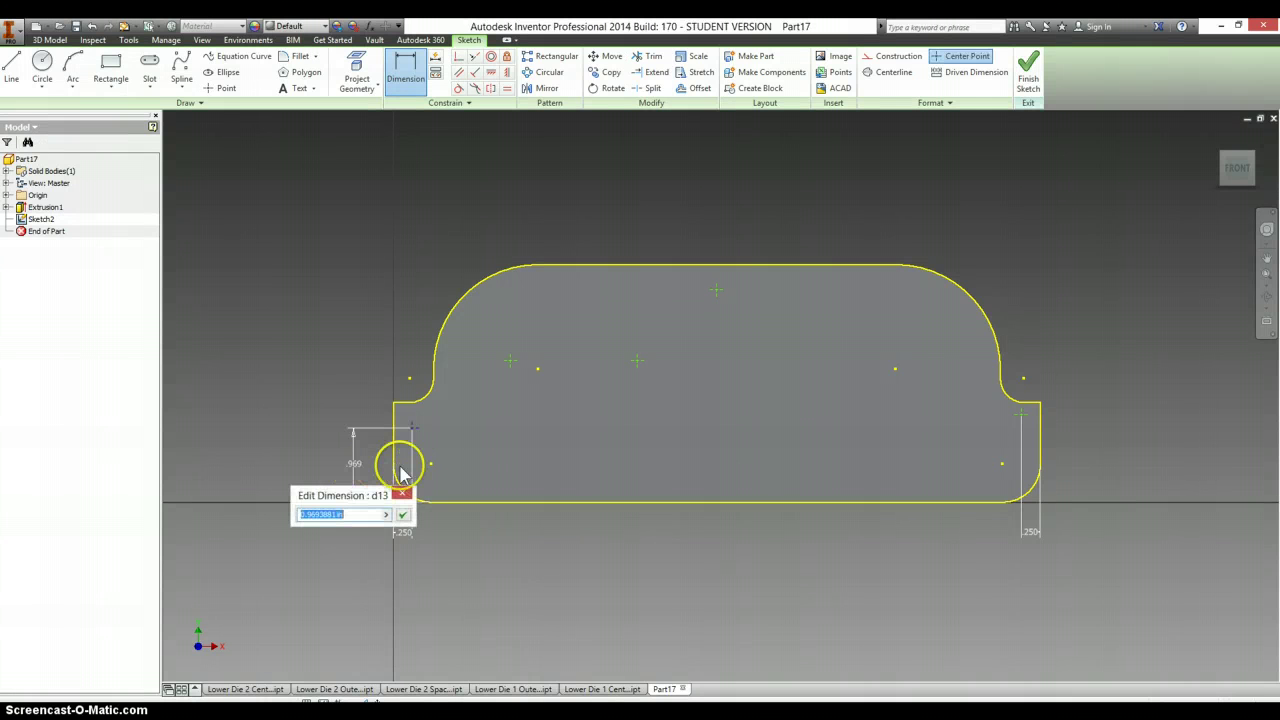
{"action": "type", "text": "1"}
{"action": "key", "text": "Return"}
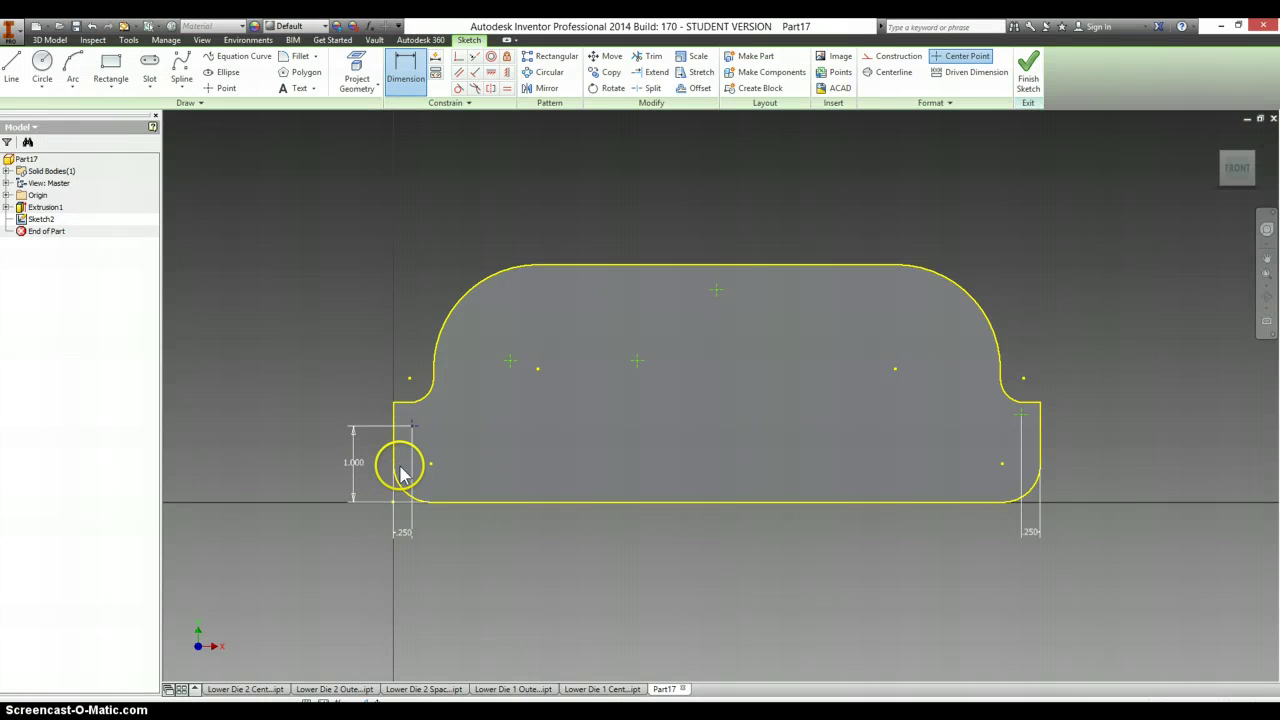
Dimension the right tab's point 1 in above the plate's bottom edge
{"action": "left_click", "coordinate": [986, 507]}
{"action": "left_click", "coordinate": [1066, 460]}
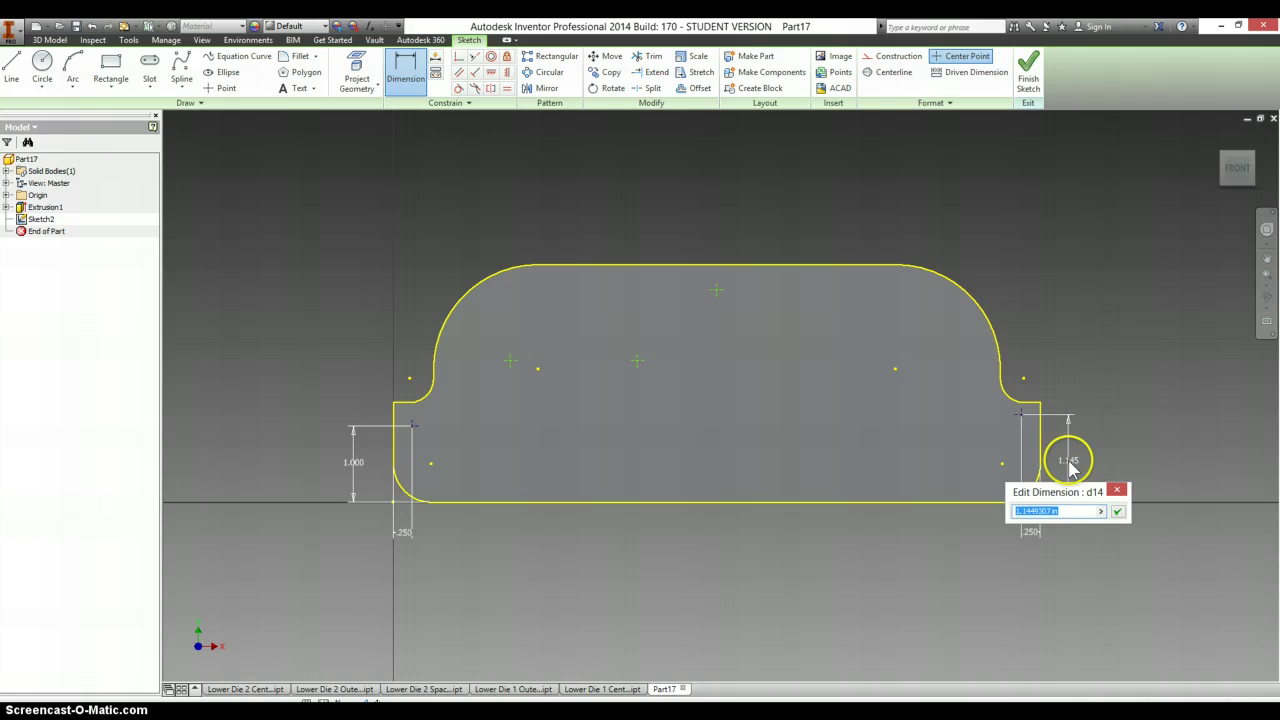
{"action": "type", "text": "1"}
{"action": "key", "text": "Return"}
Check the hole height in the drawing and dimension the left inner point 1.563 in above the plate's bottom edge
{"action": "key", "text": "alt+Tab"}
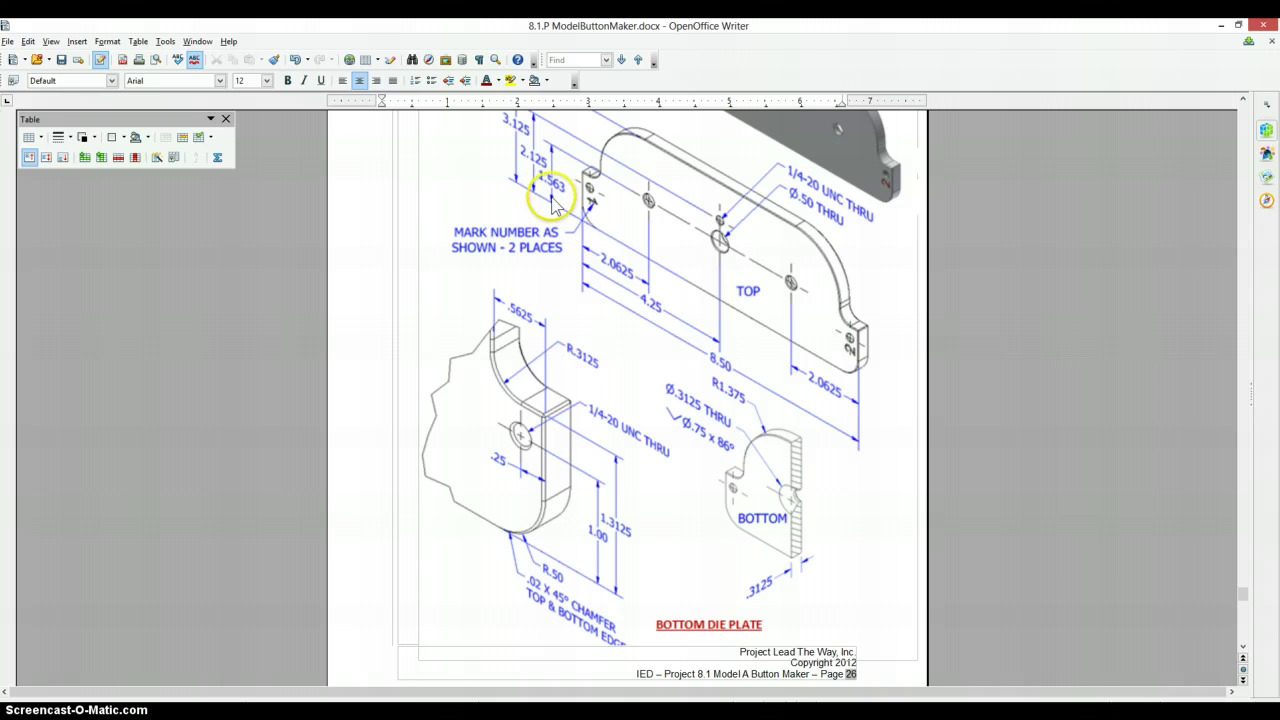
{"action": "key", "text": "alt+Tab"}
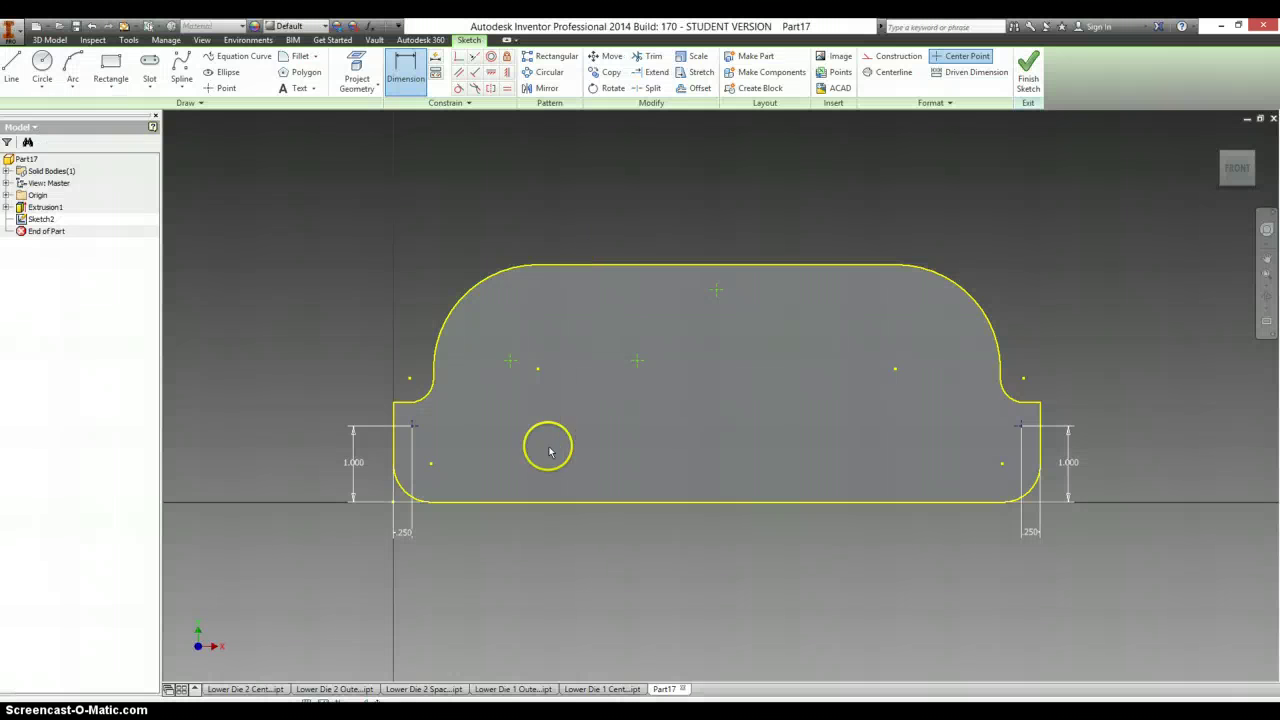
{"action": "left_click", "coordinate": [500, 502]}
{"action": "left_click", "coordinate": [510, 360]}
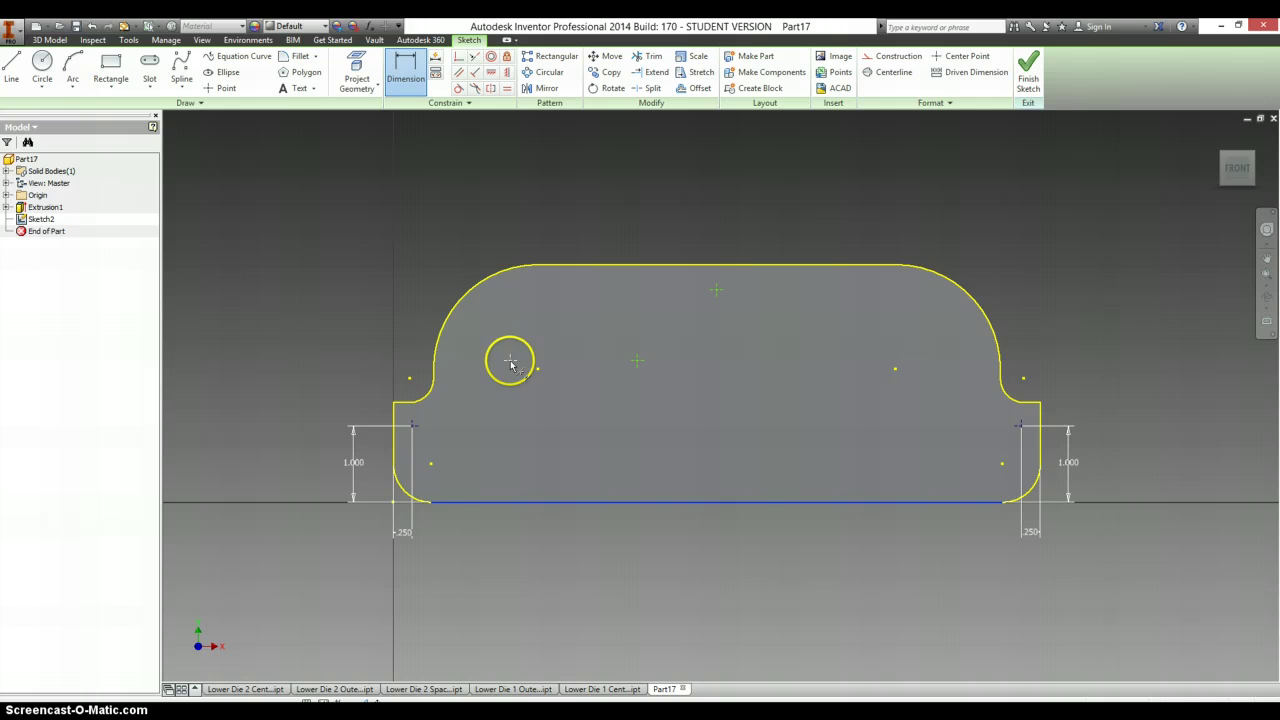
{"action": "left_click", "coordinate": [300, 423]}
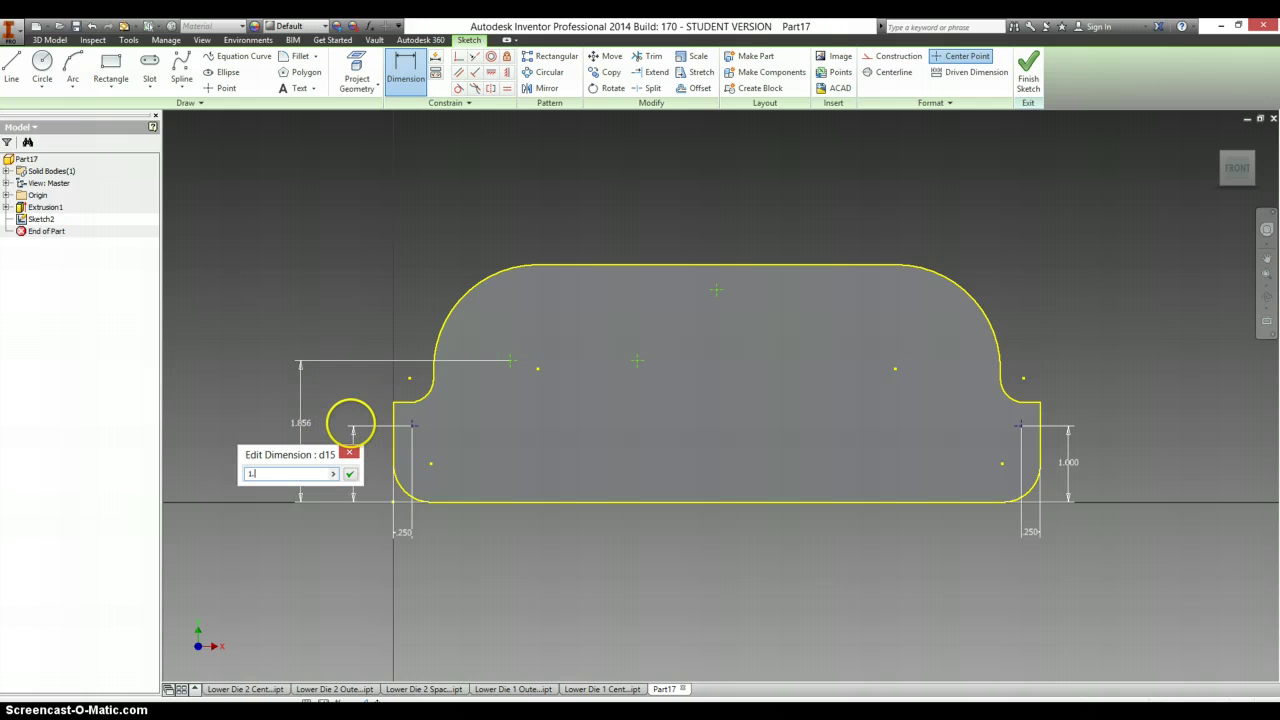
{"action": "type", "text": "1.563"}
{"action": "key", "text": "Return"}
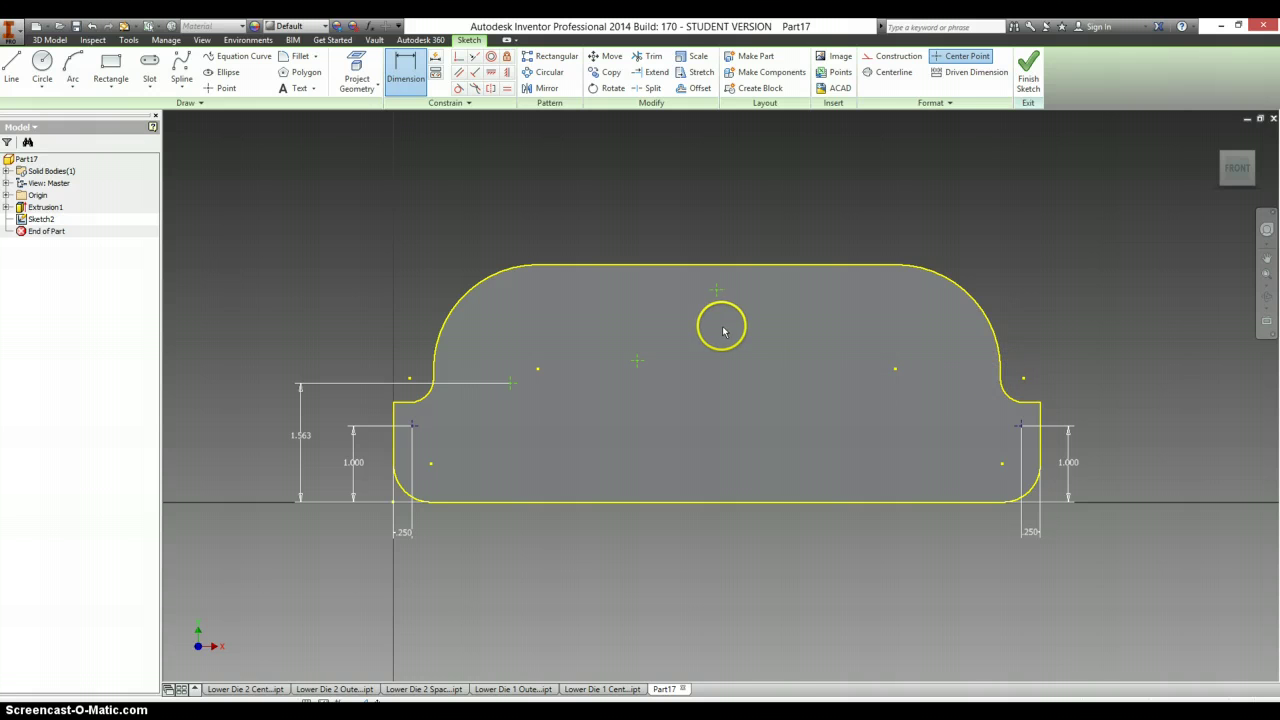
Check the hole layout in the drawing and place a hole-center point on the plate's right half, level with the left inner point
{"action": "key", "text": "alt+Tab"}
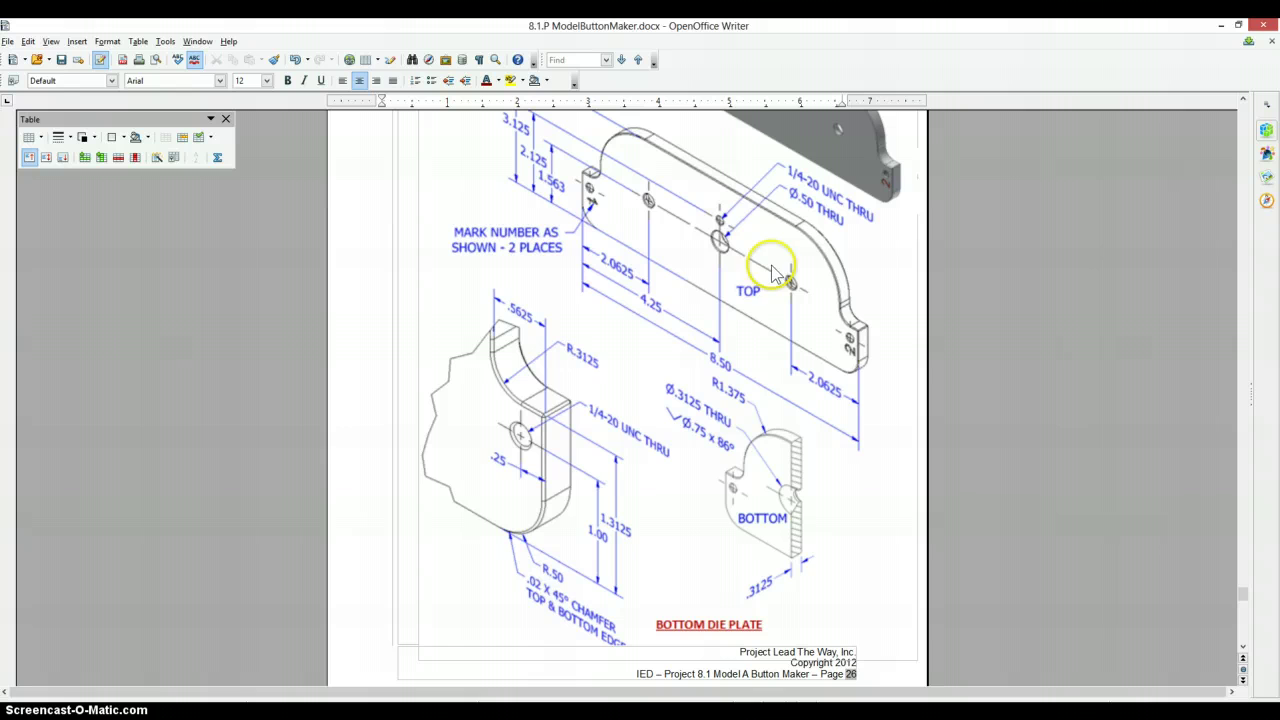
{"action": "key", "text": "alt+Tab"}
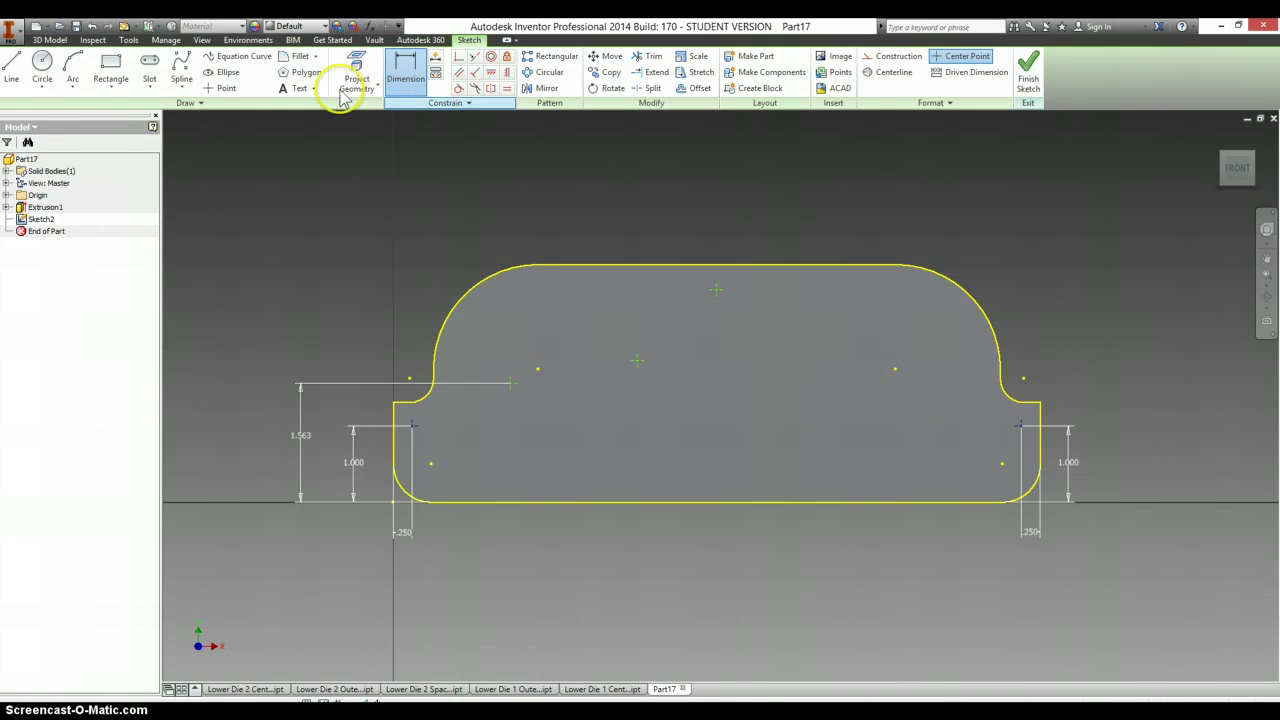
{"action": "left_click", "coordinate": [221, 87]}
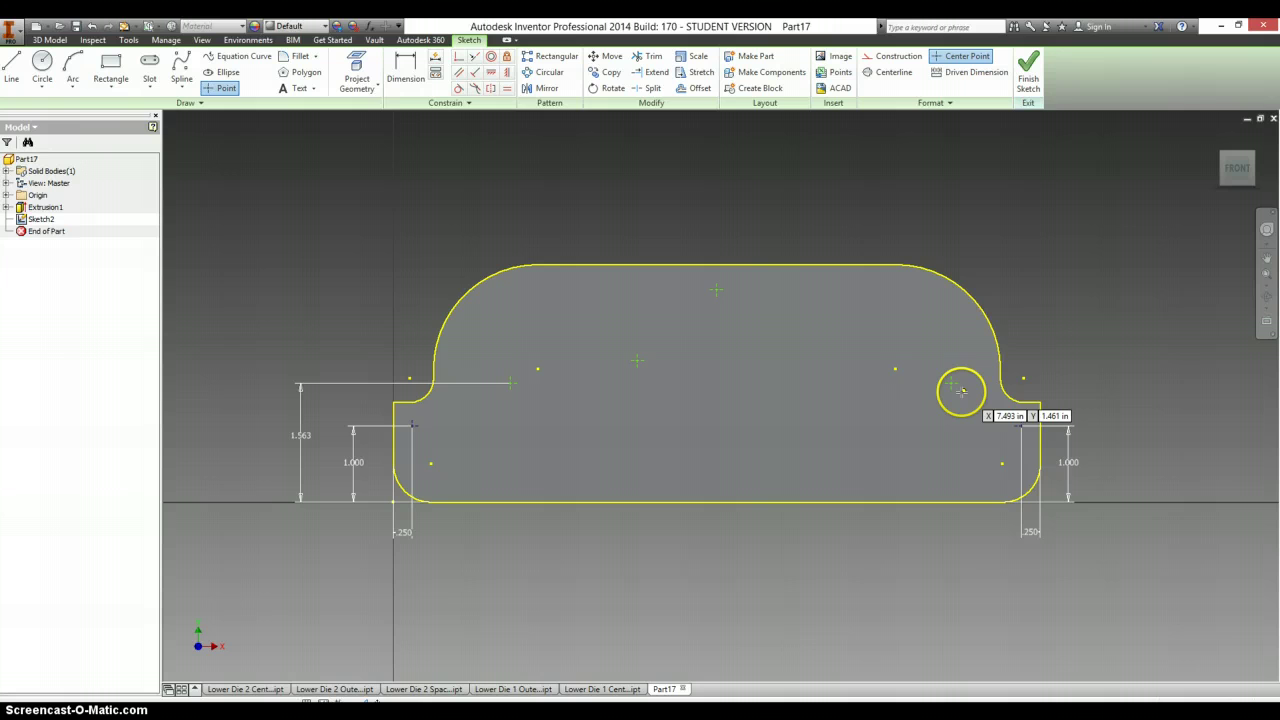
Check the inner hole's offset in the drawing and dimension the left inner point 2.0625 in from the plate's left edge
{"action": "key", "text": "alt+Tab"}
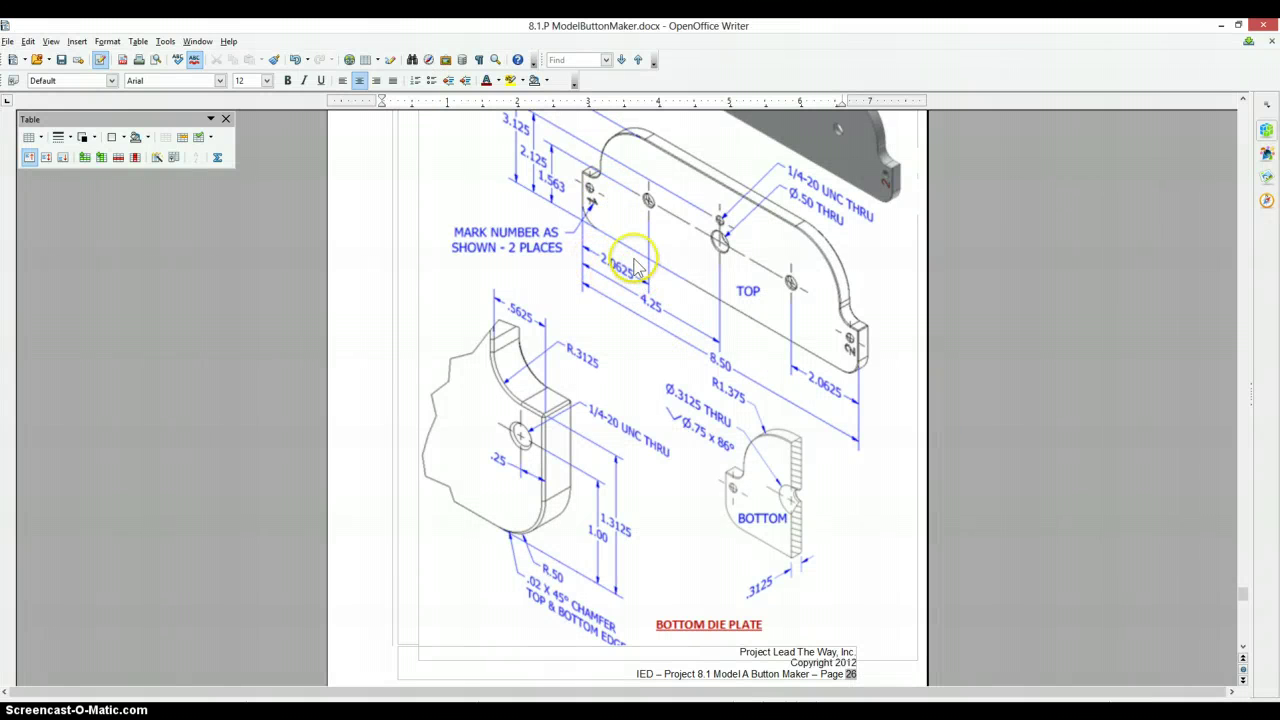
{"action": "key", "text": "alt+Tab"}
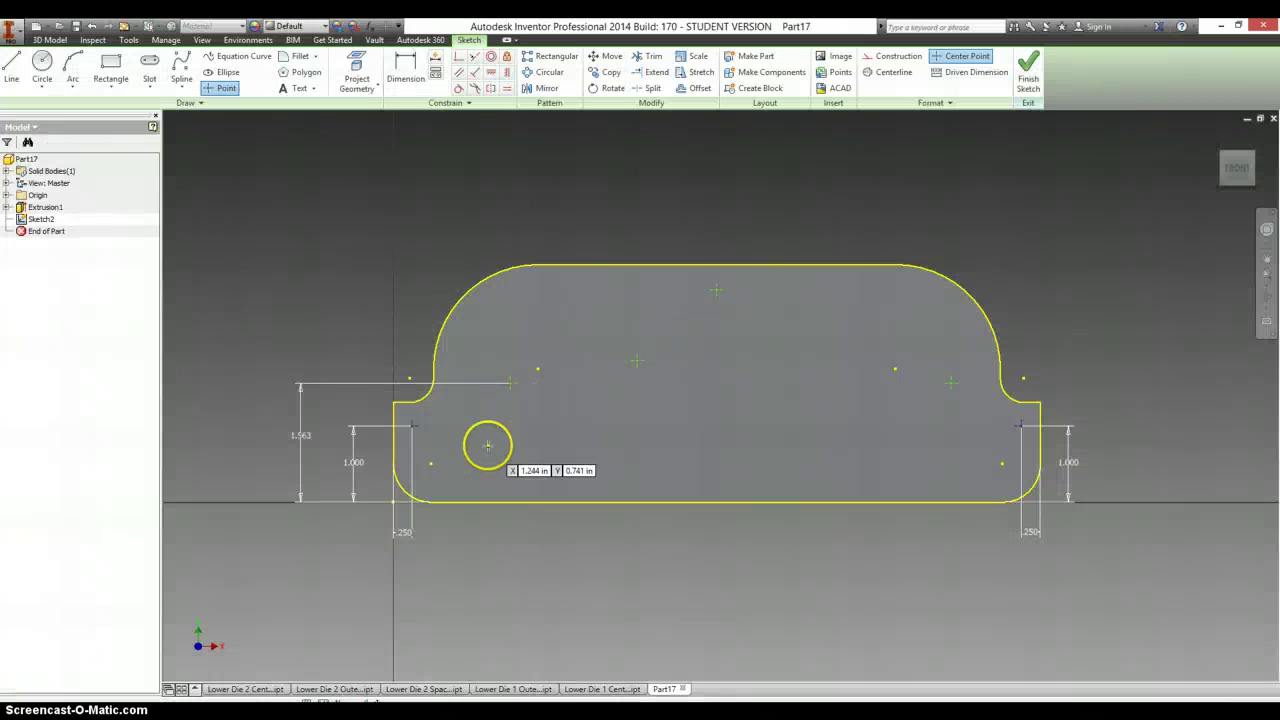
{"action": "key", "text": "d"}
{"action": "left_click", "coordinate": [393, 436]}
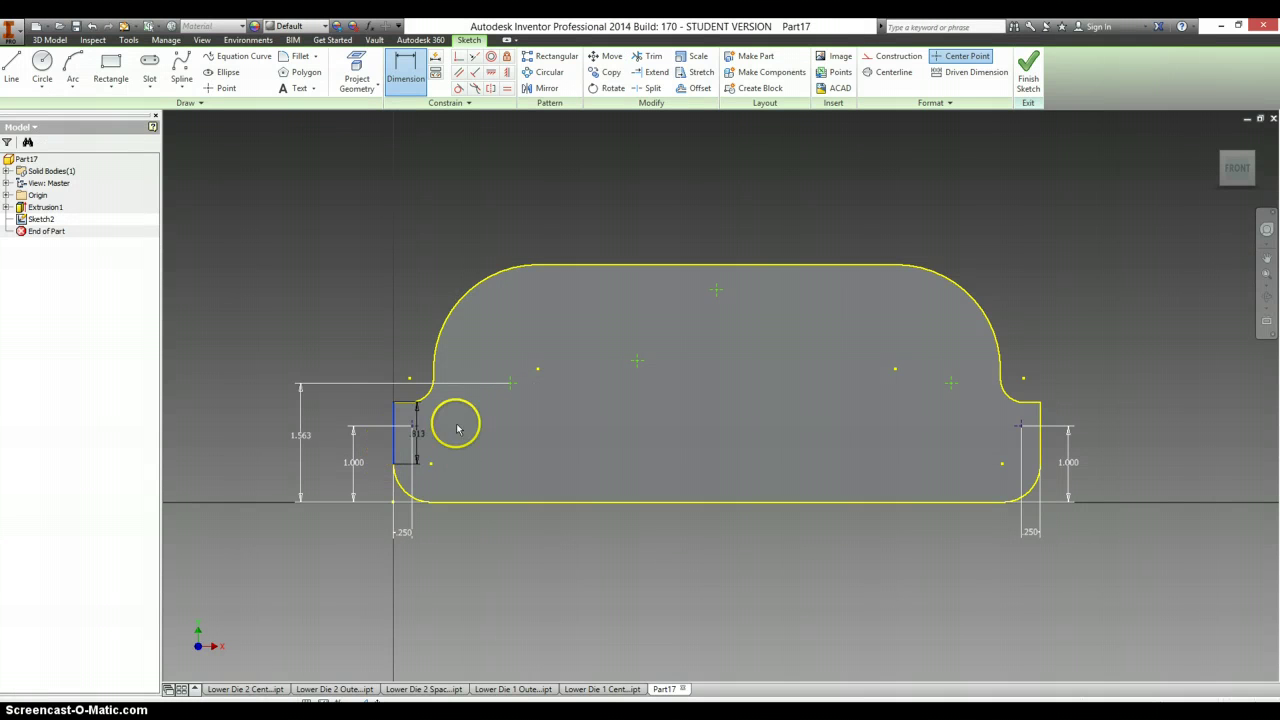
{"action": "left_click", "coordinate": [510, 383]}
{"action": "left_click", "coordinate": [465, 569]}
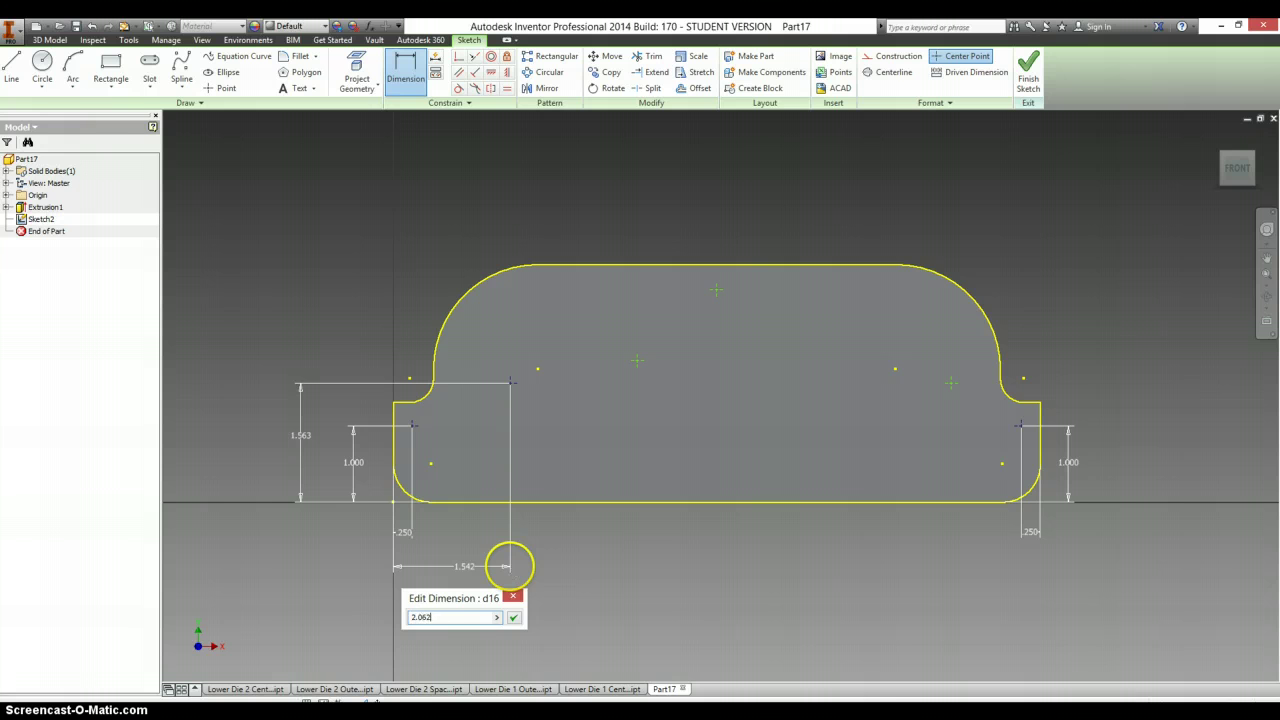
{"action": "key", "text": "Return"}
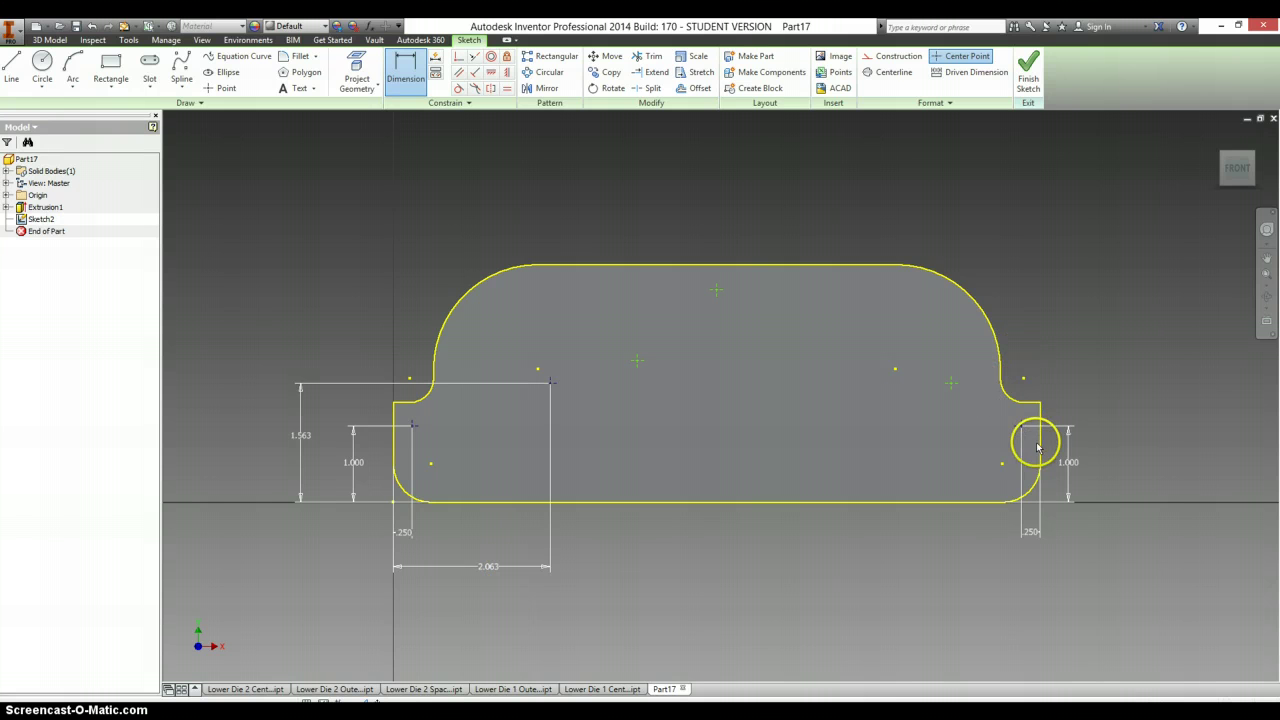
Dimension the right inner point 2.0625 in from the plate's right vertical edge
{"action": "left_click", "coordinate": [1040, 450]}
{"action": "left_click", "coordinate": [951, 383]}
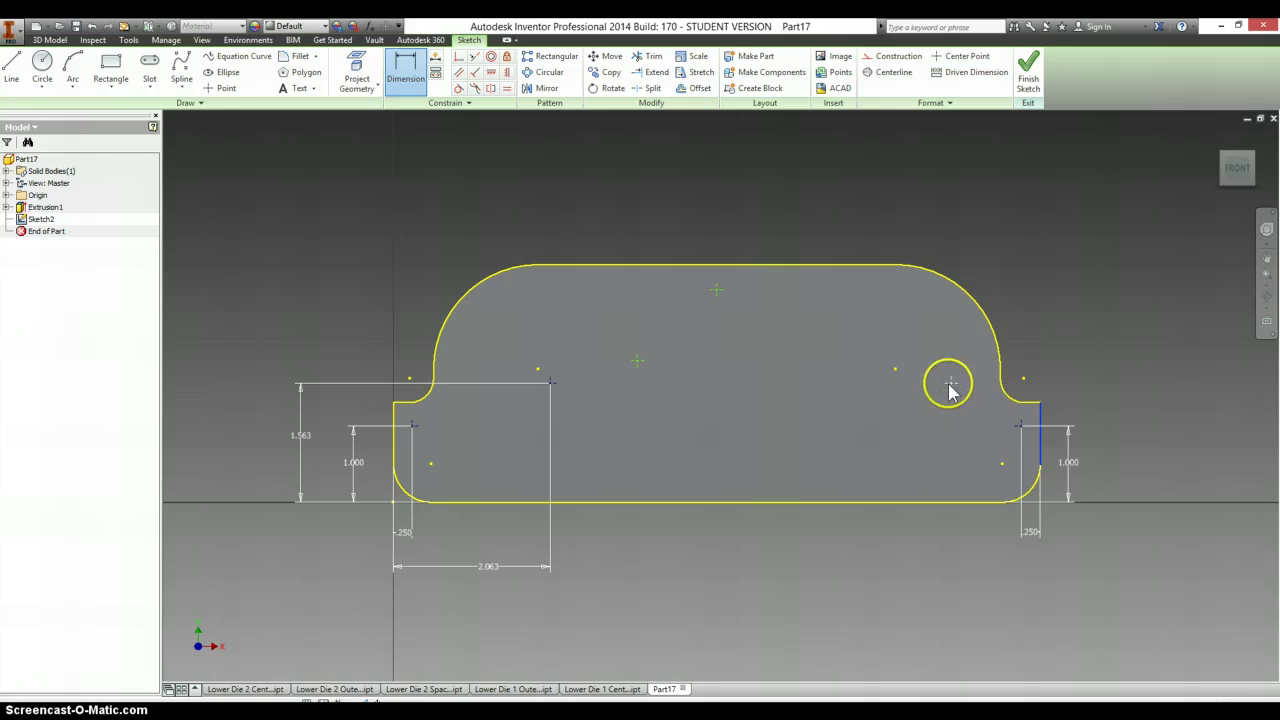
{"action": "left_click", "coordinate": [998, 552]}
{"action": "type", "text": "2"}
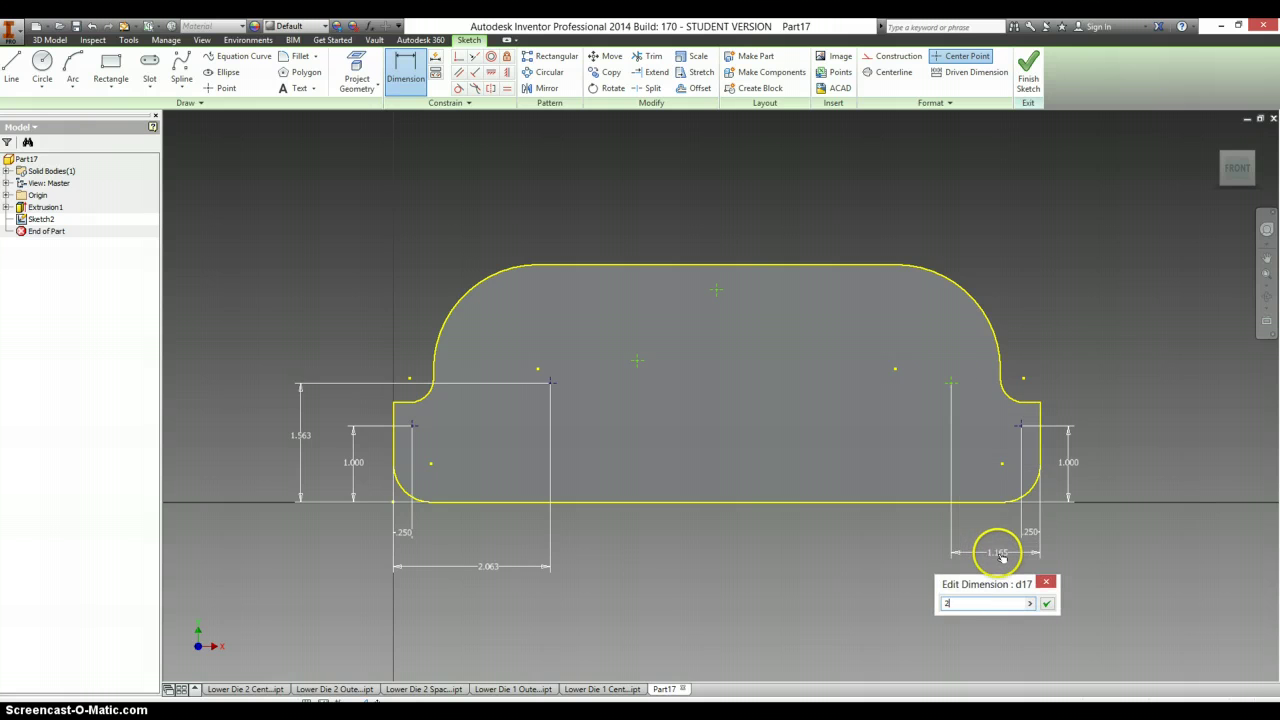
{"action": "type", "text": ".062"}
{"action": "key", "text": "Return"}
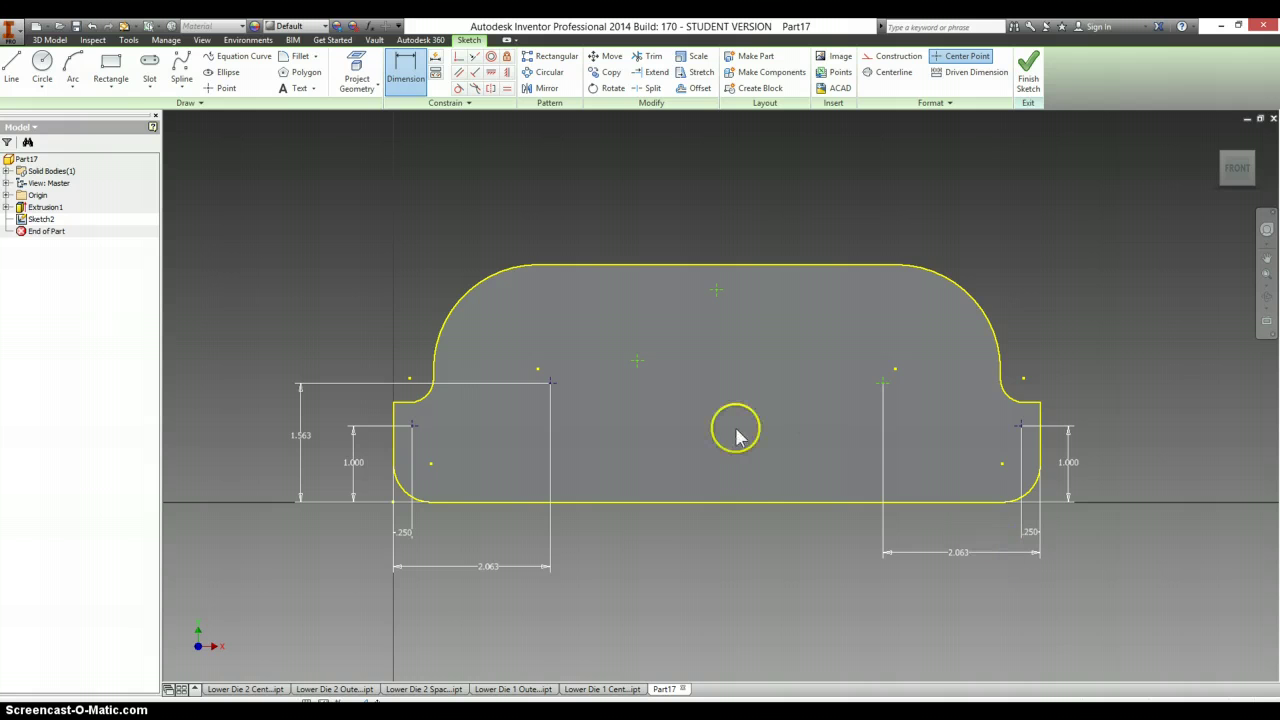
Check the center hole's offset in the drawing and dimension the lower middle point 4.25 in from the plate's left edge
{"action": "key", "text": "alt+Tab"}
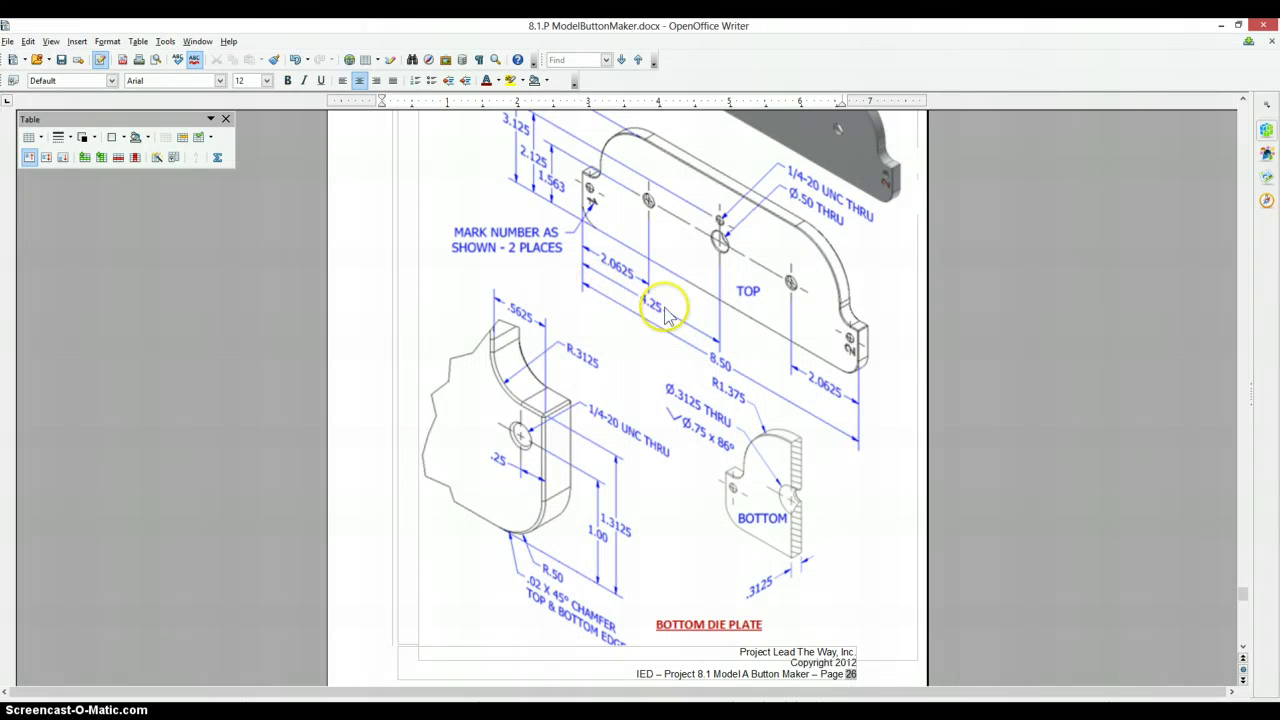
{"action": "key", "text": "alt+Tab"}
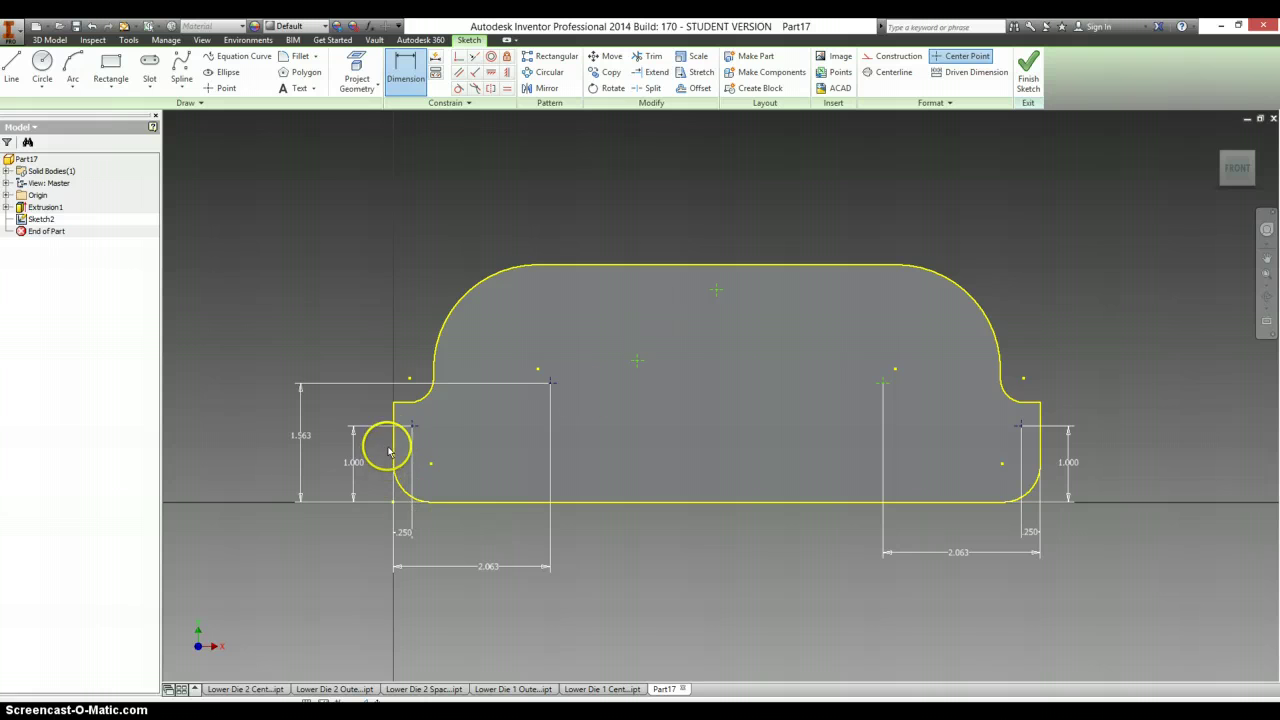
{"action": "left_click", "coordinate": [393, 447]}
{"action": "left_click", "coordinate": [637, 360]}
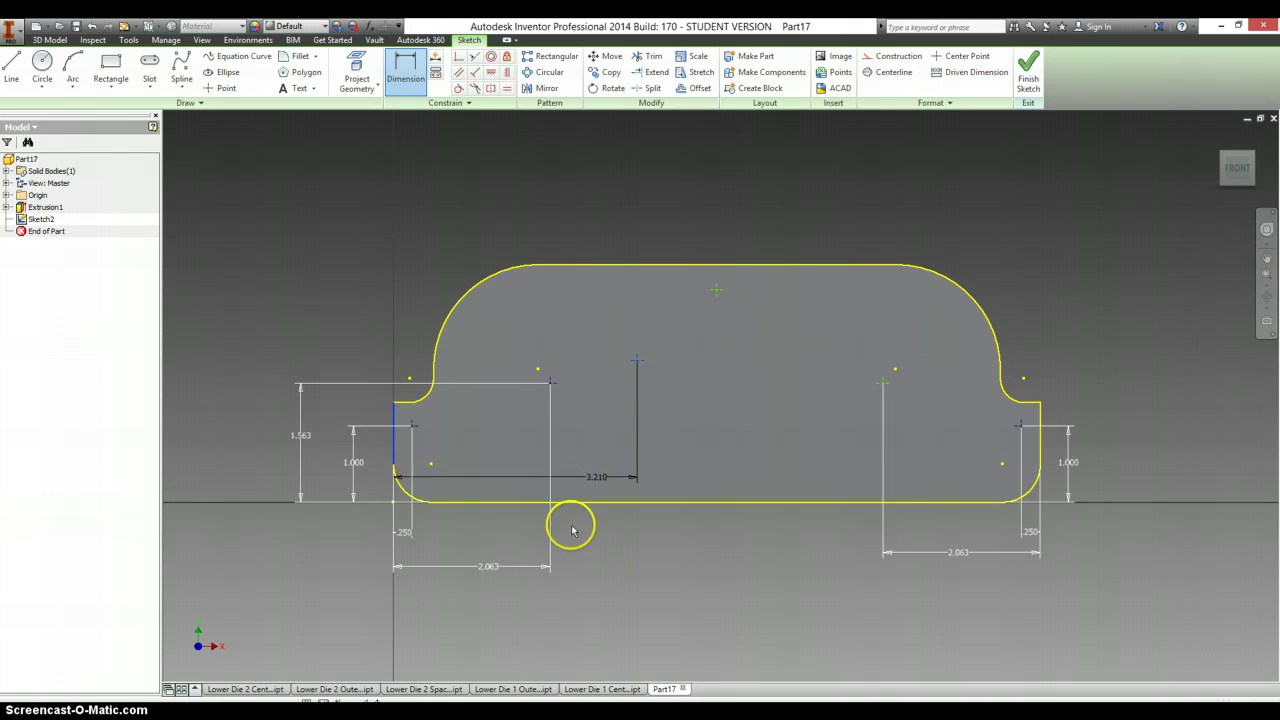
{"action": "left_click", "coordinate": [545, 610]}
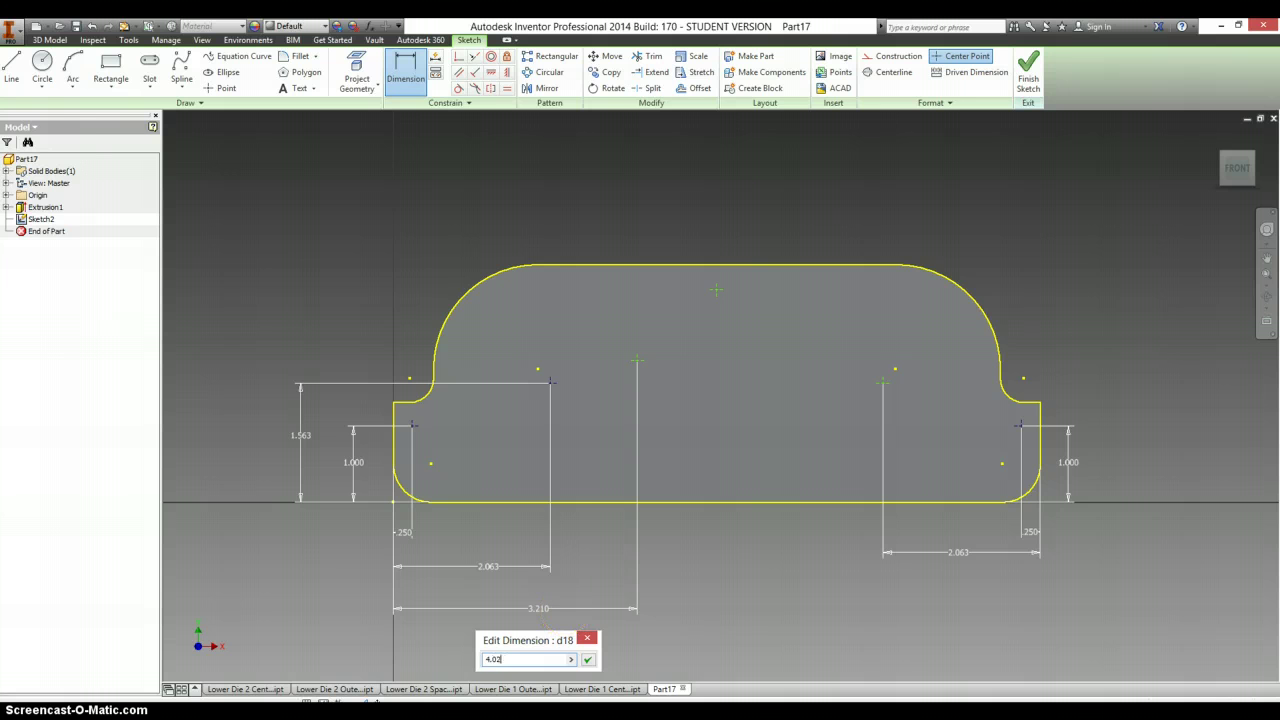
{"action": "type", "text": "5"}
{"action": "key", "text": "Return"}
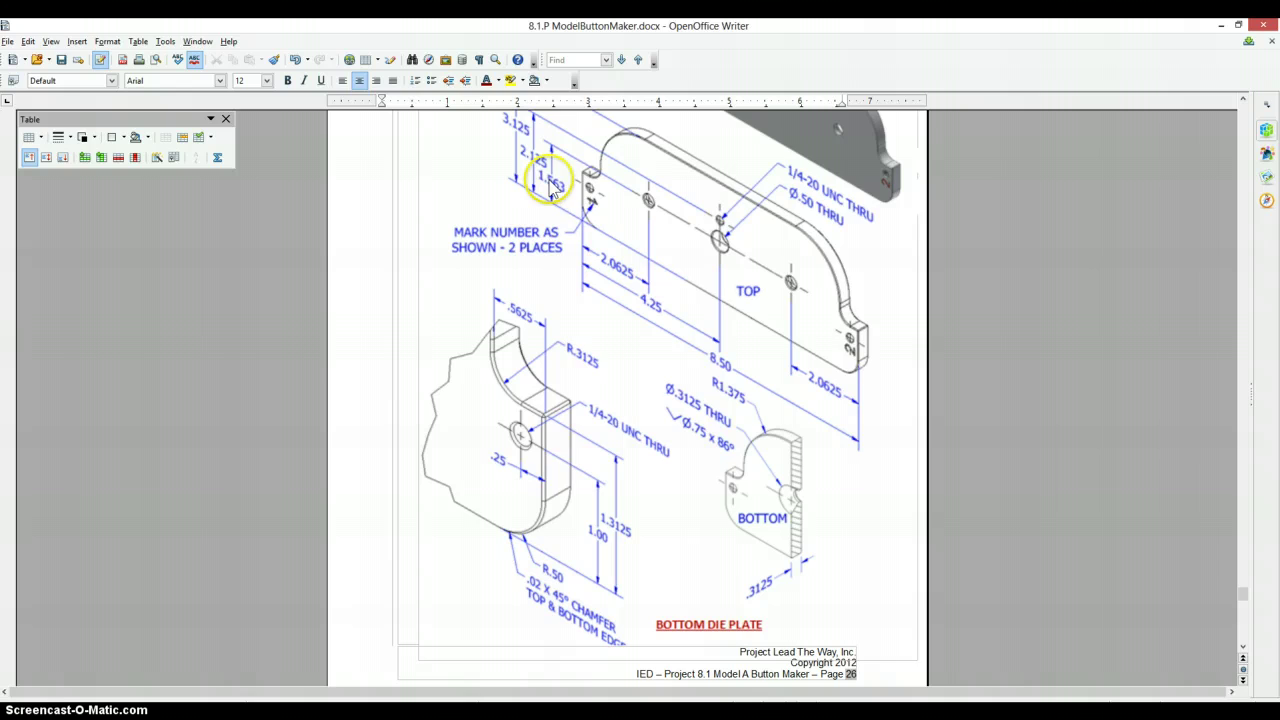
Dimension the lower middle point 1.563 in above the plate's bottom edge
{"action": "key", "text": "alt+Tab"}
{"action": "left_click", "coordinate": [668, 502]}
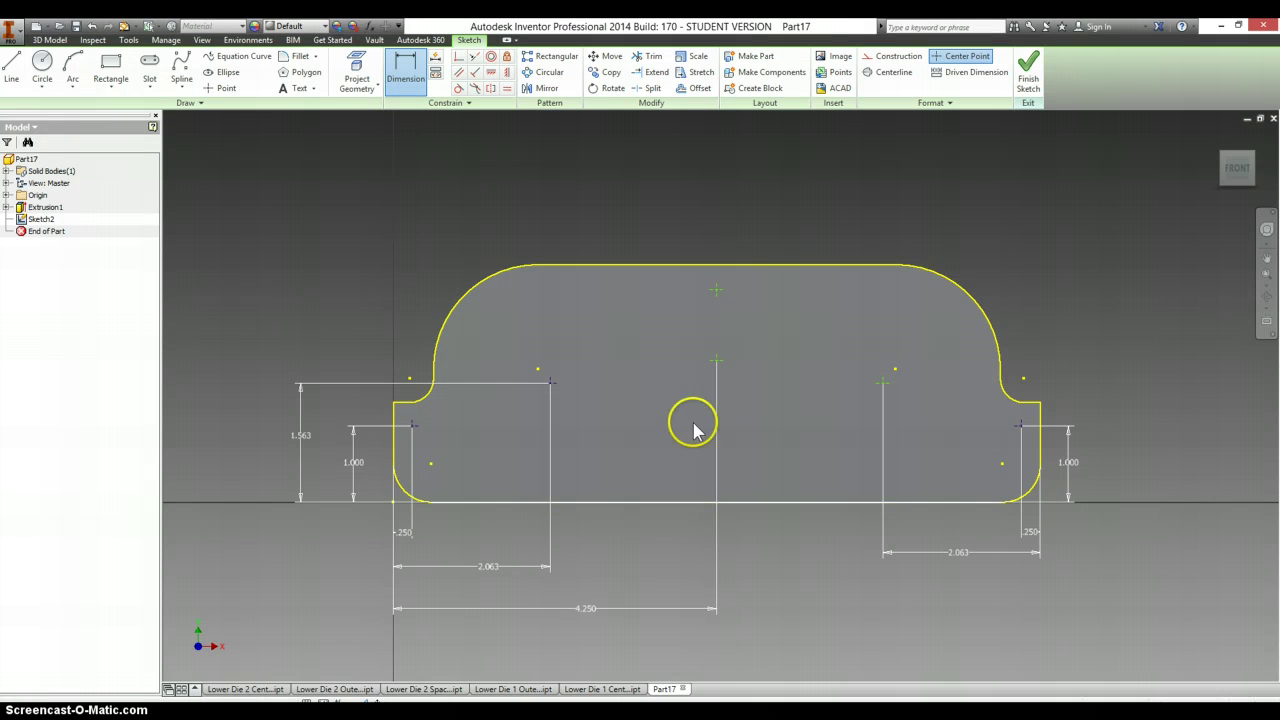
{"action": "left_click", "coordinate": [714, 365]}
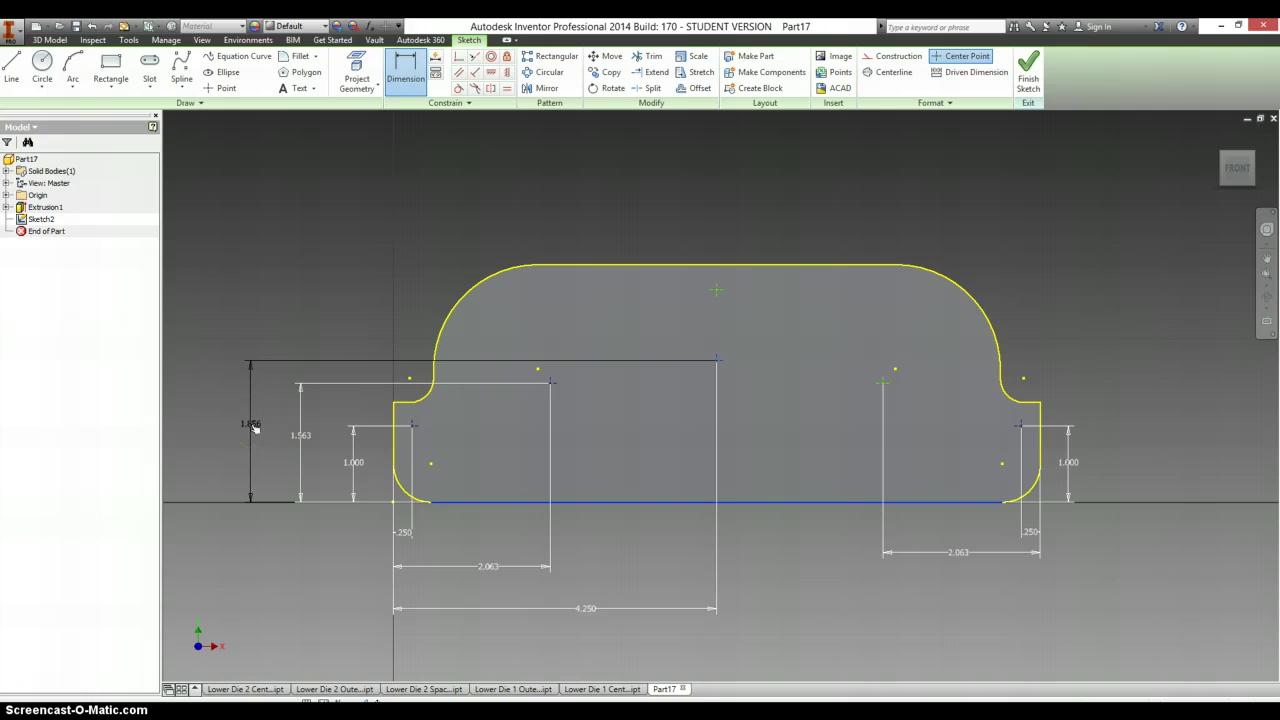
{"action": "left_click", "coordinate": [254, 426]}
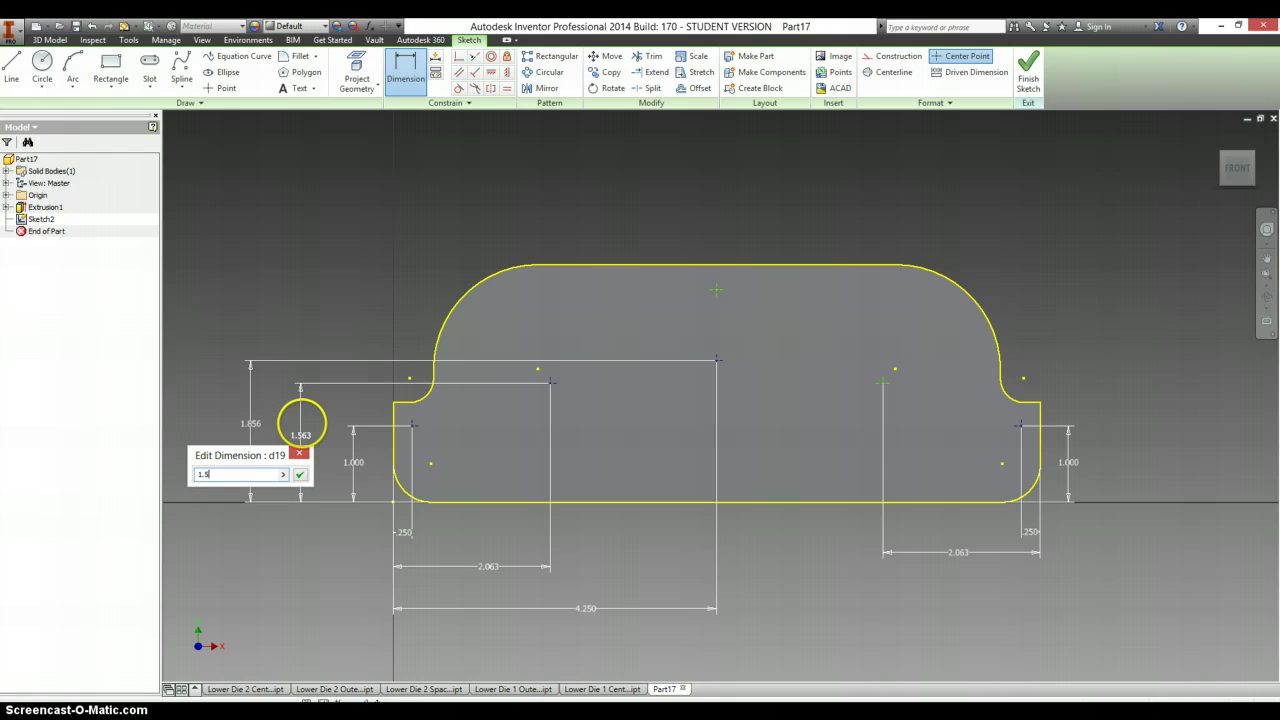
{"action": "left_click", "coordinate": [303, 430]}
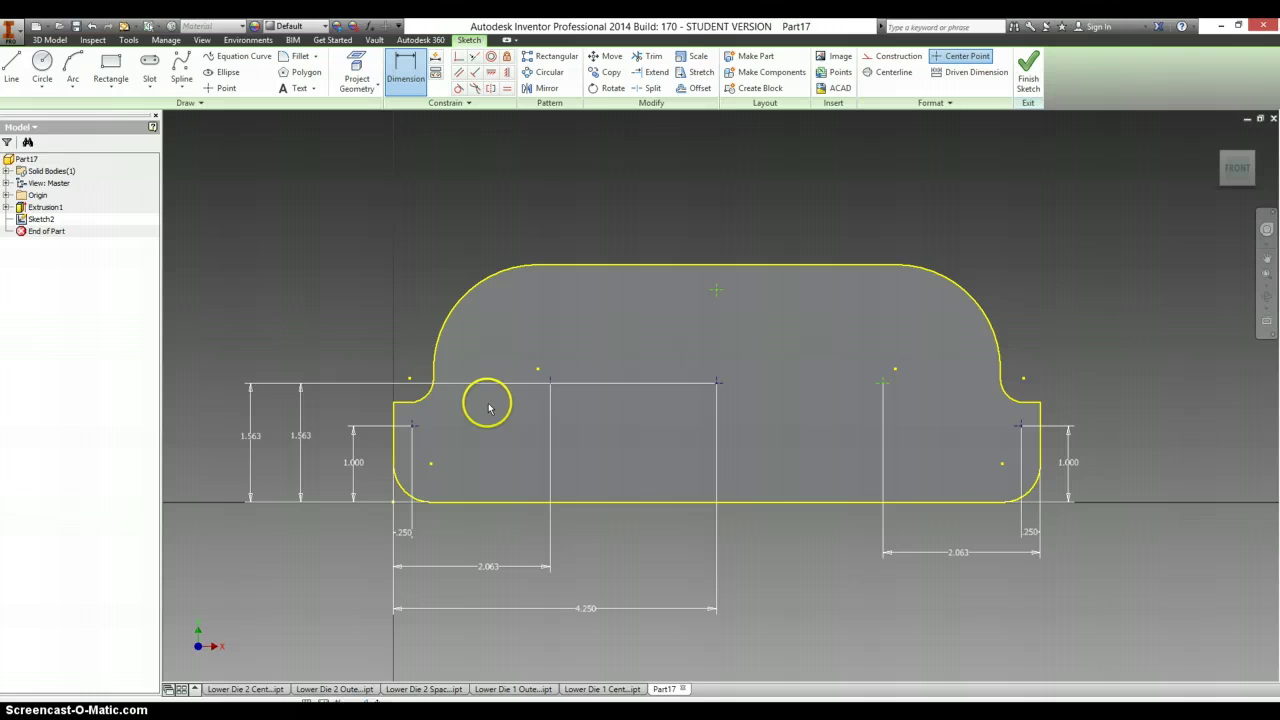
Check the upper hole's height in the drawing and dimension the upper middle point 2.125 in above the plate's bottom edge
{"action": "key", "text": "alt+Tab"}
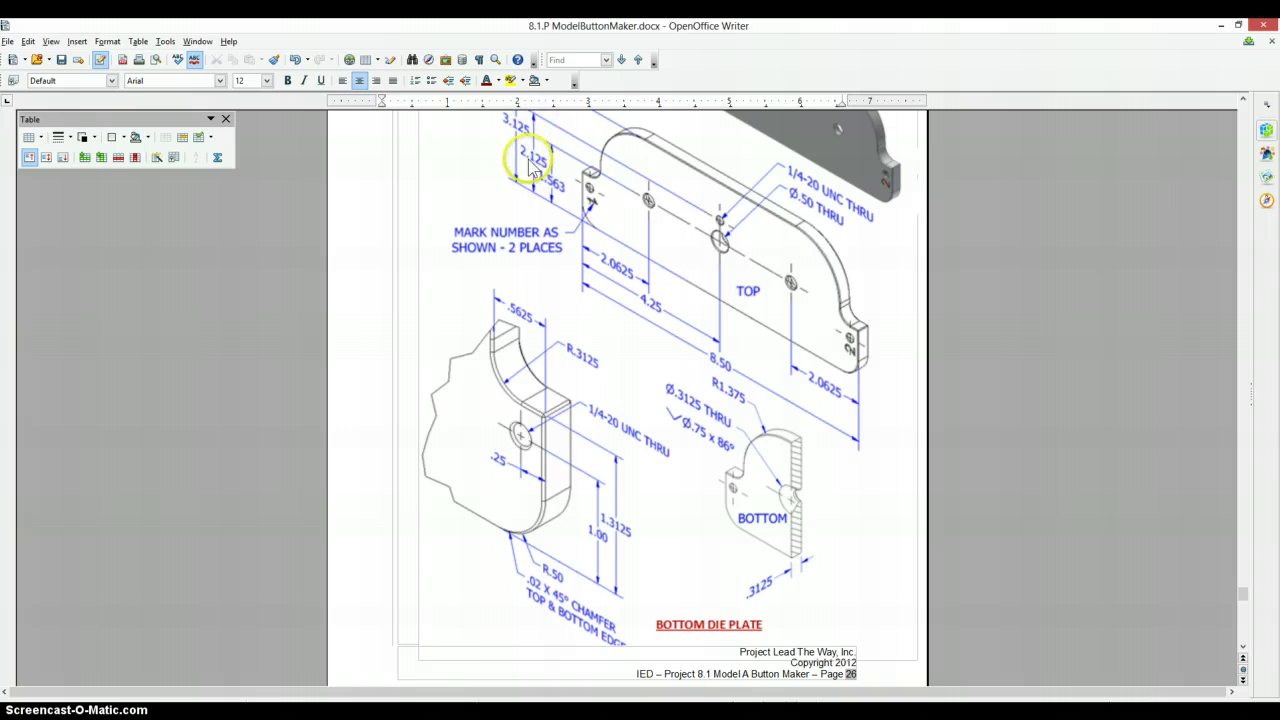
{"action": "key", "text": "alt+Tab"}
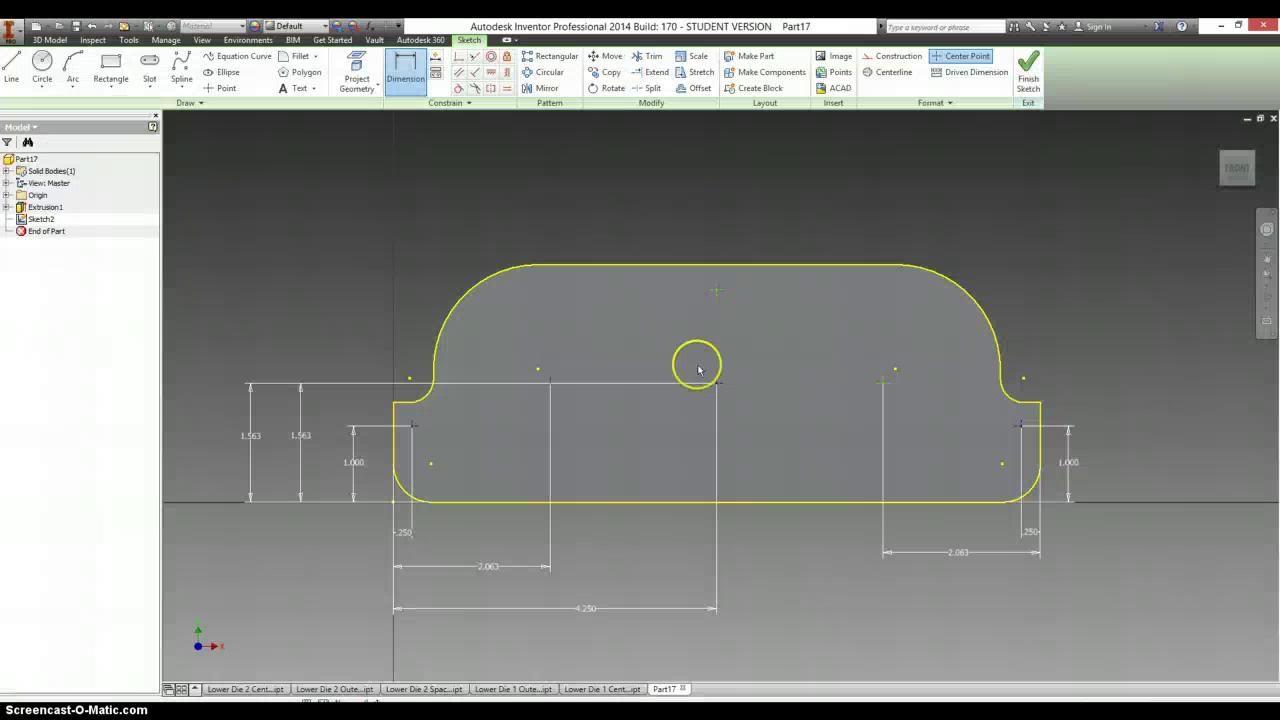
{"action": "left_click", "coordinate": [751, 503]}
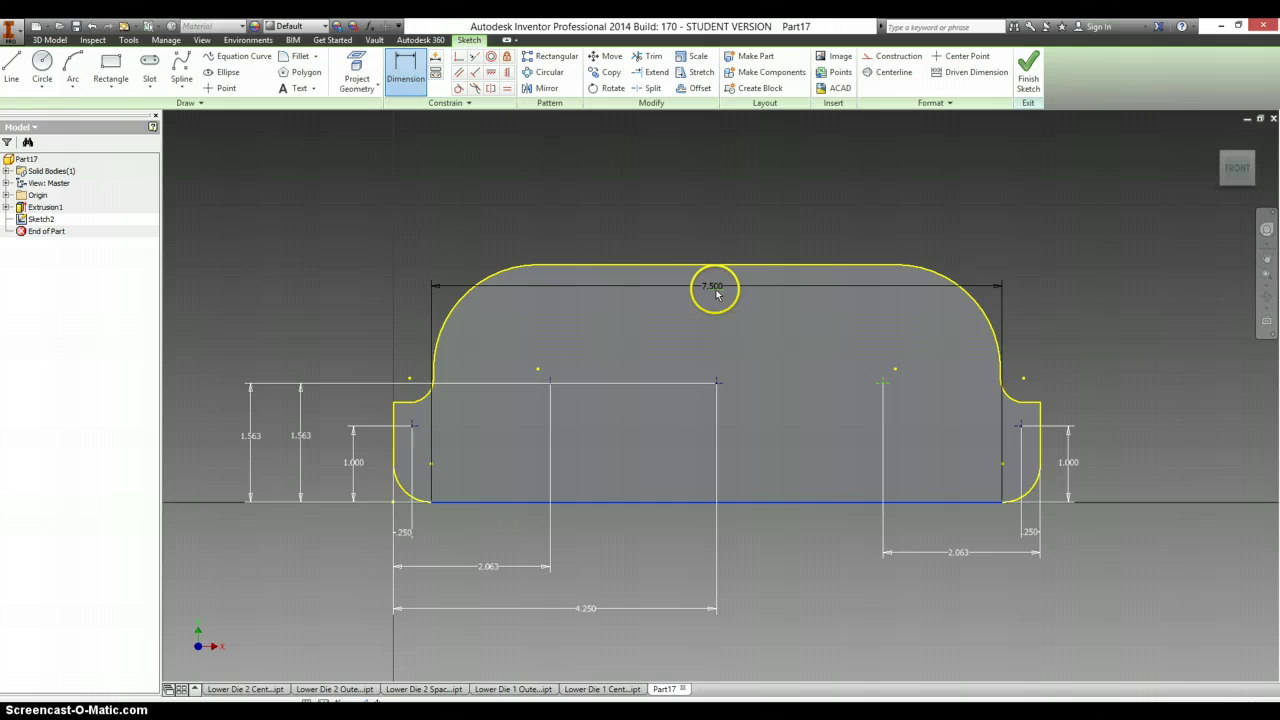
{"action": "left_click", "coordinate": [716, 291]}
{"action": "left_click", "coordinate": [219, 384]}
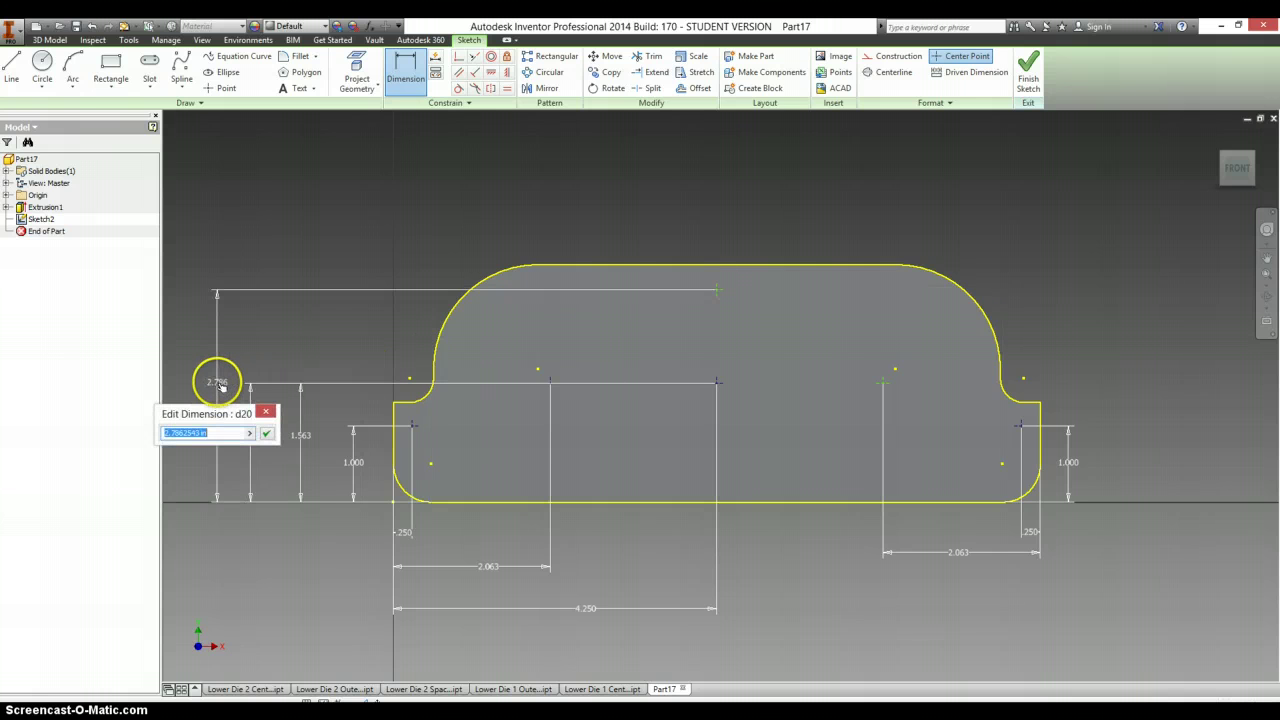
{"action": "type", "text": "2.125"}
{"action": "key", "text": "Return"}
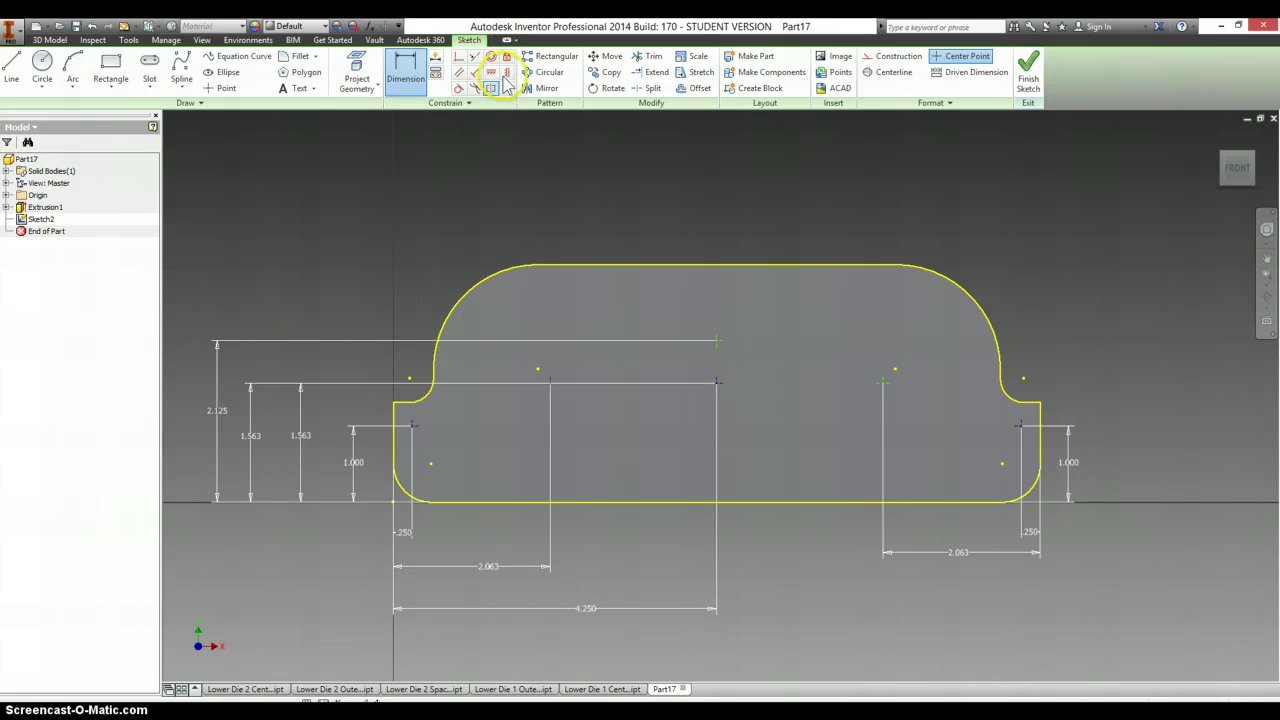
Constrain the upper middle point vertically in line with the lower middle point, and the right inner point horizontally level with it
{"action": "key", "text": "v"}
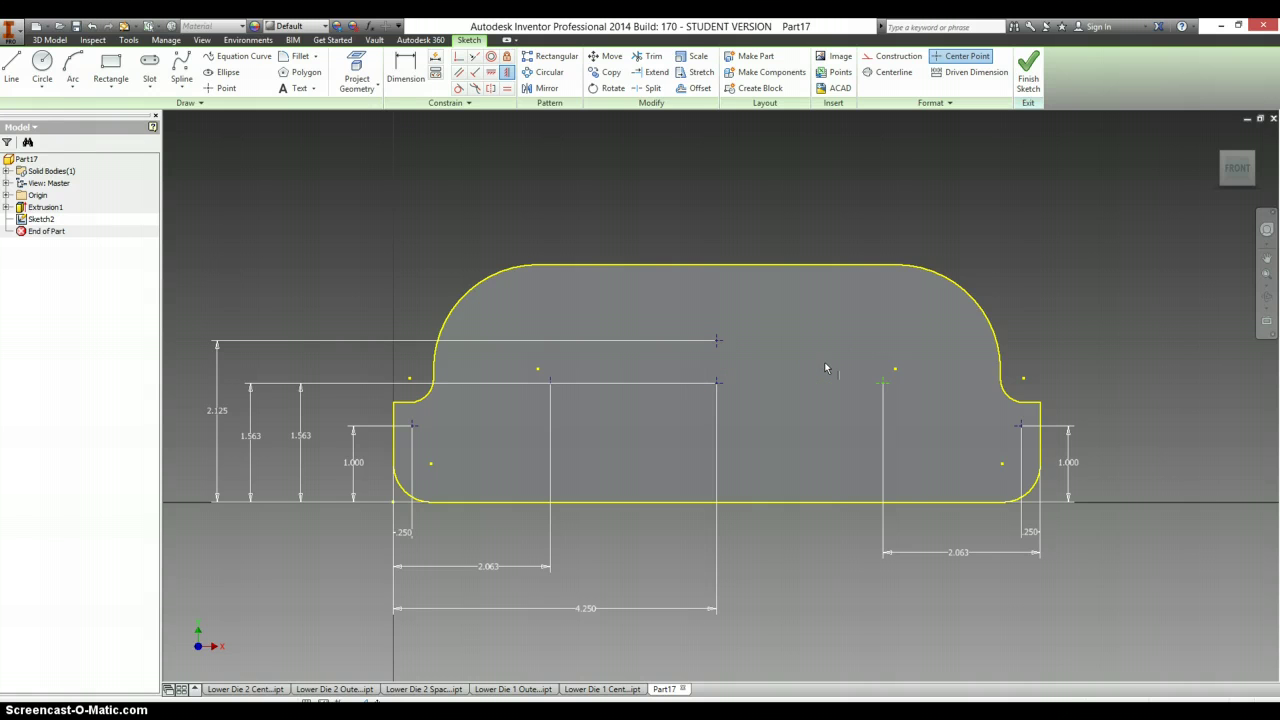
{"action": "left_click", "coordinate": [491, 72]}
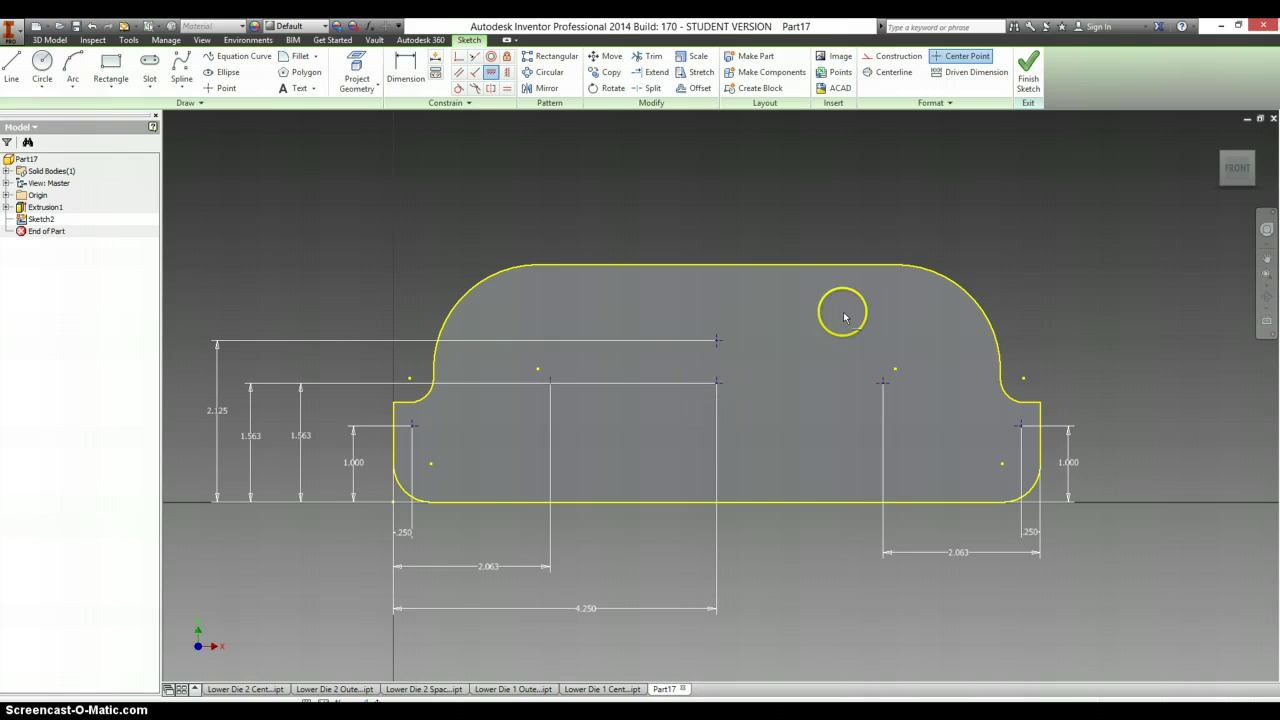
Finish the hole-center sketch and check the hole callouts in the project drawing
{"action": "left_click", "coordinate": [1032, 75]}
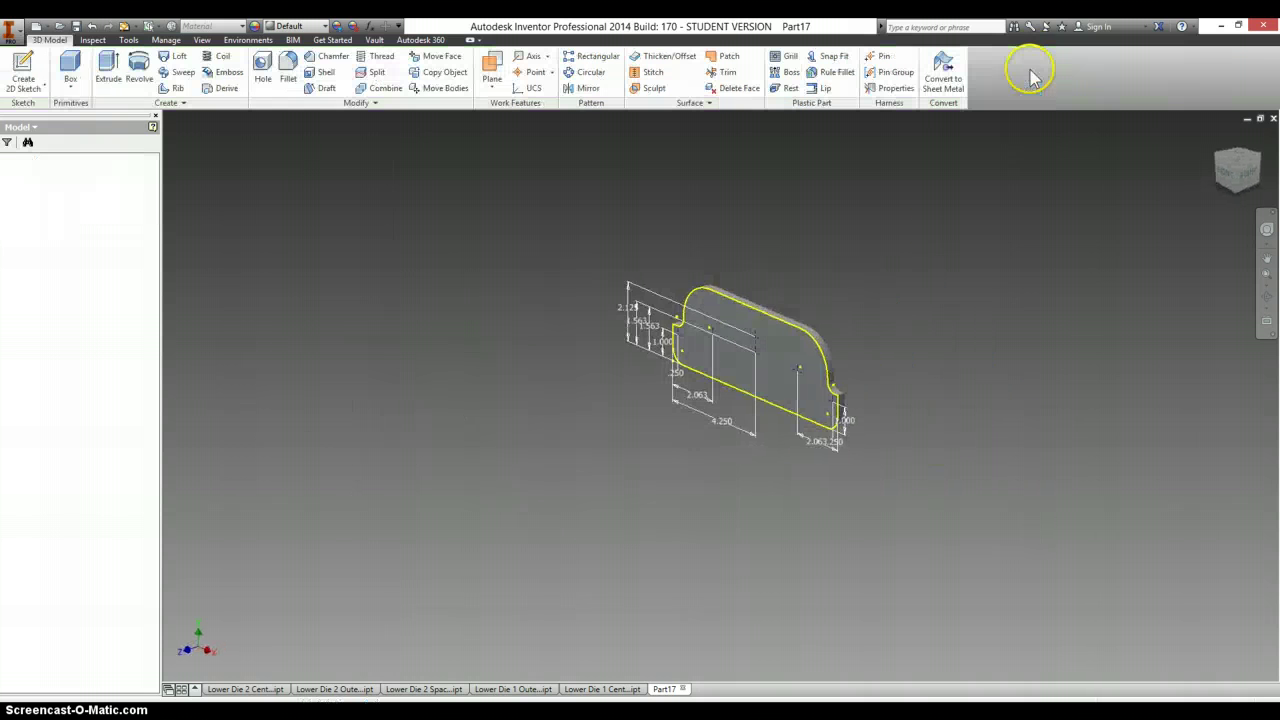
{"action": "scroll", "coordinate": [720, 325], "scroll_direction": "down", "scroll_amount": 5}
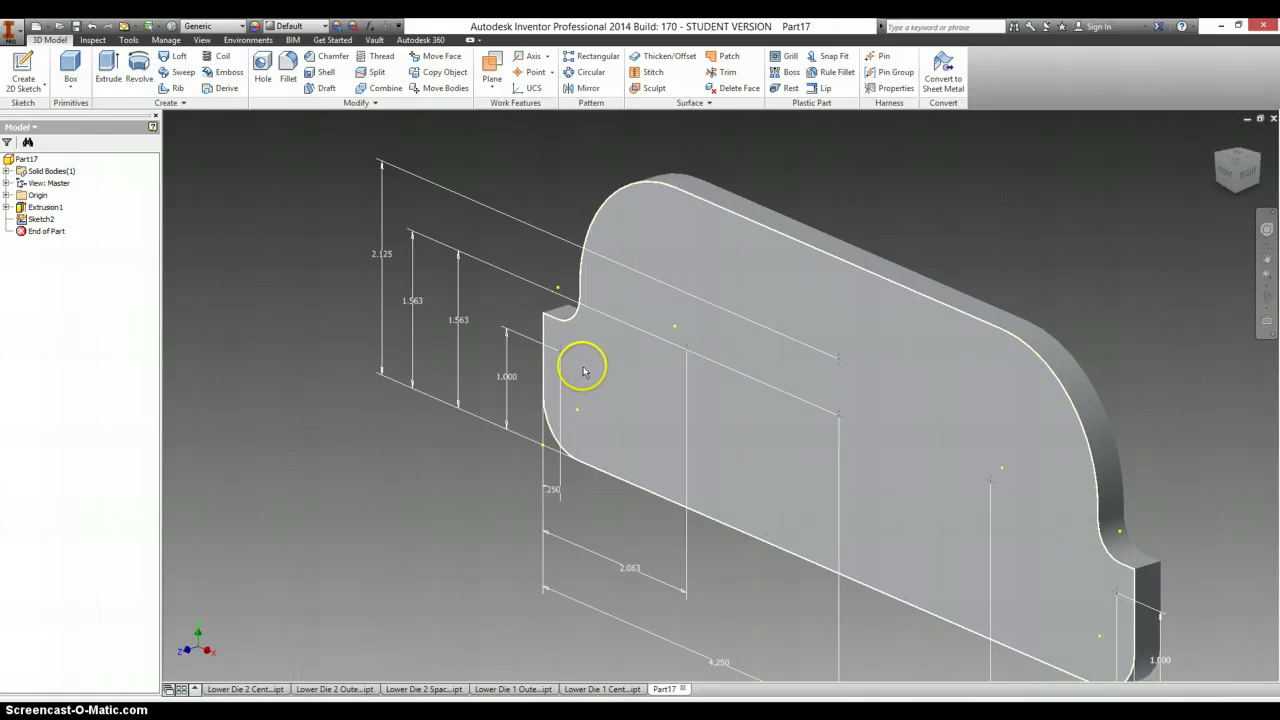
{"action": "key", "text": "alt+Tab"}
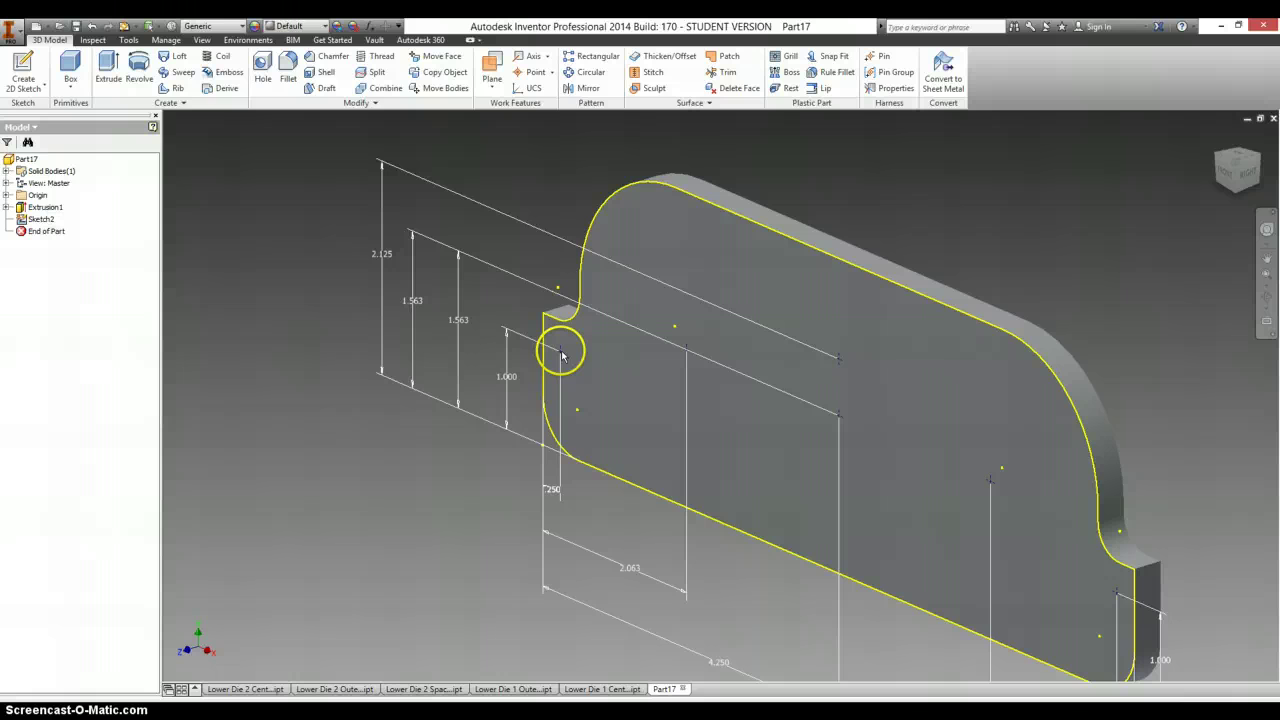
Add 1/4-20 UNC full-depth tapped holes through all at the two outer sketch points
{"action": "left_click", "coordinate": [562, 345]}
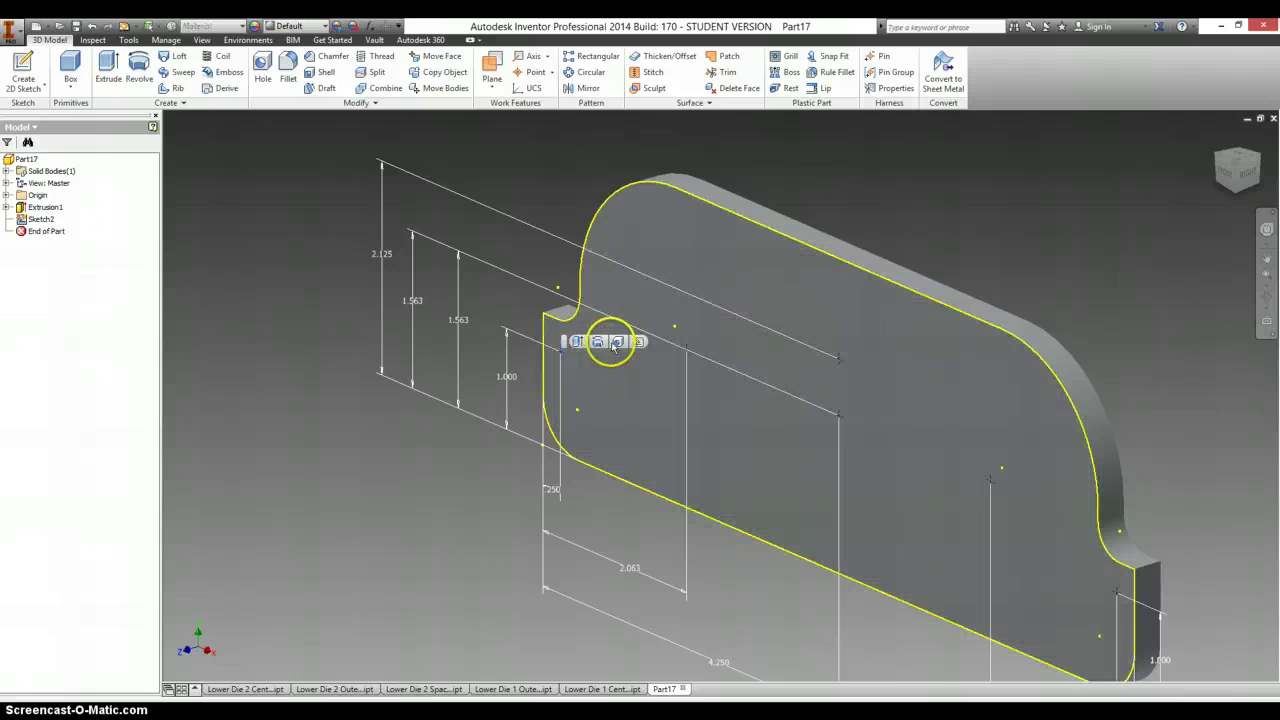
{"action": "left_click", "coordinate": [617, 342]}
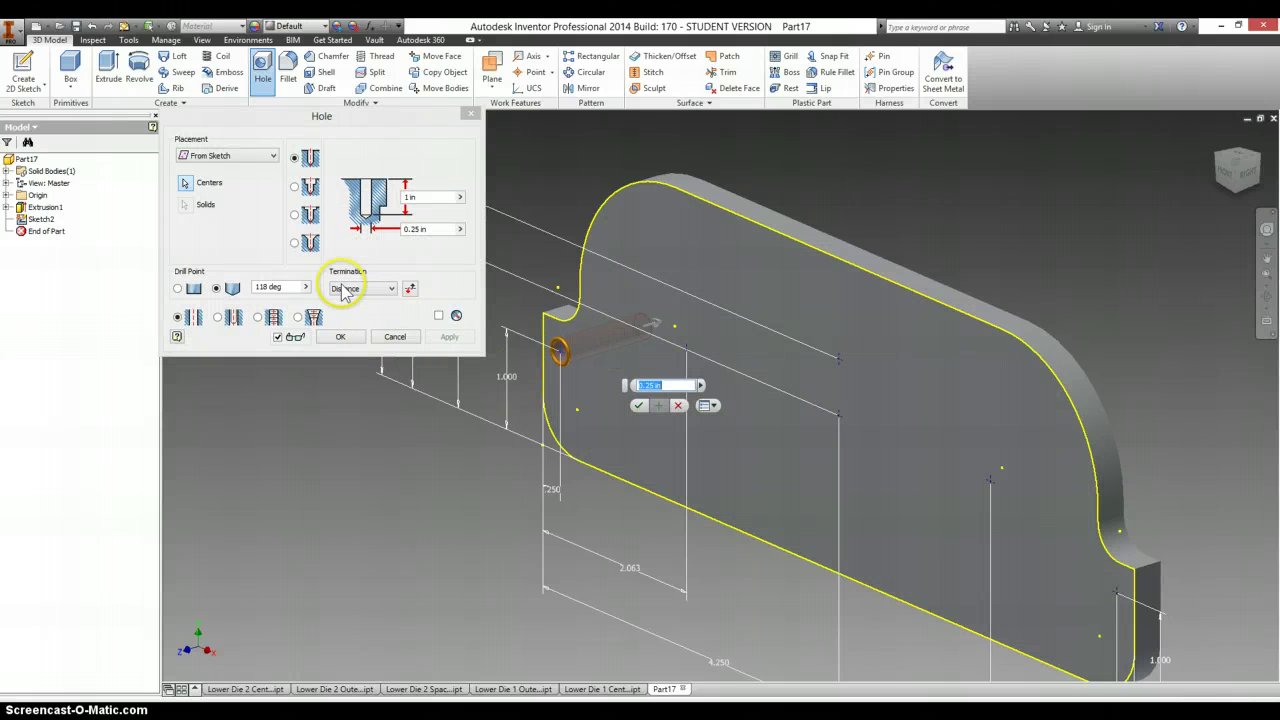
{"action": "left_click", "coordinate": [259, 318]}
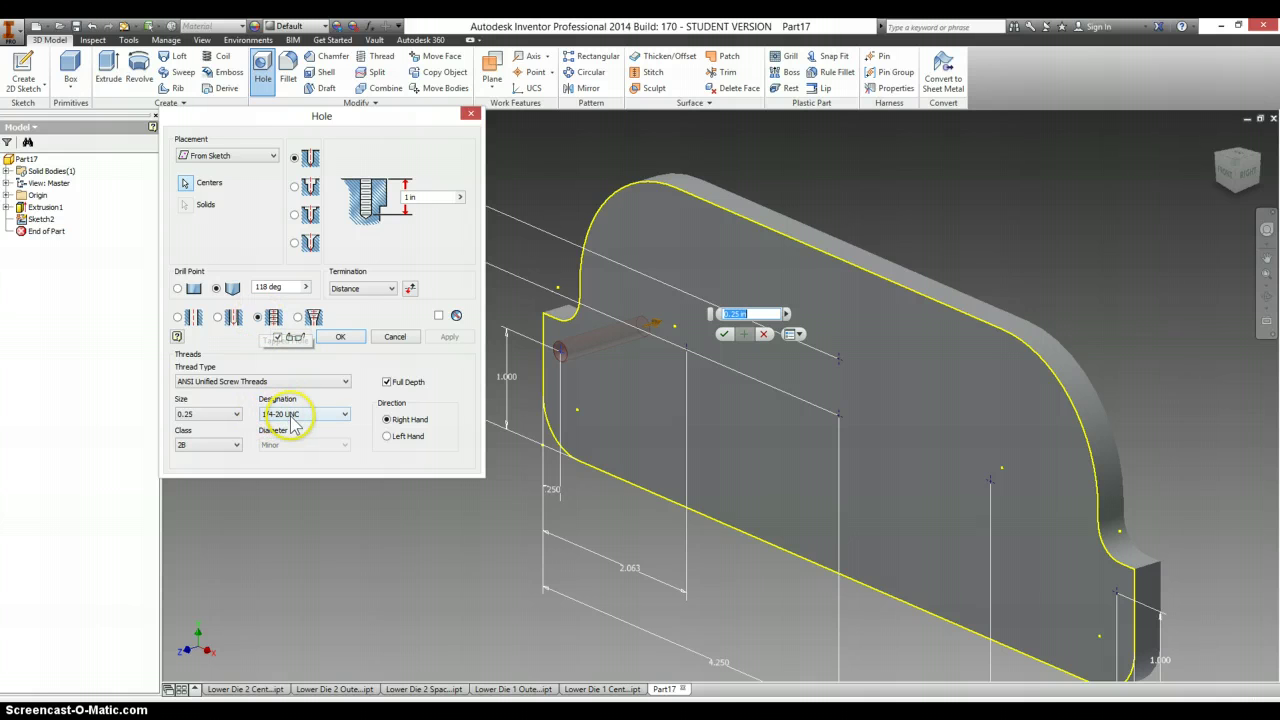
{"action": "left_click", "coordinate": [363, 288]}
{"action": "left_click", "coordinate": [358, 314]}
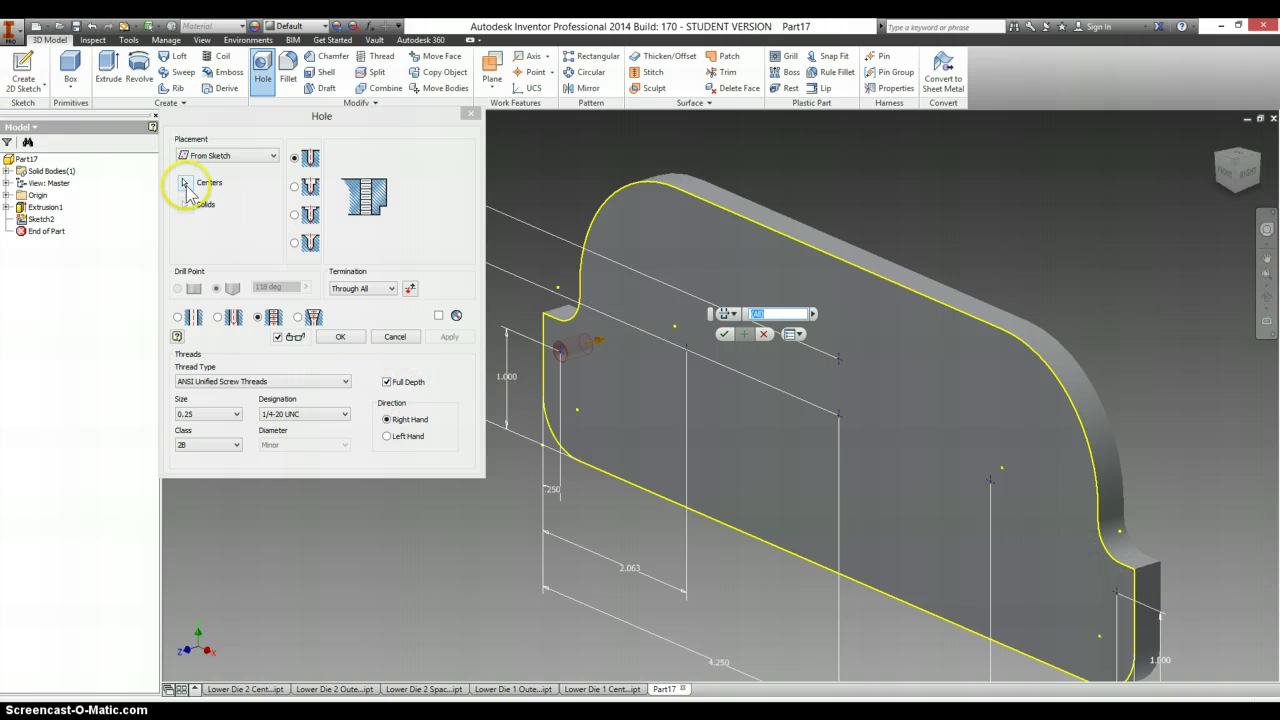
{"action": "left_click", "coordinate": [185, 183]}
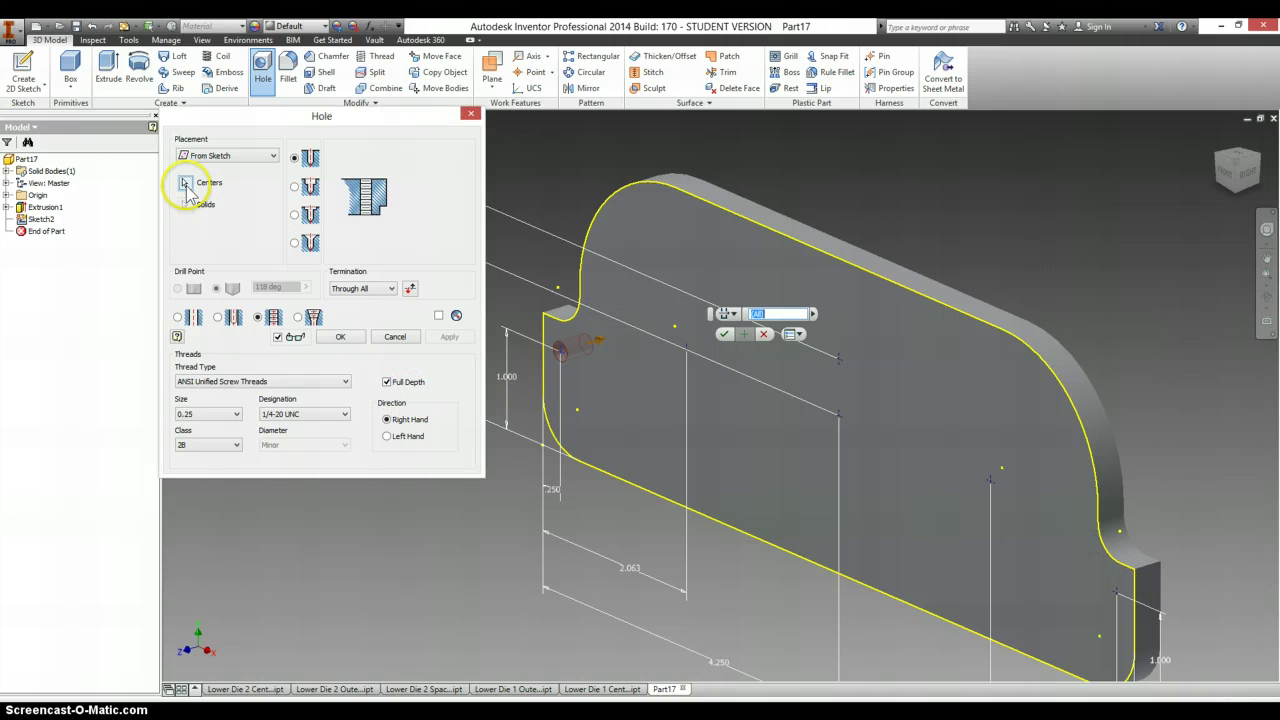
{"action": "left_click", "coordinate": [1117, 597]}
{"action": "left_click", "coordinate": [340, 336]}
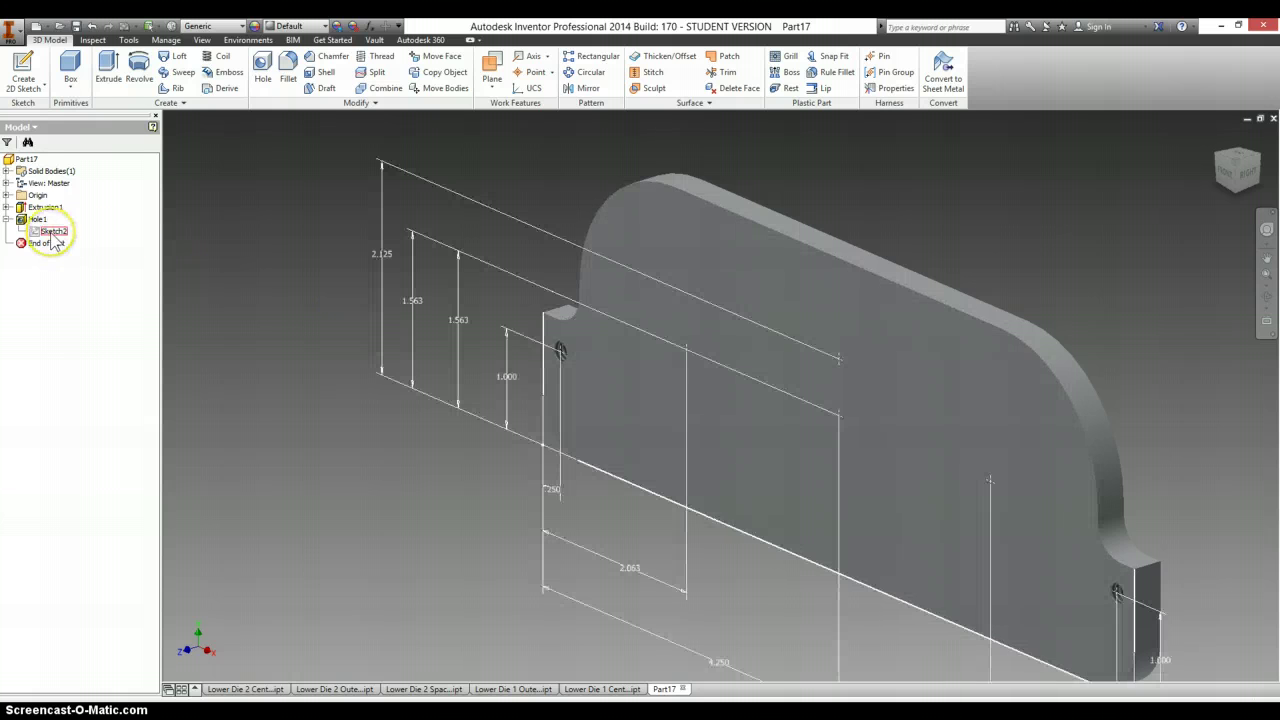
Make the hole-center sketch visible again and check the inner holes' countersink callout in the project drawing
{"action": "right_click", "coordinate": [53, 232]}
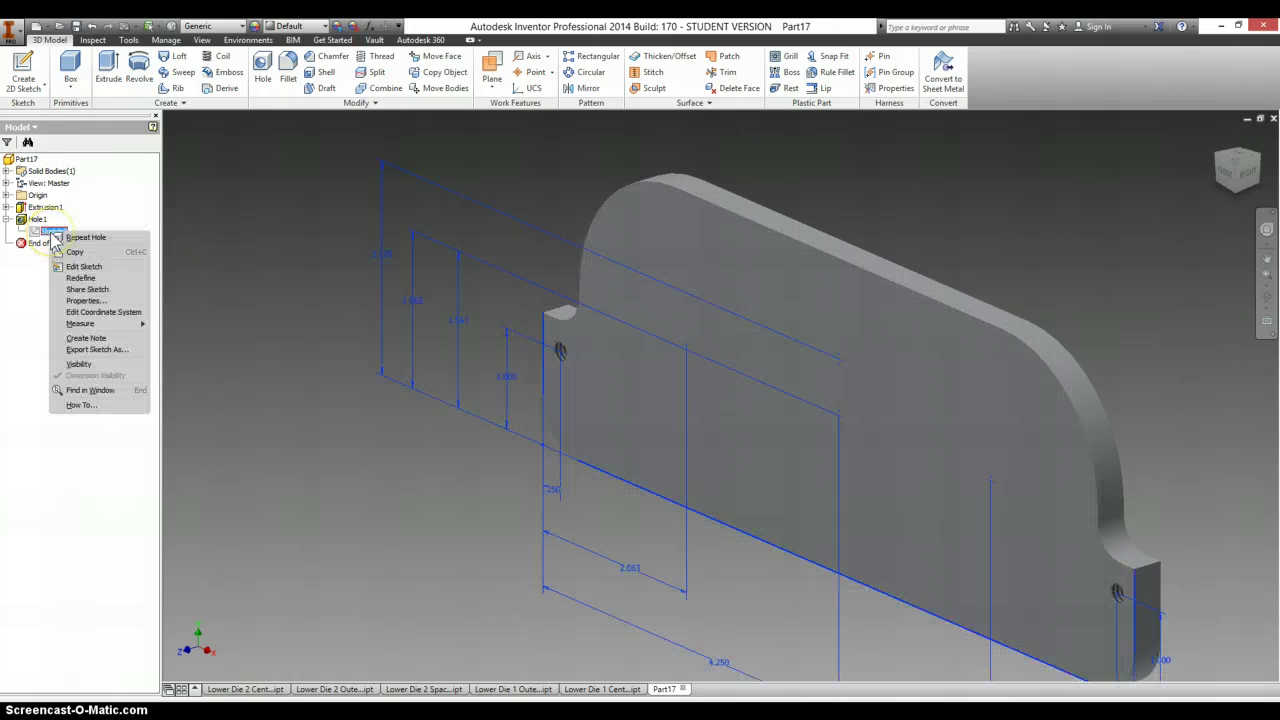
{"action": "left_click", "coordinate": [80, 364]}
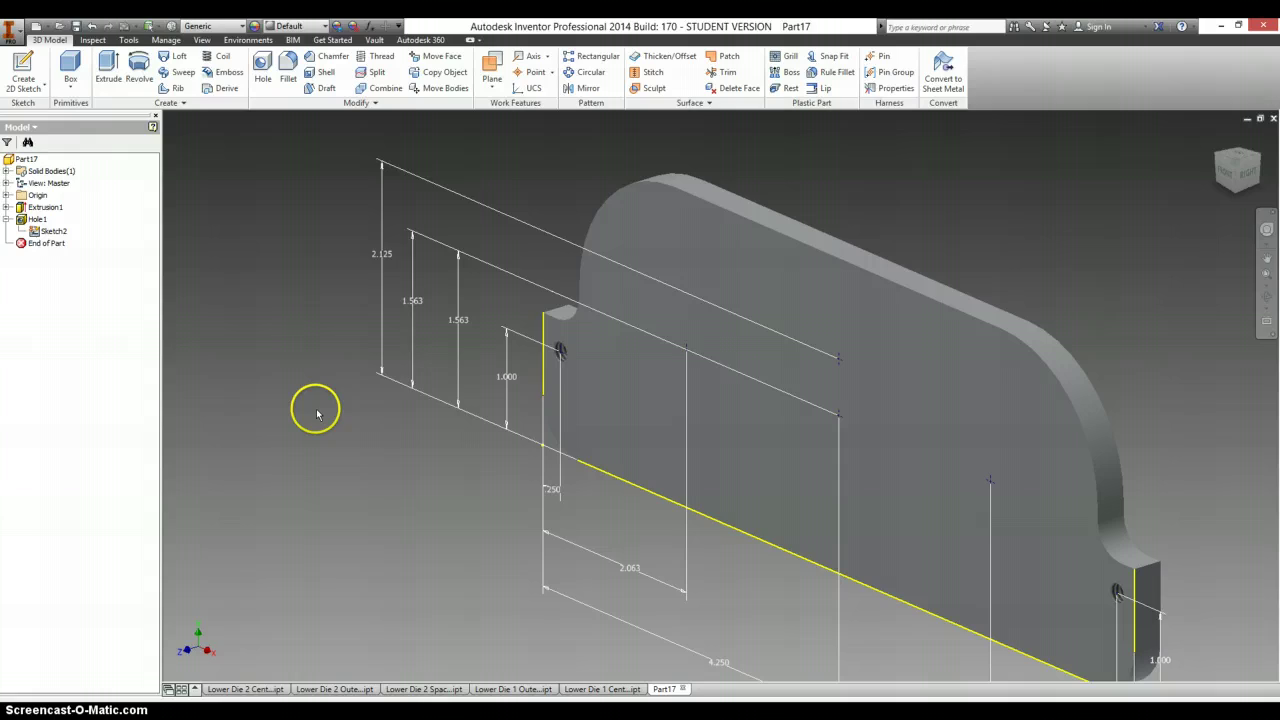
{"action": "key", "text": "alt+Tab"}
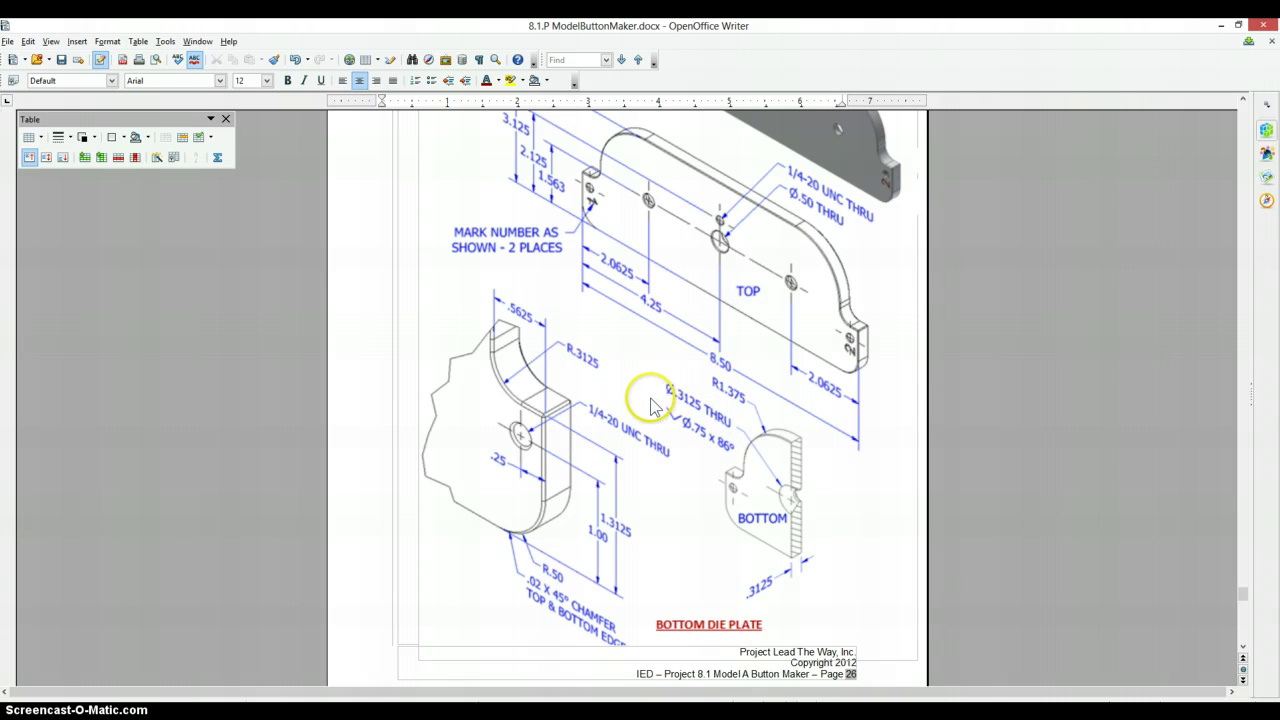
{"action": "key", "text": "alt+Tab"}
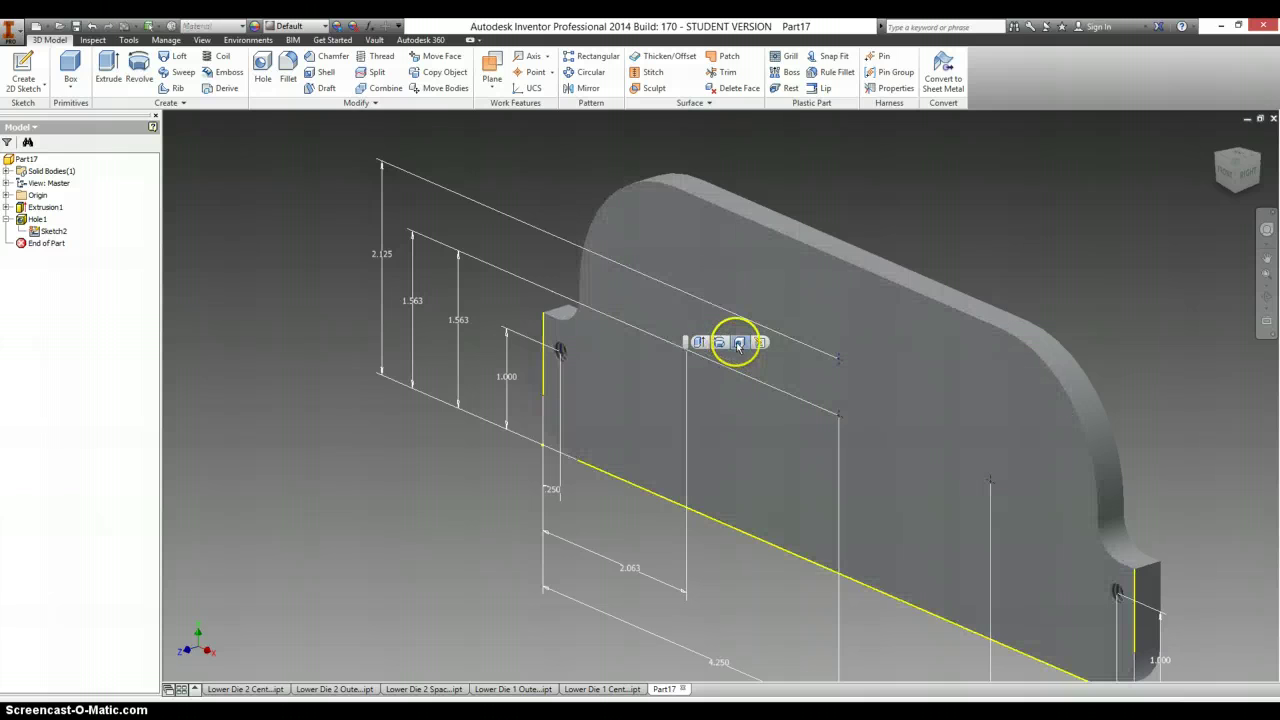
Set up untapped countersunk through-all holes at the two inner points, with a 0.3125 in hole diameter and 0.75 in countersink diameter
{"action": "key", "text": "h"}
{"action": "left_click", "coordinate": [991, 482]}
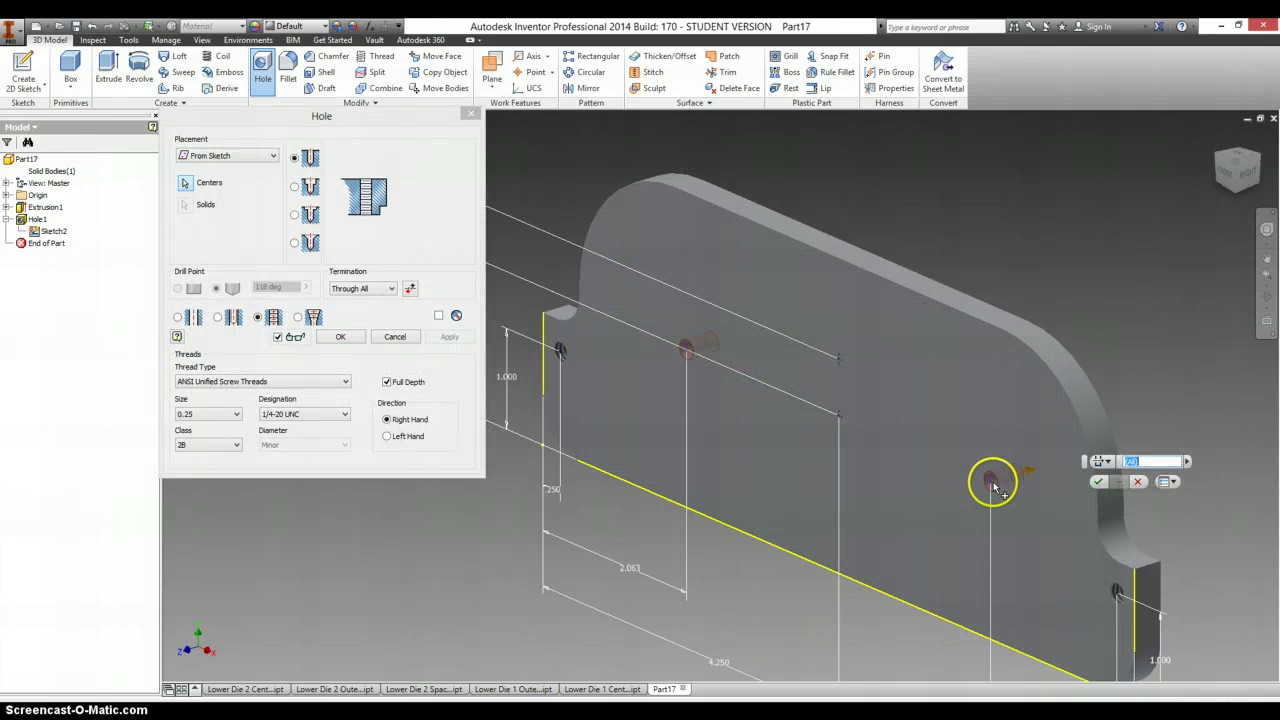
{"action": "left_click", "coordinate": [310, 244]}
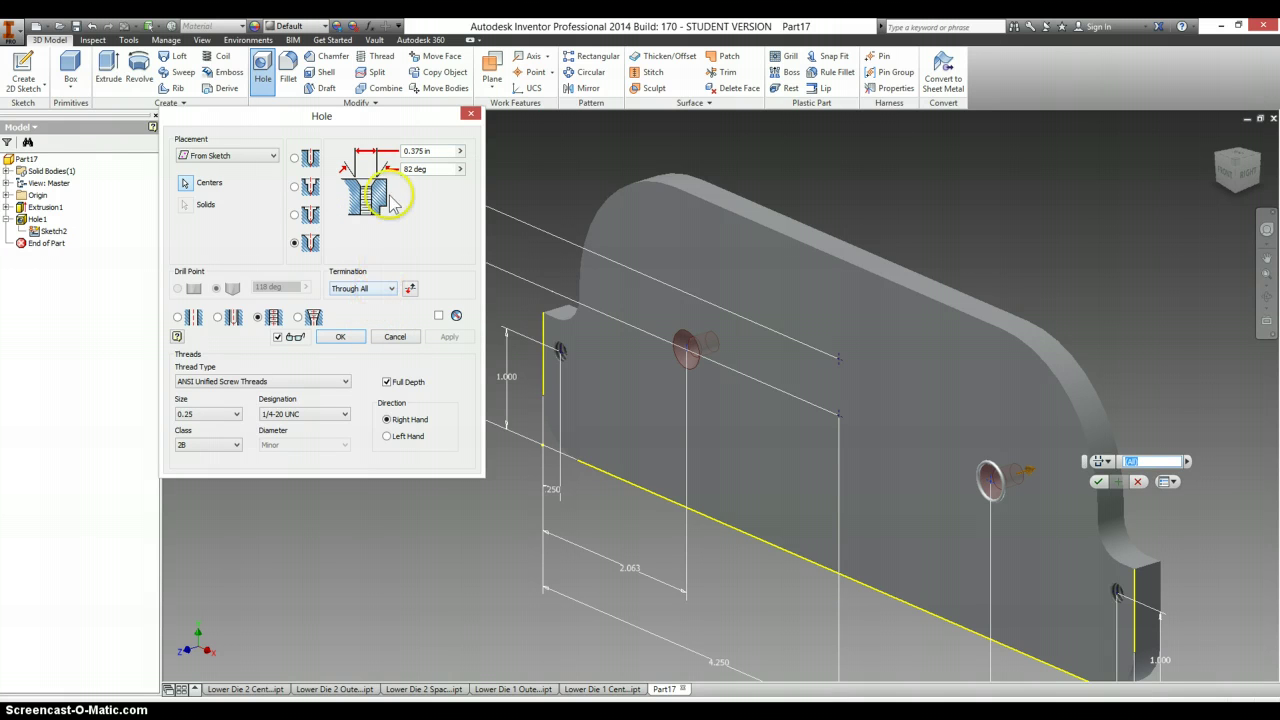
{"action": "left_click", "coordinate": [178, 318]}
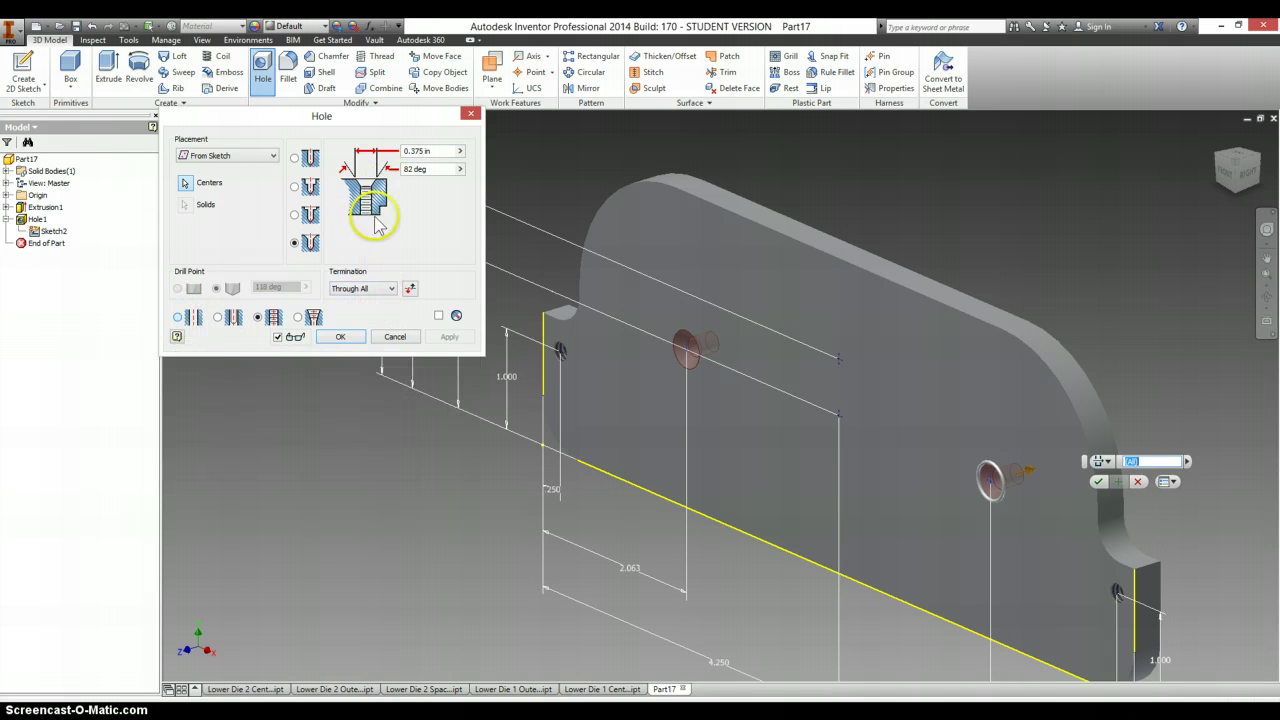
{"action": "left_click_drag", "start_coordinate": [433, 231], "coordinate": [388, 232]}
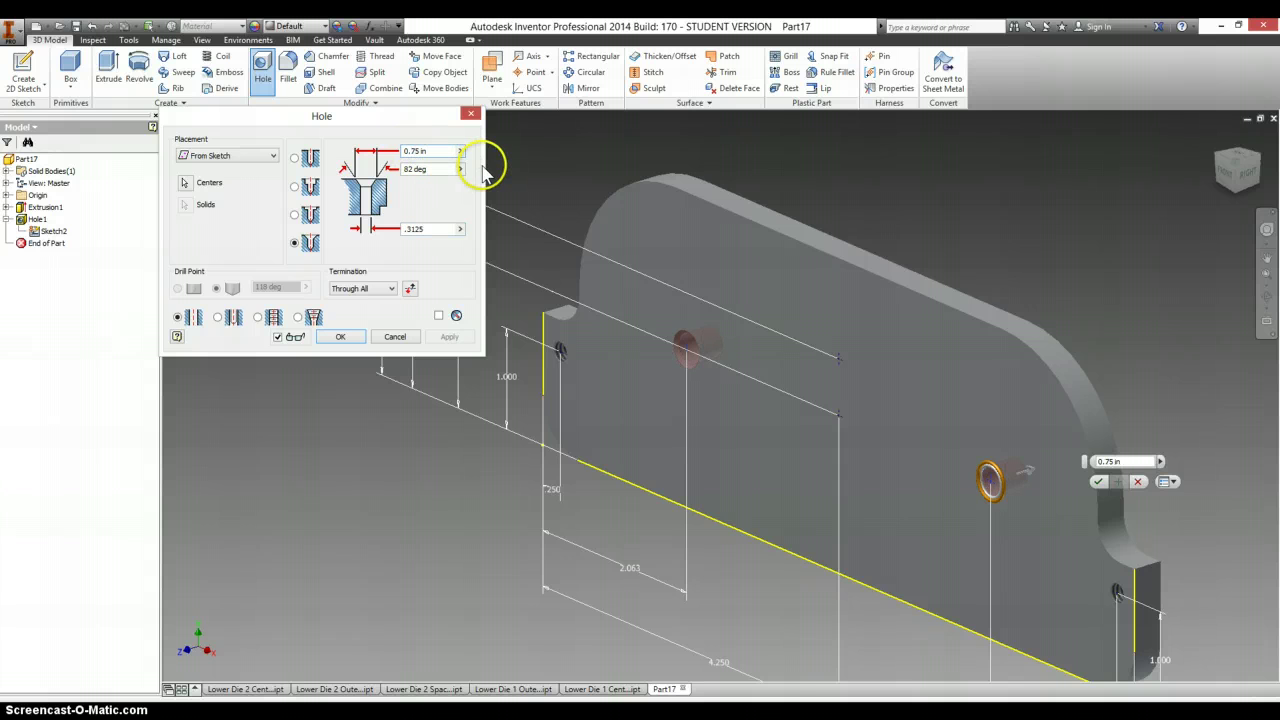
Check the countersink callout in the drawing, set the countersink angle to 86 degrees and create the two inner holes
{"action": "key", "text": "alt+Tab"}
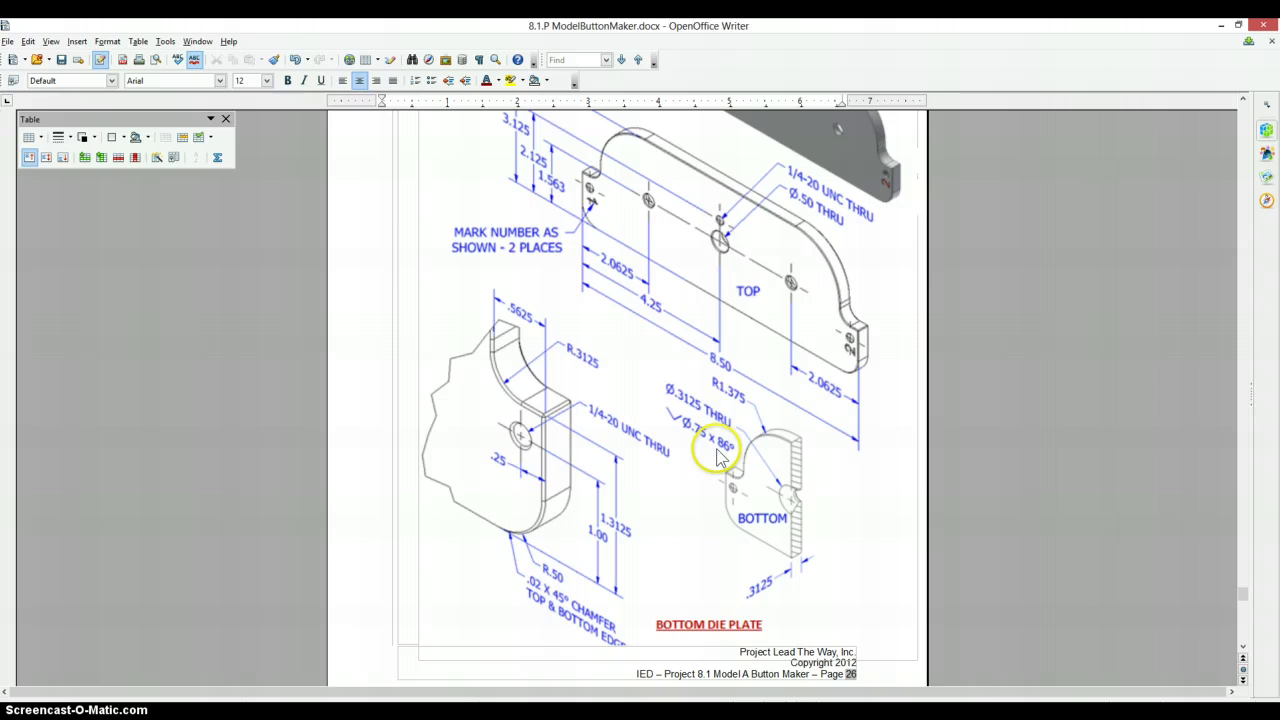
{"action": "key", "text": "alt+Tab"}
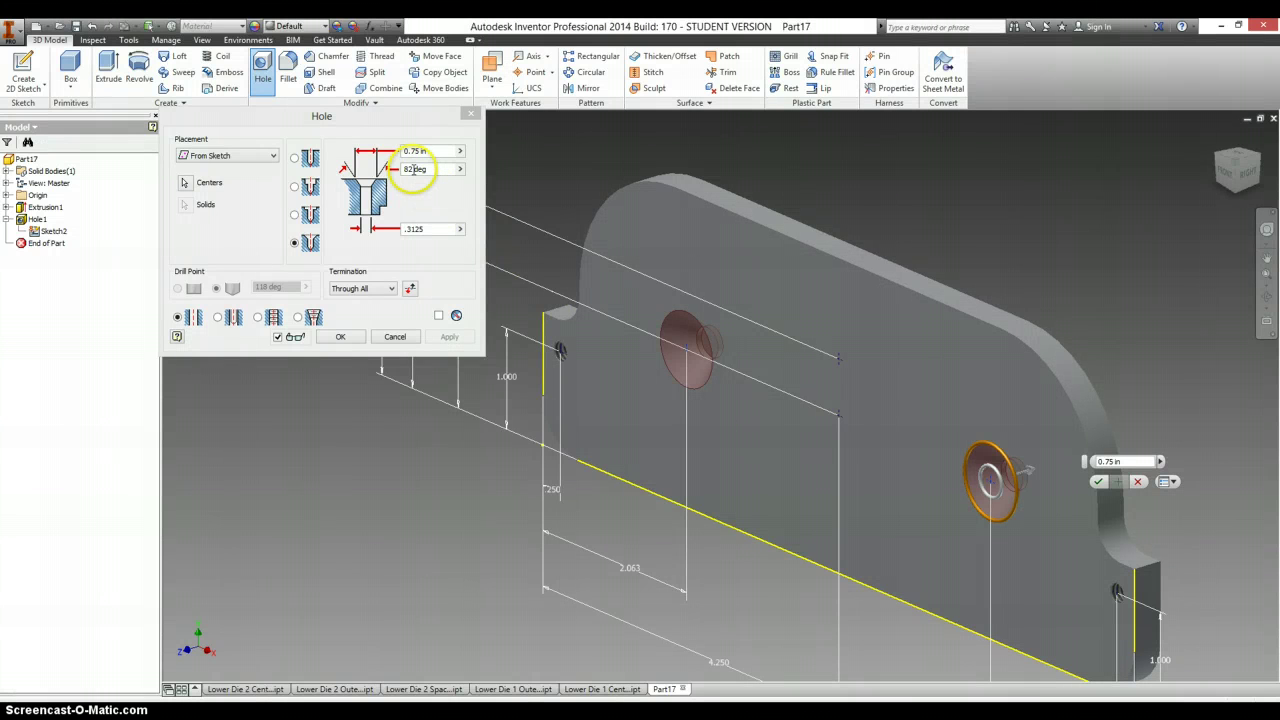
{"action": "key", "text": "Tab"}
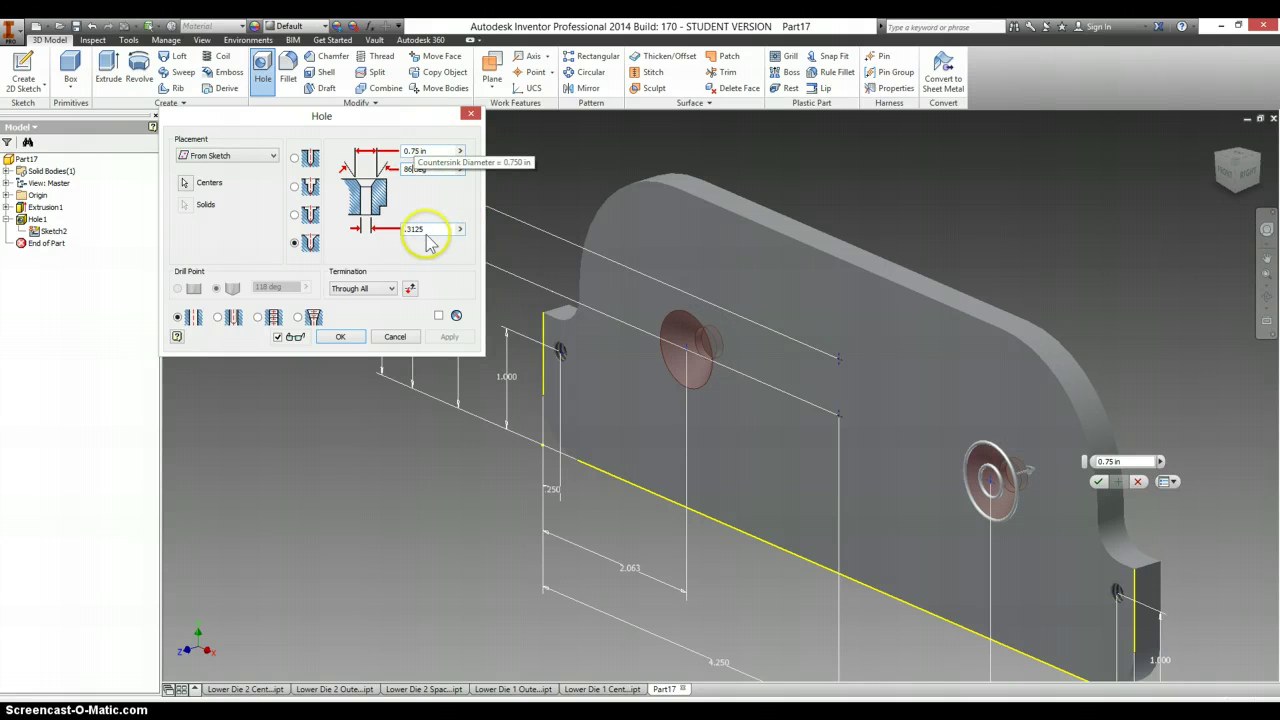
{"action": "key", "text": "alt+Tab"}
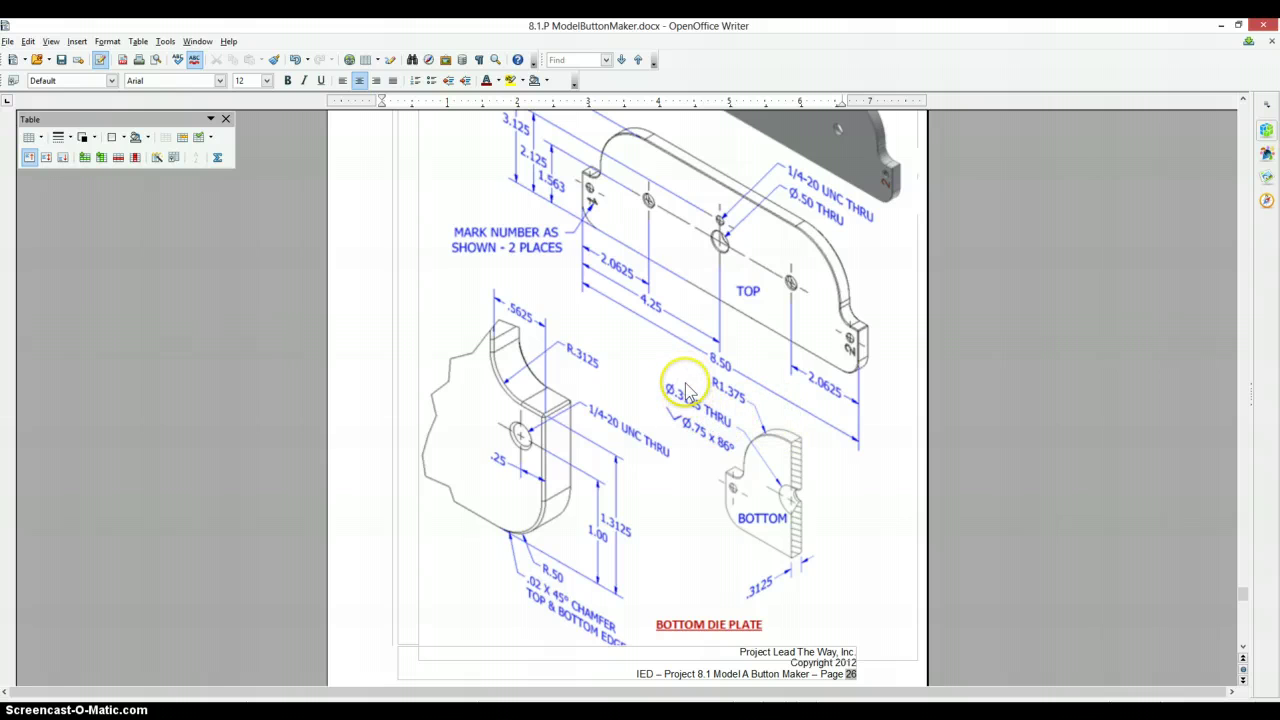
{"action": "key", "text": "alt+Tab"}
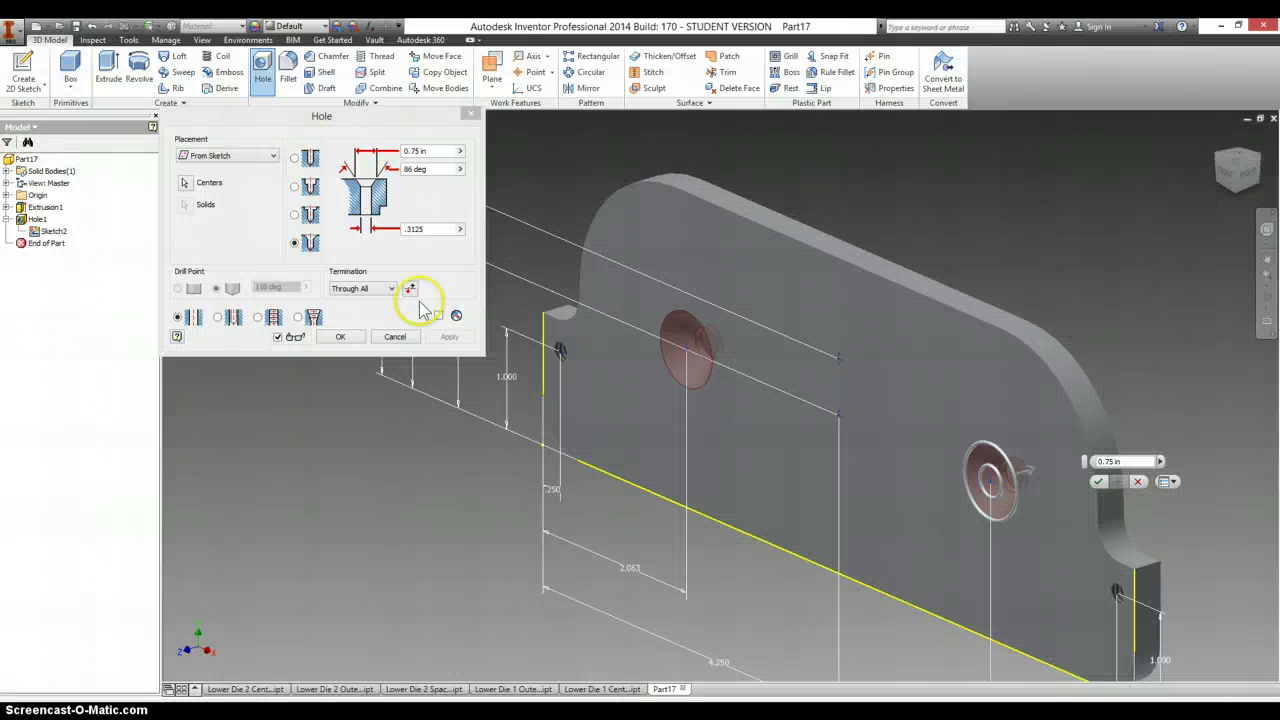
{"action": "left_click", "coordinate": [339, 337]}
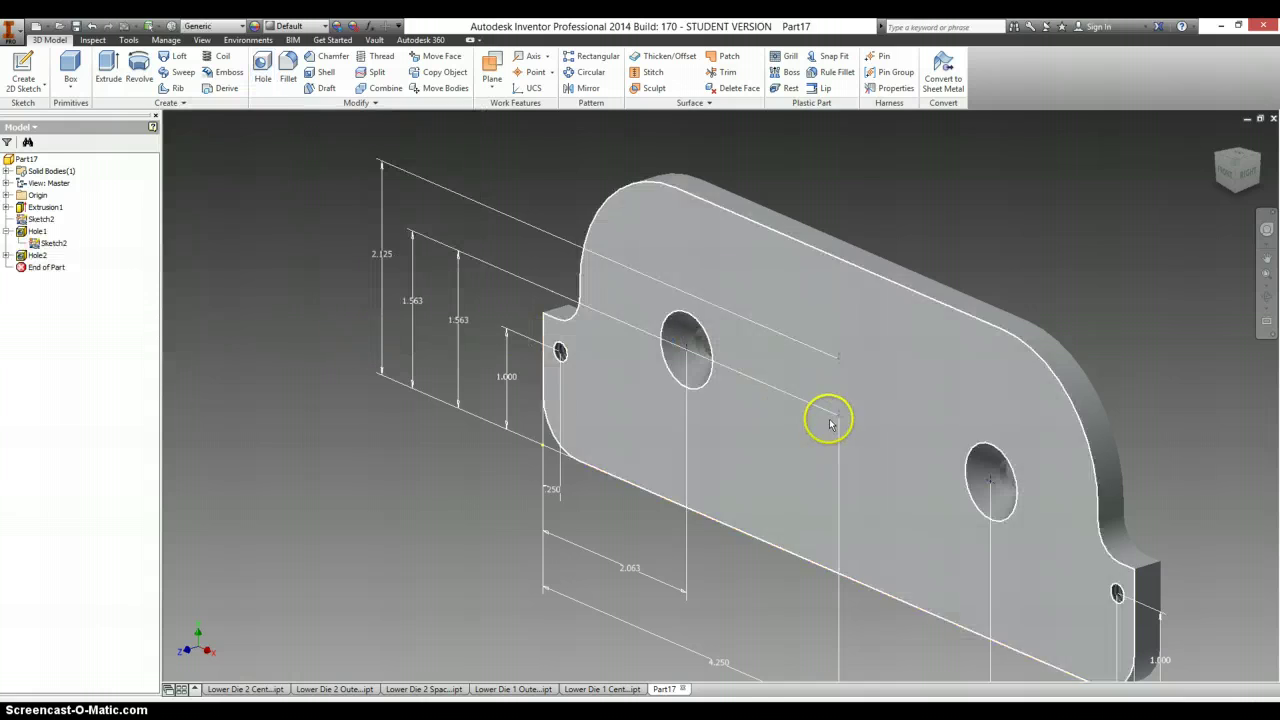
Check the center hole callout in the drawing and add a plain 0.5 in through-all hole at the lower middle point
{"action": "key", "text": "alt+Tab"}
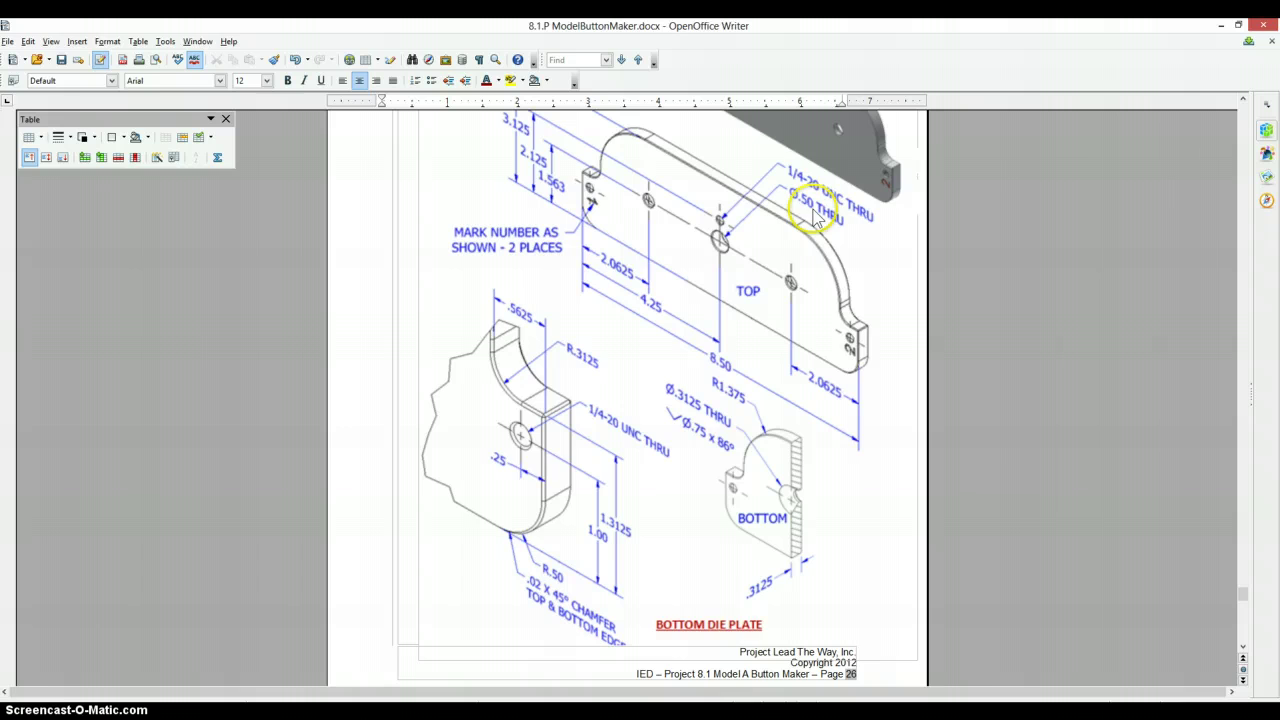
{"action": "key", "text": "alt+Tab"}
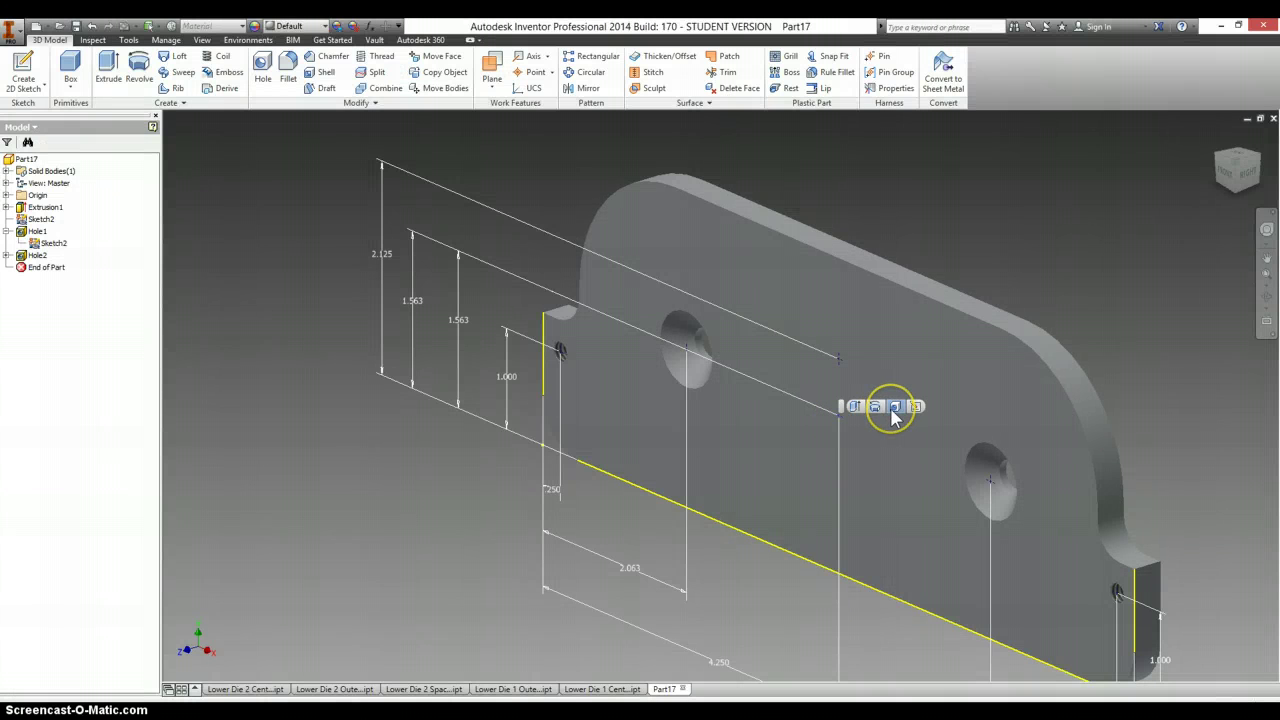
{"action": "left_click", "coordinate": [895, 407]}
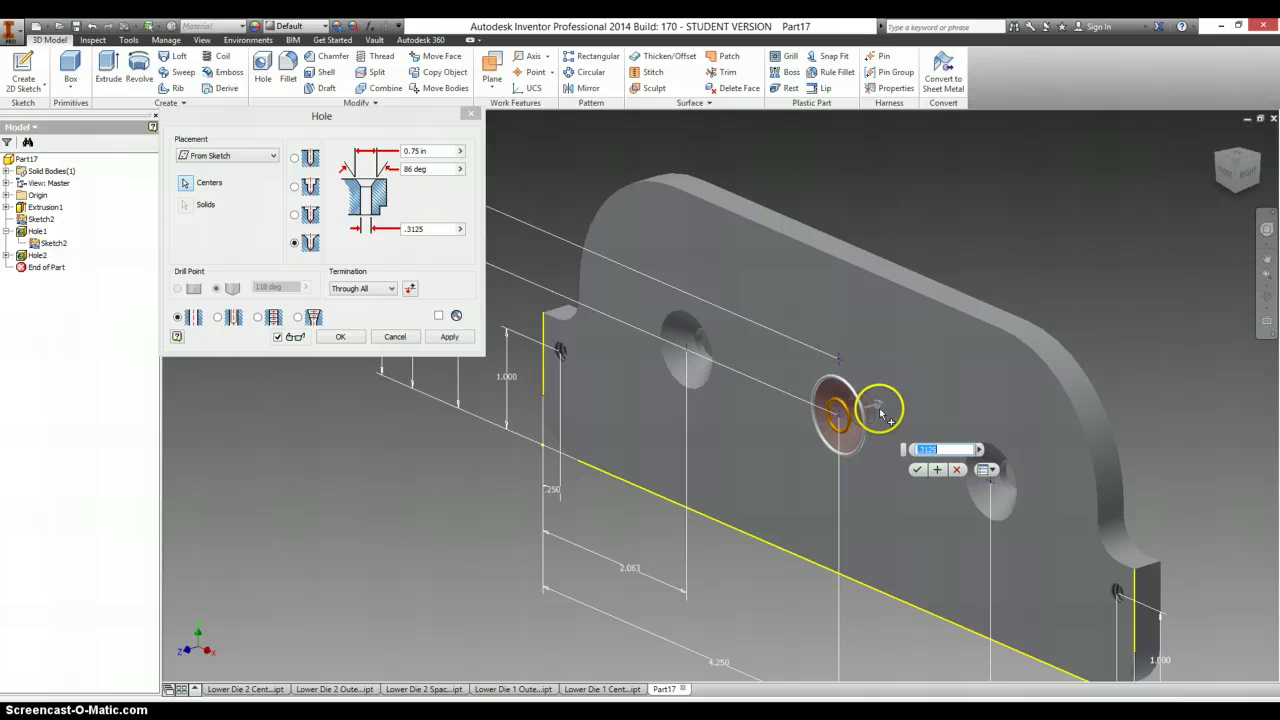
{"action": "left_click", "coordinate": [300, 160]}
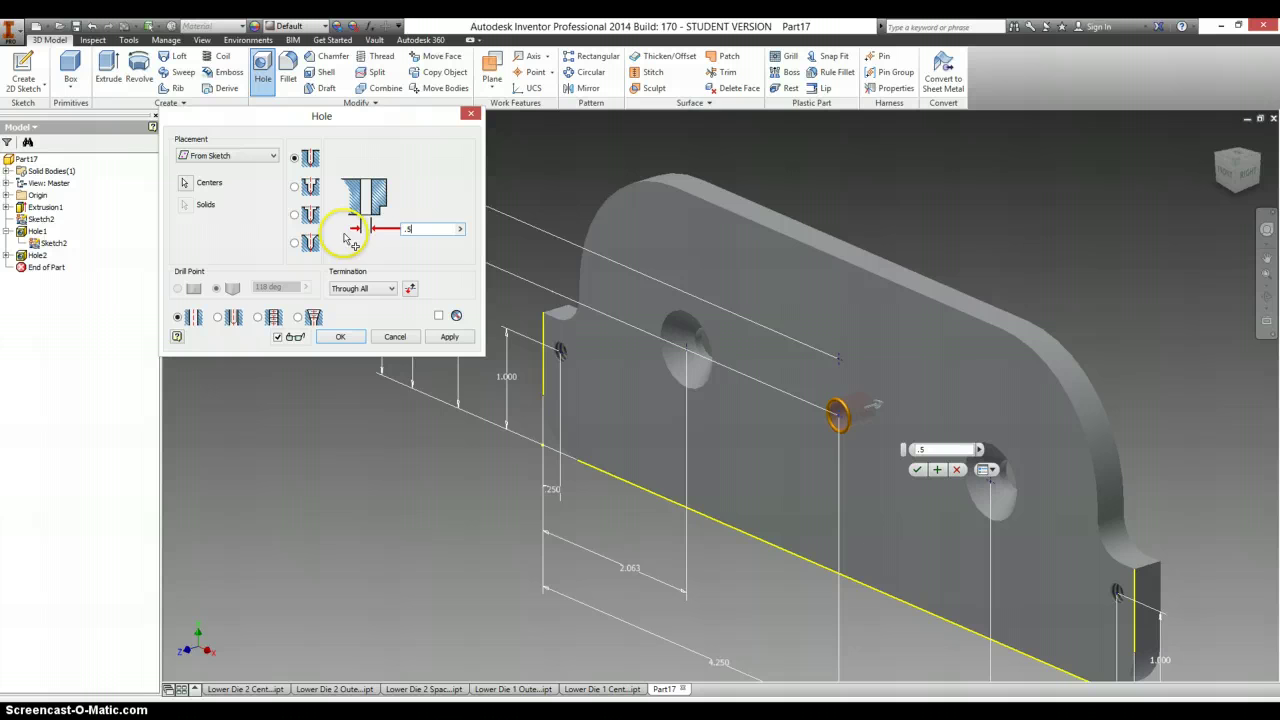
{"action": "left_click", "coordinate": [340, 336]}
Check the upper middle hole's callout in the drawing and add that point to the existing 1/4-20 UNC tapped hole feature
{"action": "key", "text": "alt+Tab"}
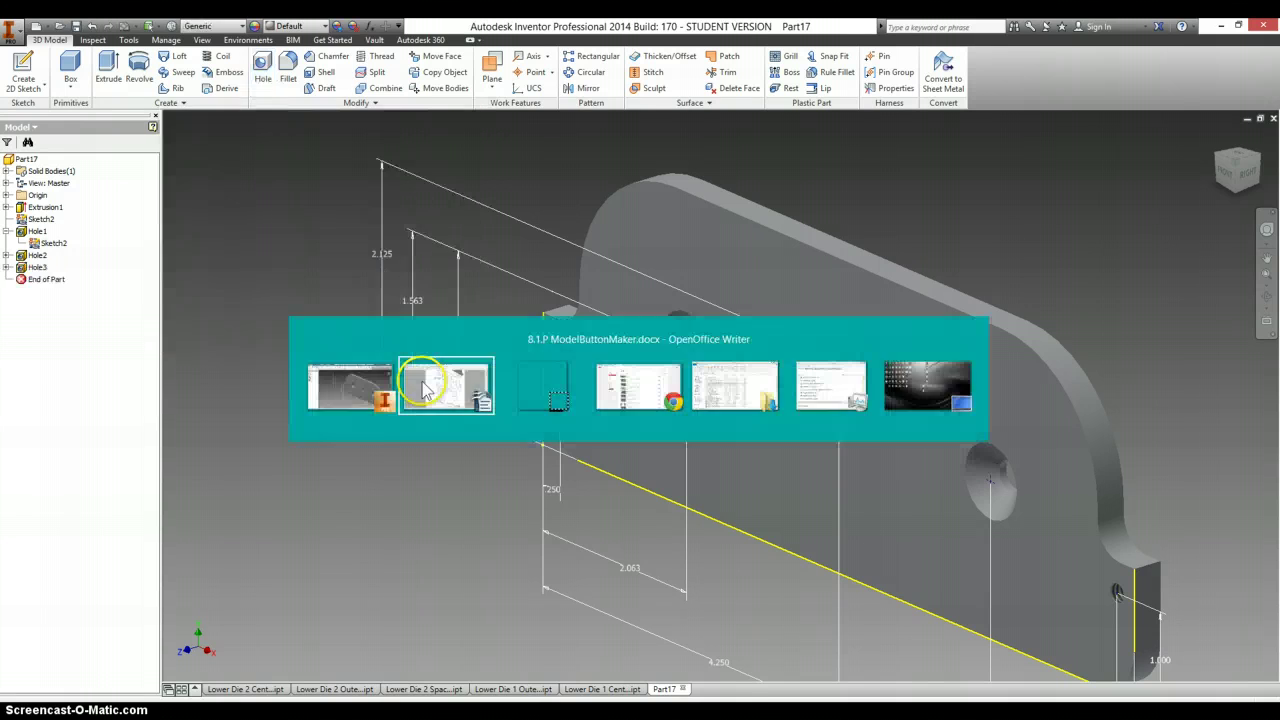
{"action": "left_click", "coordinate": [425, 388]}
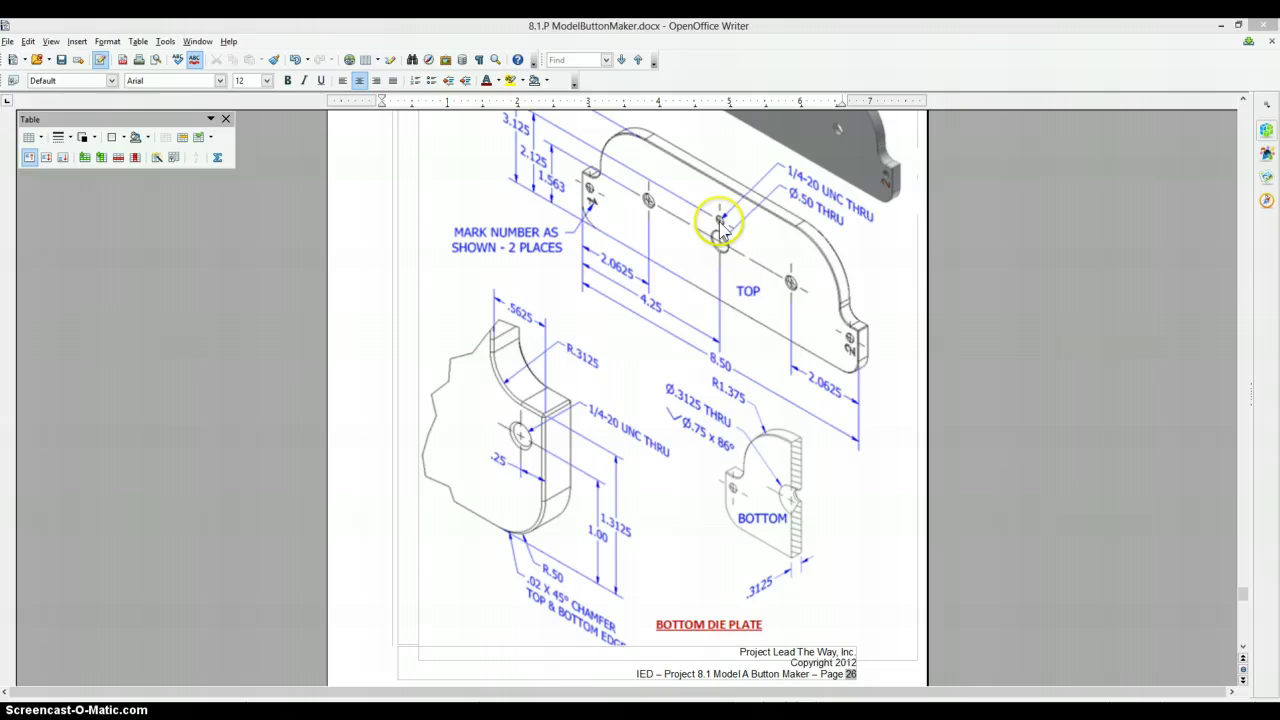
{"action": "key", "text": "alt+Tab"}
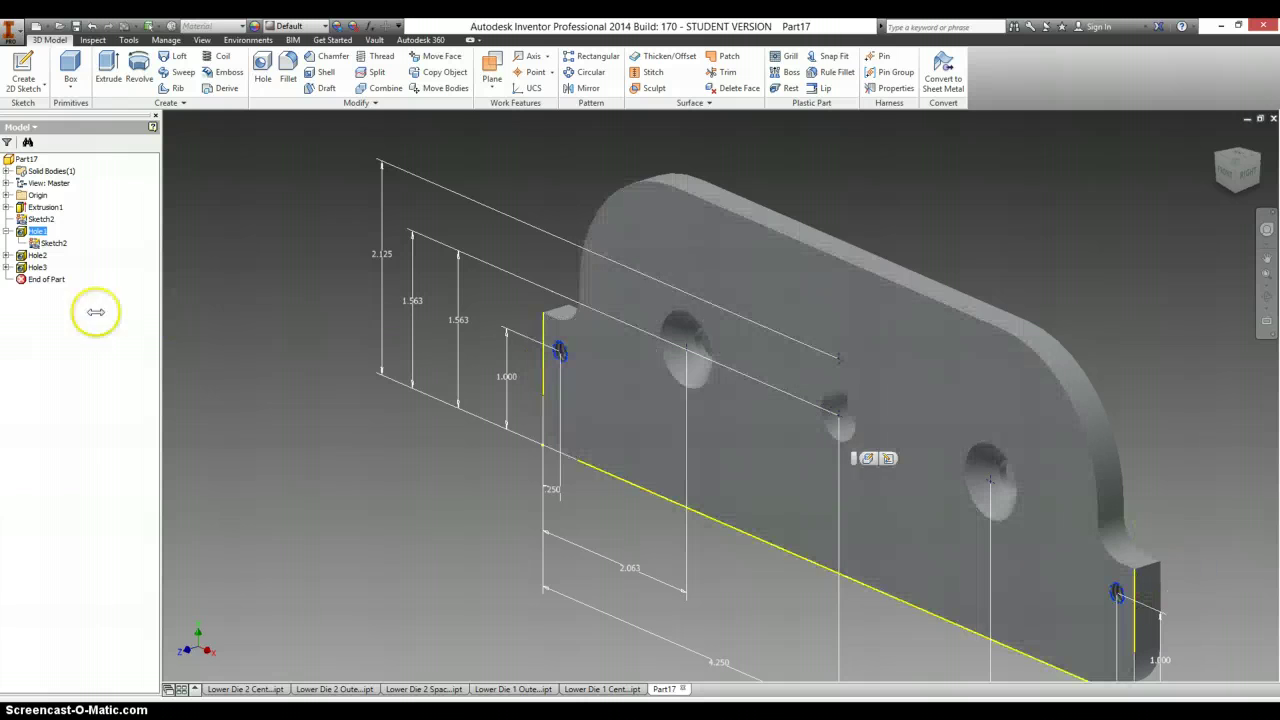
{"action": "double_click", "coordinate": [31, 241]}
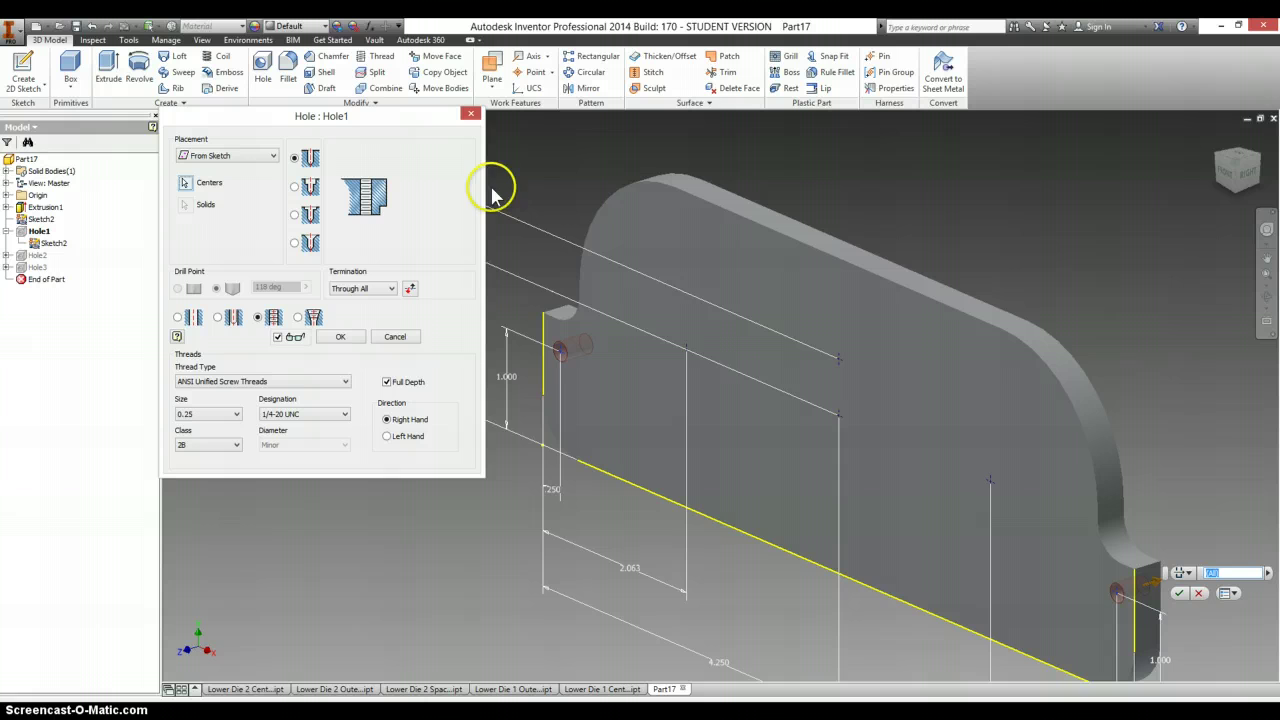
{"action": "left_click", "coordinate": [840, 362]}
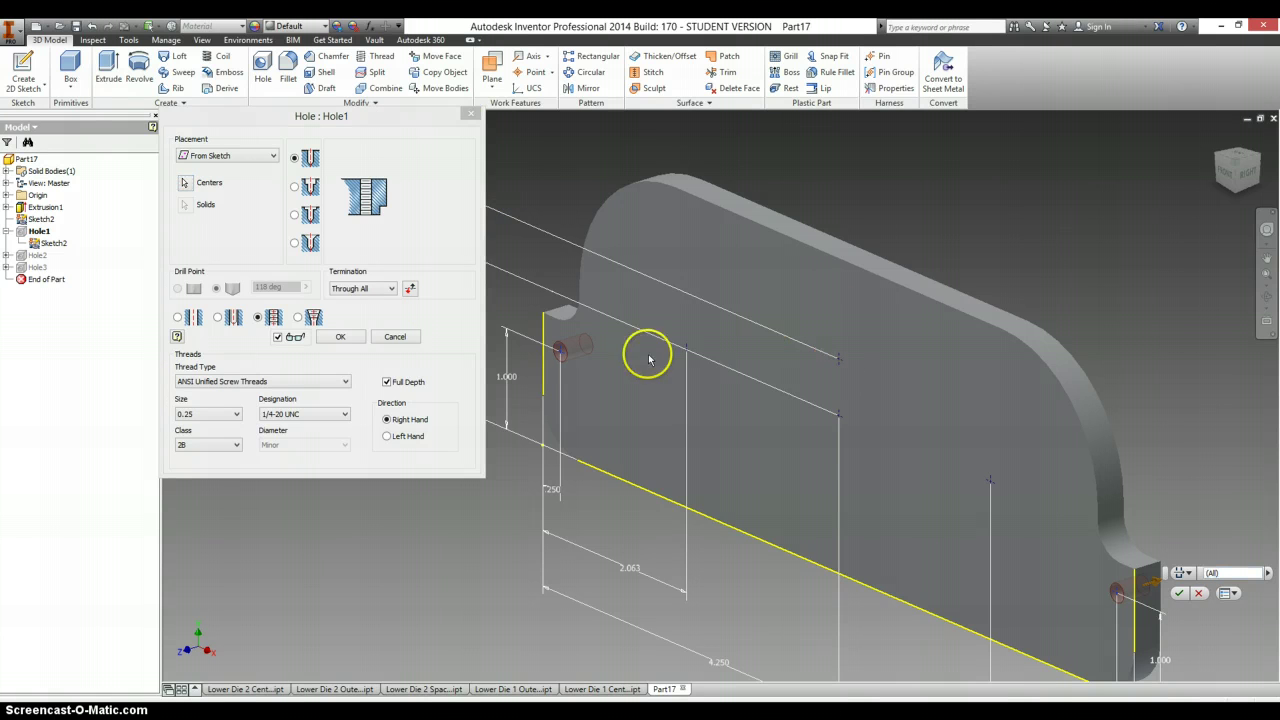
{"action": "left_click", "coordinate": [184, 182]}
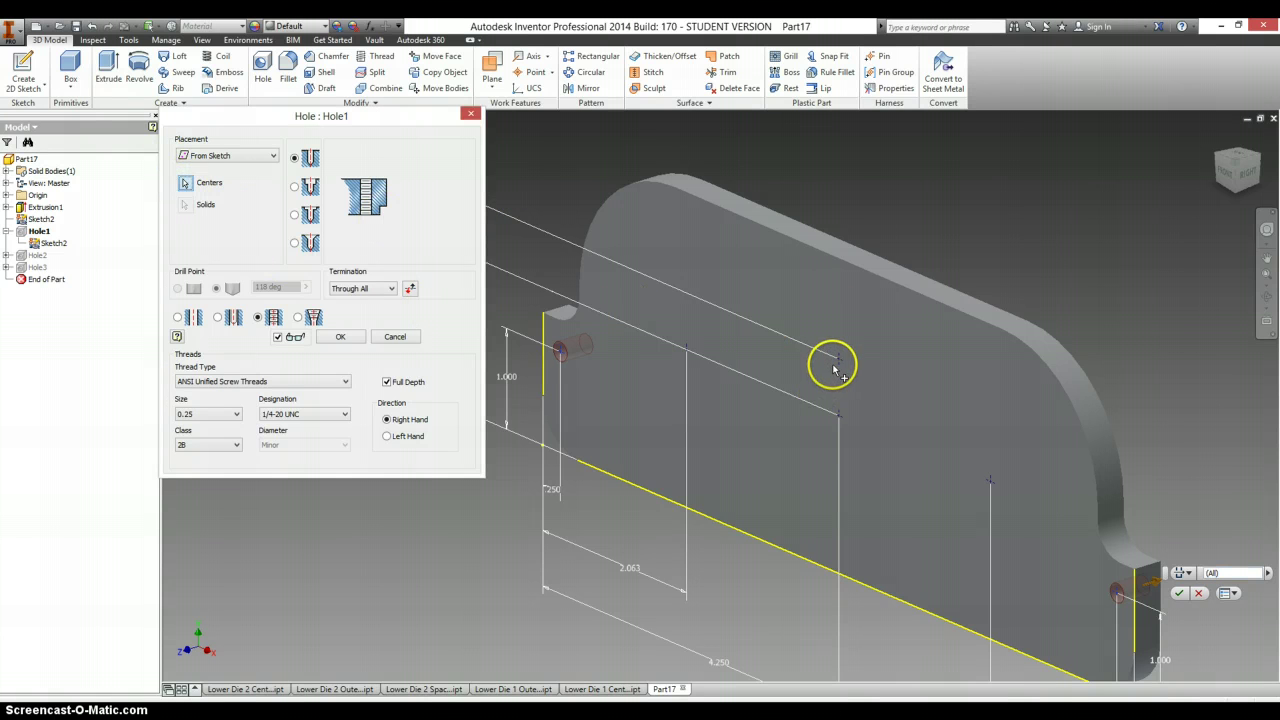
{"action": "left_click", "coordinate": [840, 364]}
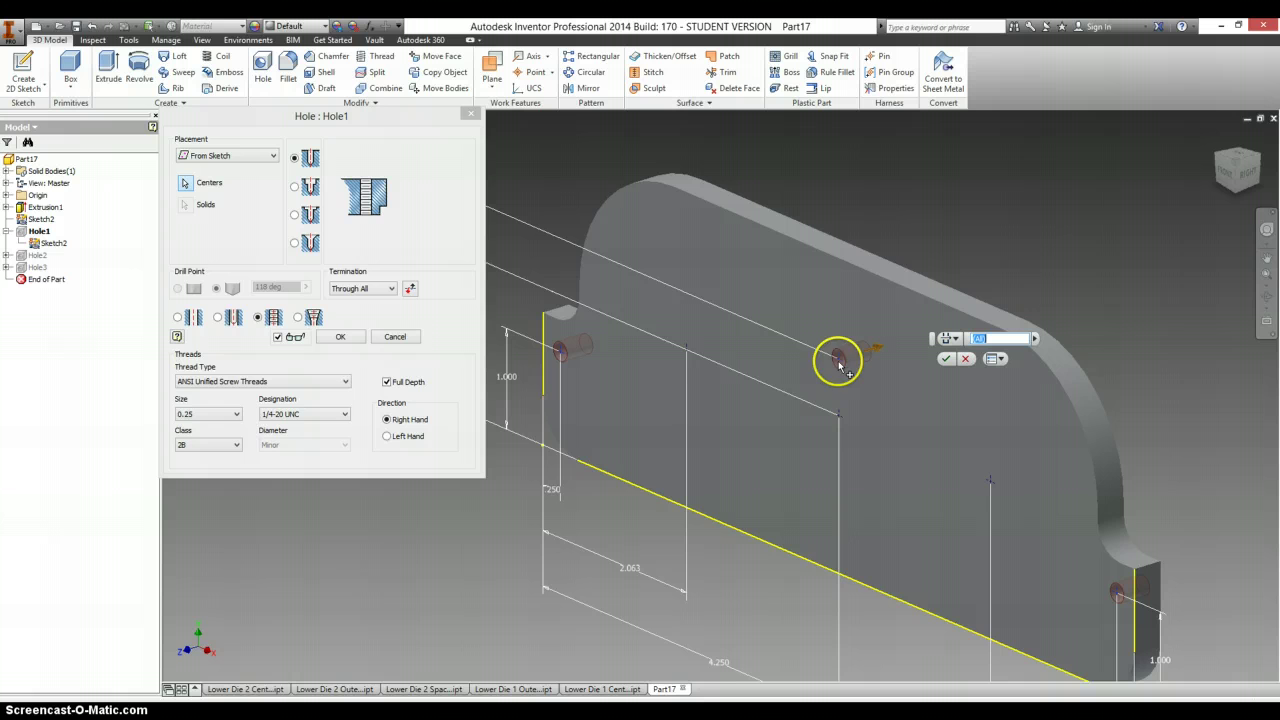
{"action": "left_click", "coordinate": [340, 336]}
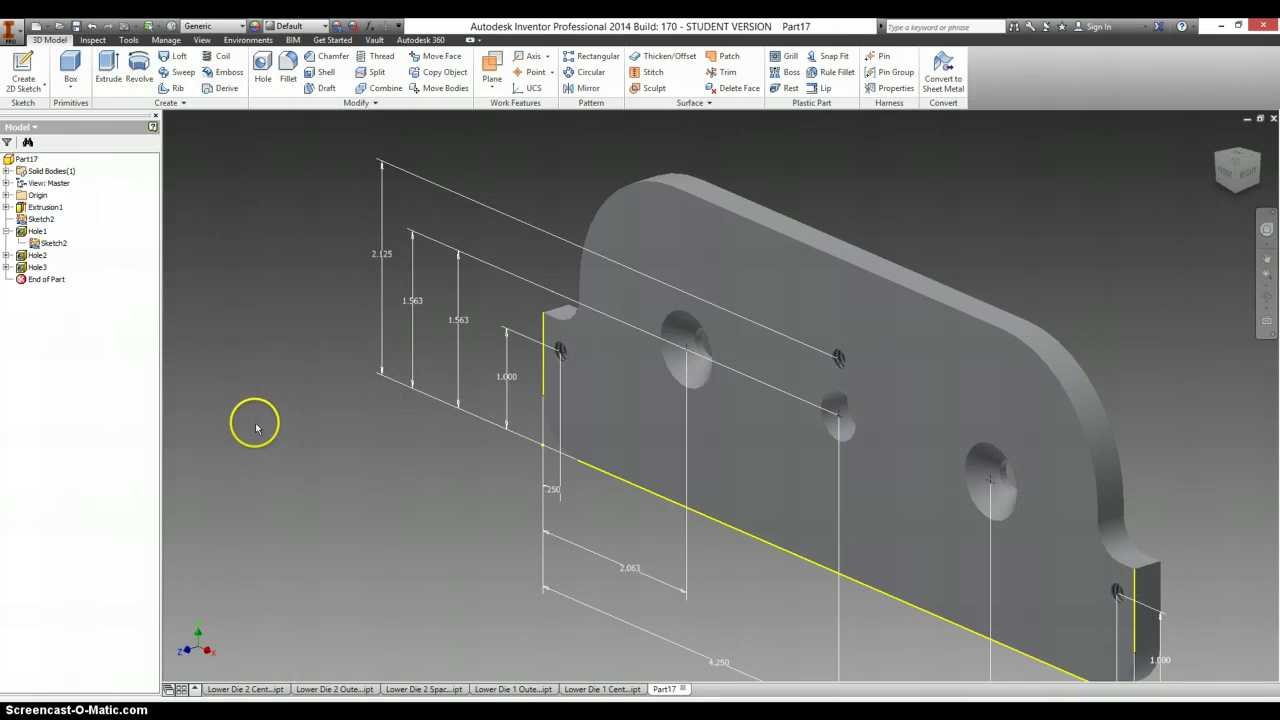
Hide the hole-center sketch and its dimensions on the plate
{"action": "left_click", "coordinate": [53, 243]}
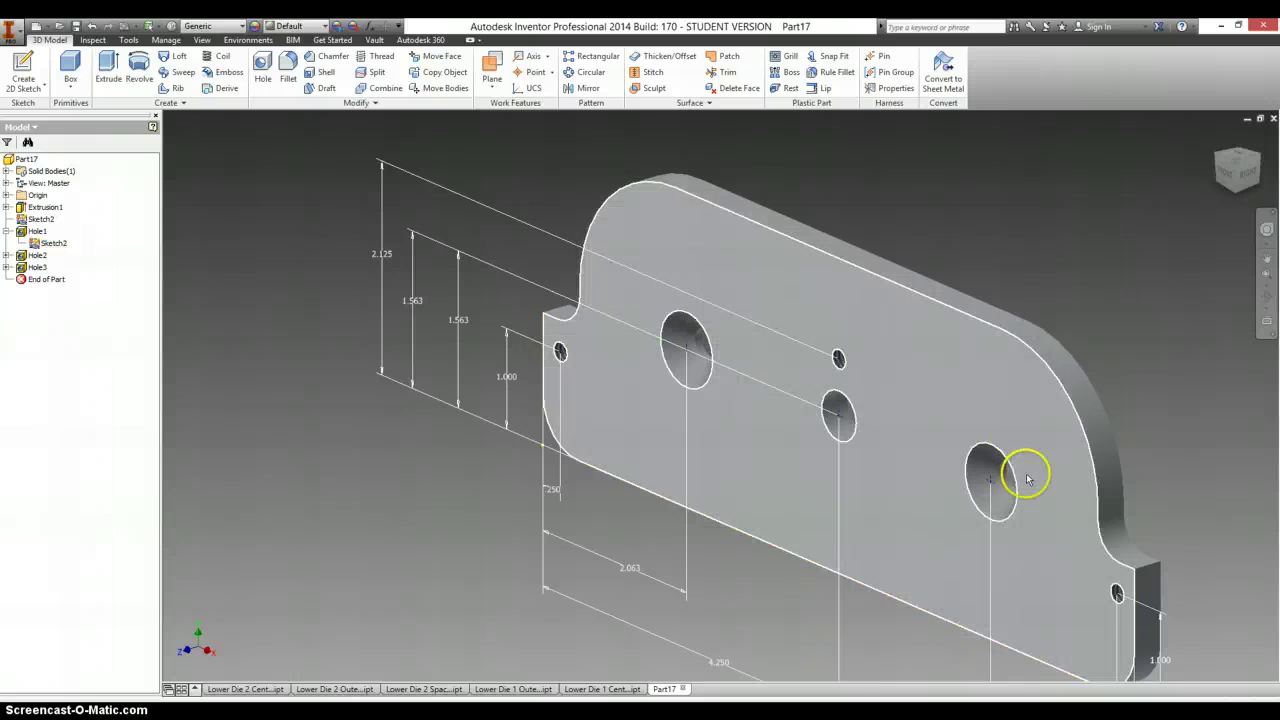
{"action": "right_click", "coordinate": [55, 244]}
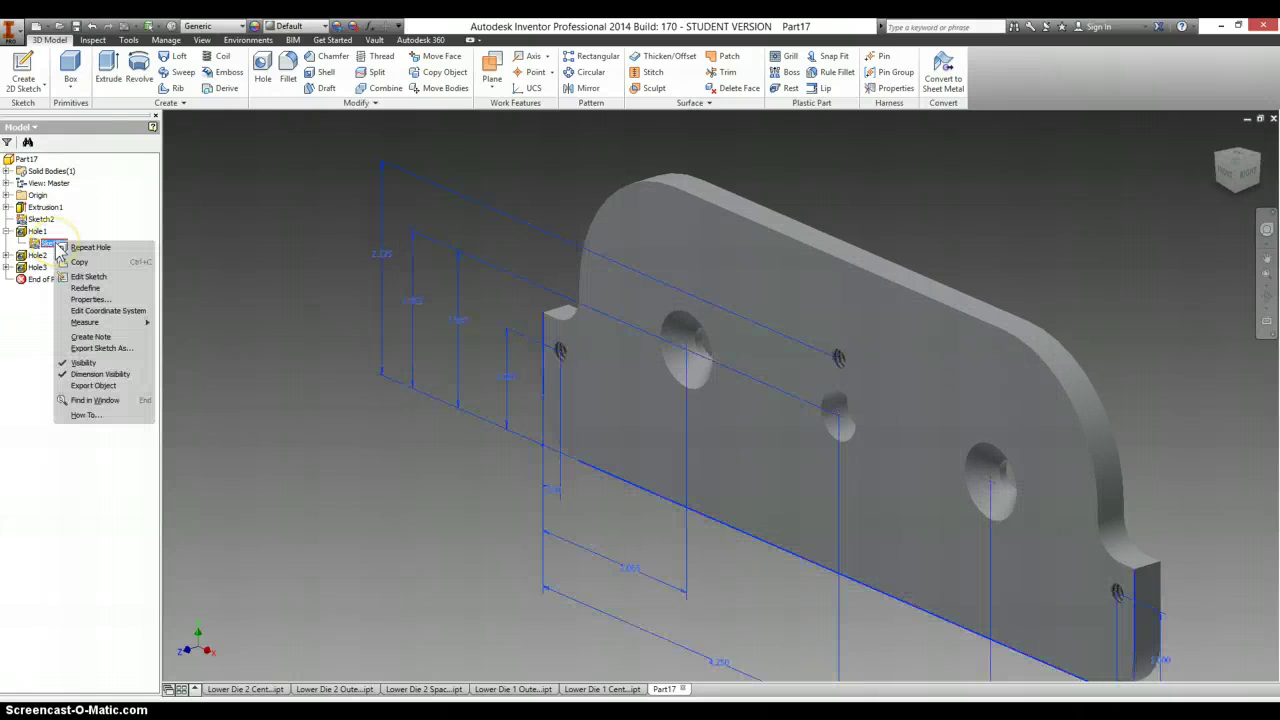
{"action": "left_click", "coordinate": [100, 362]}
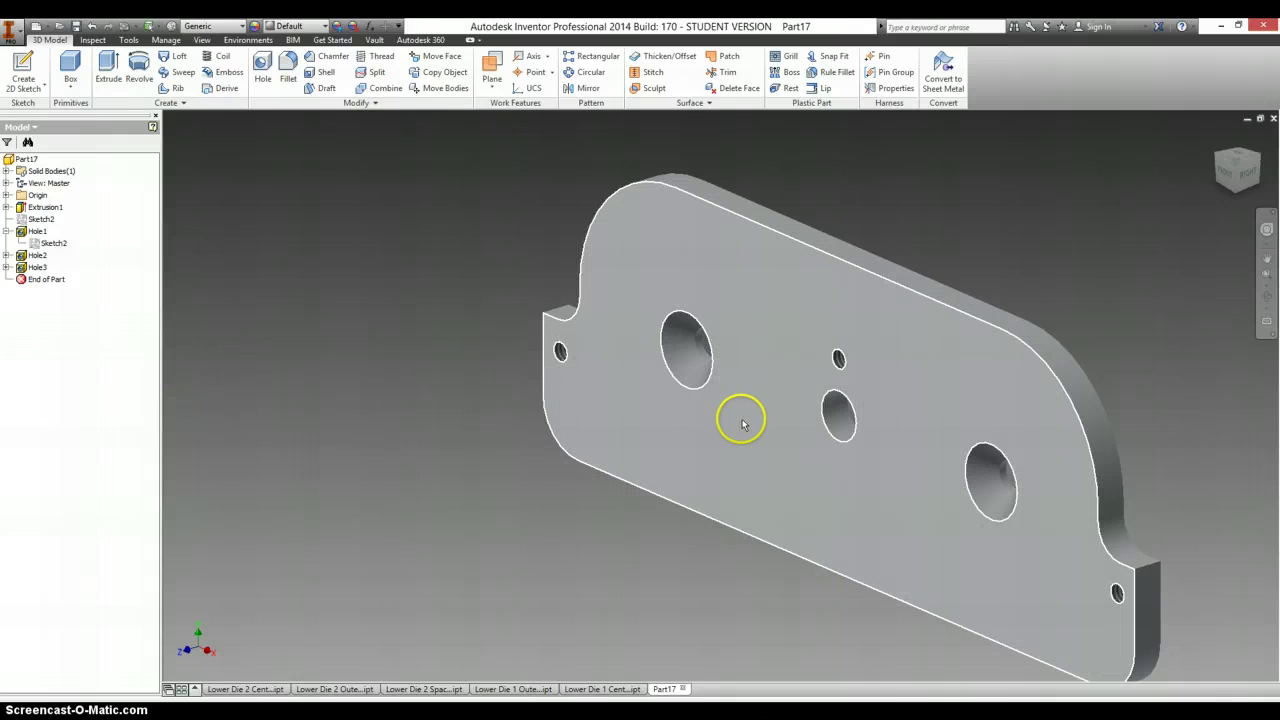
Check the number marking note in the drawing and start a sketch on the plate face opposite the countersinks
{"action": "key", "text": "alt+Tab"}
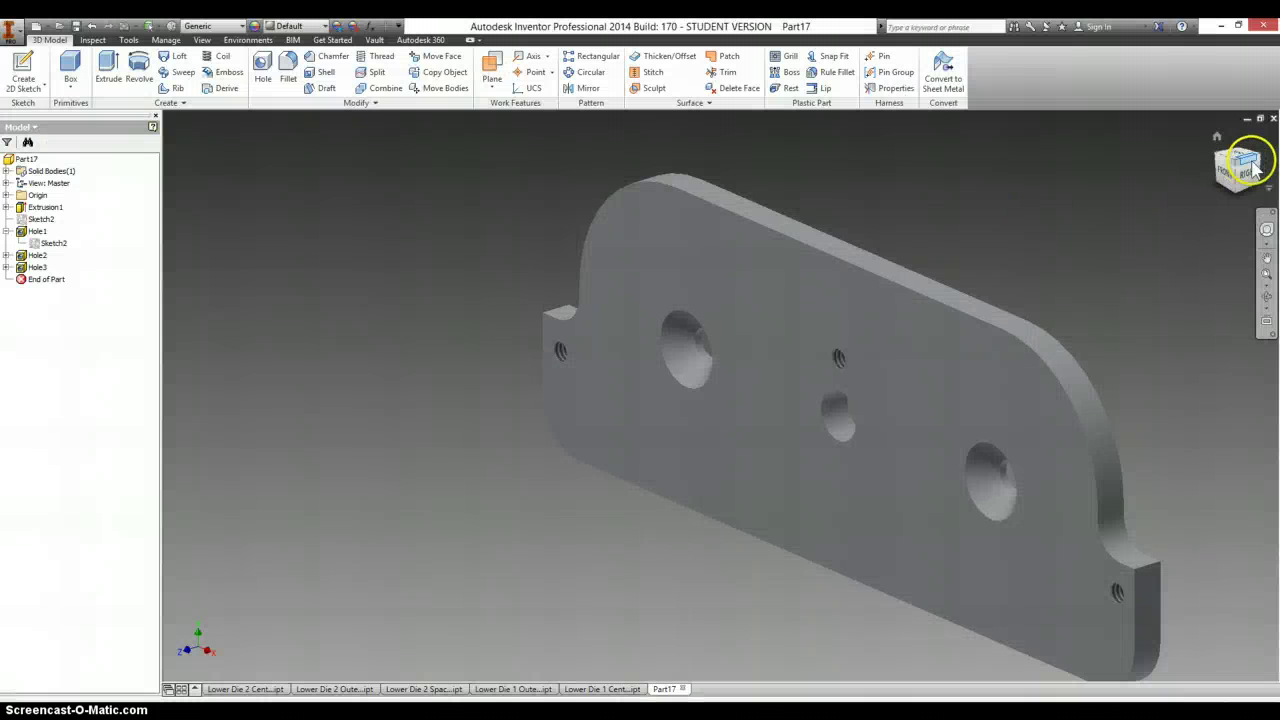
{"action": "left_click", "coordinate": [1260, 160]}
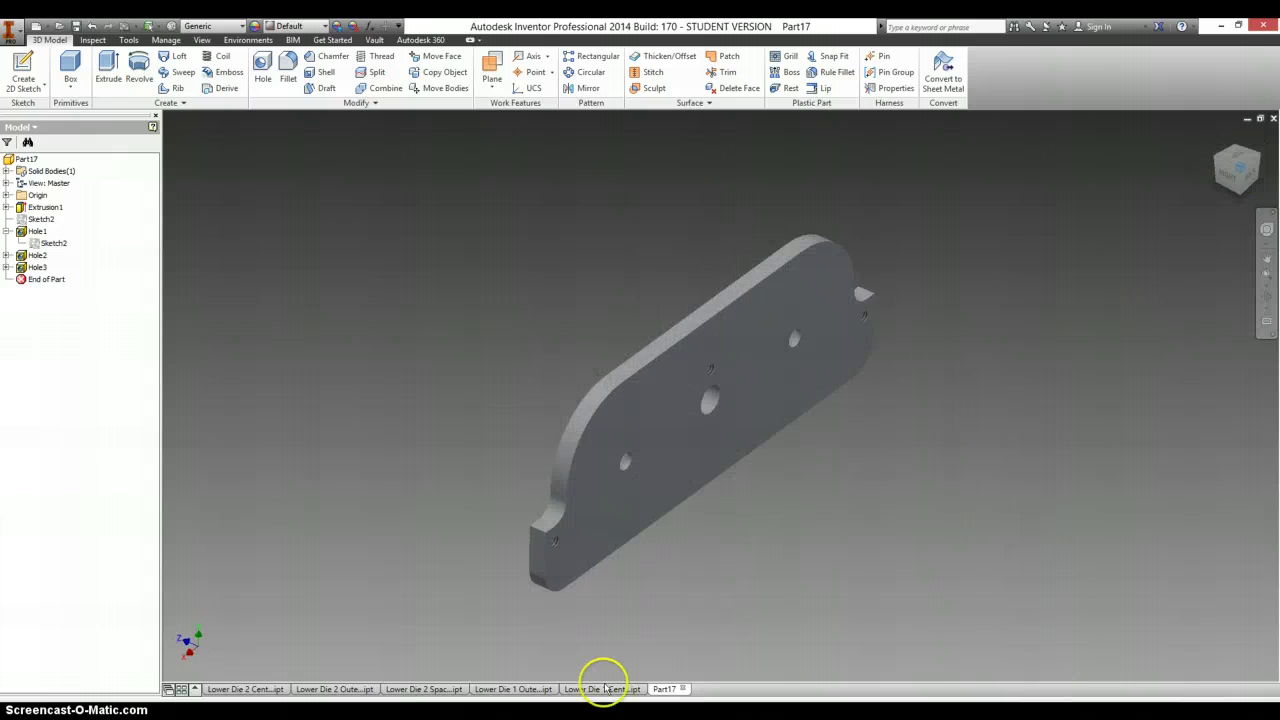
{"action": "right_click", "coordinate": [613, 515]}
{"action": "left_click", "coordinate": [610, 545]}
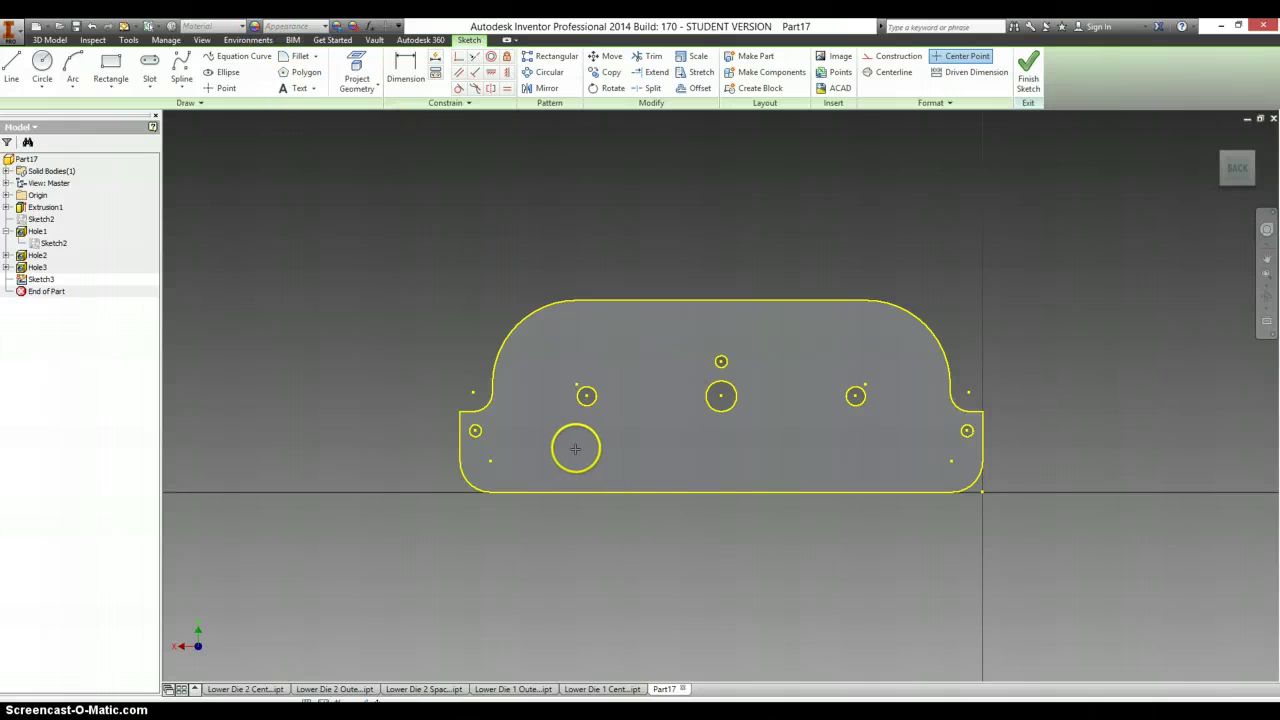
Add the bold sketch text "1" at size 0.5 in near the plate's lower left corner
{"action": "left_click", "coordinate": [592, 464]}
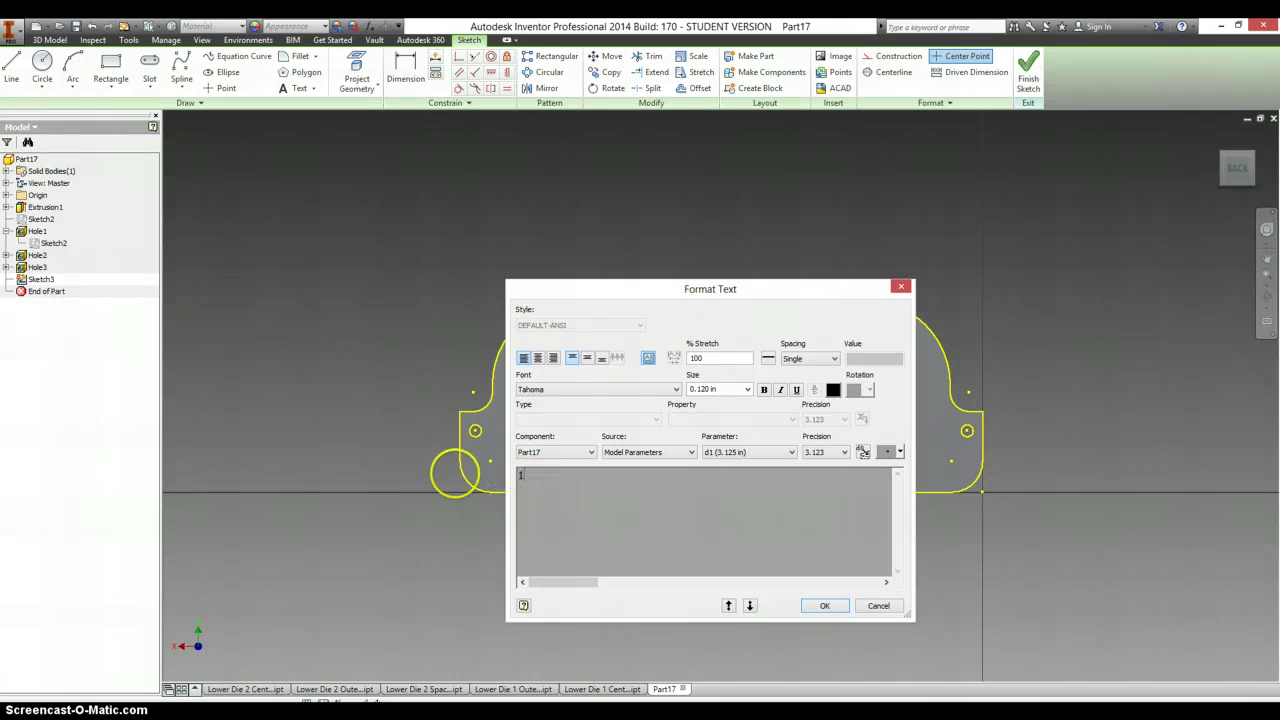
{"action": "left_click", "coordinate": [742, 391]}
{"action": "left_click", "coordinate": [747, 389]}
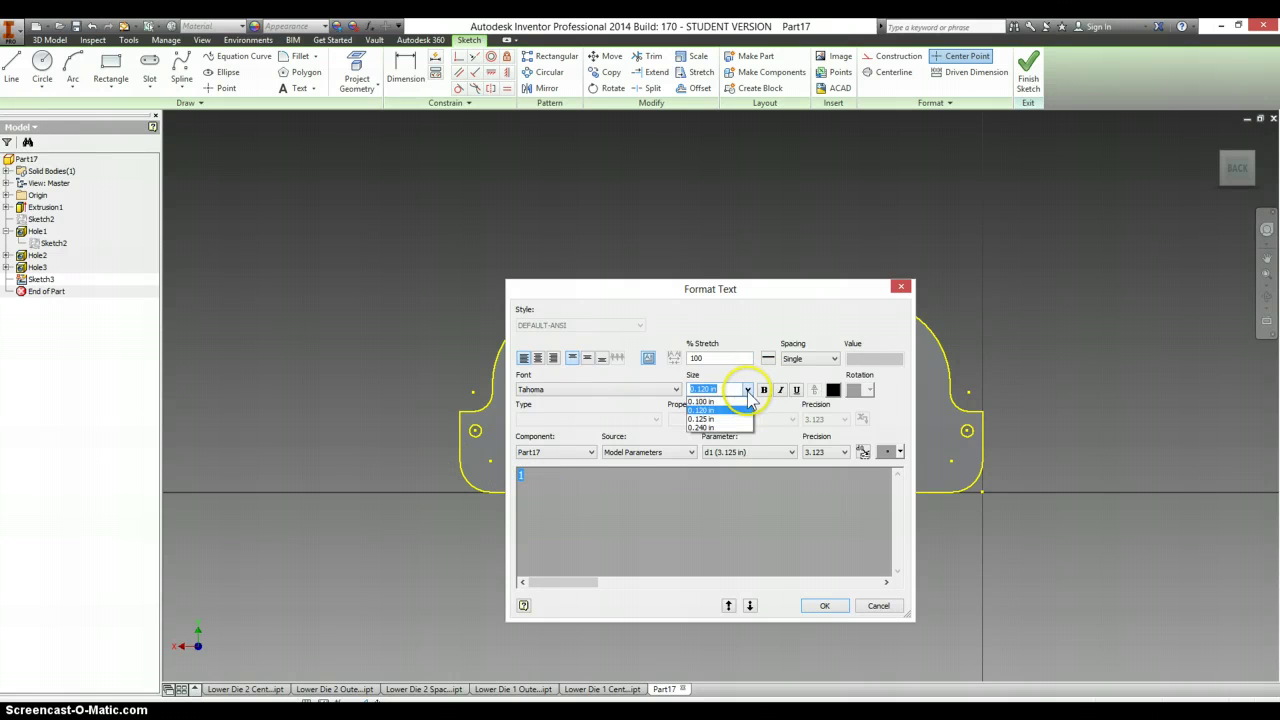
{"action": "left_click", "coordinate": [730, 427]}
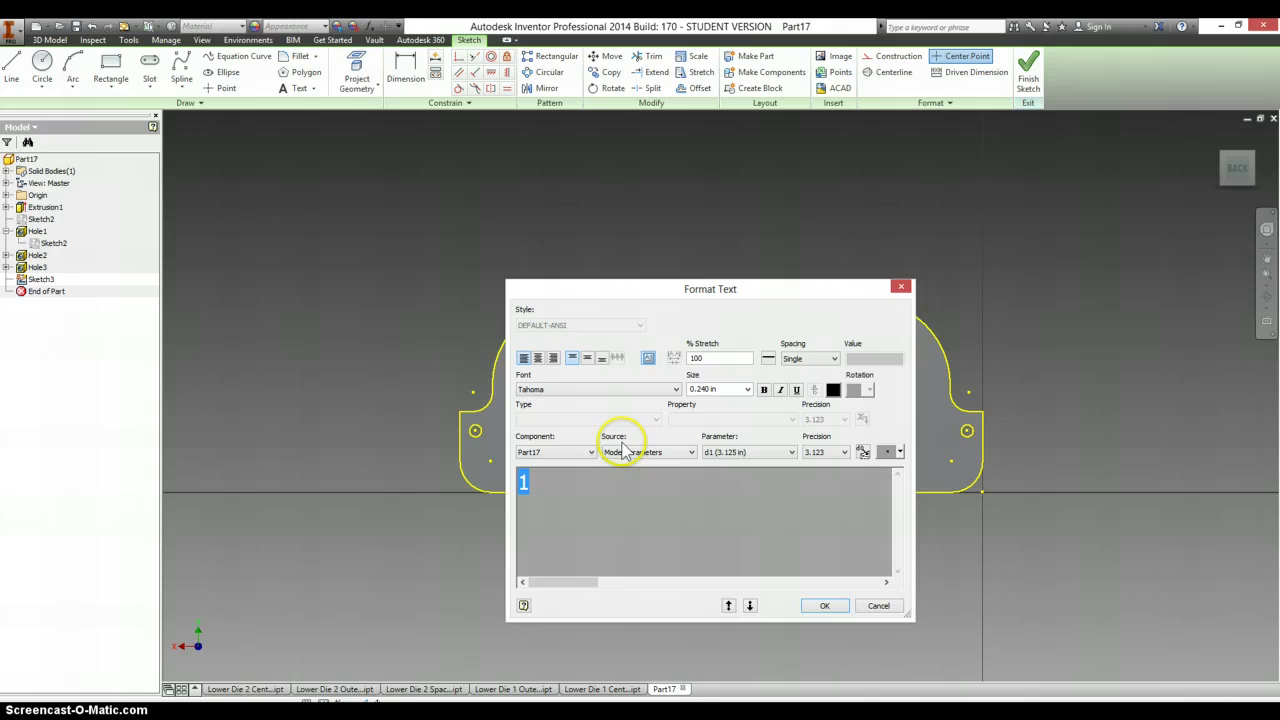
{"action": "left_click", "coordinate": [764, 390]}
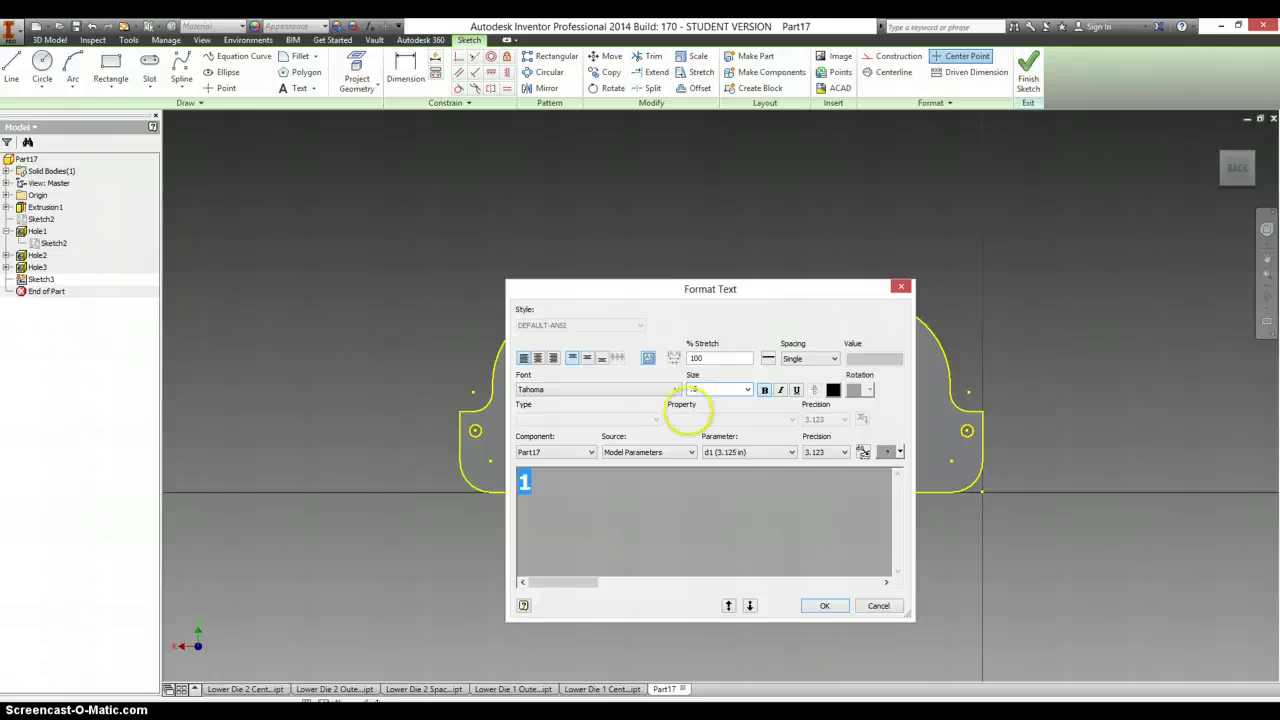
{"action": "left_click", "coordinate": [674, 500]}
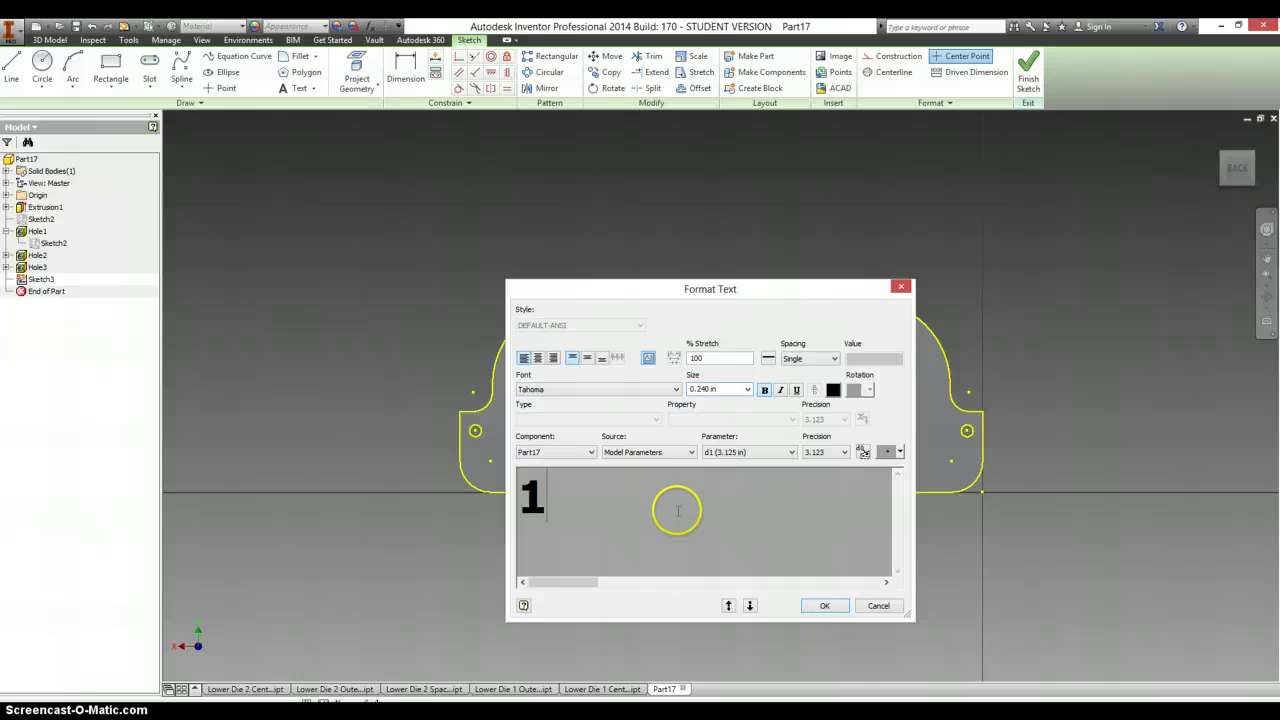
{"action": "left_click", "coordinate": [820, 606]}
{"action": "left_click_drag", "start_coordinate": [550, 476], "coordinate": [541, 469]}
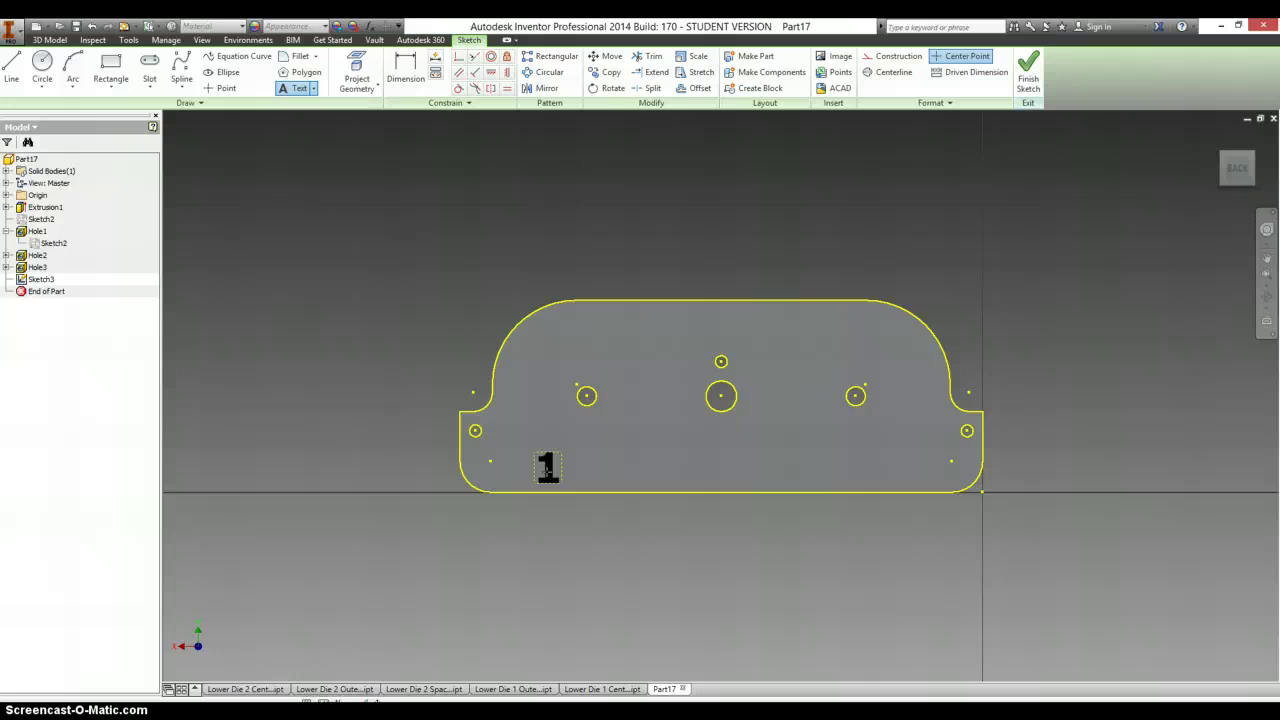
Reduce the size of the sketch text "1" to 0.3125 in
{"action": "double_click", "coordinate": [547, 470]}
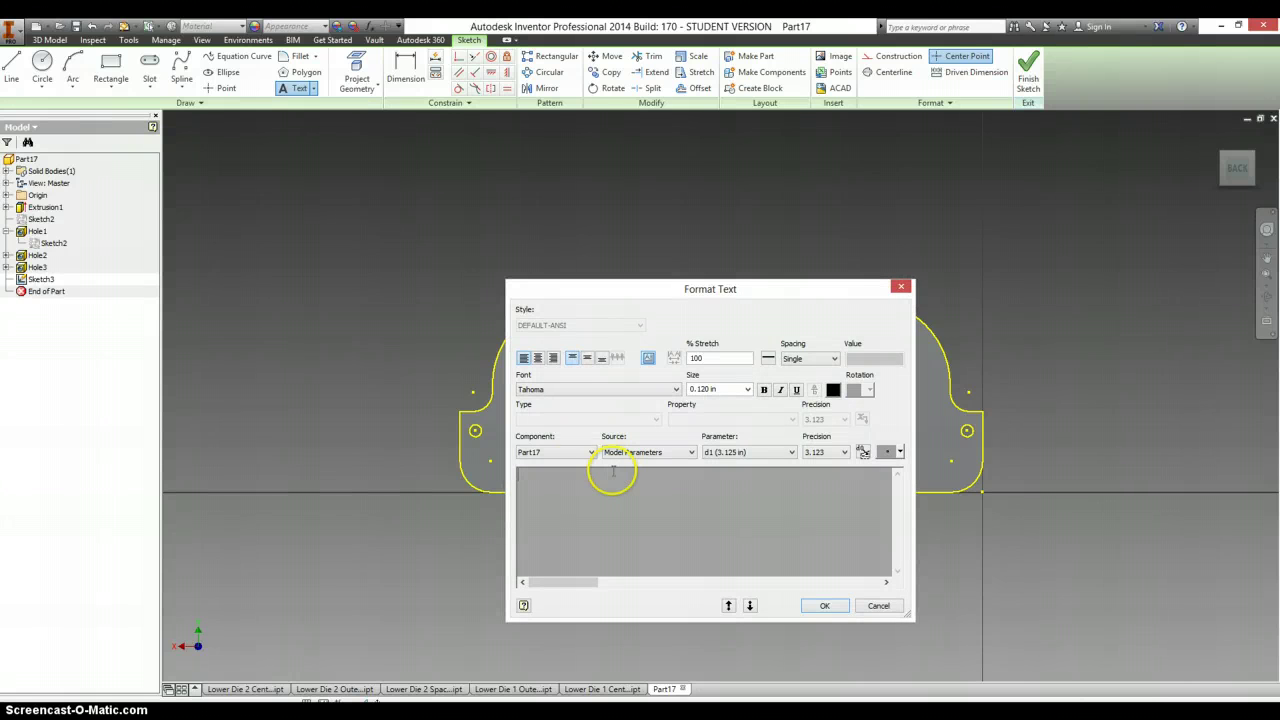
{"action": "left_click", "coordinate": [886, 605]}
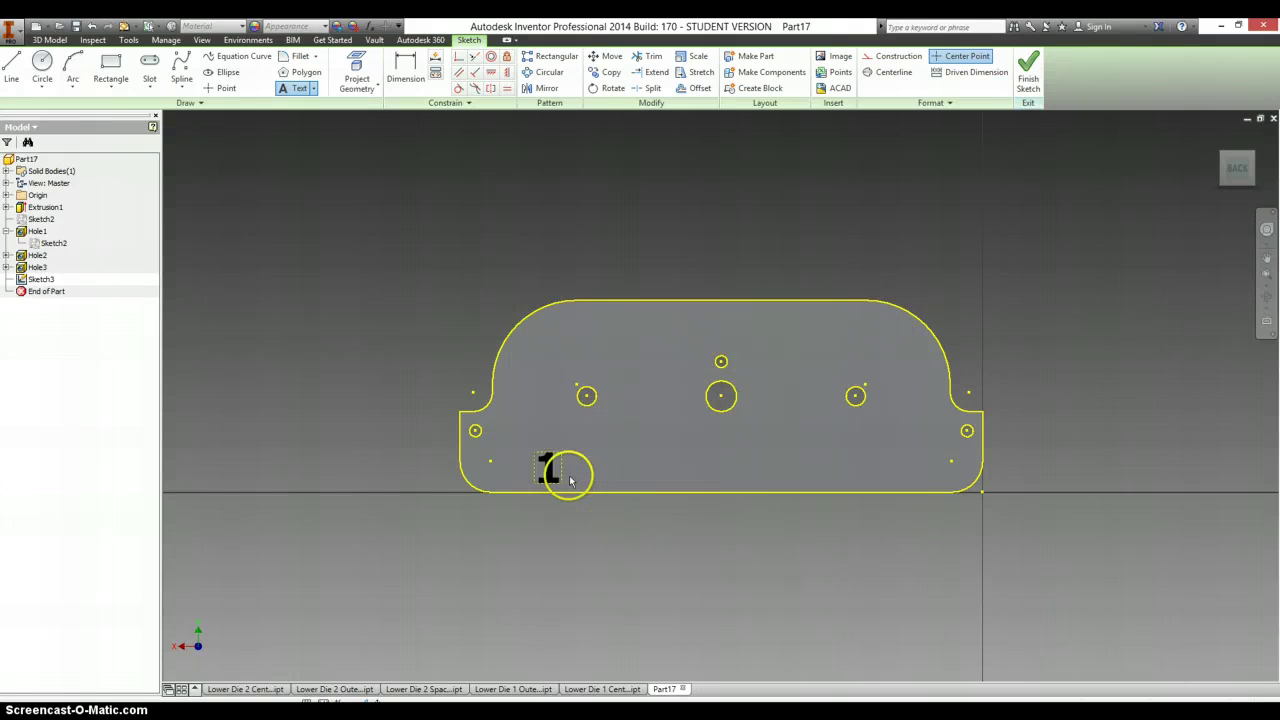
{"action": "left_click_drag", "start_coordinate": [570, 481], "coordinate": [547, 472]}
{"action": "double_click", "coordinate": [547, 470]}
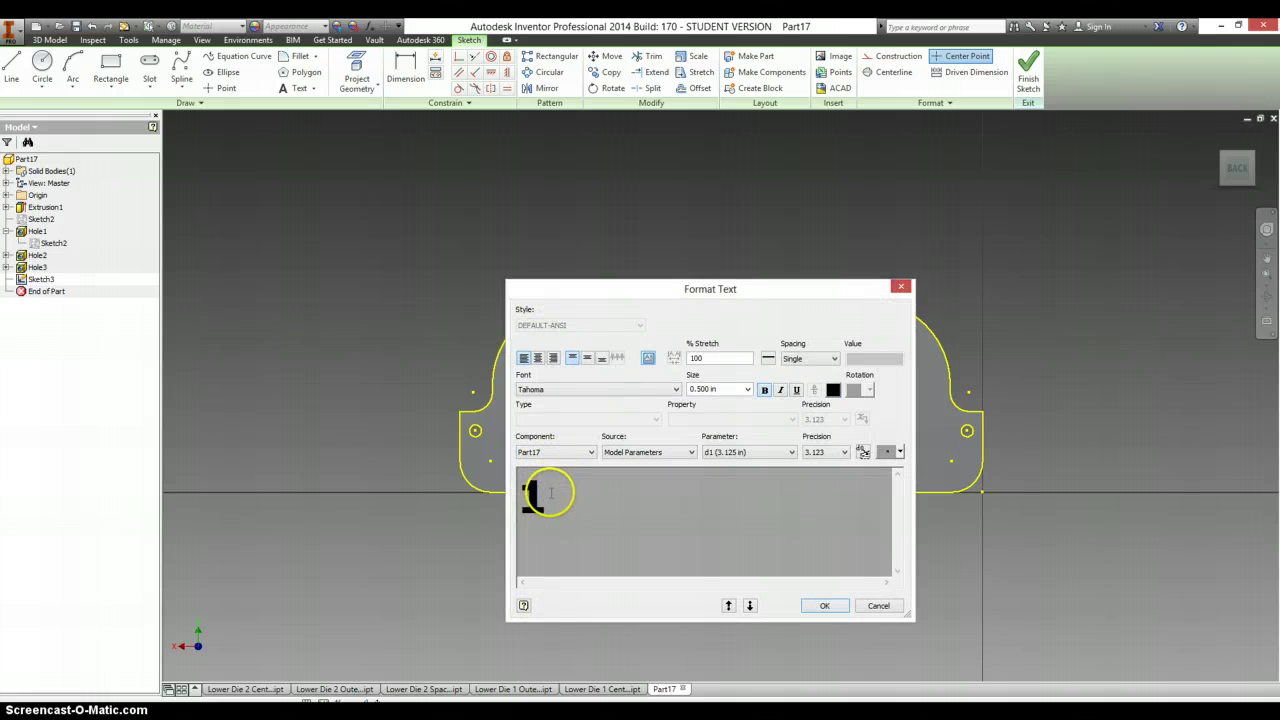
{"action": "double_click", "coordinate": [548, 492]}
{"action": "left_click", "coordinate": [715, 389]}
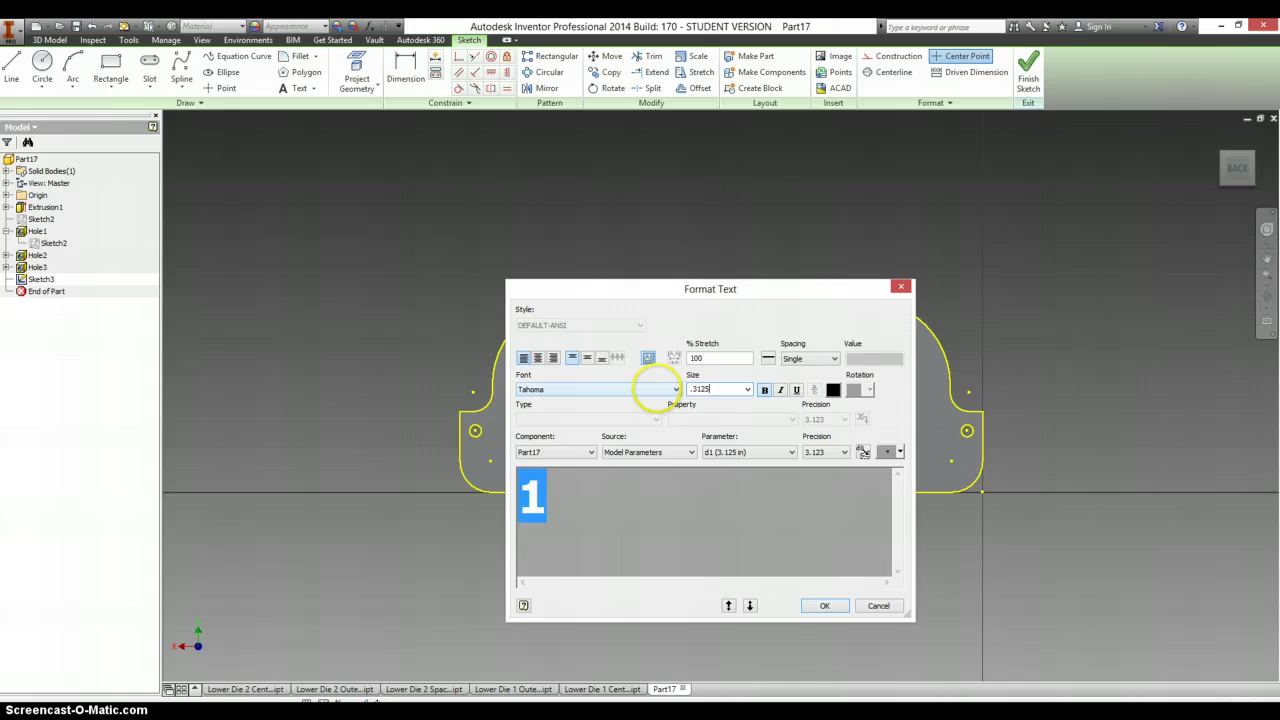
{"action": "key", "text": "Return"}
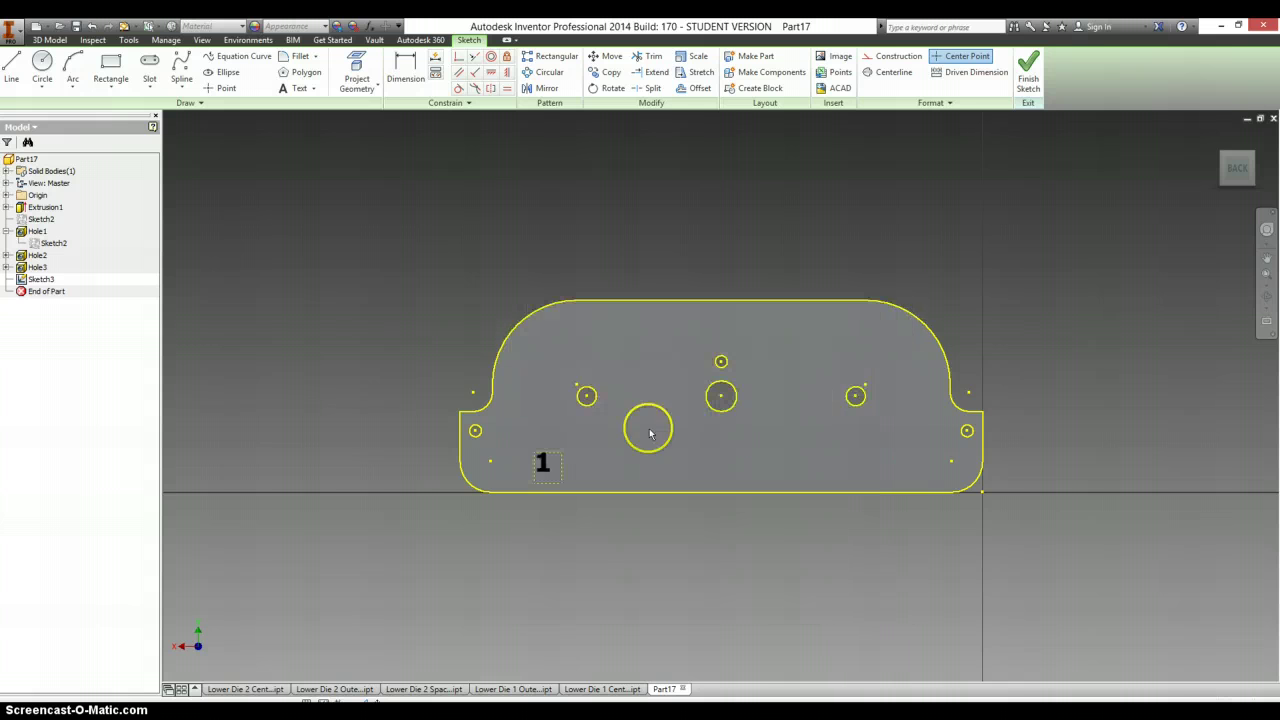
Make the text box around the "1" shorter and slightly wider
{"action": "left_click", "coordinate": [544, 468]}
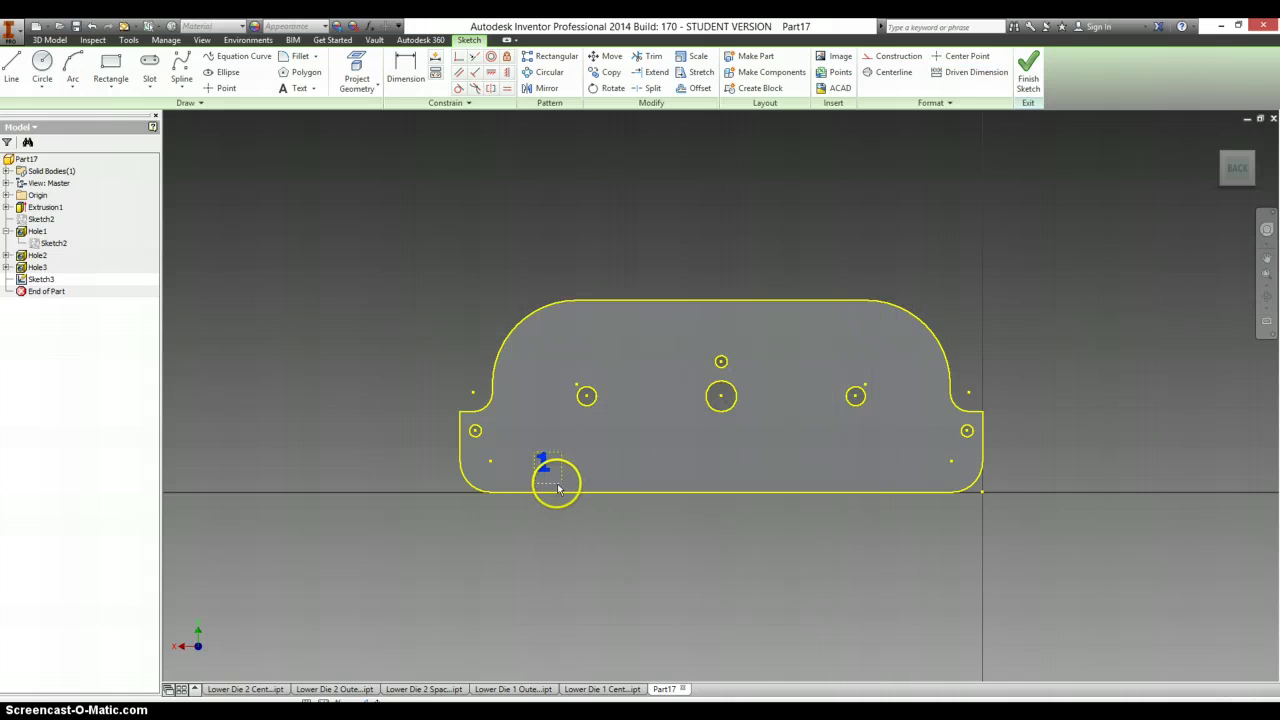
{"action": "left_click_drag", "start_coordinate": [548, 490], "coordinate": [531, 470]}
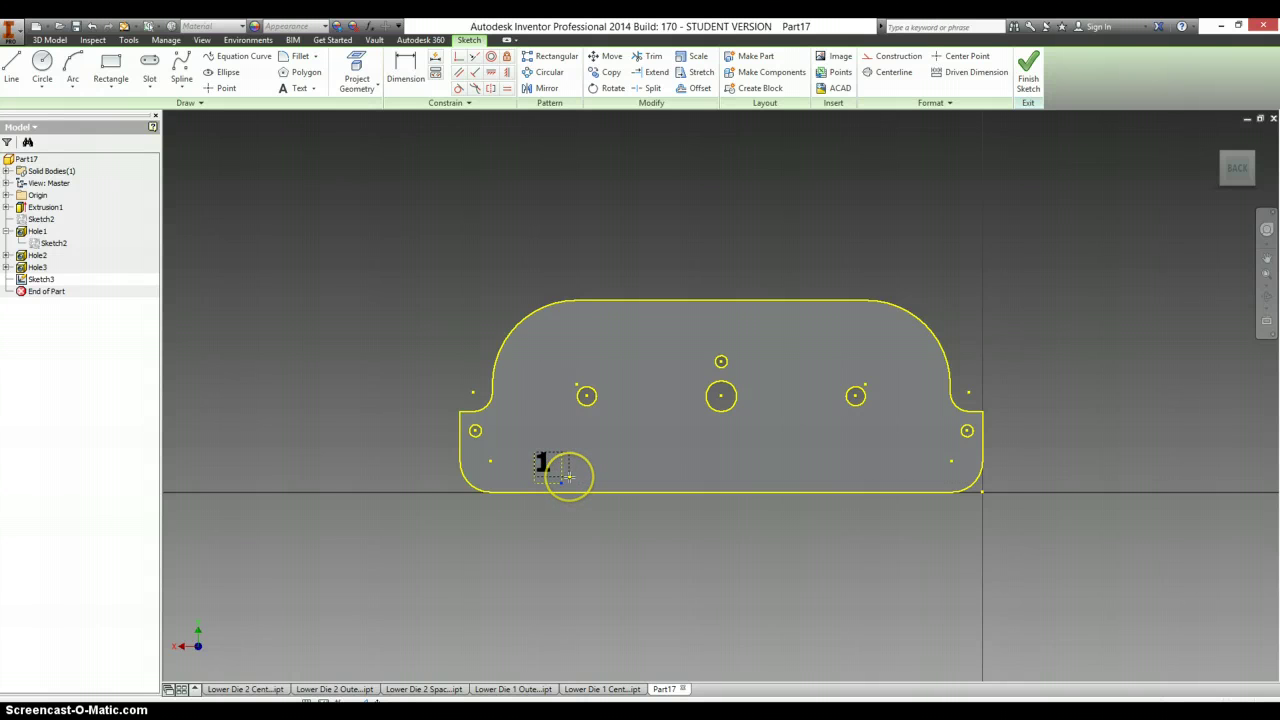
{"action": "left_click_drag", "start_coordinate": [563, 475], "coordinate": [545, 470]}
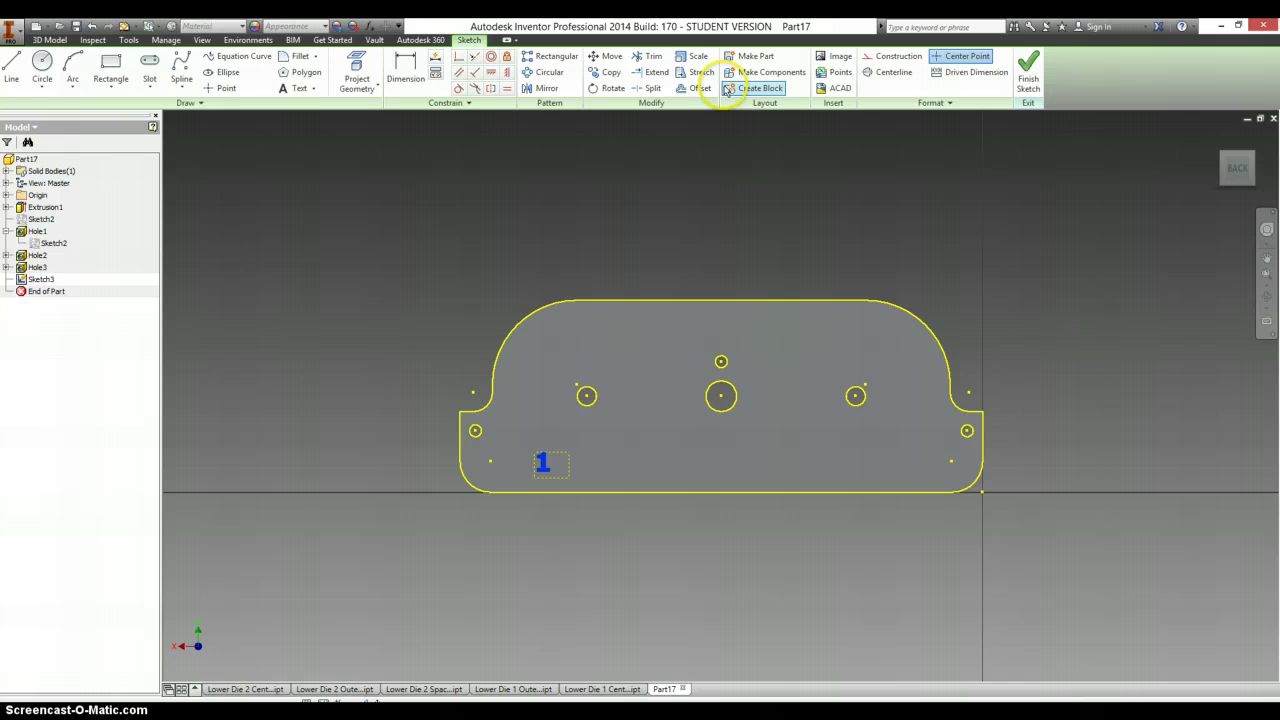
Rotate the text "1" by 270 degrees about the lower right corner of its text box
{"action": "left_click", "coordinate": [612, 88]}
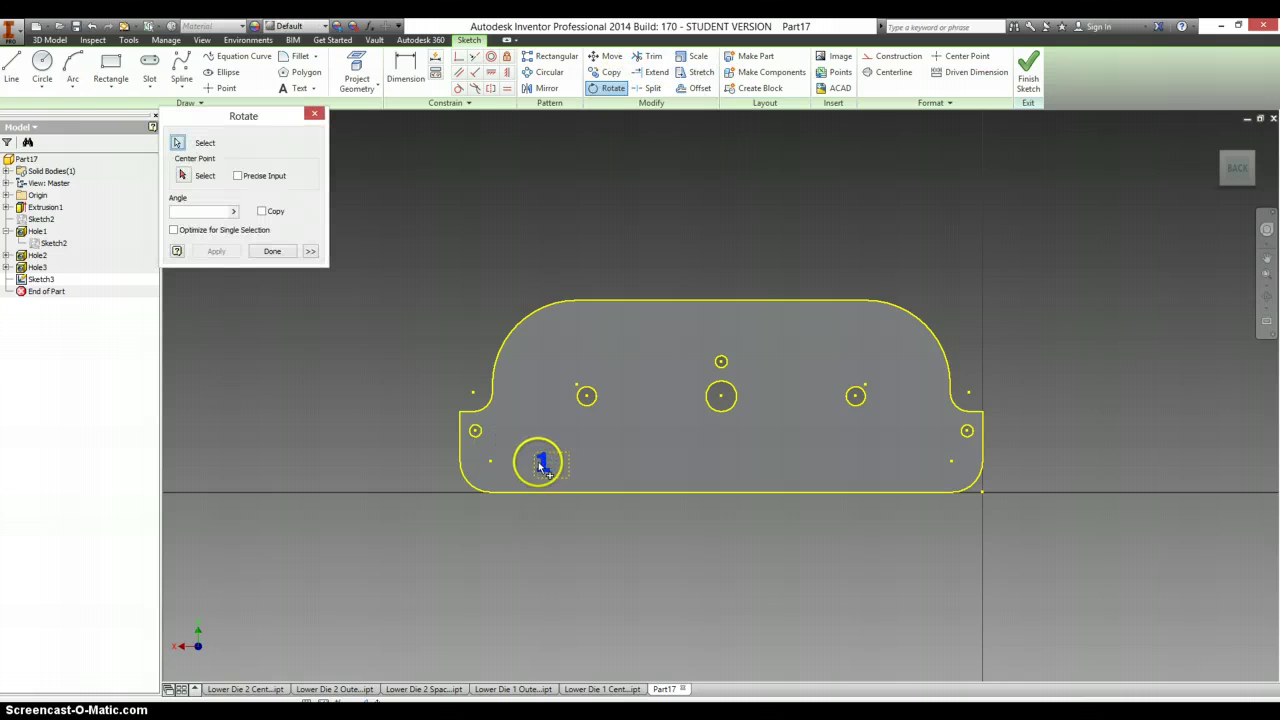
{"action": "left_click", "coordinate": [183, 175]}
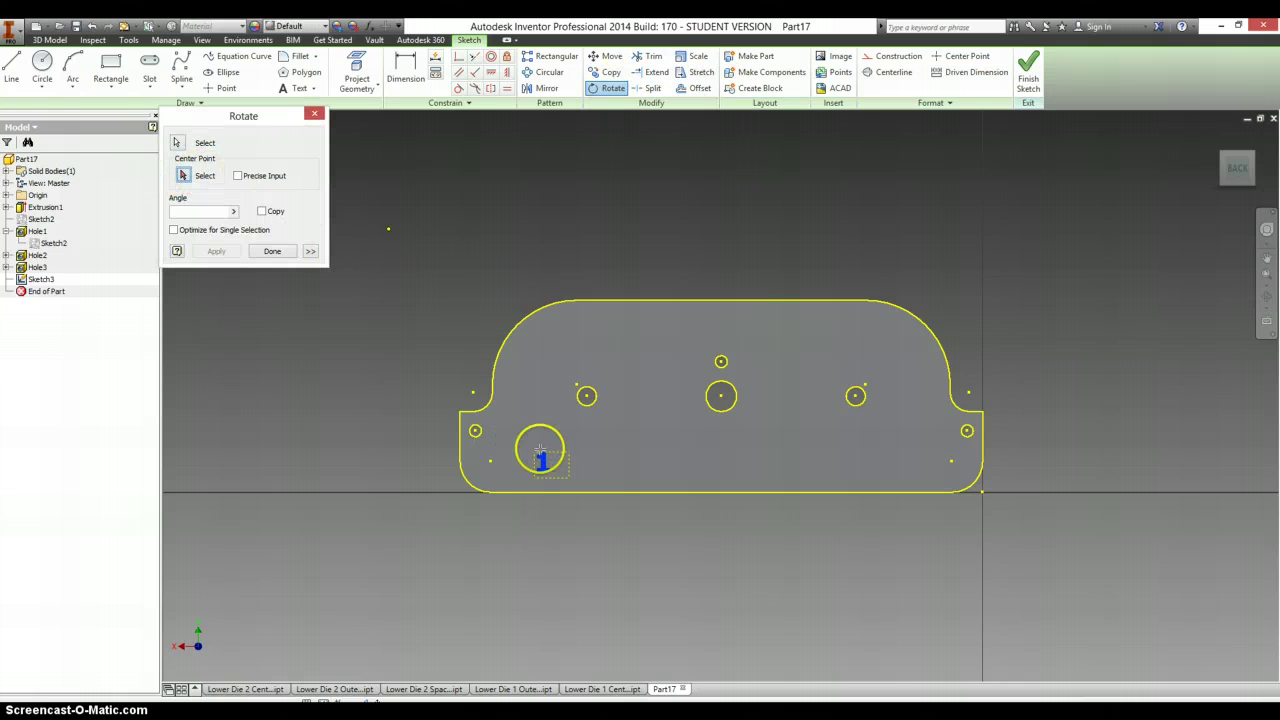
{"action": "left_click", "coordinate": [569, 477]}
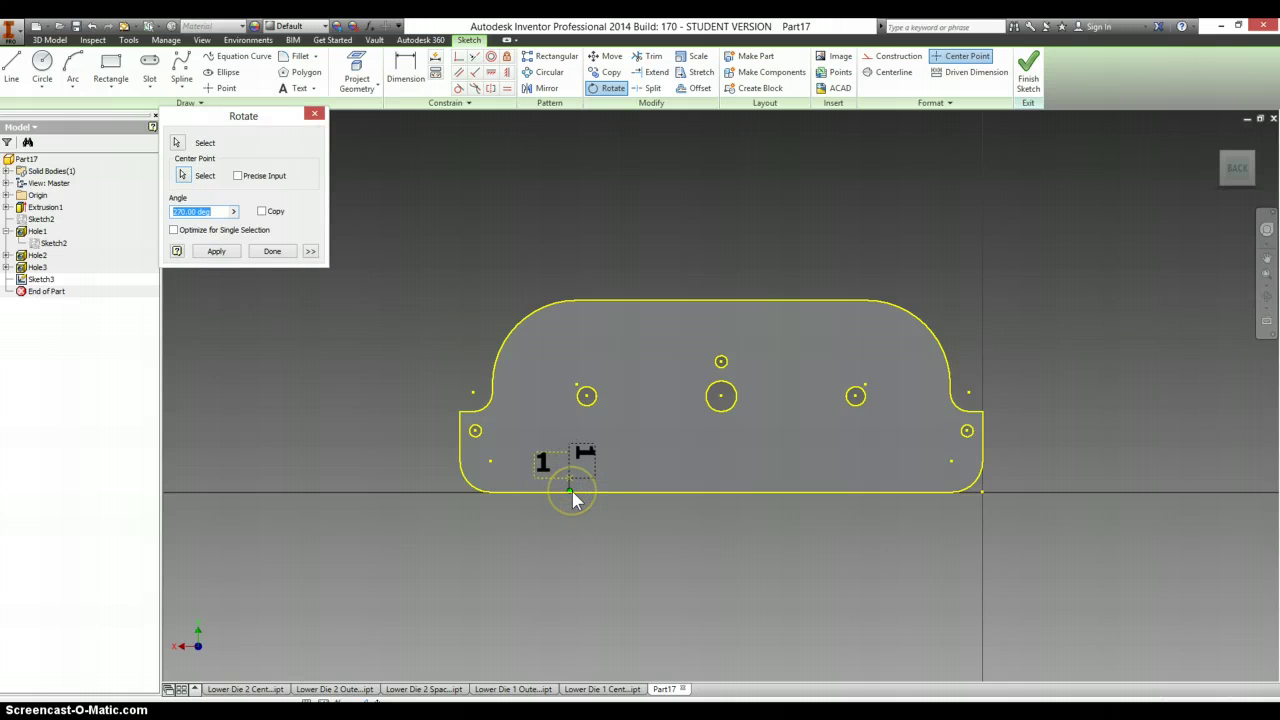
{"action": "left_click", "coordinate": [573, 500]}
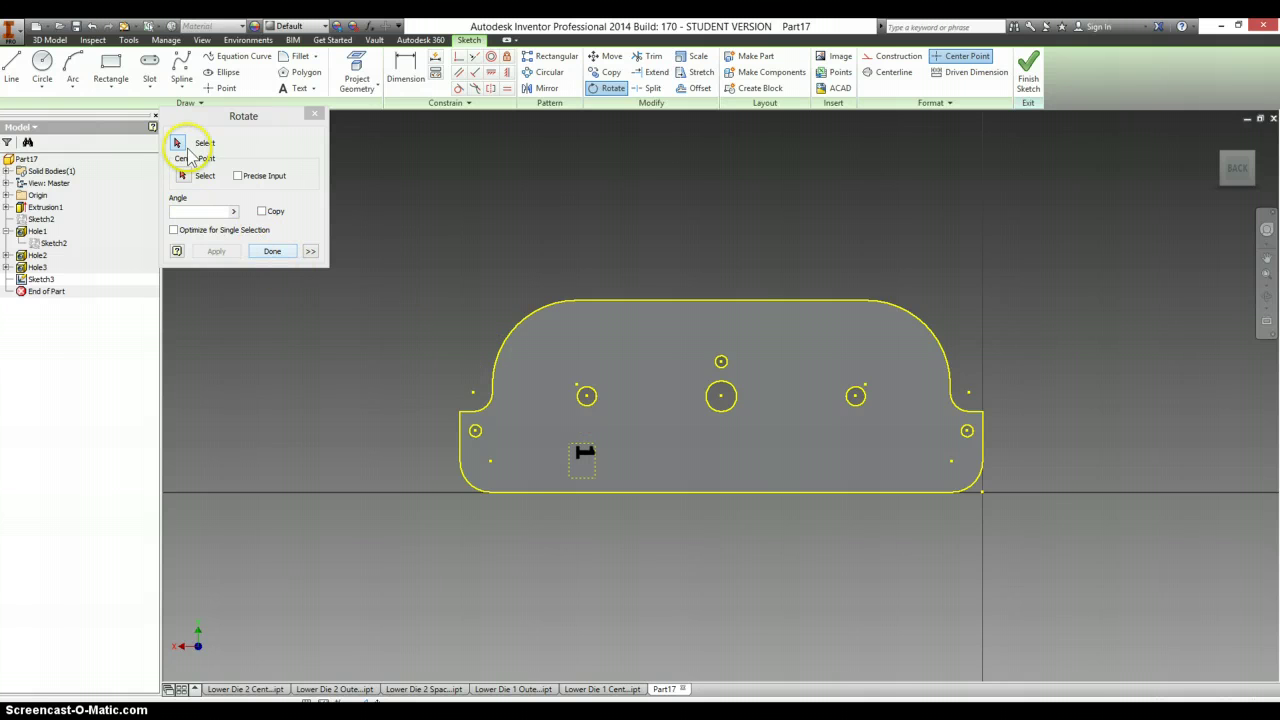
{"action": "left_click", "coordinate": [313, 116]}
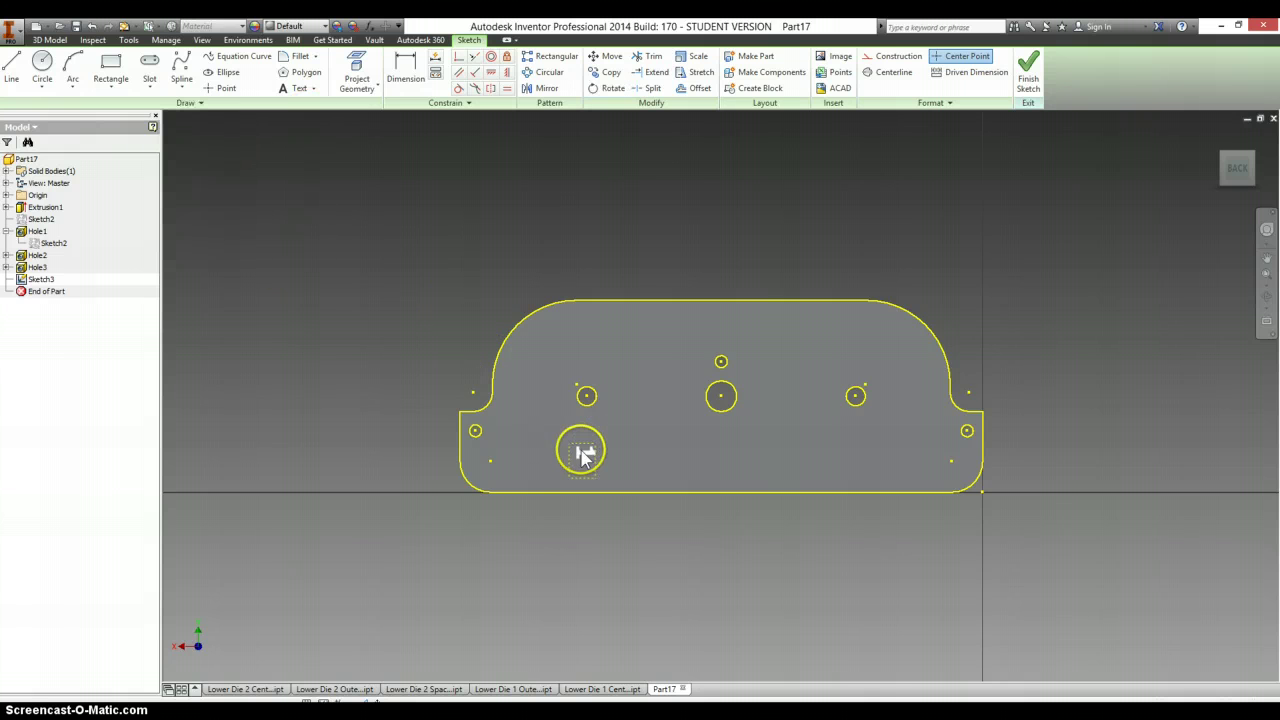
Move the rotated "1" just below the tapped hole at the plate's left end, checking its placement in the drawing
{"action": "left_click_drag", "start_coordinate": [574, 449], "coordinate": [486, 451]}
{"action": "key", "text": "alt+Tab"}
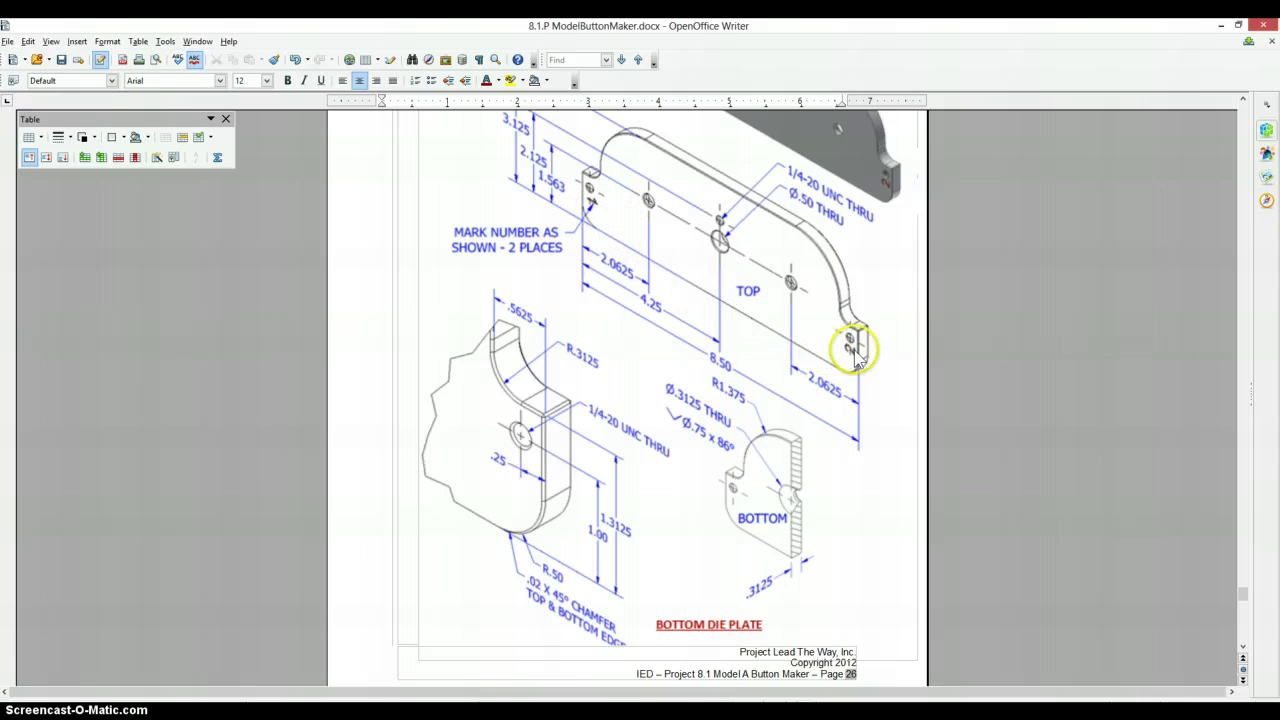
{"action": "key", "text": "alt+Tab"}
{"action": "mouse_move", "coordinate": [730, 433]}
{"action": "left_mouse_down"}
{"action": "mouse_move", "coordinate": [528, 472]}
{"action": "mouse_move", "coordinate": [477, 458]}
{"action": "mouse_move", "coordinate": [515, 455]}
{"action": "left_mouse_up"}
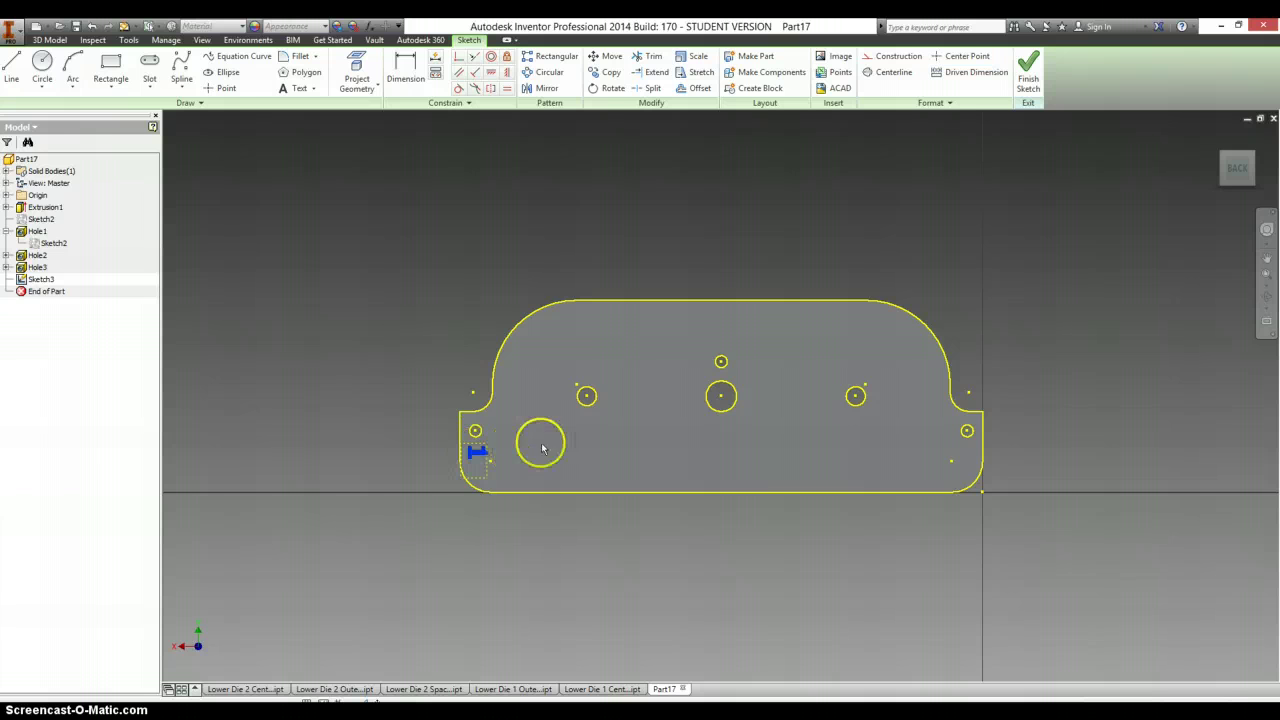
Copy the "1" toward the plate's right end and rotate the copy half a turn about its text box's lower left corner
{"action": "mouse_move", "coordinate": [556, 460]}
{"action": "left_mouse_down"}
{"action": "mouse_move", "coordinate": [566, 463]}
{"action": "mouse_move", "coordinate": [481, 456]}
{"action": "mouse_move", "coordinate": [821, 462]}
{"action": "mouse_move", "coordinate": [533, 463]}
{"action": "mouse_move", "coordinate": [805, 457]}
{"action": "mouse_move", "coordinate": [530, 452]}
{"action": "mouse_move", "coordinate": [563, 520]}
{"action": "mouse_move", "coordinate": [695, 535]}
{"action": "mouse_move", "coordinate": [294, 580]}
{"action": "mouse_move", "coordinate": [346, 545]}
{"action": "mouse_move", "coordinate": [673, 527]}
{"action": "mouse_move", "coordinate": [689, 538]}
{"action": "left_mouse_up"}
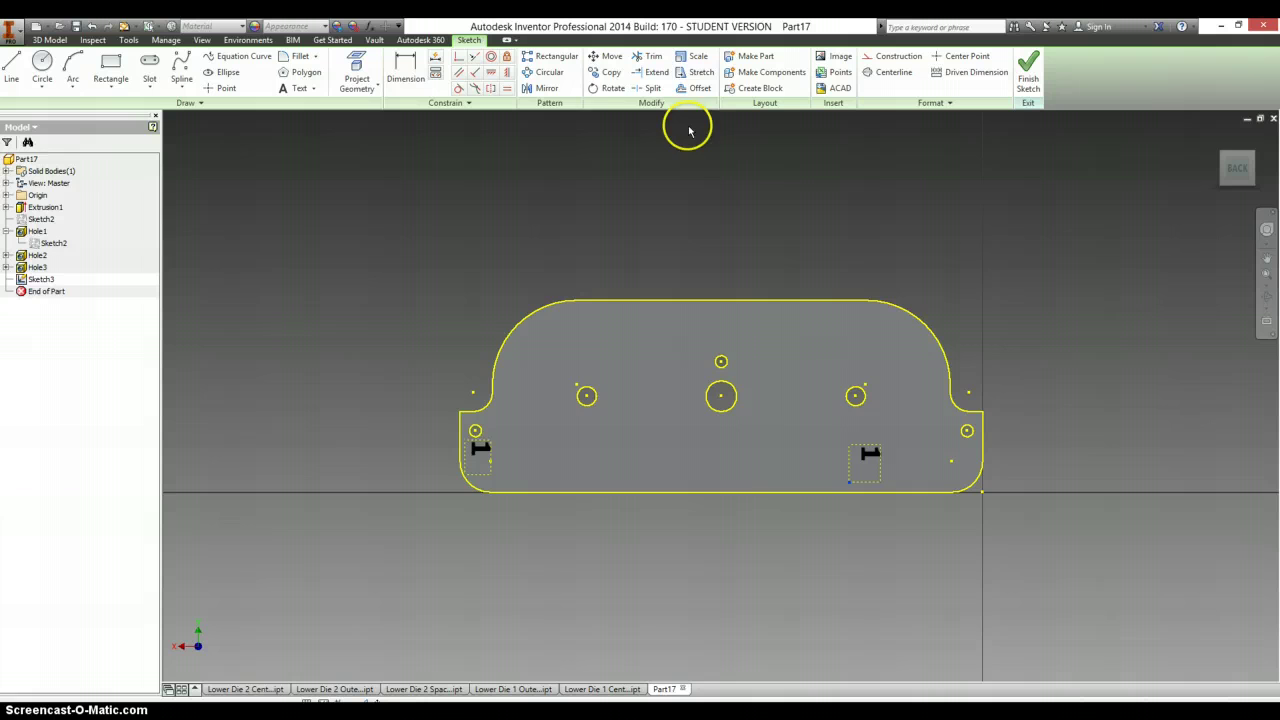
{"action": "left_click", "coordinate": [608, 87]}
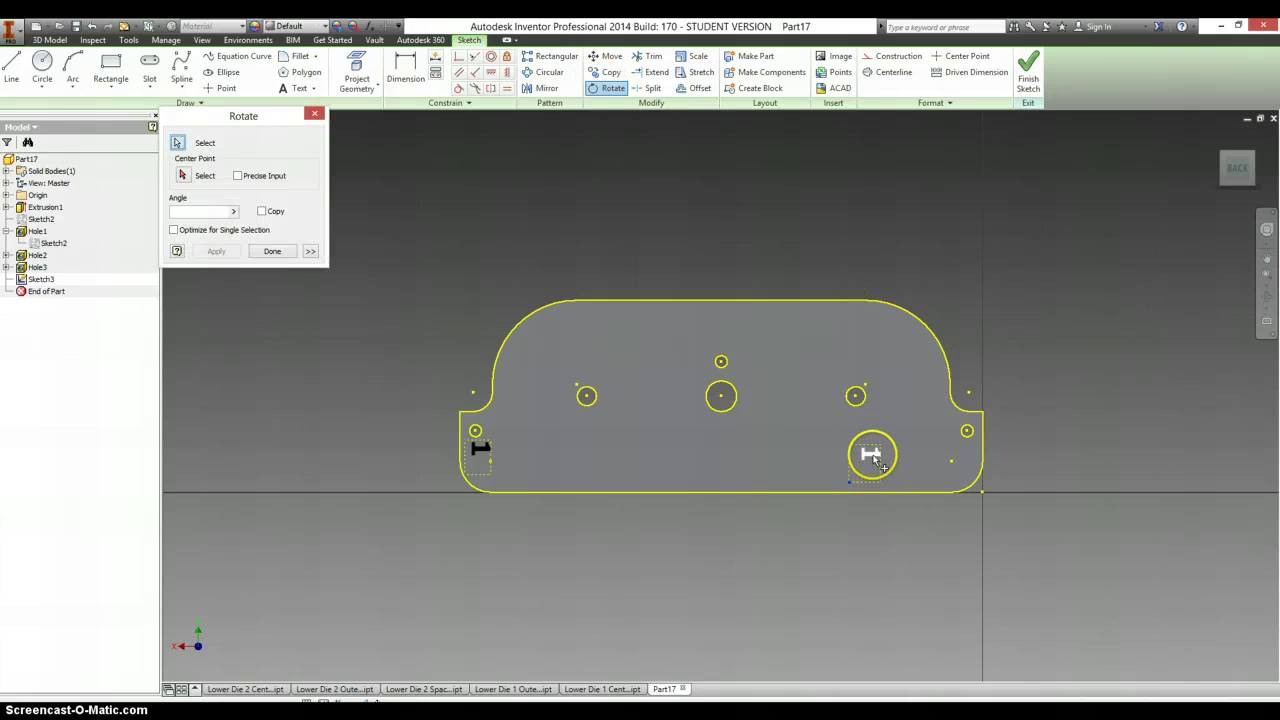
{"action": "left_click", "coordinate": [870, 453]}
{"action": "left_click", "coordinate": [183, 175]}
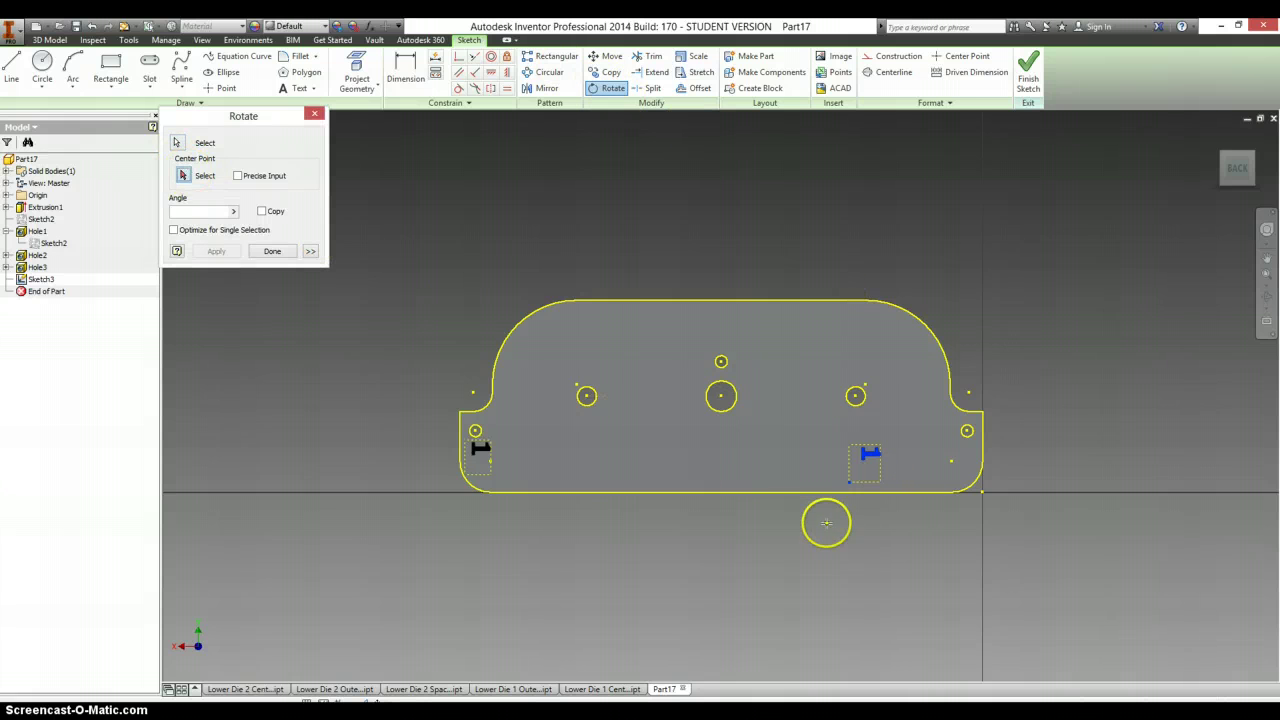
{"action": "left_click", "coordinate": [851, 481]}
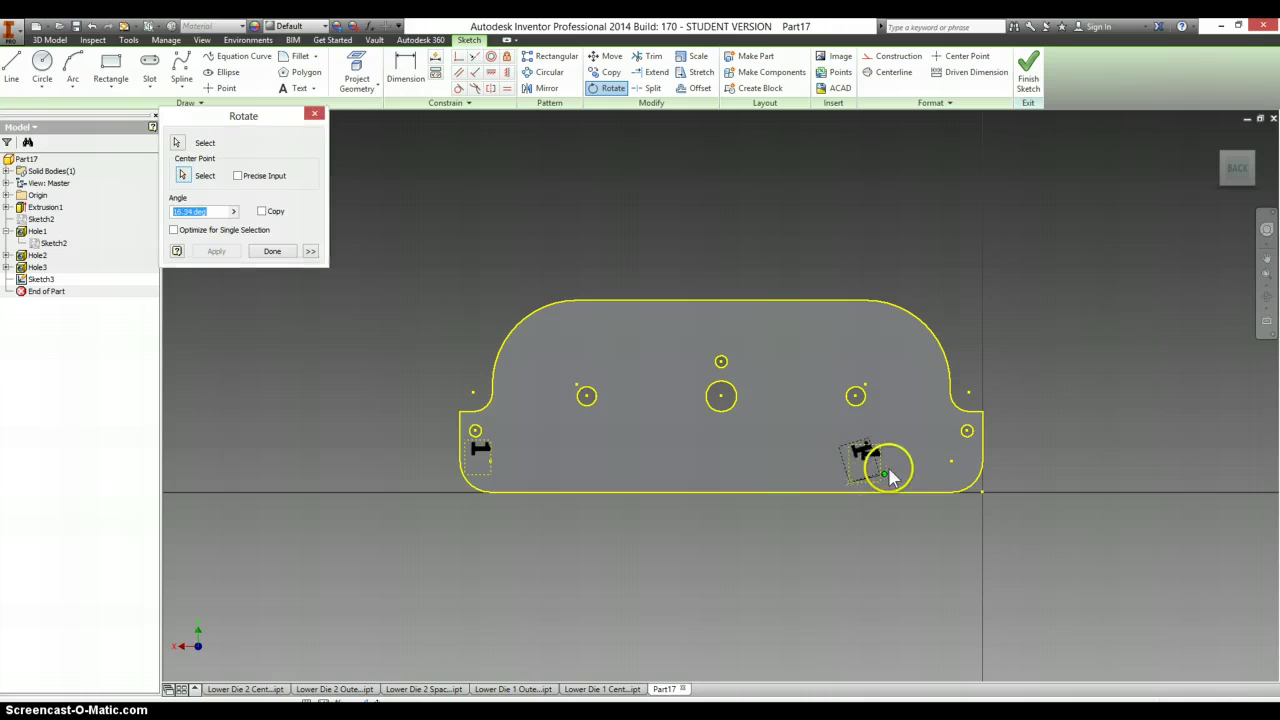
{"action": "left_click", "coordinate": [748, 492]}
{"action": "left_click", "coordinate": [751, 492]}
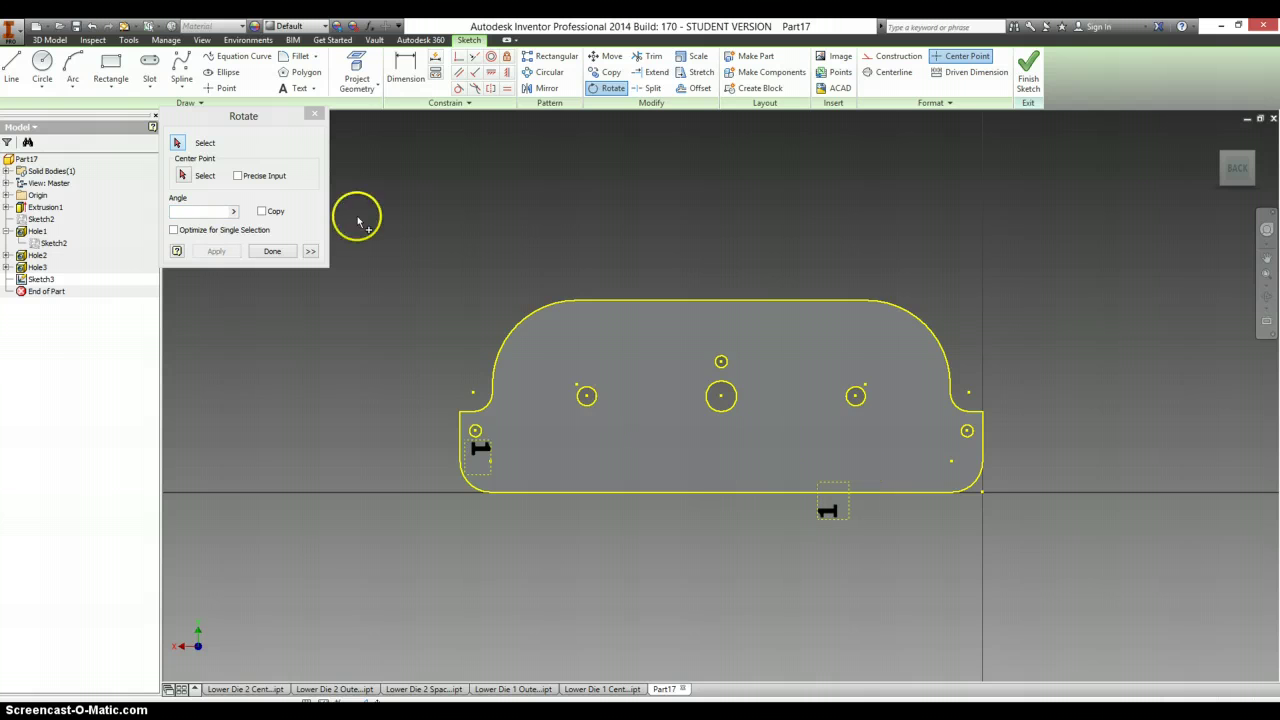
{"action": "left_click", "coordinate": [316, 115]}
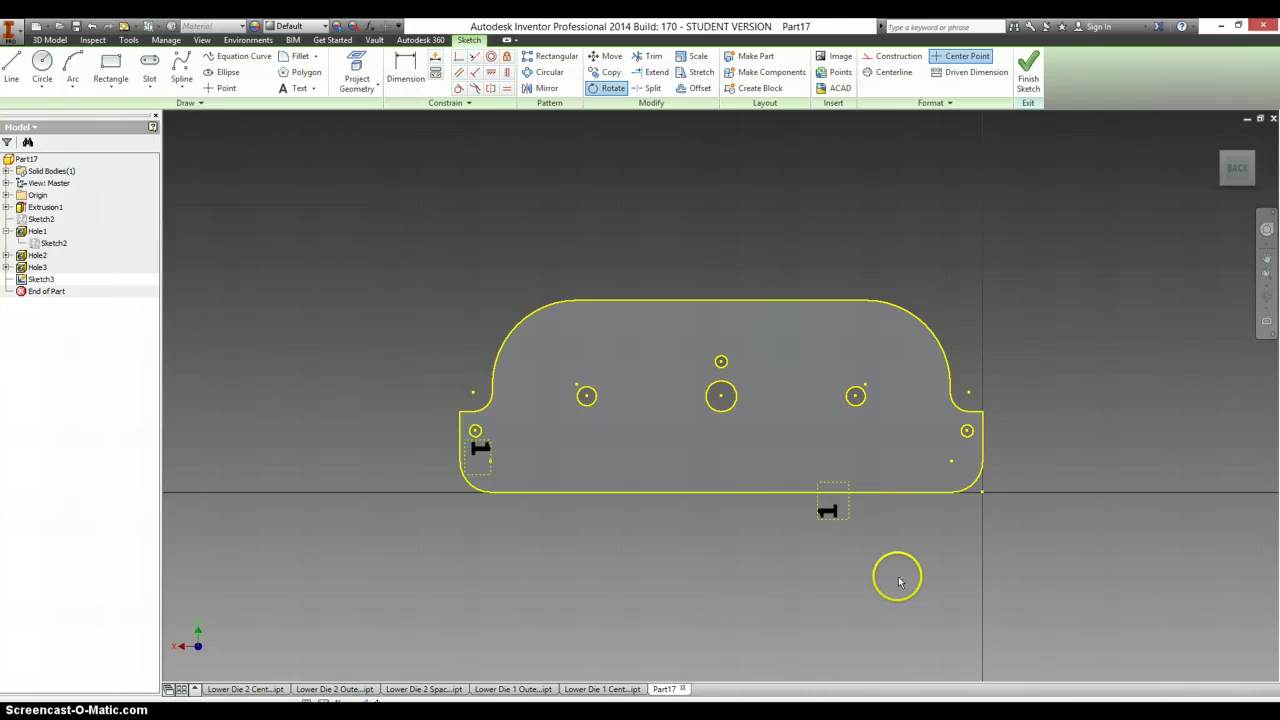
Change the copied text to "2", move it below the right end's tapped hole and check its orientation against the drawing
{"action": "double_click", "coordinate": [833, 516]}
{"action": "left_click_drag", "start_coordinate": [613, 503], "coordinate": [394, 486]}
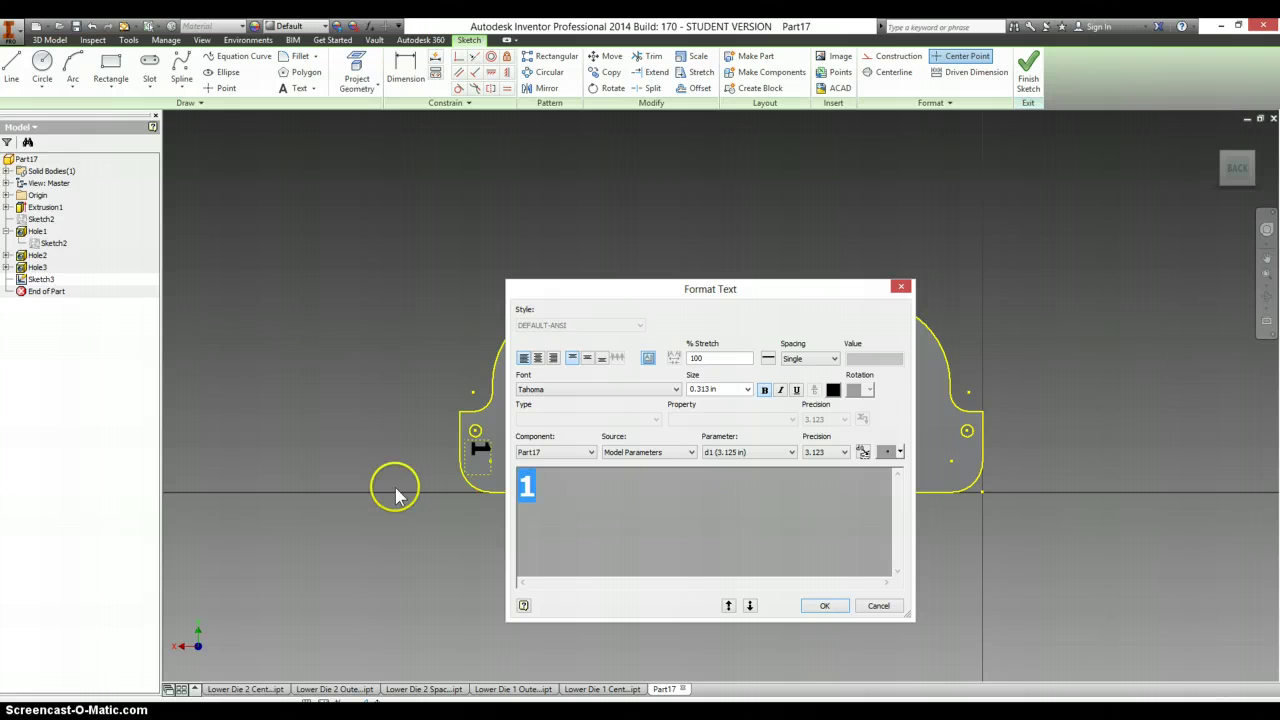
{"action": "type", "text": "2"}
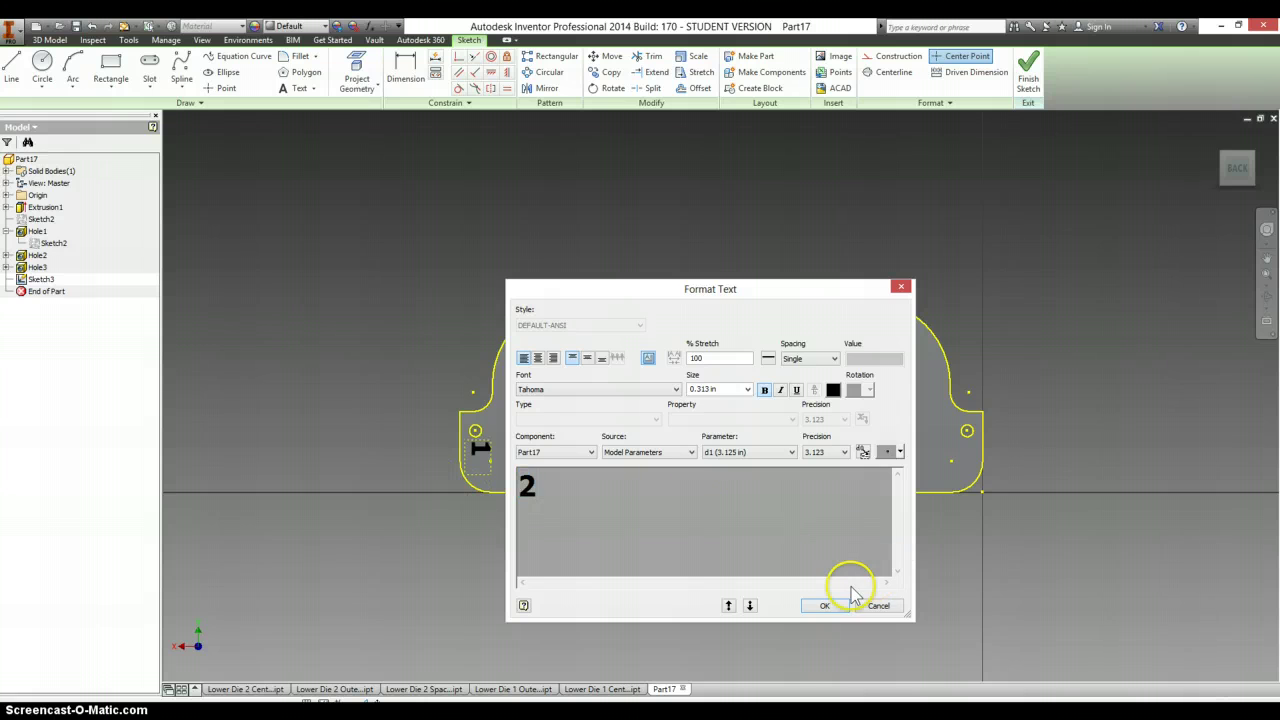
{"action": "left_click", "coordinate": [830, 605]}
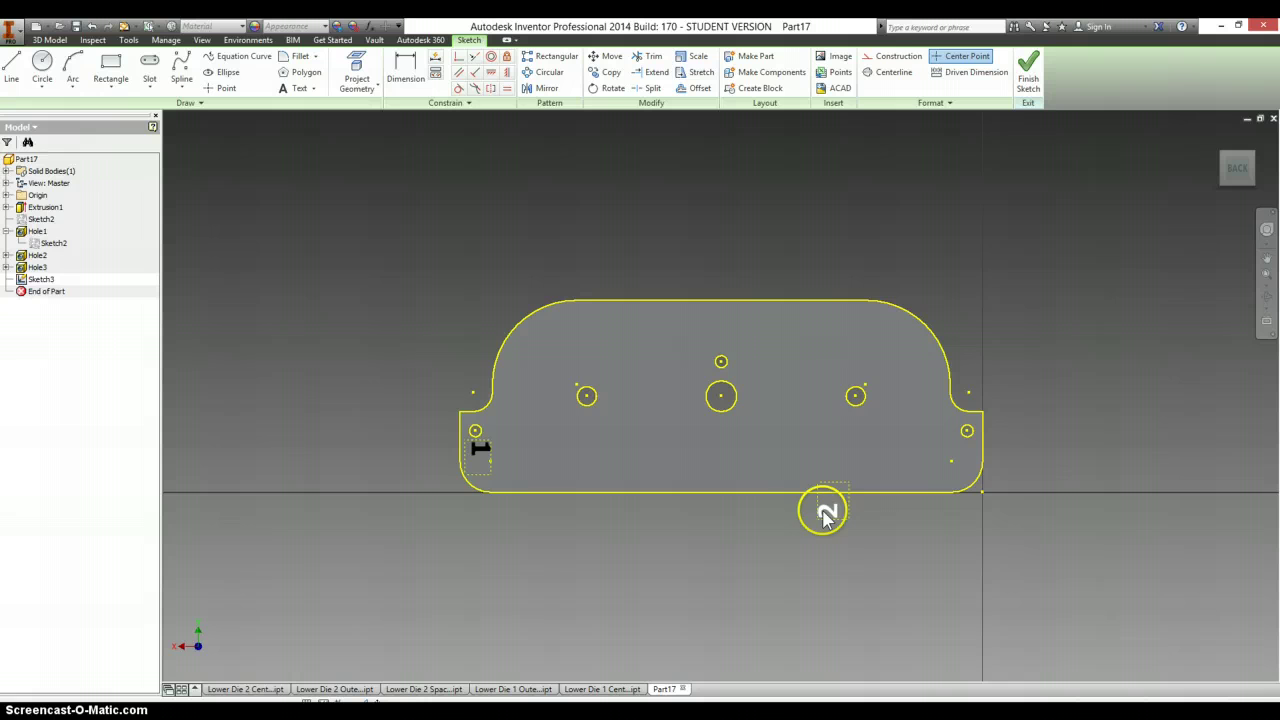
{"action": "left_click", "coordinate": [826, 514]}
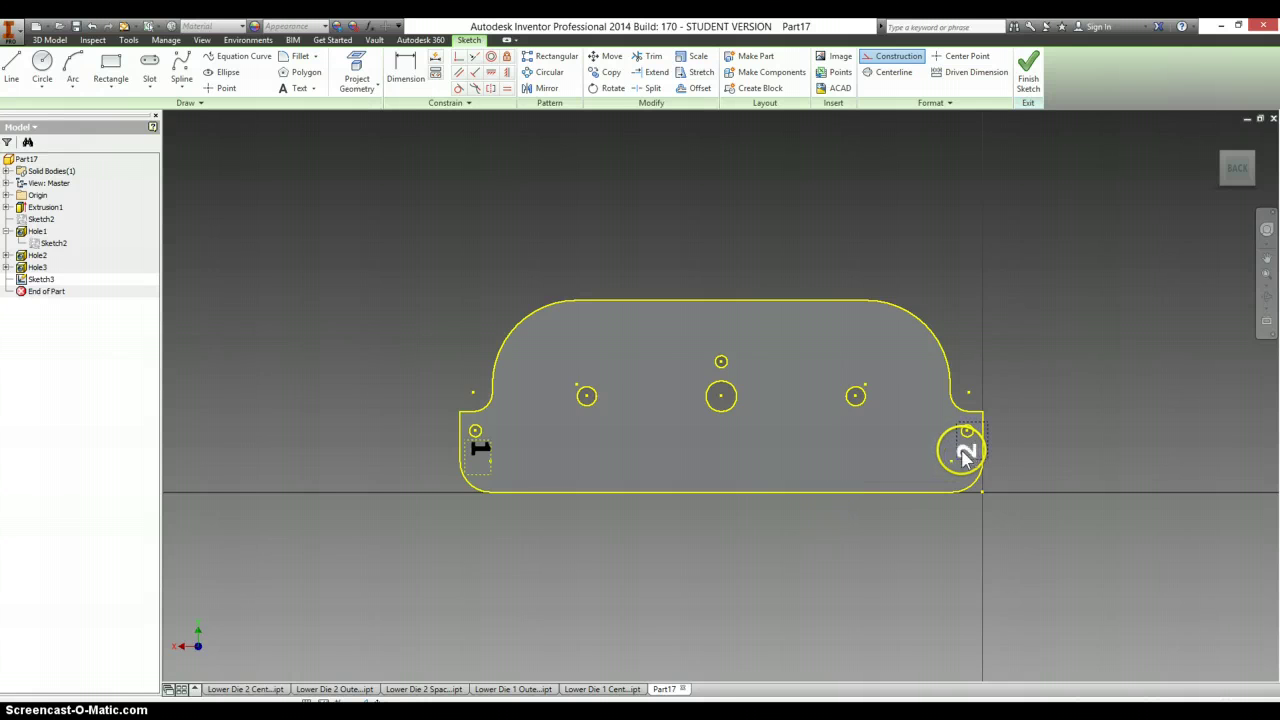
{"action": "key", "text": "alt+Tab"}
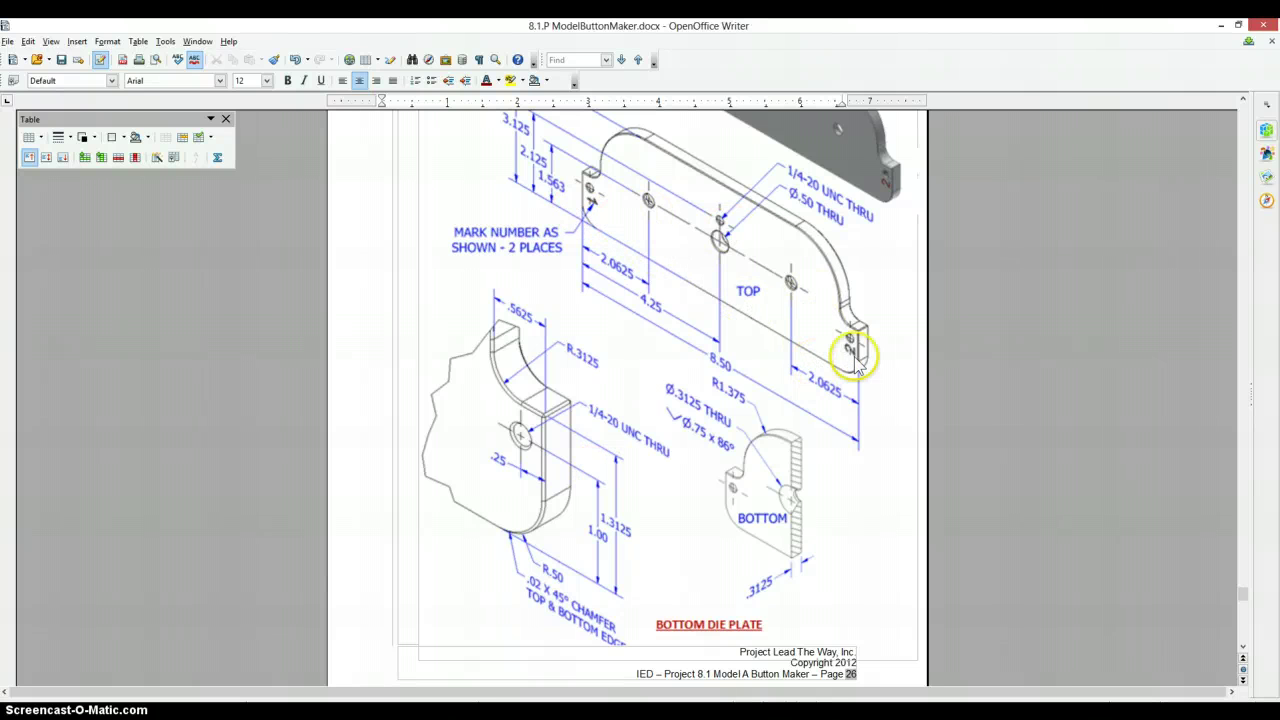
Finish the number sketch and examine the "1" and "2" markings in the drawing and the shaded view of the plate
{"action": "key", "text": "alt+Tab"}
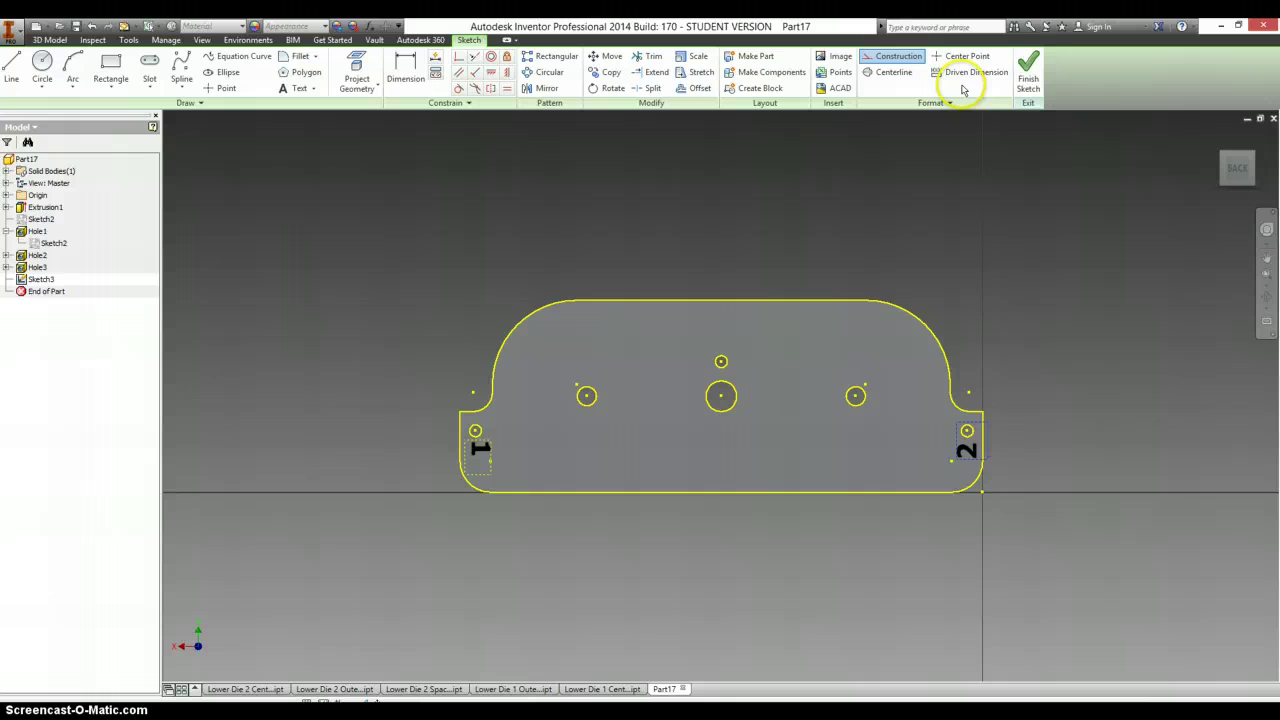
{"action": "left_click", "coordinate": [1028, 72]}
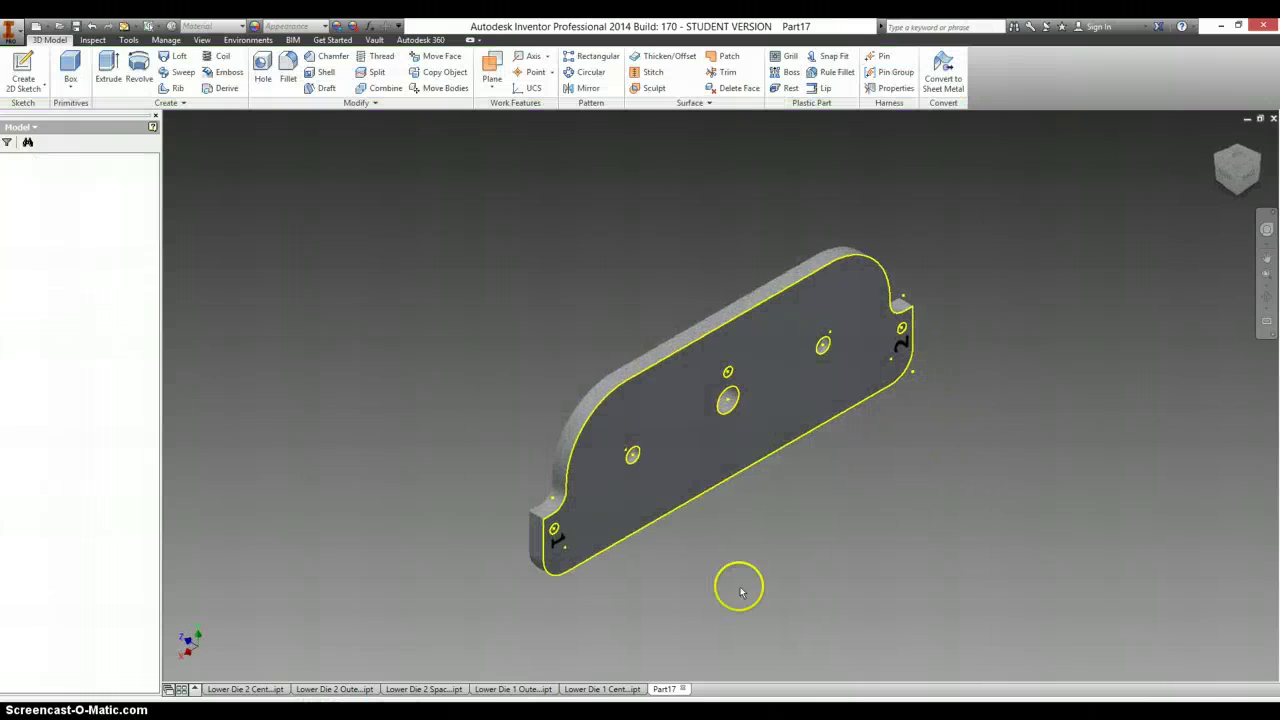
{"action": "key", "text": "alt+Tab"}
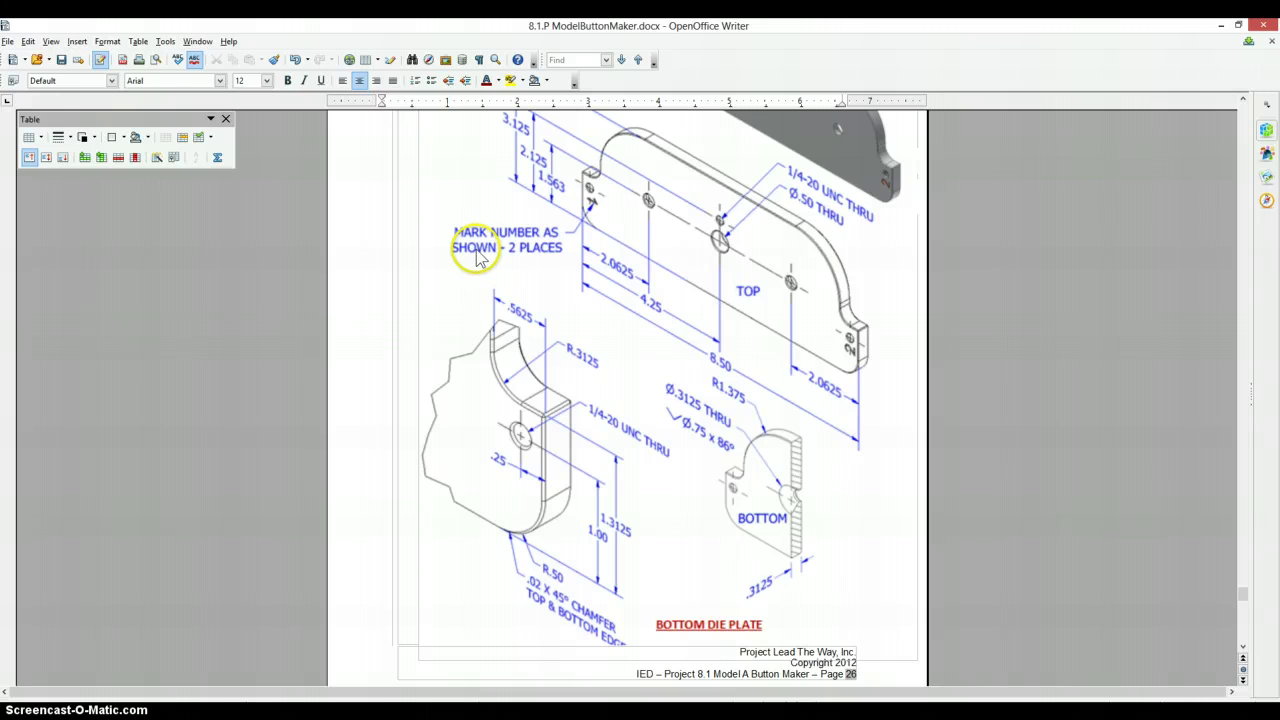
{"action": "scroll", "coordinate": [580, 334], "scroll_direction": "up", "scroll_amount": 1}
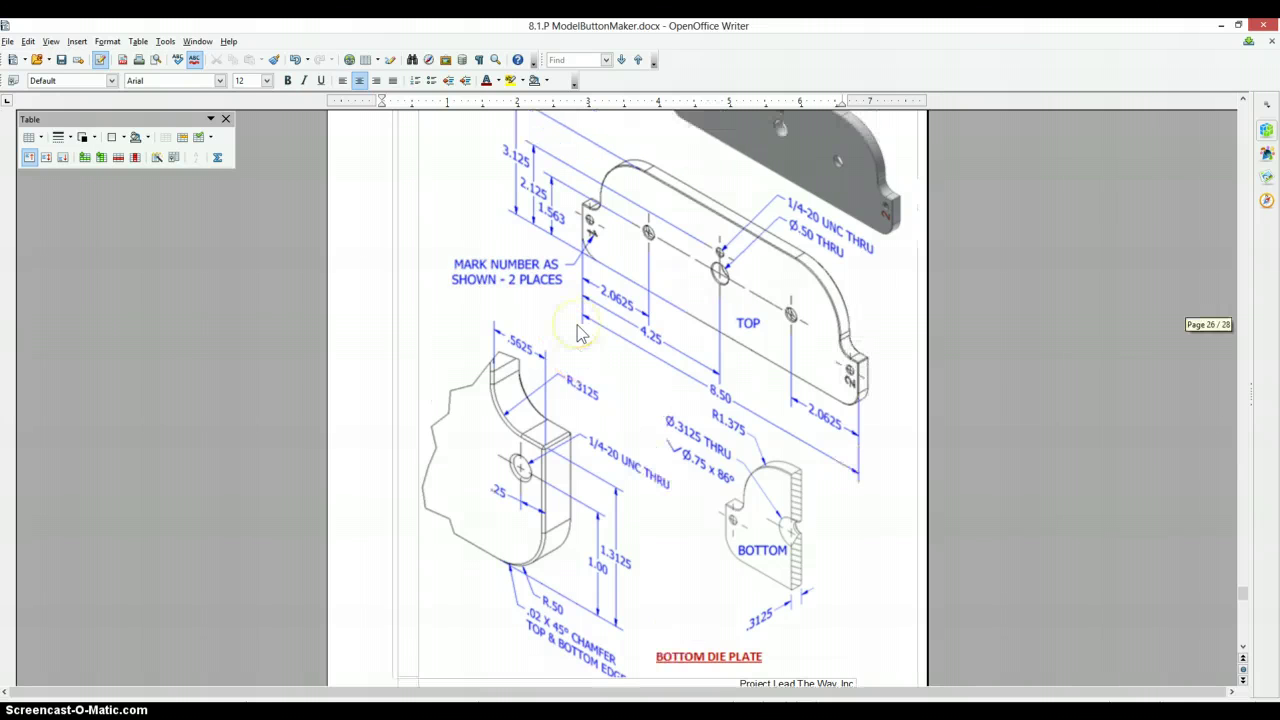
{"action": "scroll", "coordinate": [580, 334], "scroll_direction": "down", "scroll_amount": 1}
{"action": "scroll", "coordinate": [580, 334], "scroll_direction": "up", "scroll_amount": 4}
{"action": "scroll", "coordinate": [580, 334], "scroll_direction": "down", "scroll_amount": 3}
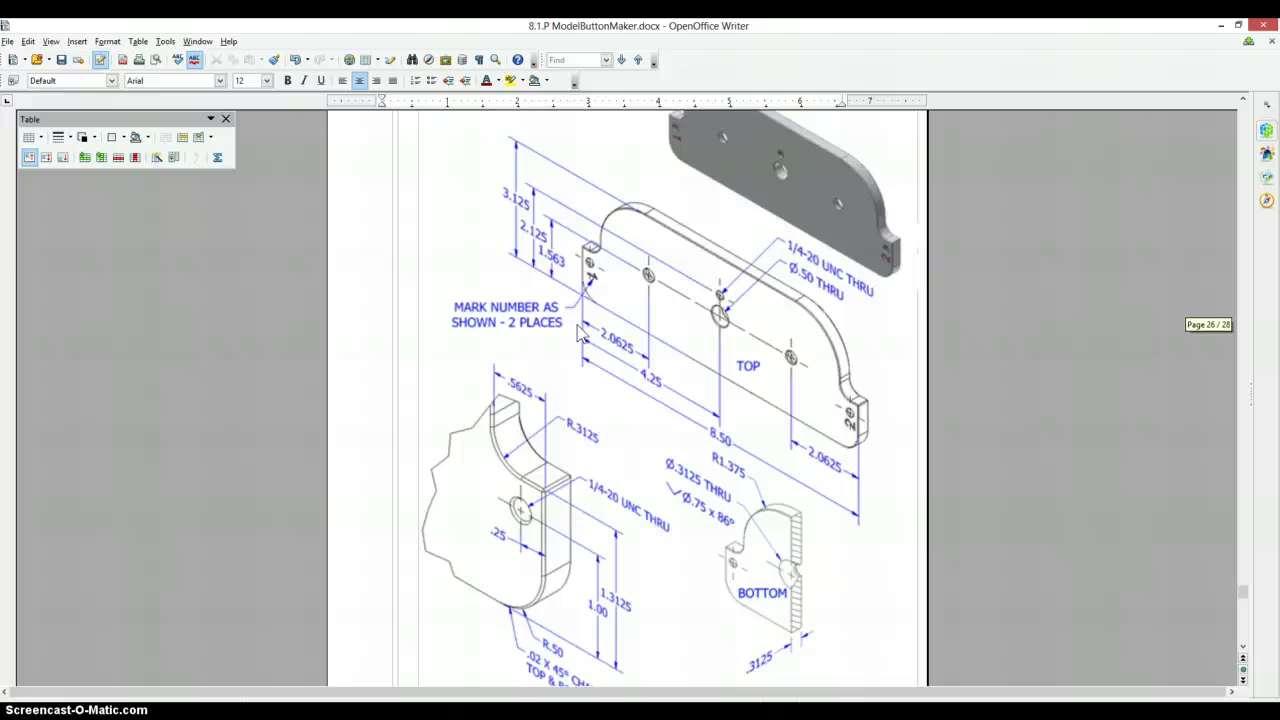
{"action": "scroll", "coordinate": [580, 334], "scroll_direction": "up", "scroll_amount": 1}
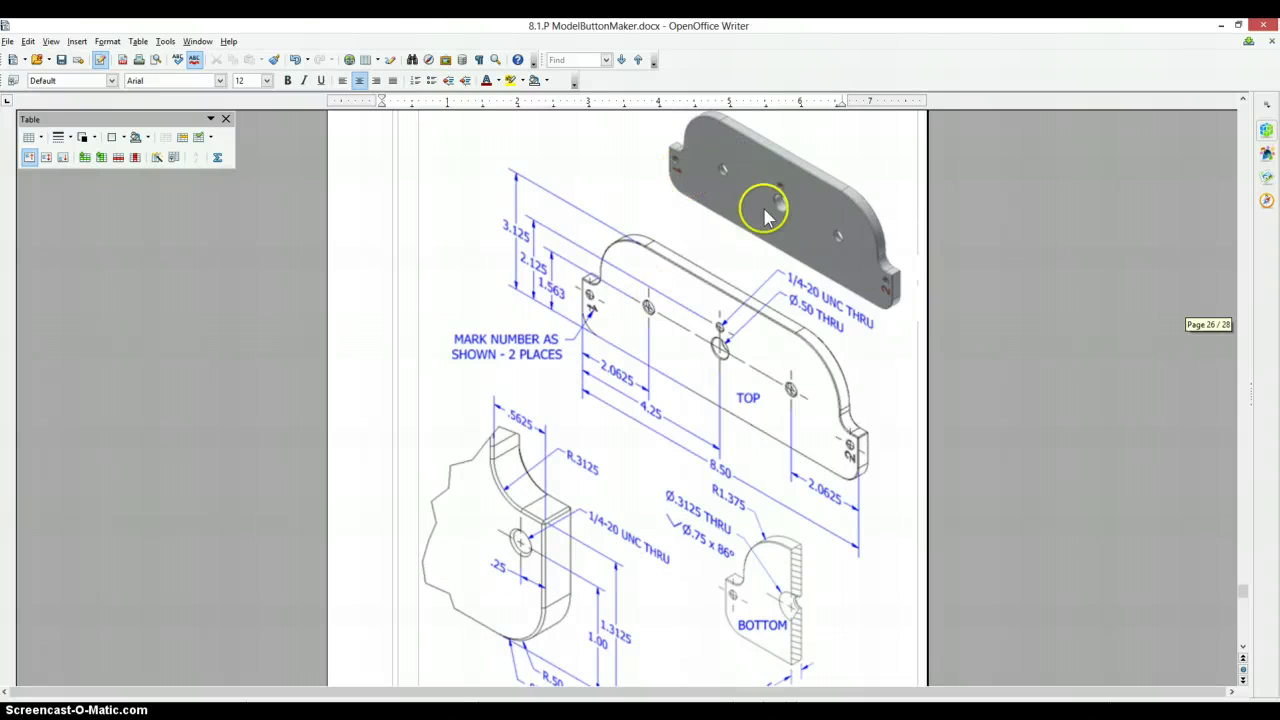
{"action": "key", "text": "alt+Tab"}
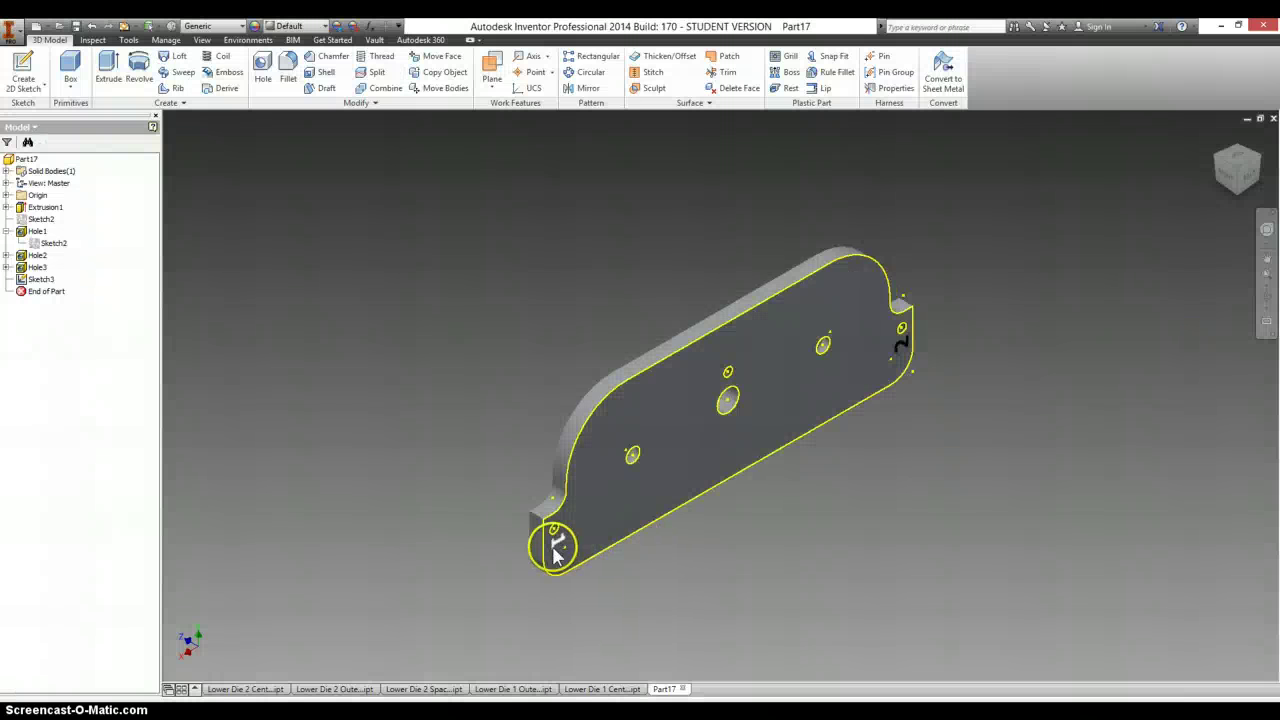
Hide the sketch holding the numbers and make it visible again
{"action": "right_click", "coordinate": [44, 288]}
{"action": "left_click", "coordinate": [76, 416]}
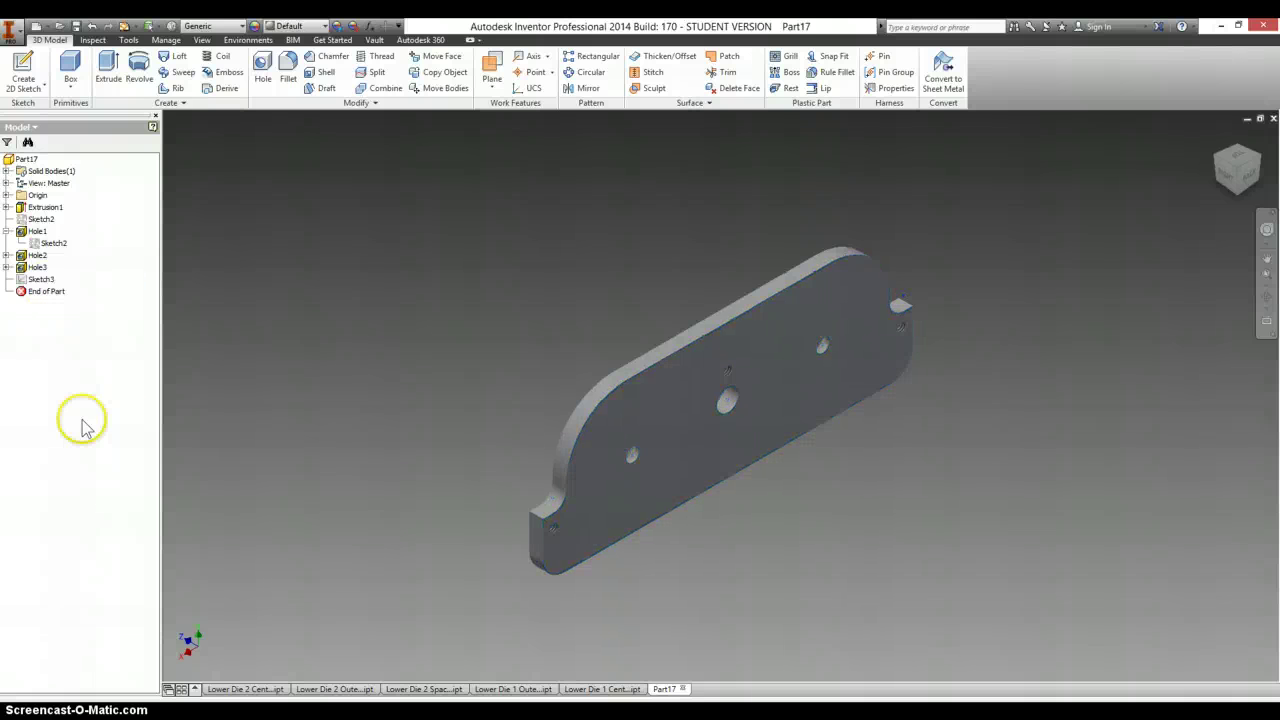
{"action": "left_click", "coordinate": [40, 281]}
{"action": "right_click", "coordinate": [40, 285]}
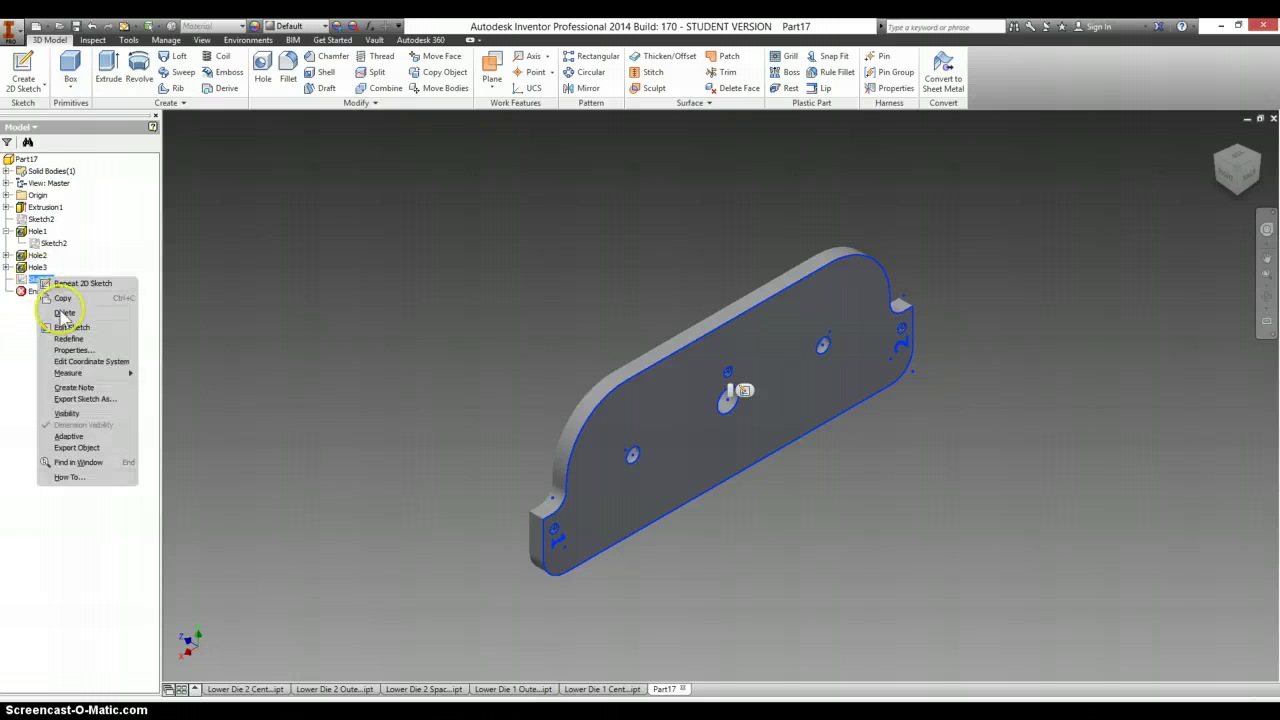
{"action": "left_click", "coordinate": [66, 414]}
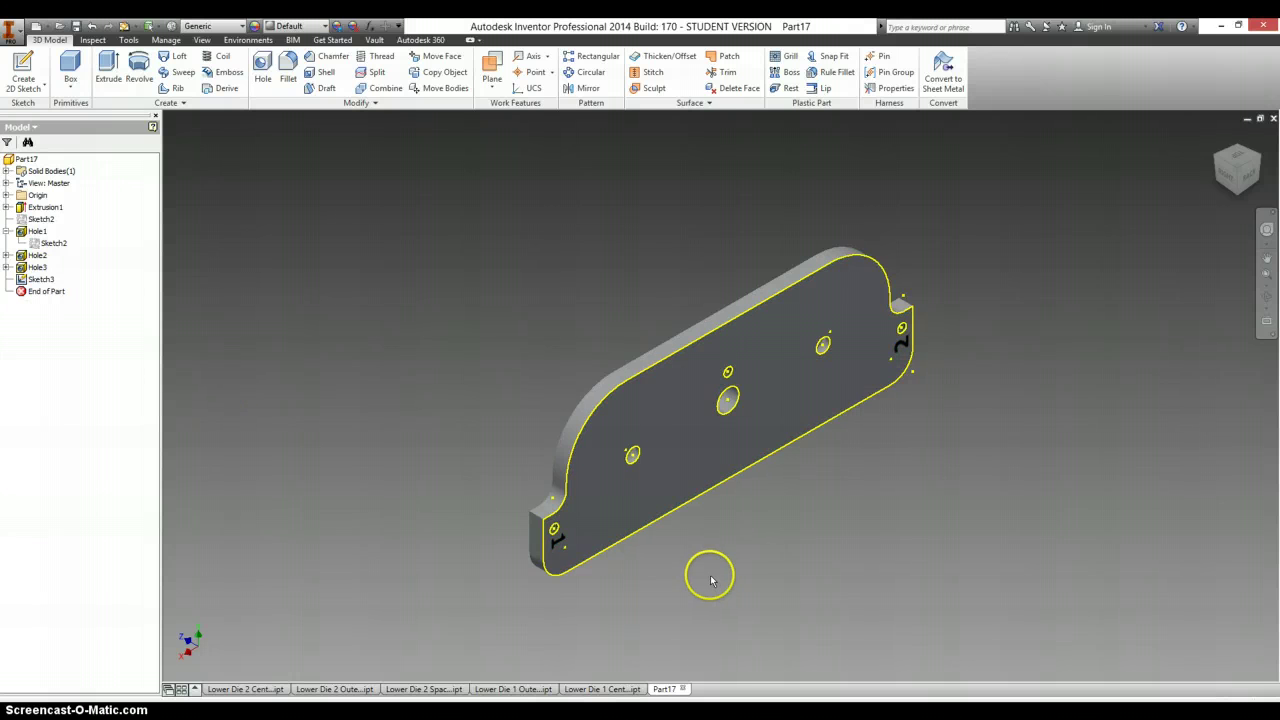
Emboss the numbers "1" and "2" on the plate's face with a depth of .01 in
{"action": "left_click", "coordinate": [220, 78]}
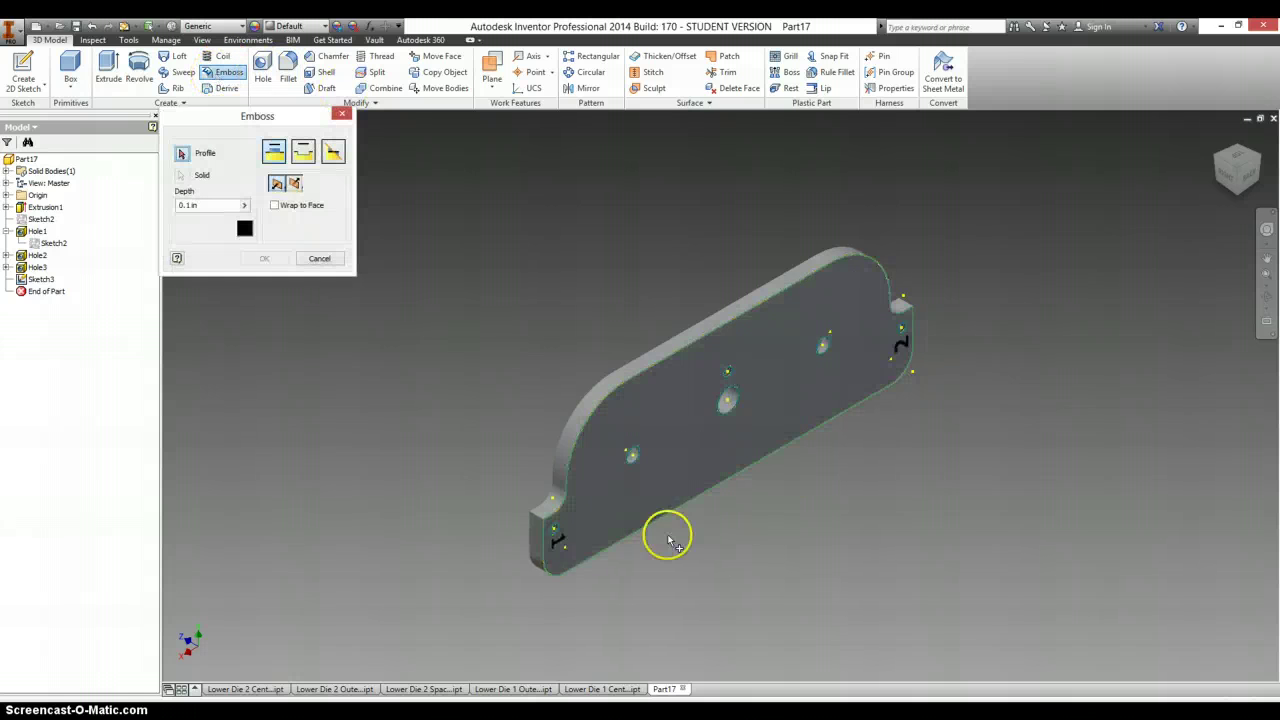
{"action": "left_click", "coordinate": [558, 543]}
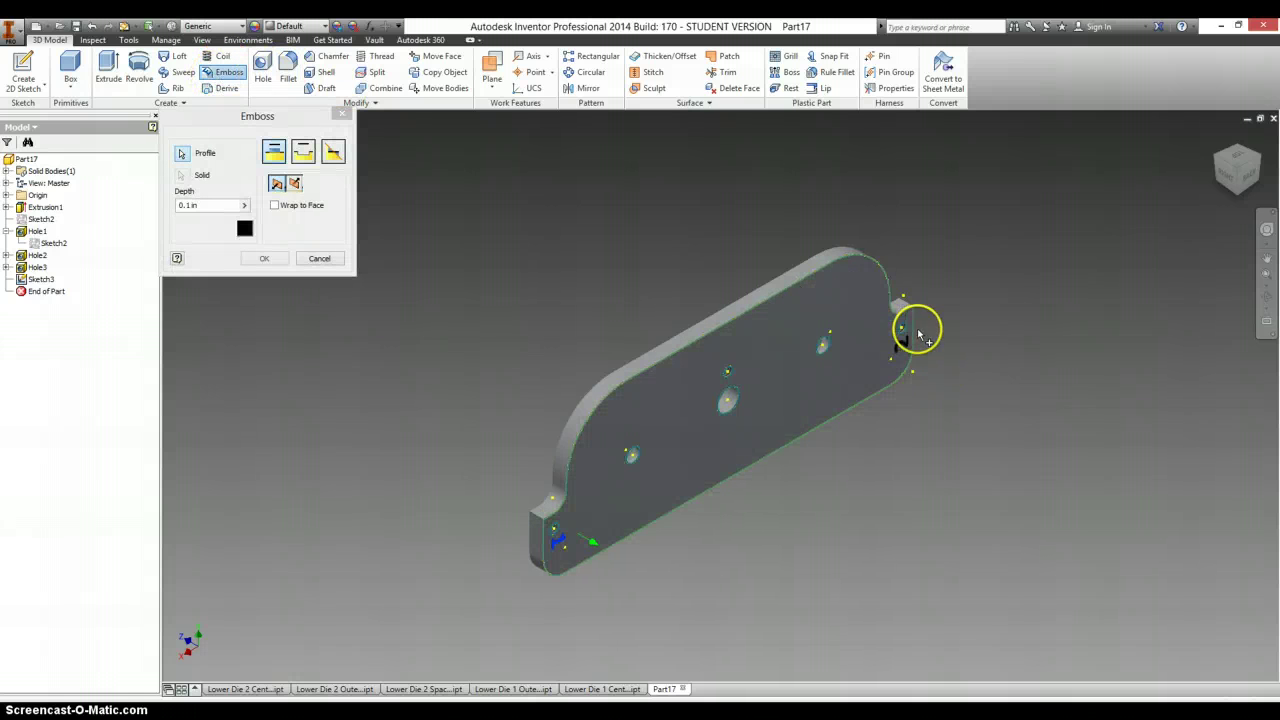
{"action": "left_click", "coordinate": [901, 343]}
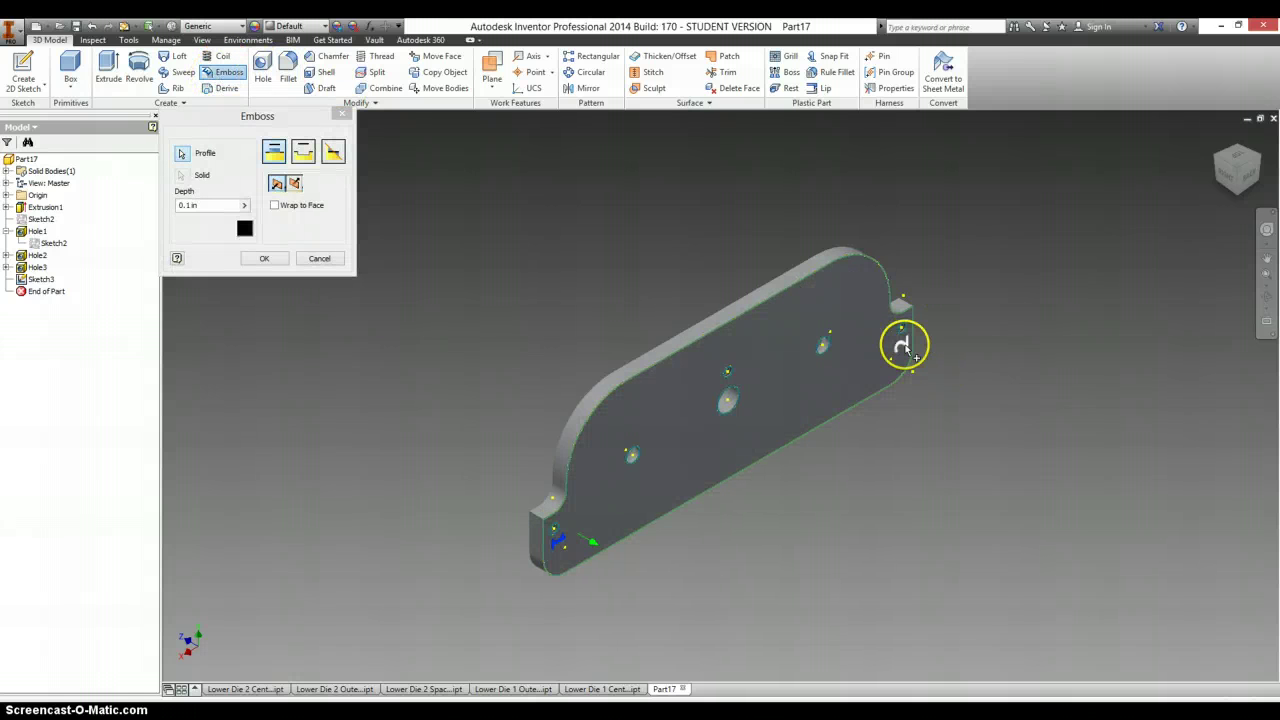
{"action": "left_click", "coordinate": [212, 205]}
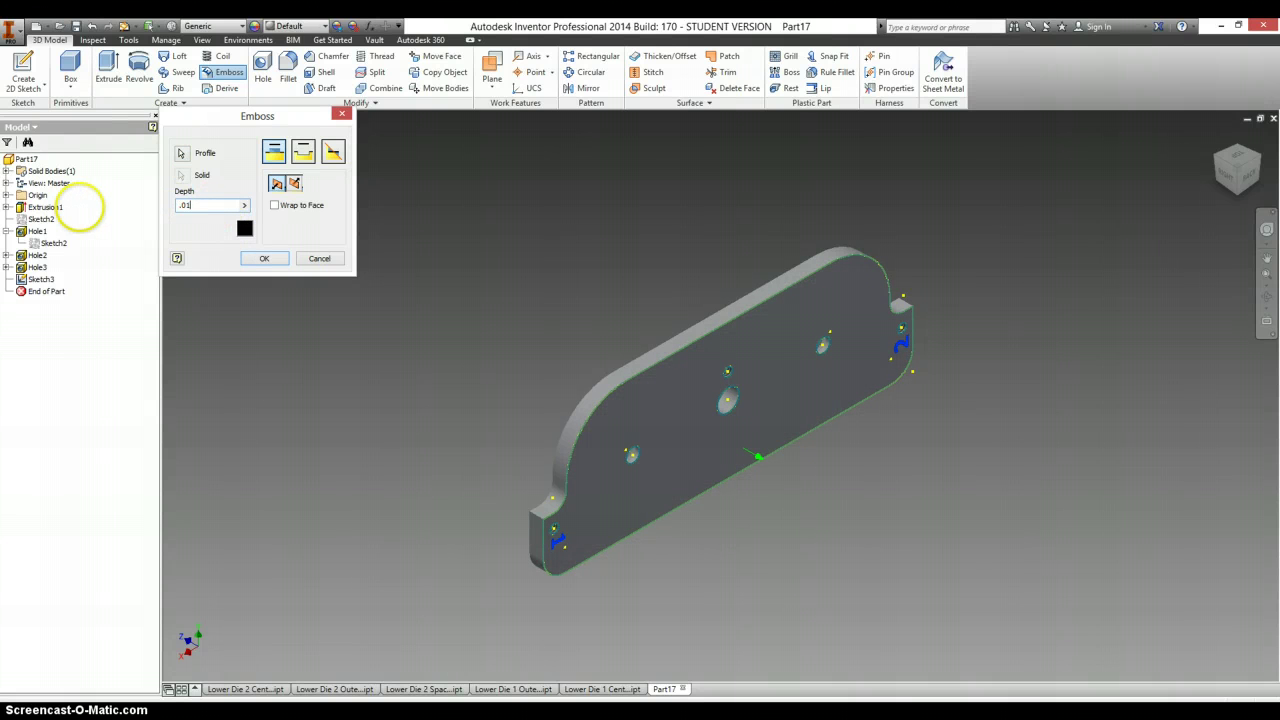
{"action": "left_click", "coordinate": [264, 261]}
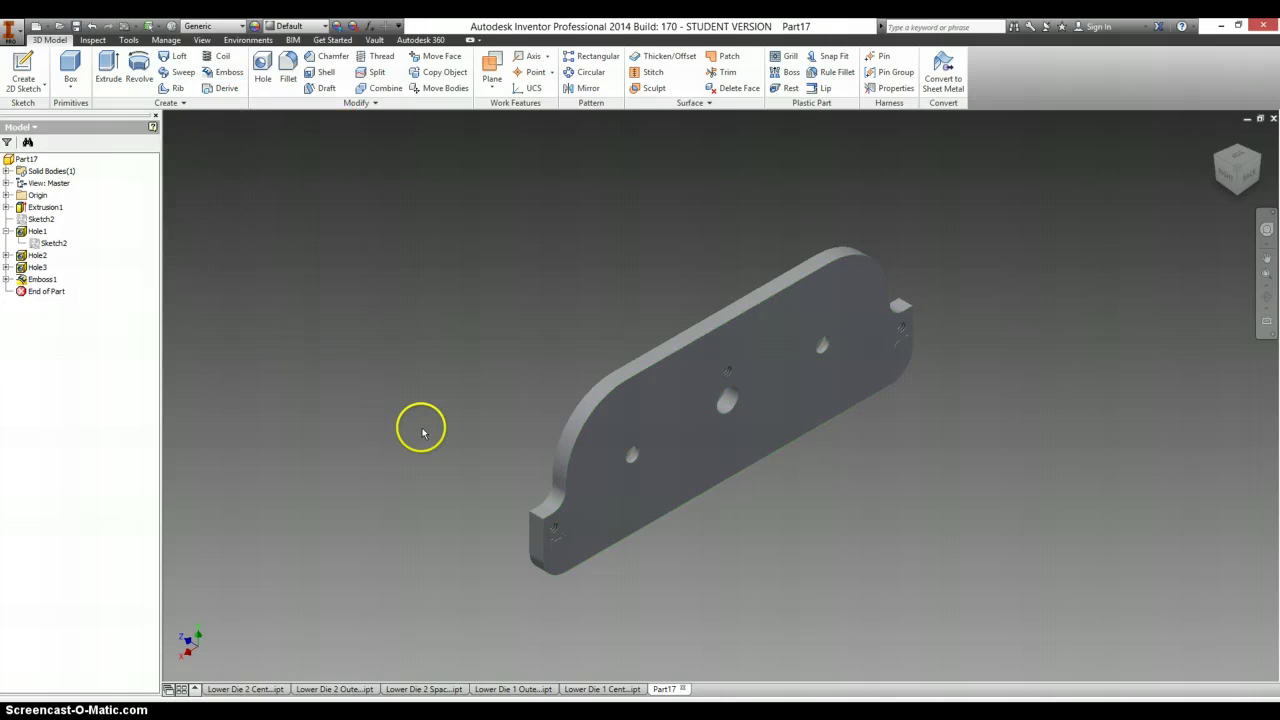
Apply the Black appearance to the faces of the embossed "1" and "2"
{"action": "scroll", "coordinate": [560, 535], "scroll_direction": "down", "scroll_amount": 5}
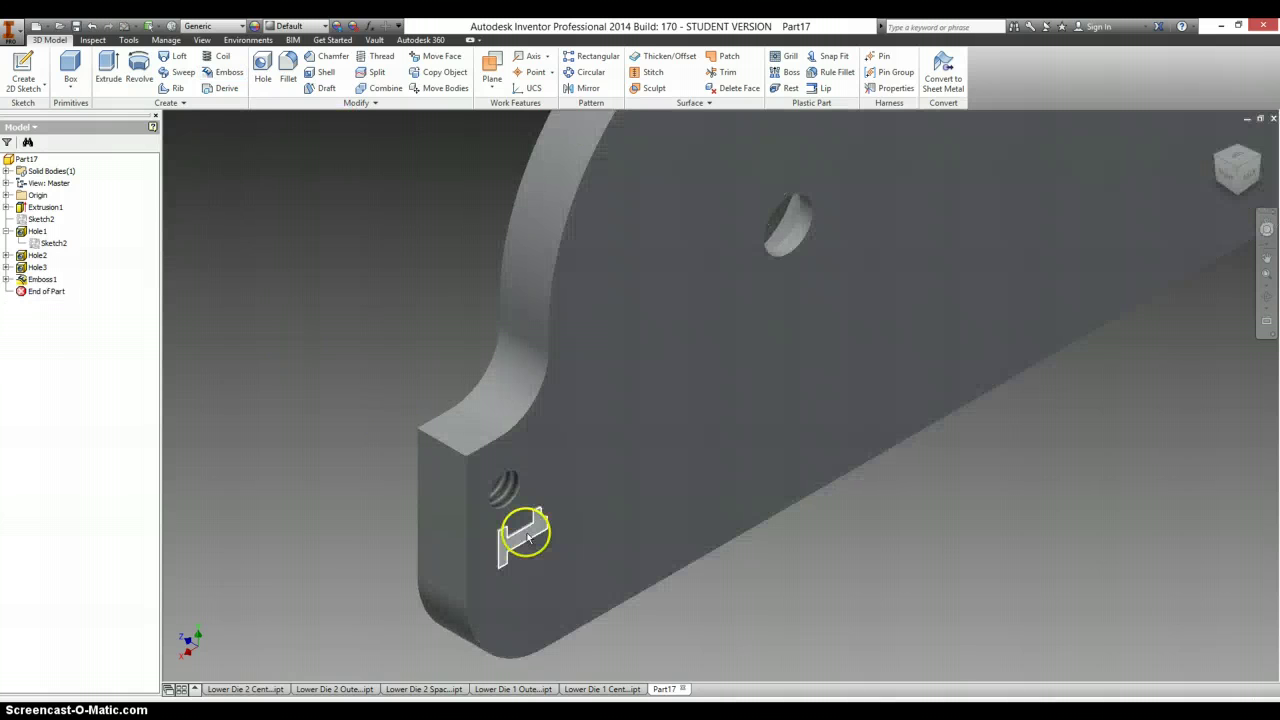
{"action": "scroll", "coordinate": [960, 348], "scroll_direction": "up", "scroll_amount": 3}
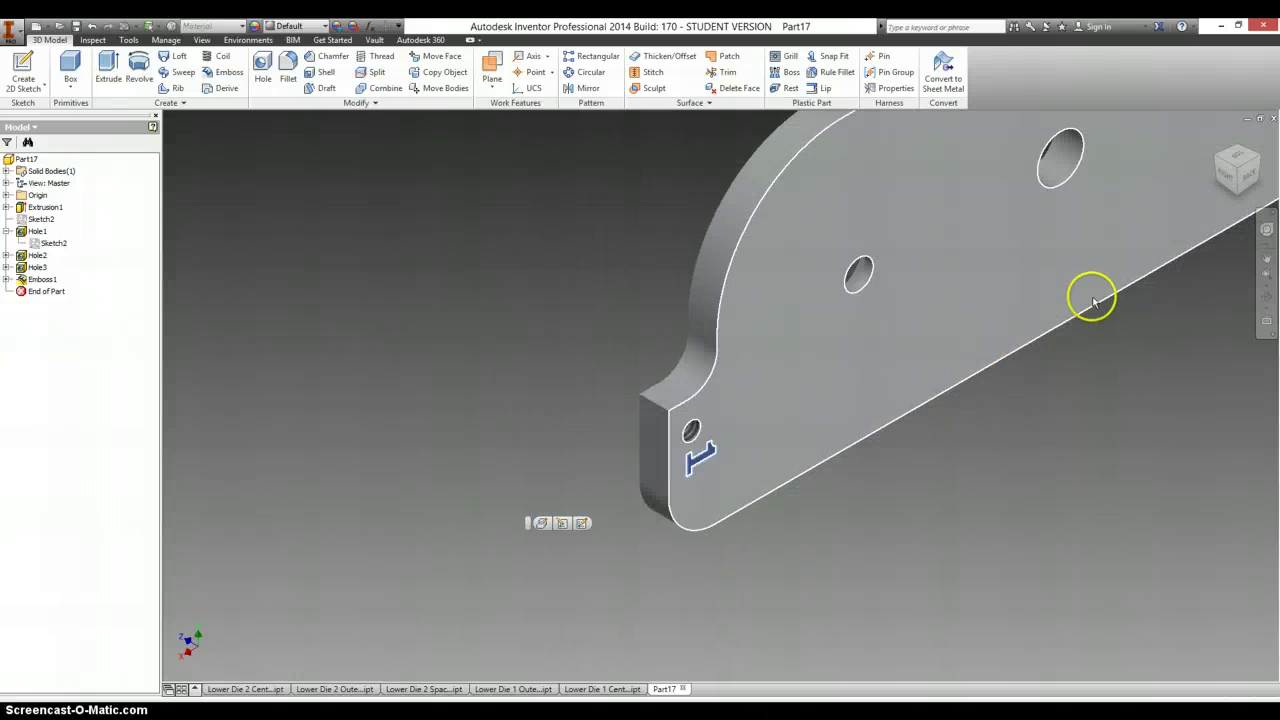
{"action": "middle_click_drag", "start_coordinate": [637, 400], "coordinate": [516, 445], "text": "shift"}
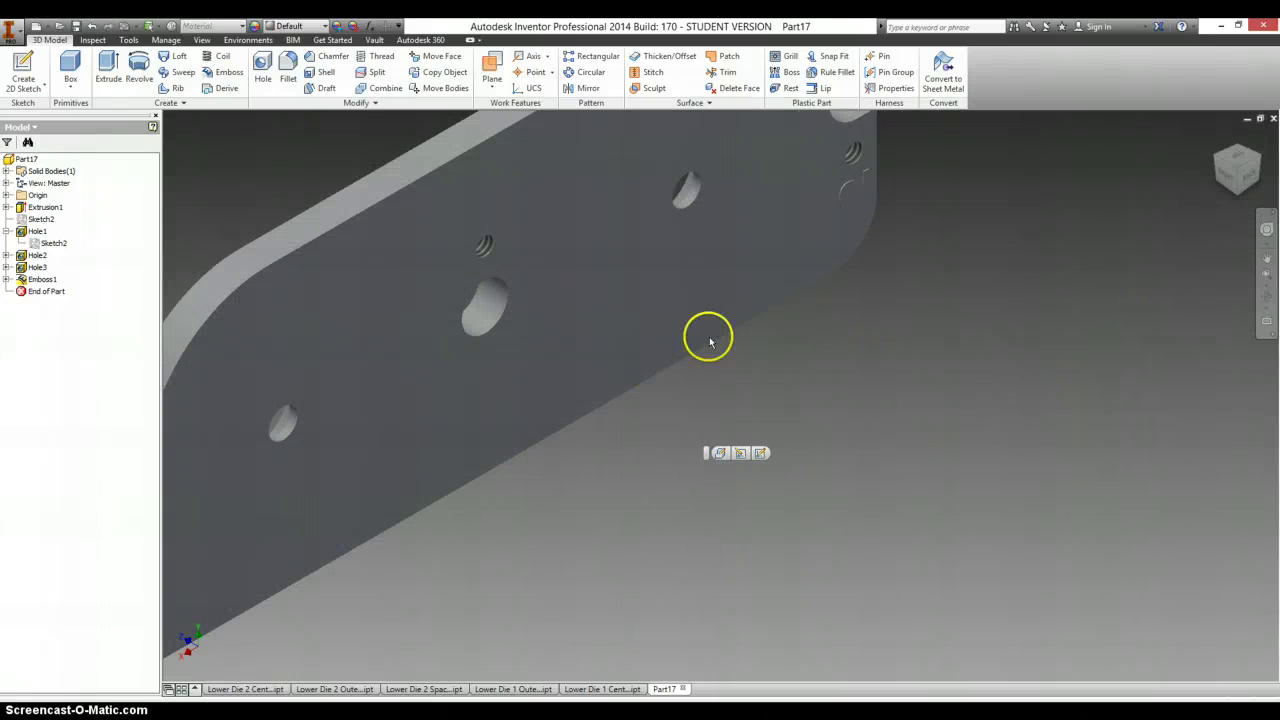
{"action": "left_click", "coordinate": [855, 190]}
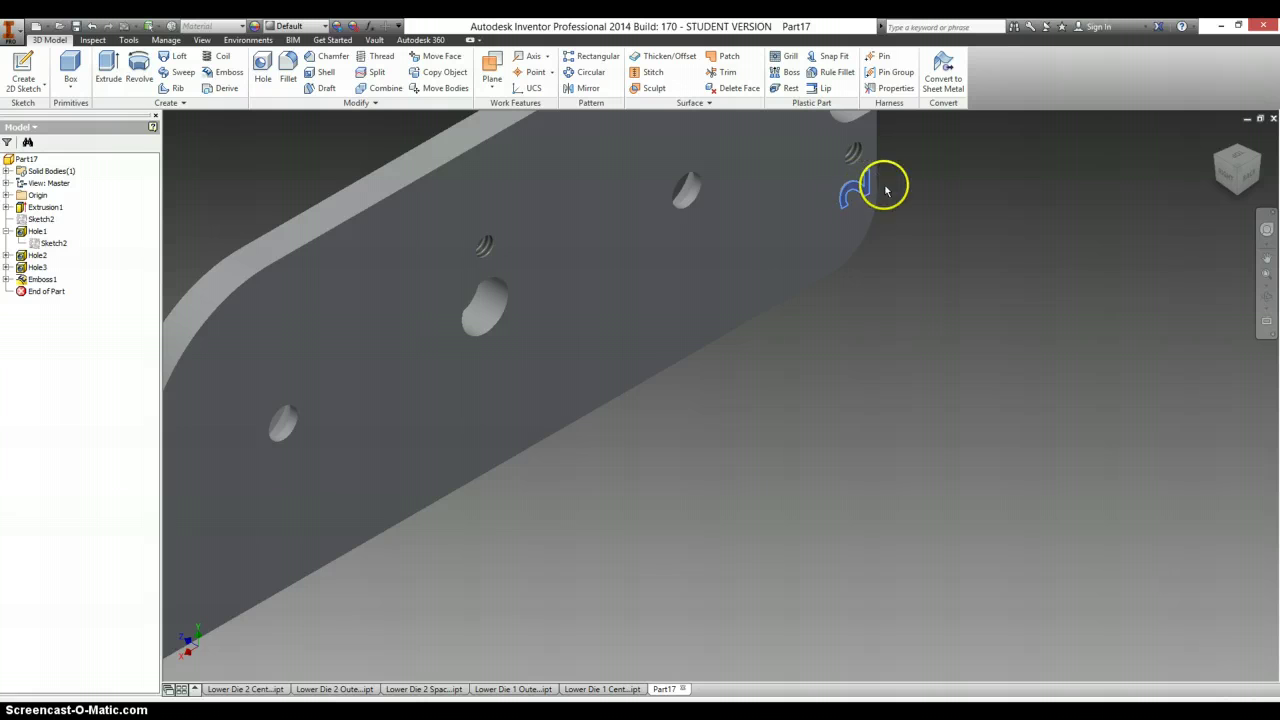
{"action": "left_click", "coordinate": [313, 30]}
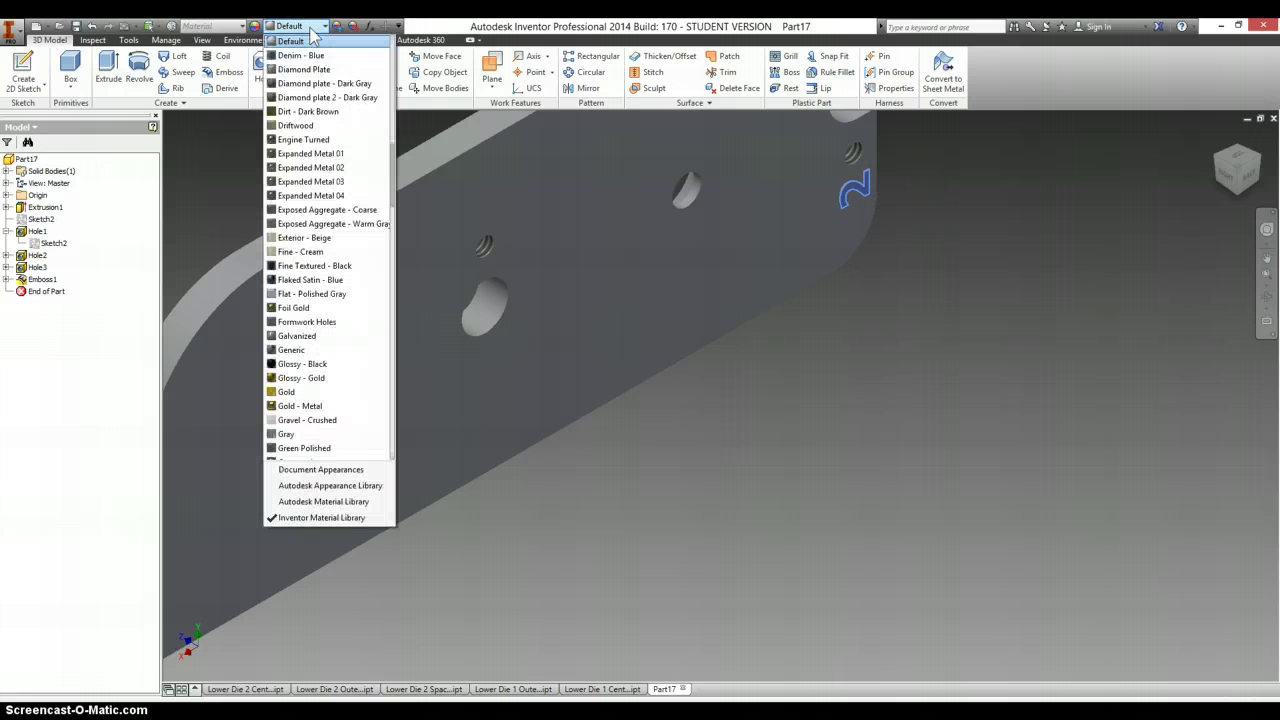
{"action": "scroll", "coordinate": [330, 320], "scroll_direction": "up", "scroll_amount": 7}
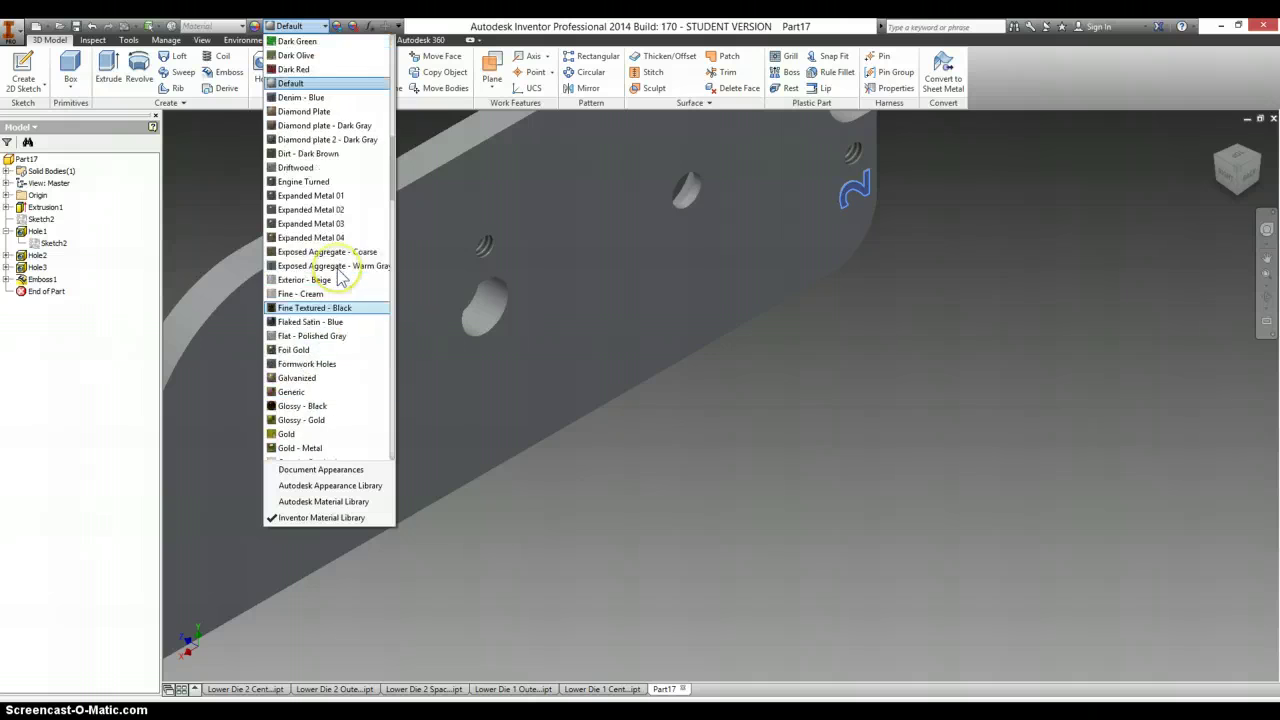
{"action": "scroll", "coordinate": [337, 268], "scroll_direction": "up", "scroll_amount": 6}
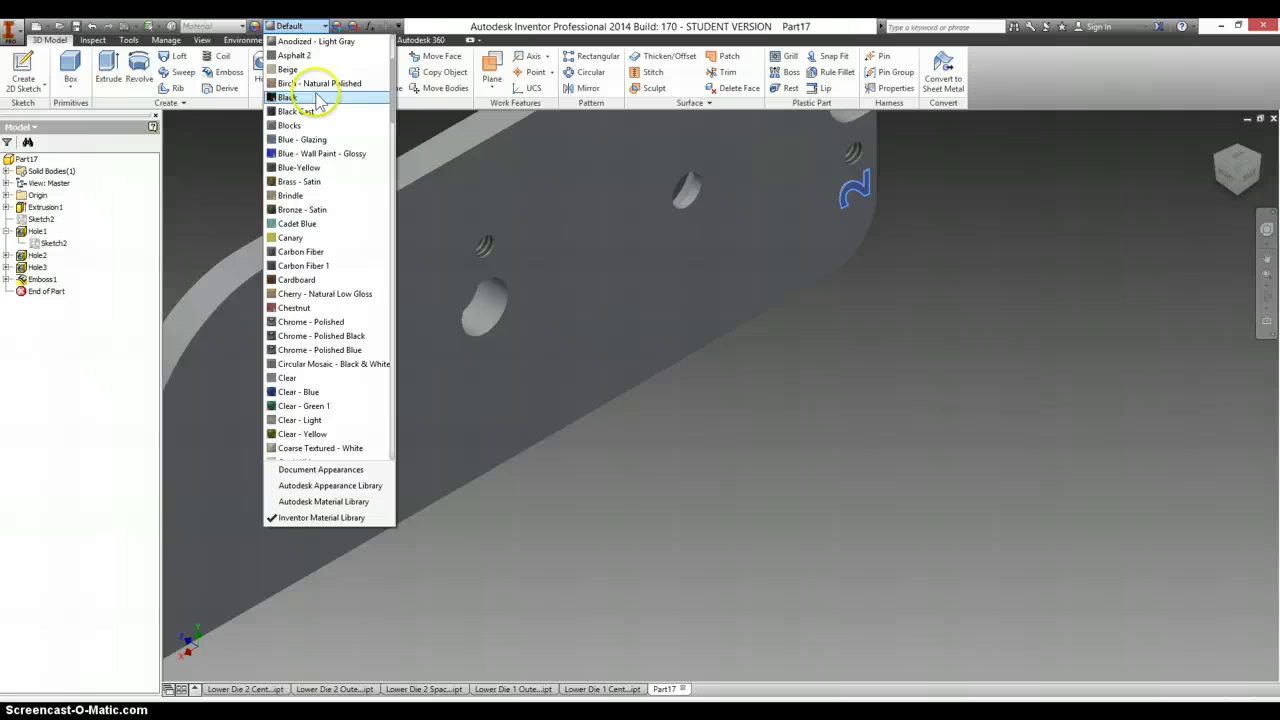
{"action": "left_click", "coordinate": [316, 98]}
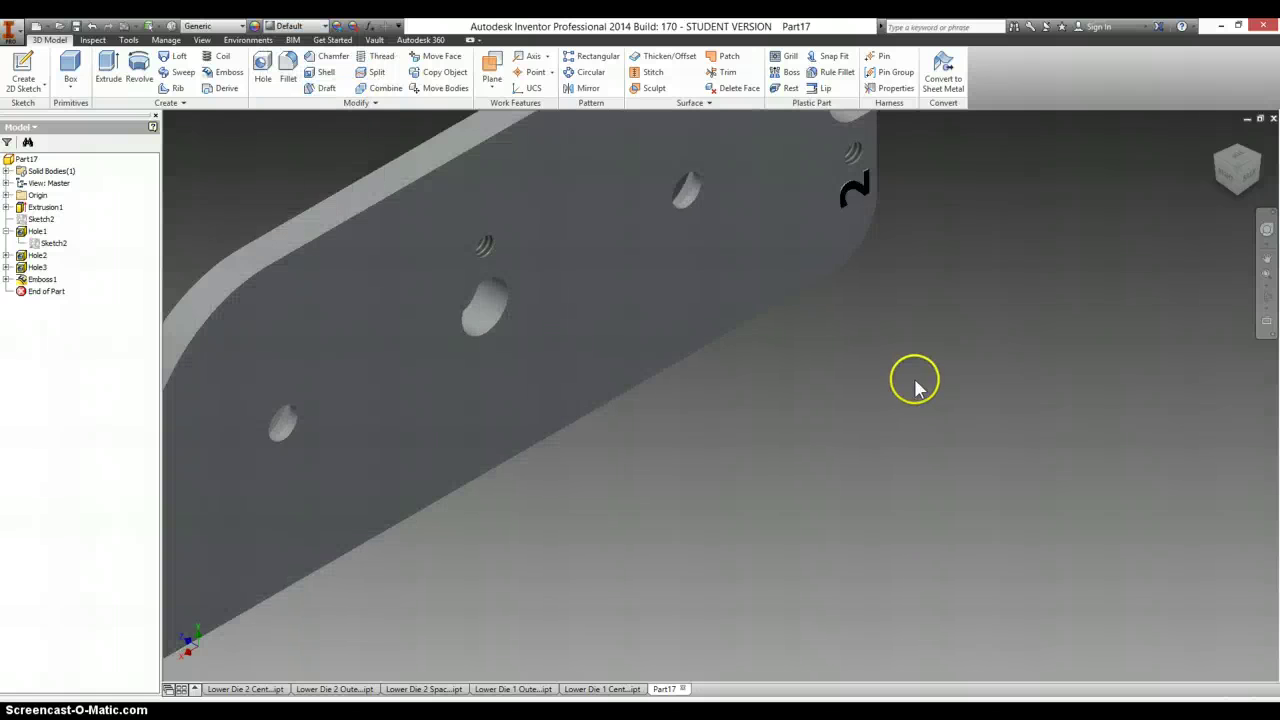
Check the drawing's chamfer note and chamfer the complete outer edges of the plate's front and back faces by .02 in
{"action": "key", "text": "alt+Tab"}
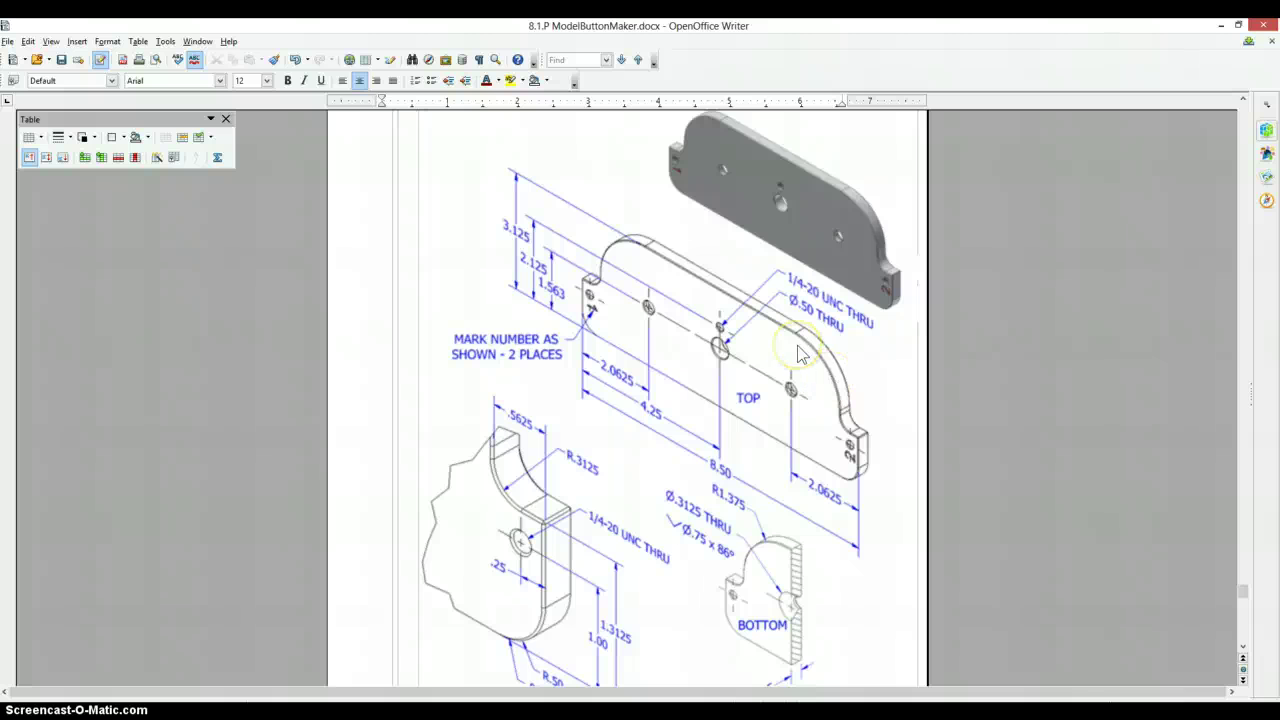
{"action": "scroll", "coordinate": [797, 345], "scroll_direction": "down", "scroll_amount": 2}
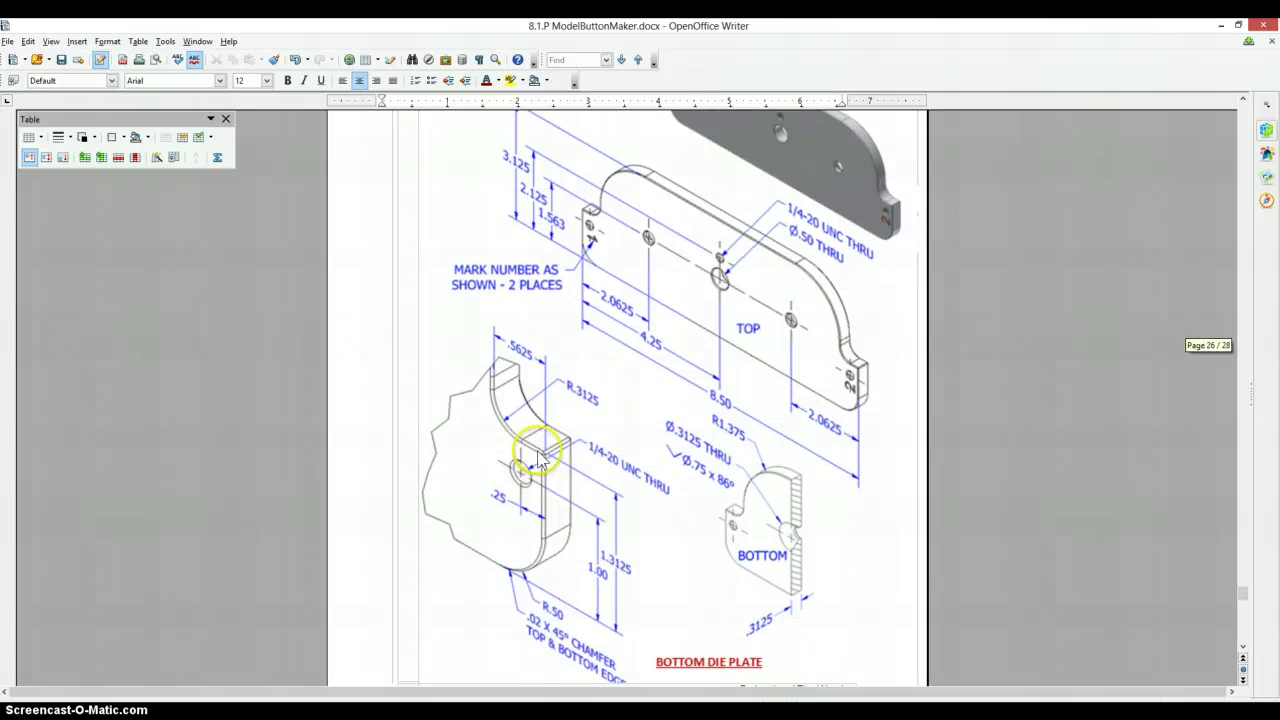
{"action": "scroll", "coordinate": [529, 586], "scroll_direction": "down", "scroll_amount": 2}
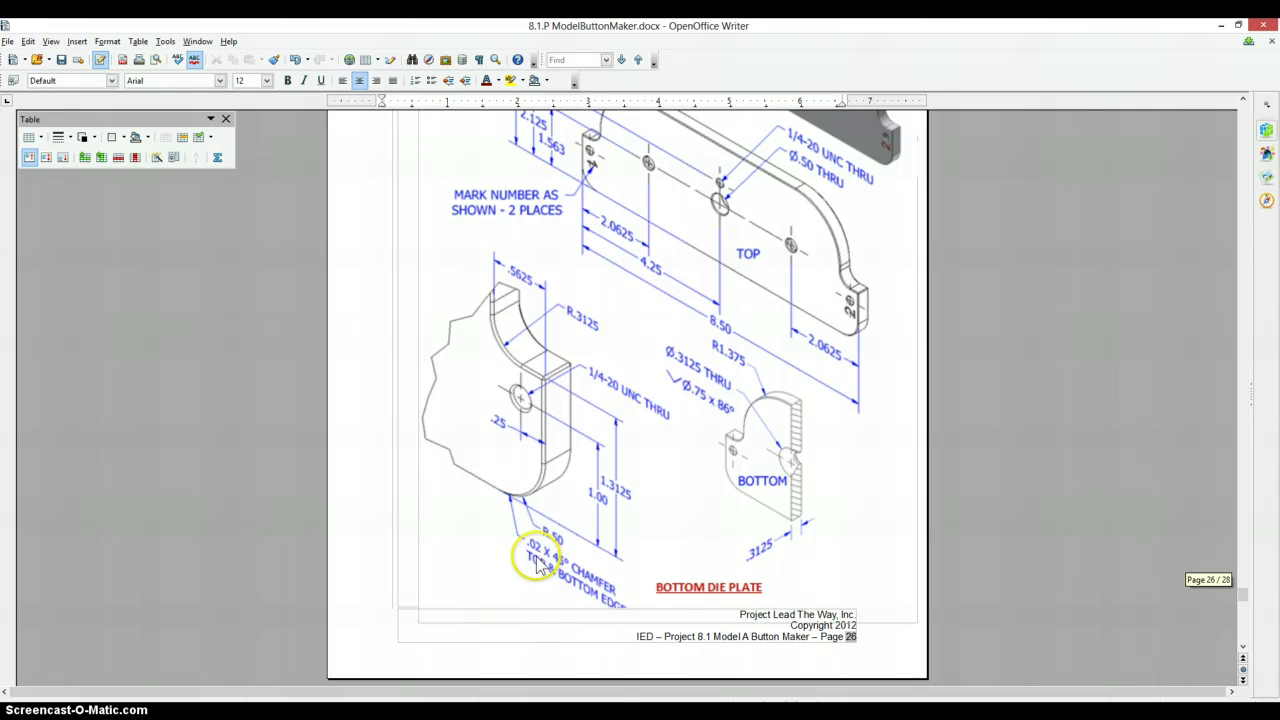
{"action": "key", "text": "alt+Tab"}
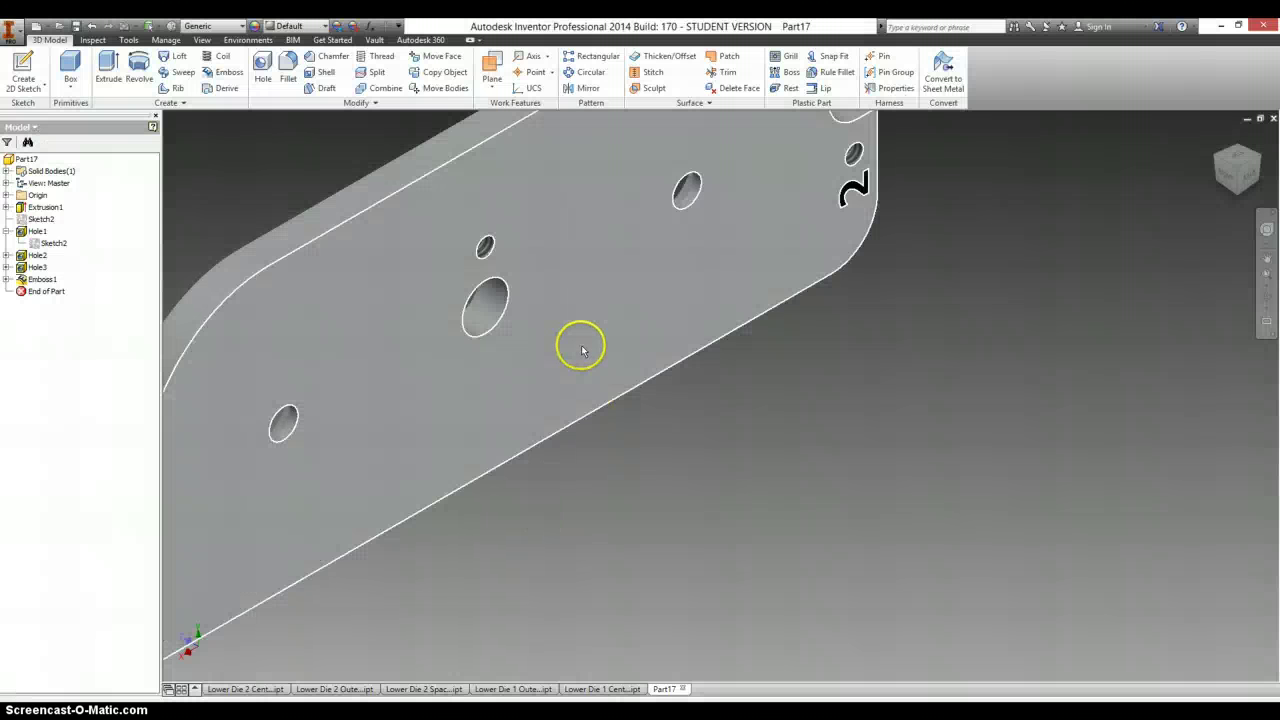
{"action": "scroll", "coordinate": [785, 371], "scroll_direction": "down", "scroll_amount": 5}
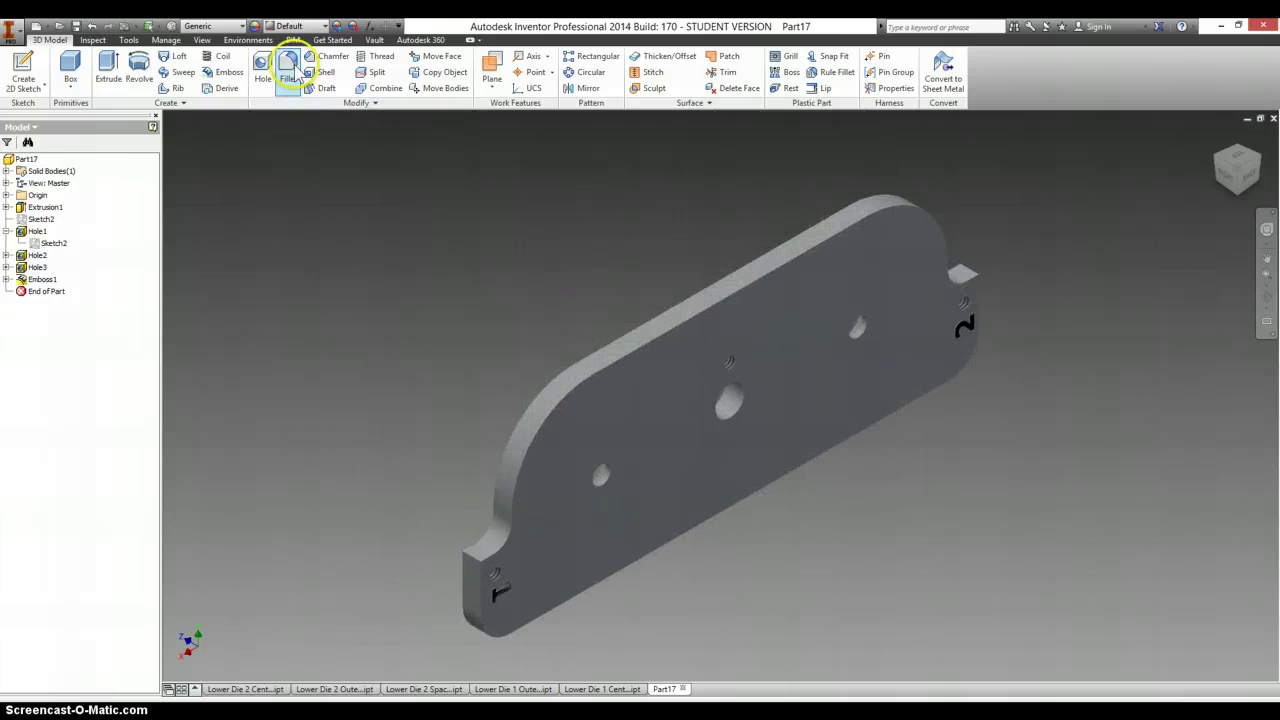
{"action": "left_click", "coordinate": [327, 56]}
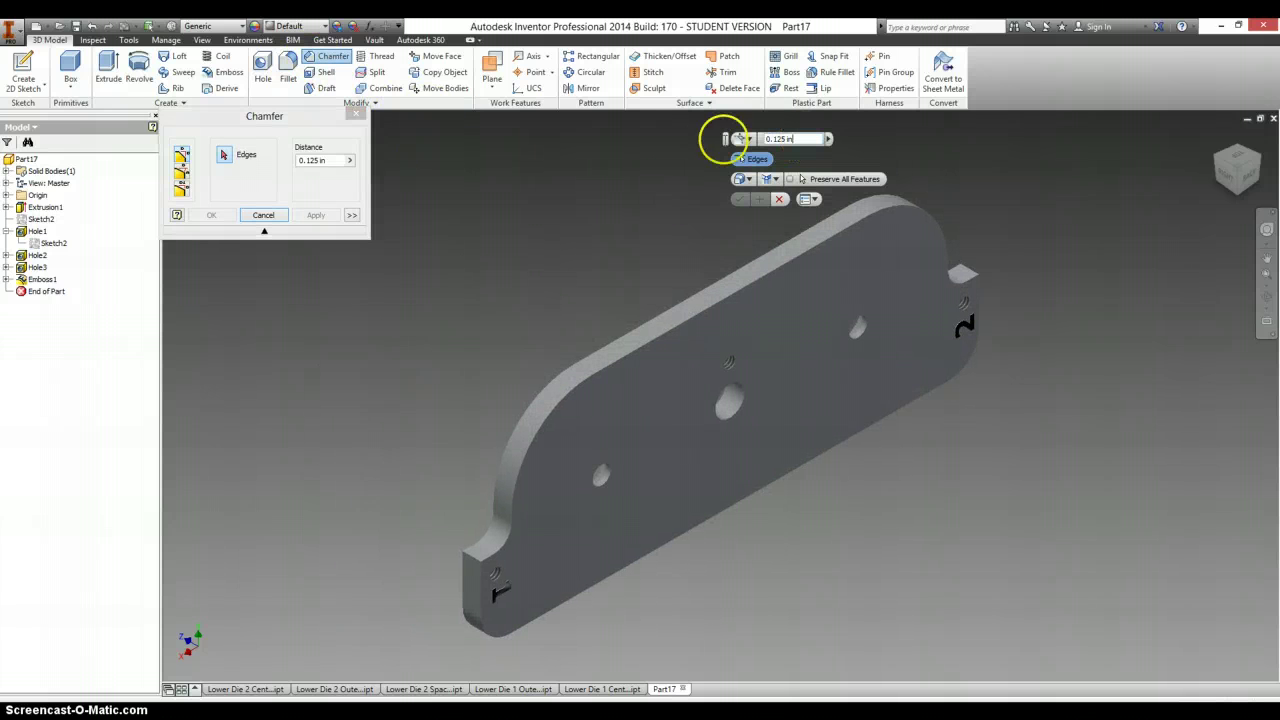
{"action": "left_click", "coordinate": [725, 307]}
{"action": "left_click", "coordinate": [480, 594]}
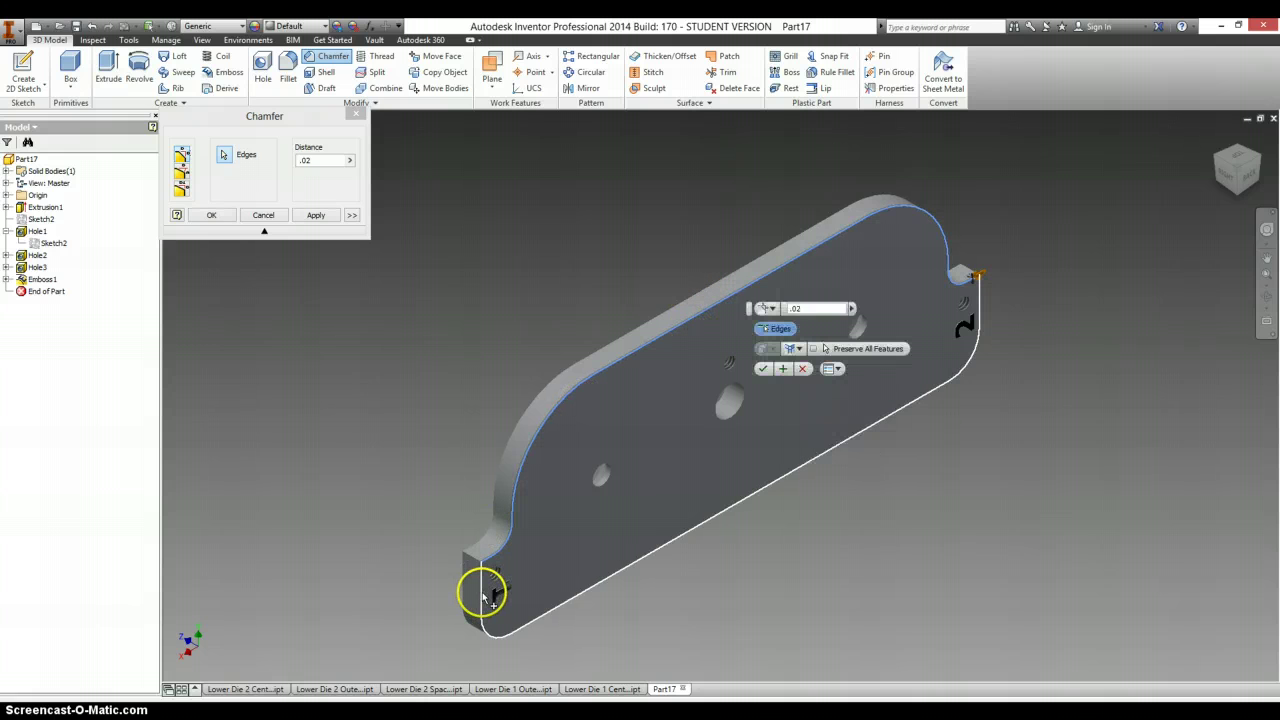
{"action": "left_click", "coordinate": [497, 503]}
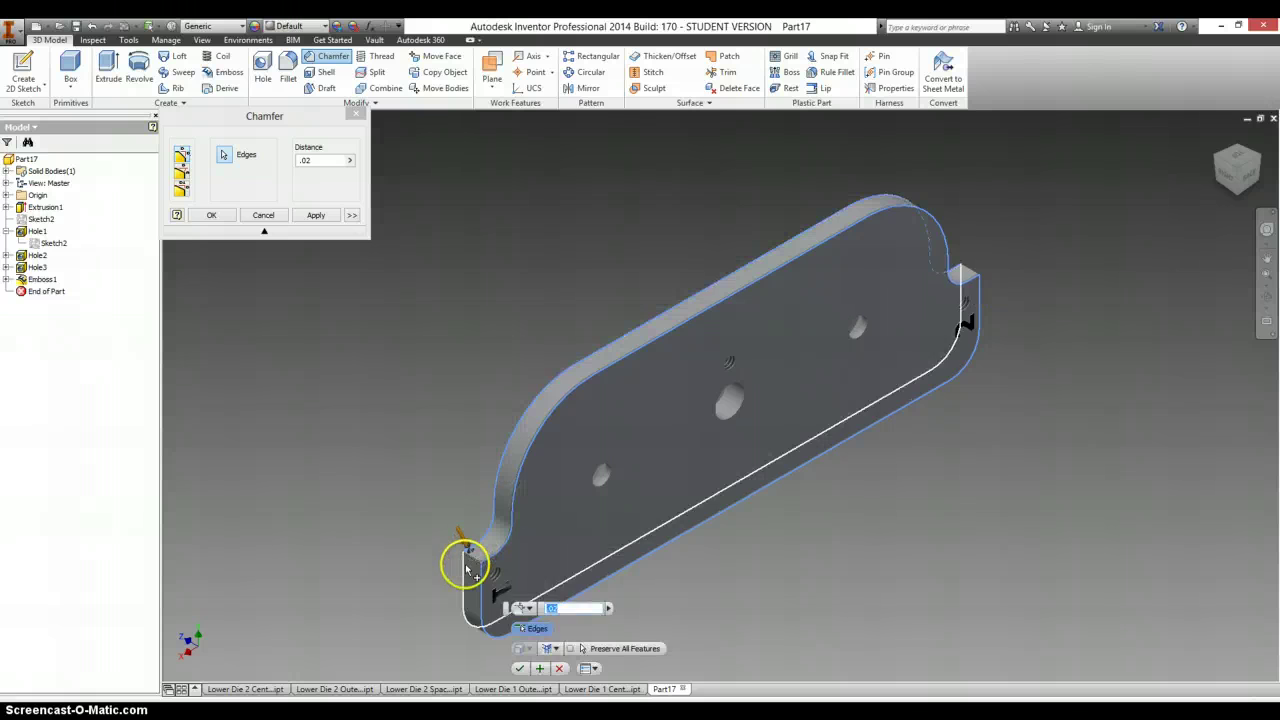
{"action": "left_click", "coordinate": [466, 570]}
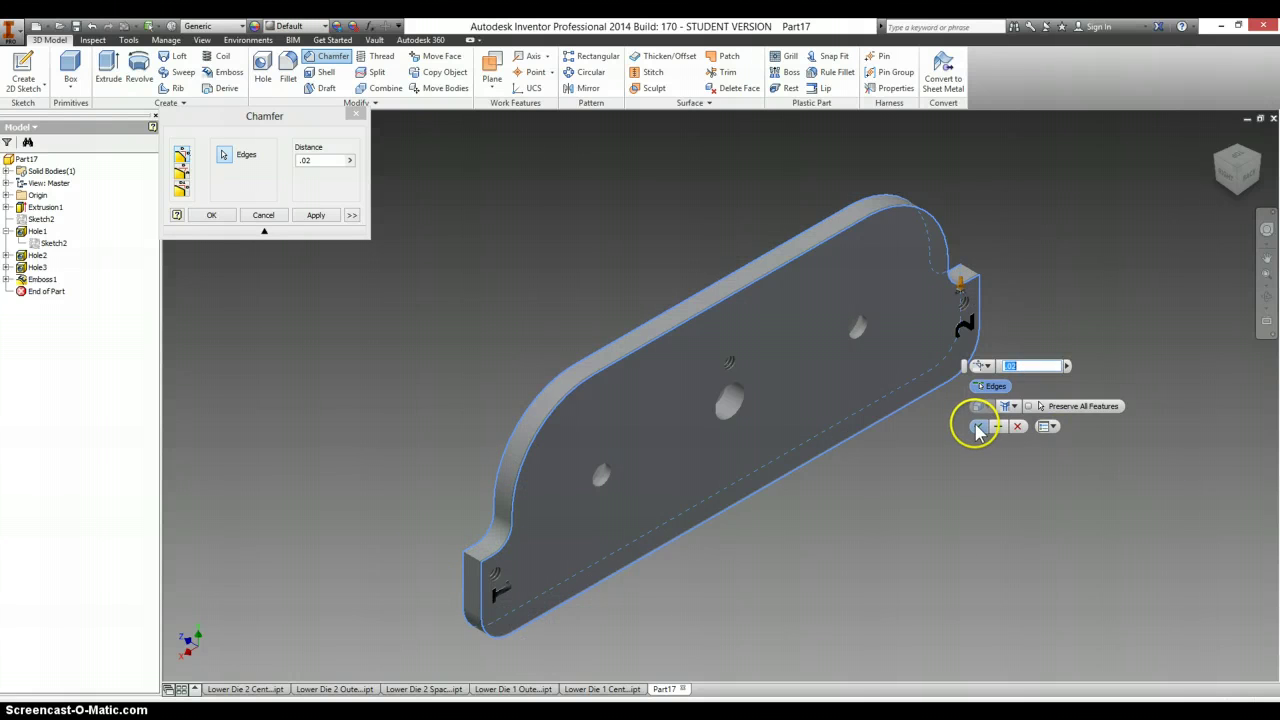
{"action": "left_click", "coordinate": [978, 428]}
Look up the bottom die plate's material in the Lower Die Sub-Assembly parts list of the OpenOffice Writer document
{"action": "key", "text": "alt+Tab"}
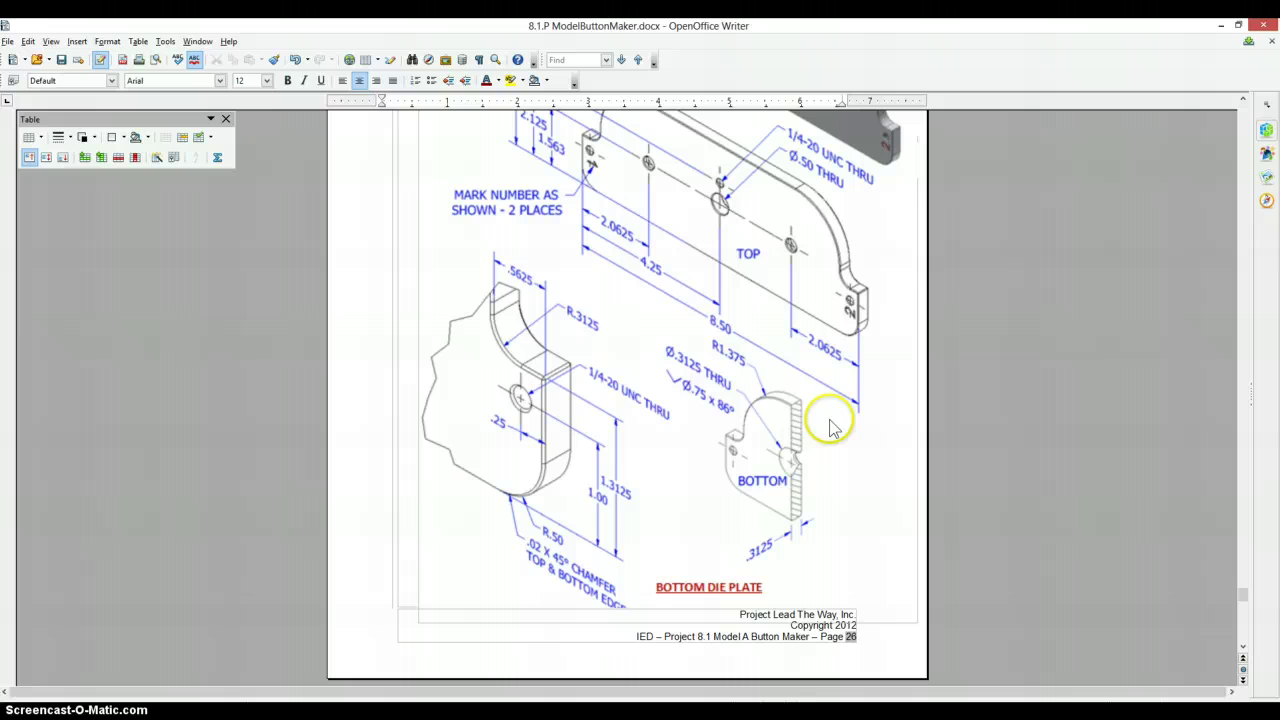
{"action": "scroll", "coordinate": [866, 413], "scroll_direction": "up", "scroll_amount": 1}
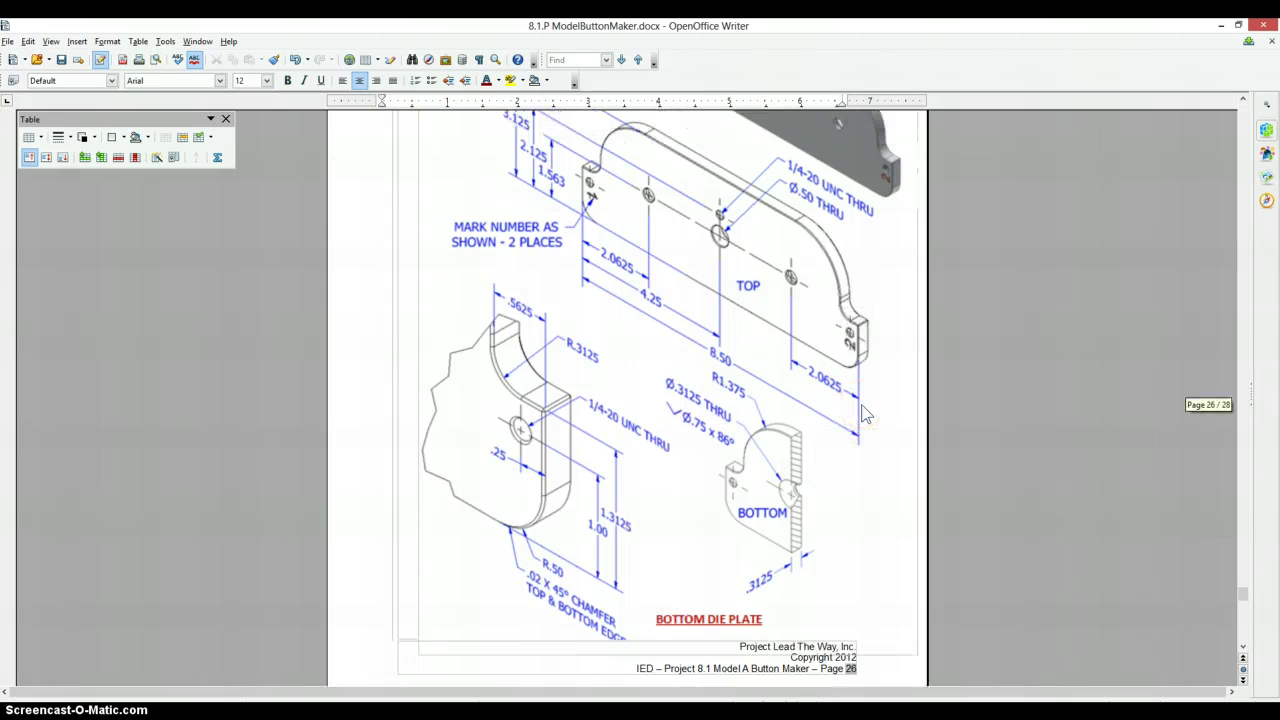
{"action": "scroll", "coordinate": [866, 413], "scroll_direction": "up", "scroll_amount": 10}
{"action": "scroll", "coordinate": [866, 413], "scroll_direction": "up", "scroll_amount": 15}
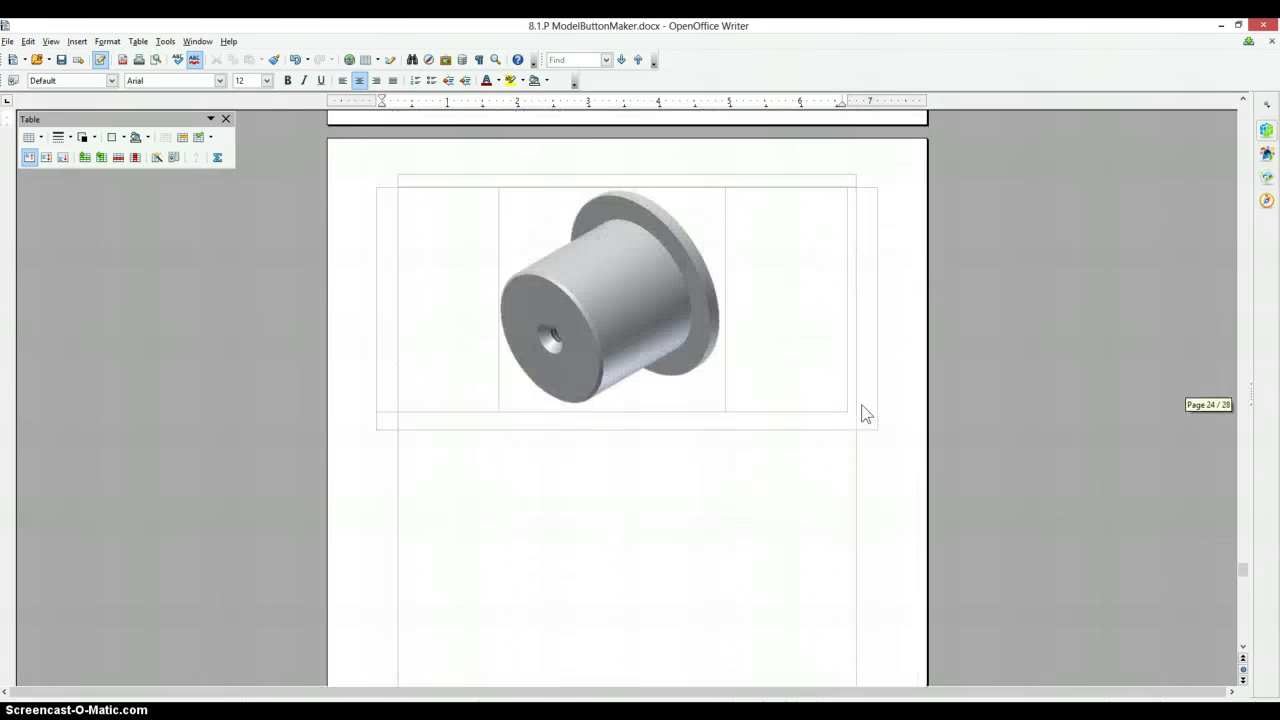
{"action": "scroll", "coordinate": [866, 413], "scroll_direction": "up", "scroll_amount": 15}
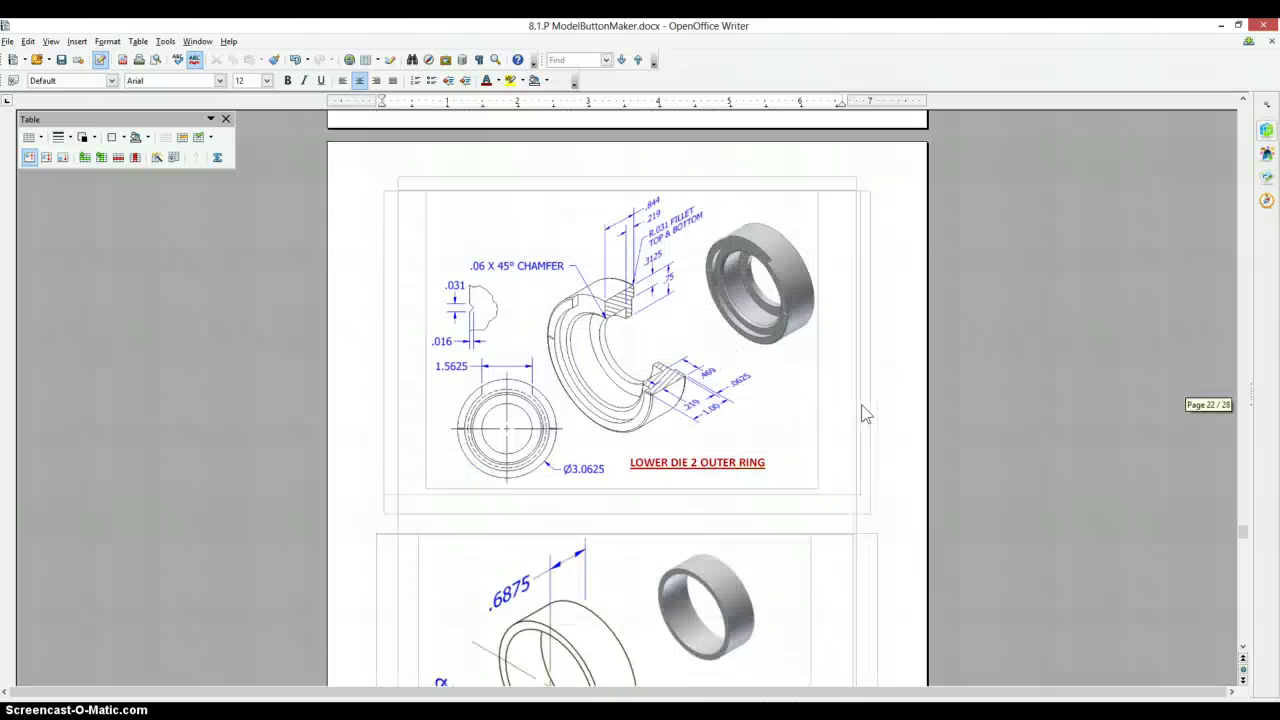
{"action": "scroll", "coordinate": [861, 404], "scroll_direction": "down", "scroll_amount": 3}
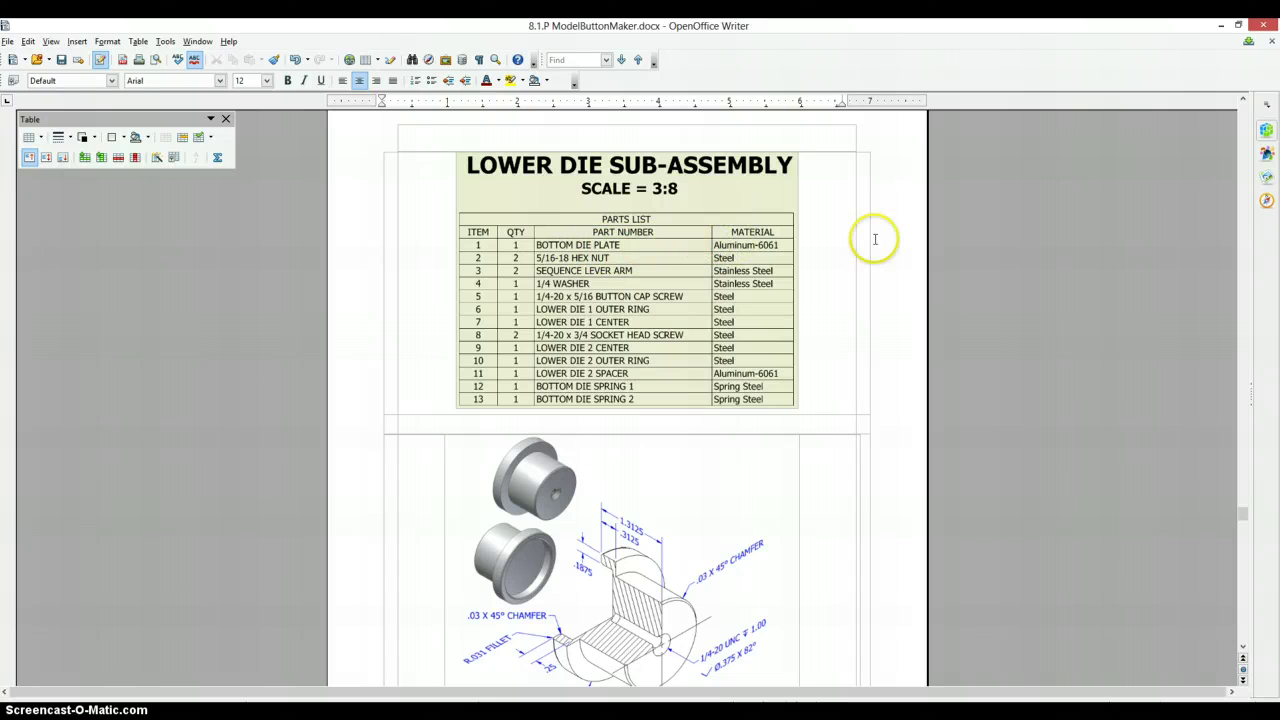
{"action": "mouse_move", "coordinate": [1246, 516]}
{"action": "left_mouse_down"}
{"action": "mouse_move", "coordinate": [1249, 601]}
{"action": "mouse_move", "coordinate": [1246, 505]}
{"action": "mouse_move", "coordinate": [1241, 516]}
{"action": "left_mouse_up"}
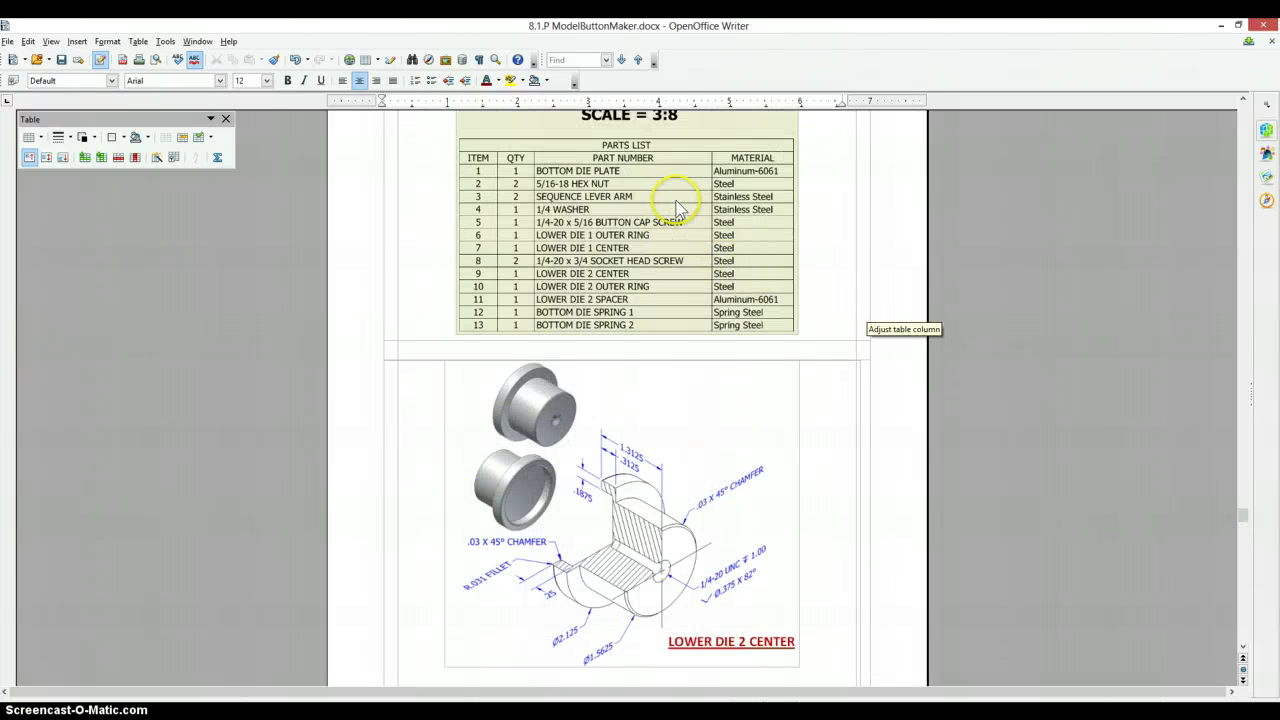
{"action": "key", "text": "alt+Tab"}
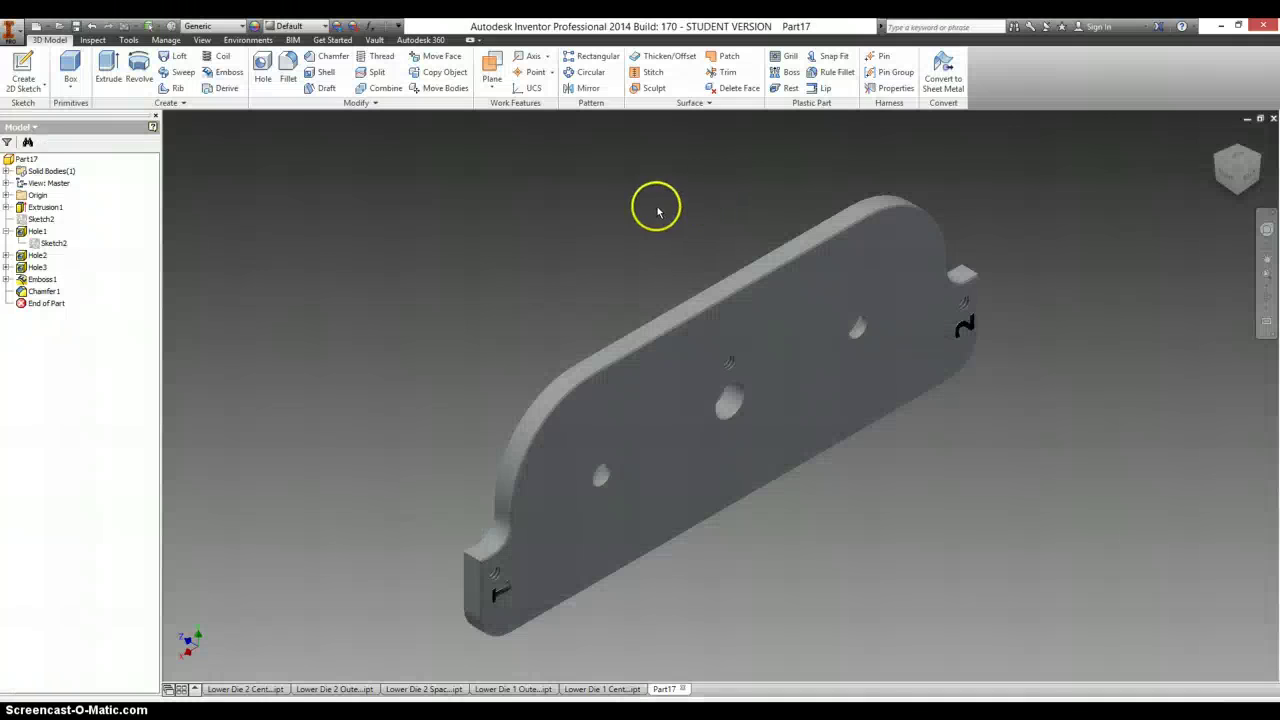
Set the part's physical material to Aluminum 6061 in its iProperties
{"action": "right_click", "coordinate": [27, 160]}
{"action": "left_click", "coordinate": [86, 278]}
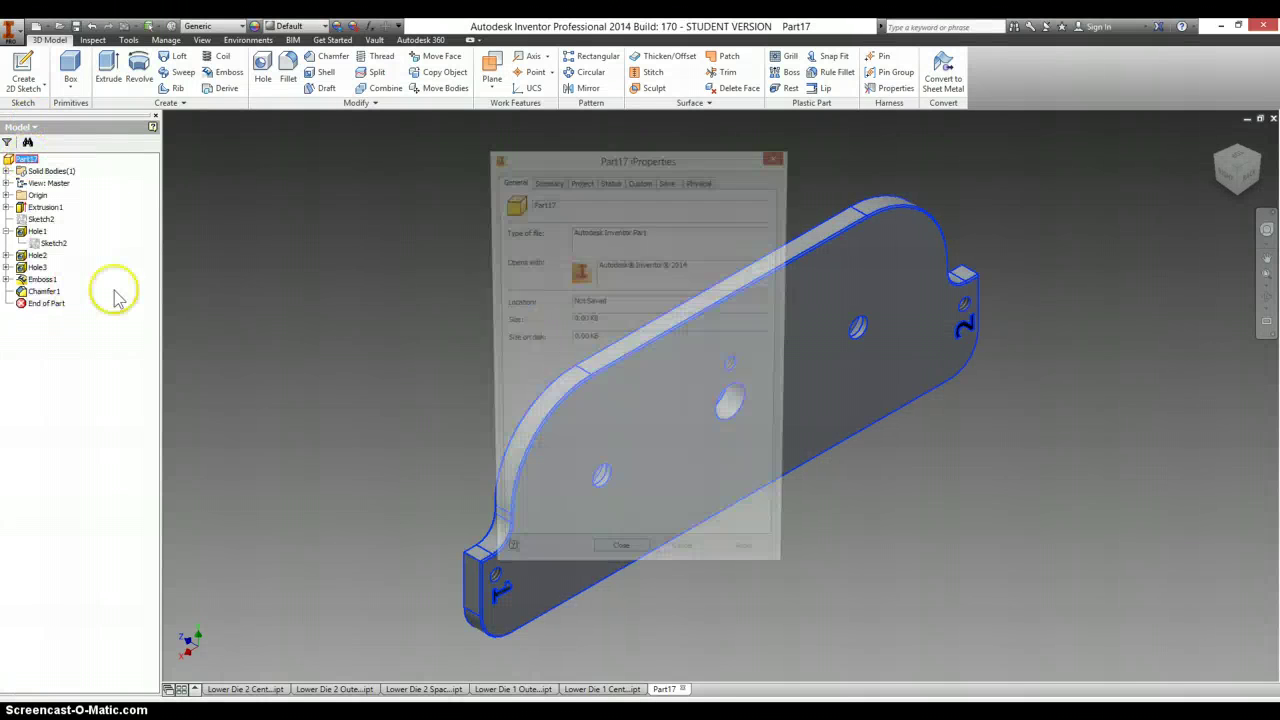
{"action": "left_click", "coordinate": [700, 180]}
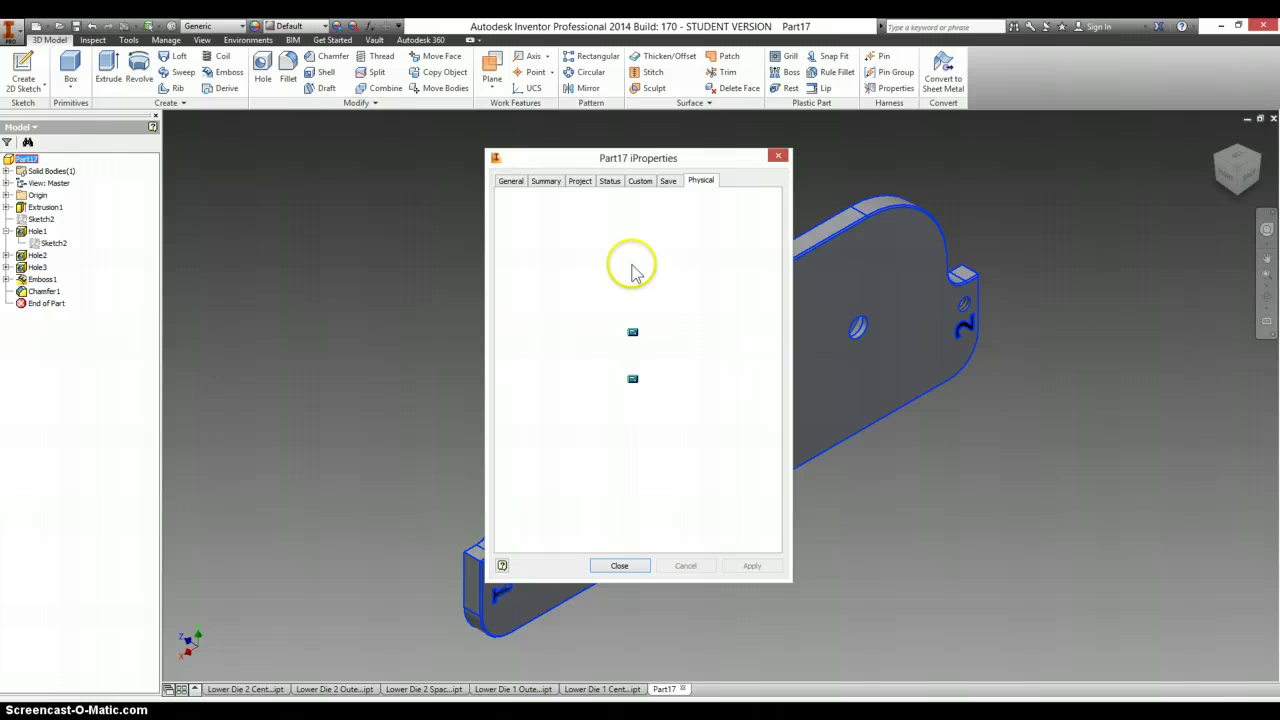
{"action": "left_click", "coordinate": [660, 246]}
{"action": "scroll", "coordinate": [609, 275], "scroll_direction": "up", "scroll_amount": 5}
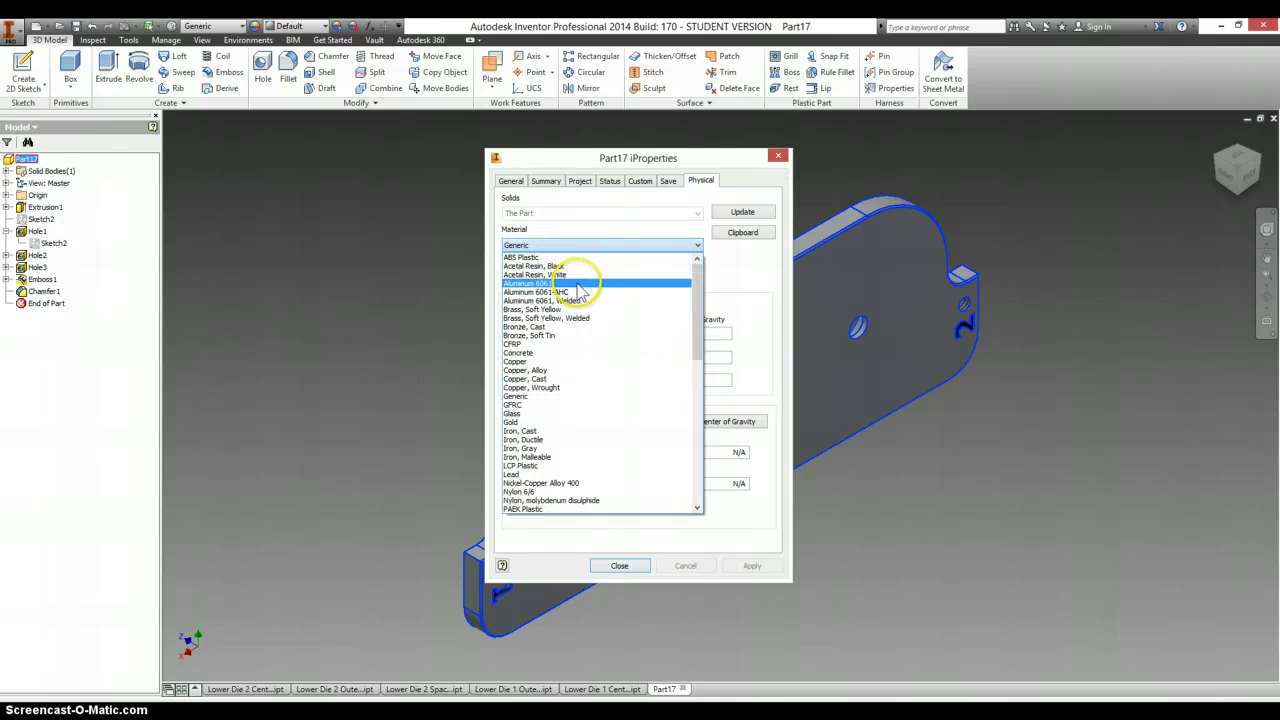
{"action": "left_click", "coordinate": [615, 284]}
{"action": "left_click", "coordinate": [754, 566]}
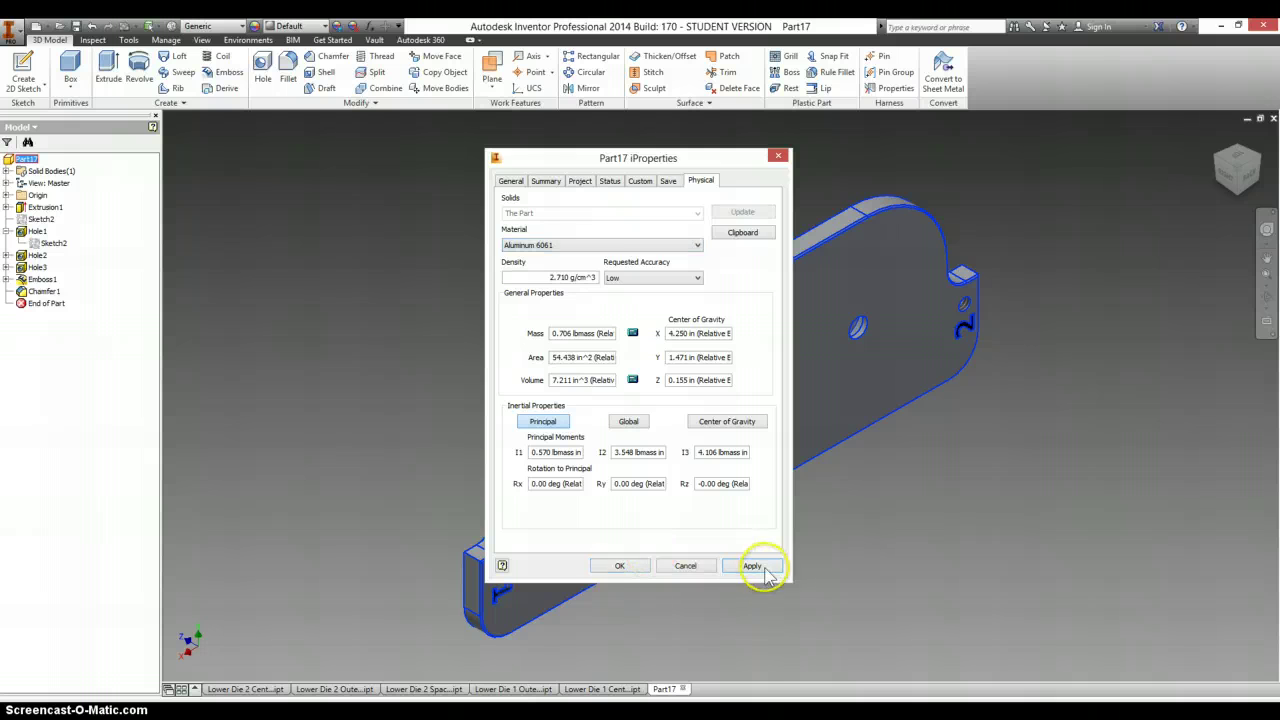
{"action": "left_click", "coordinate": [619, 566]}
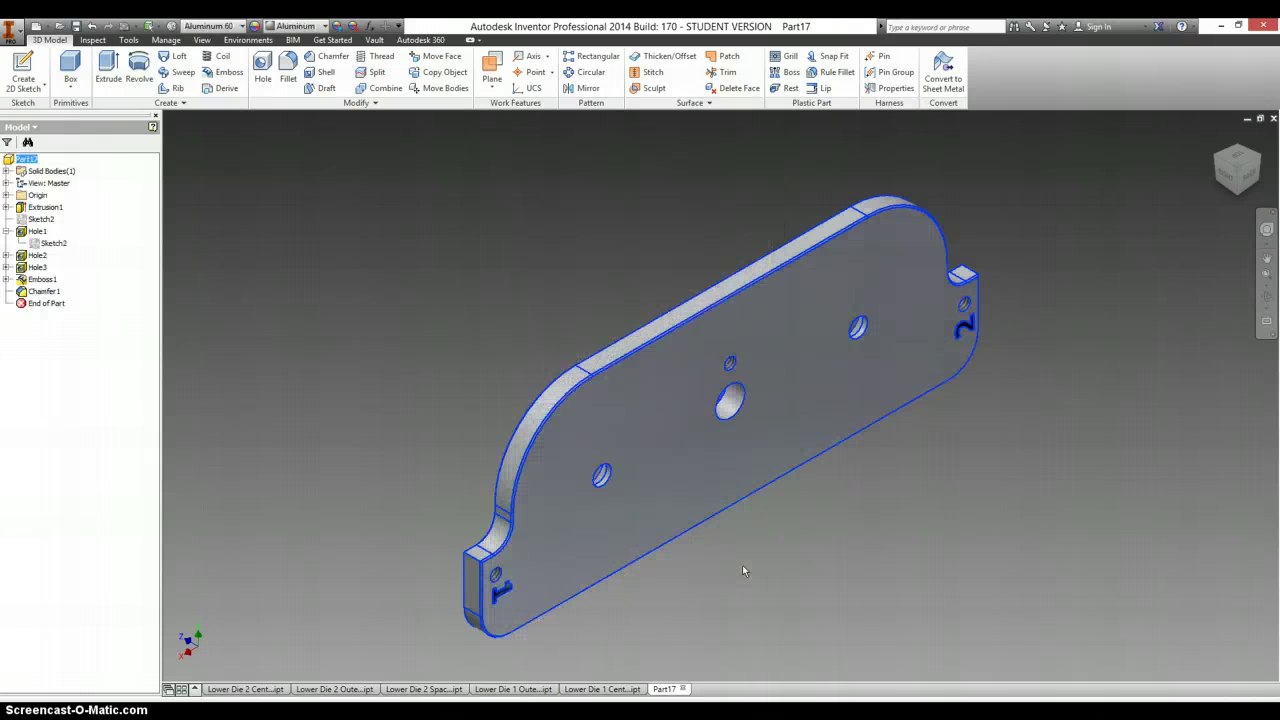
Check the part name in the parts list and save the part as "Bottom Die Plate" in the Button Maker folder
{"action": "key", "text": "alt+Tab"}
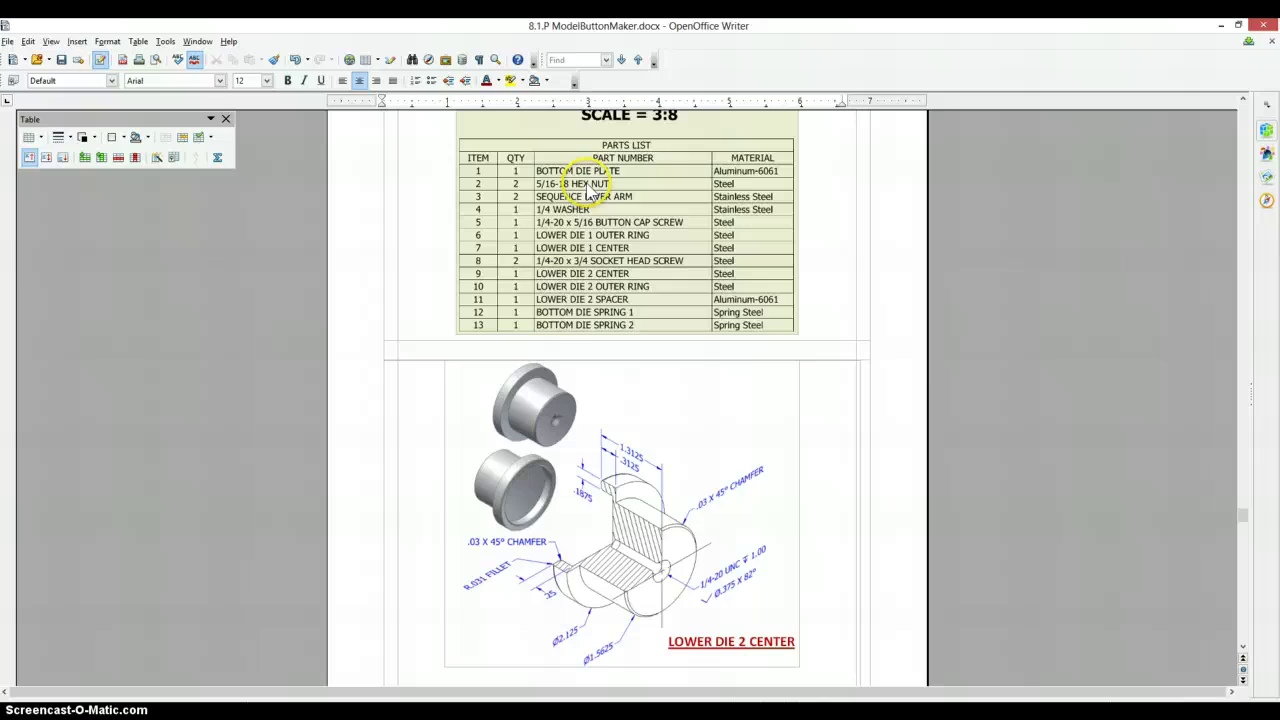
{"action": "key", "text": "alt+Tab"}
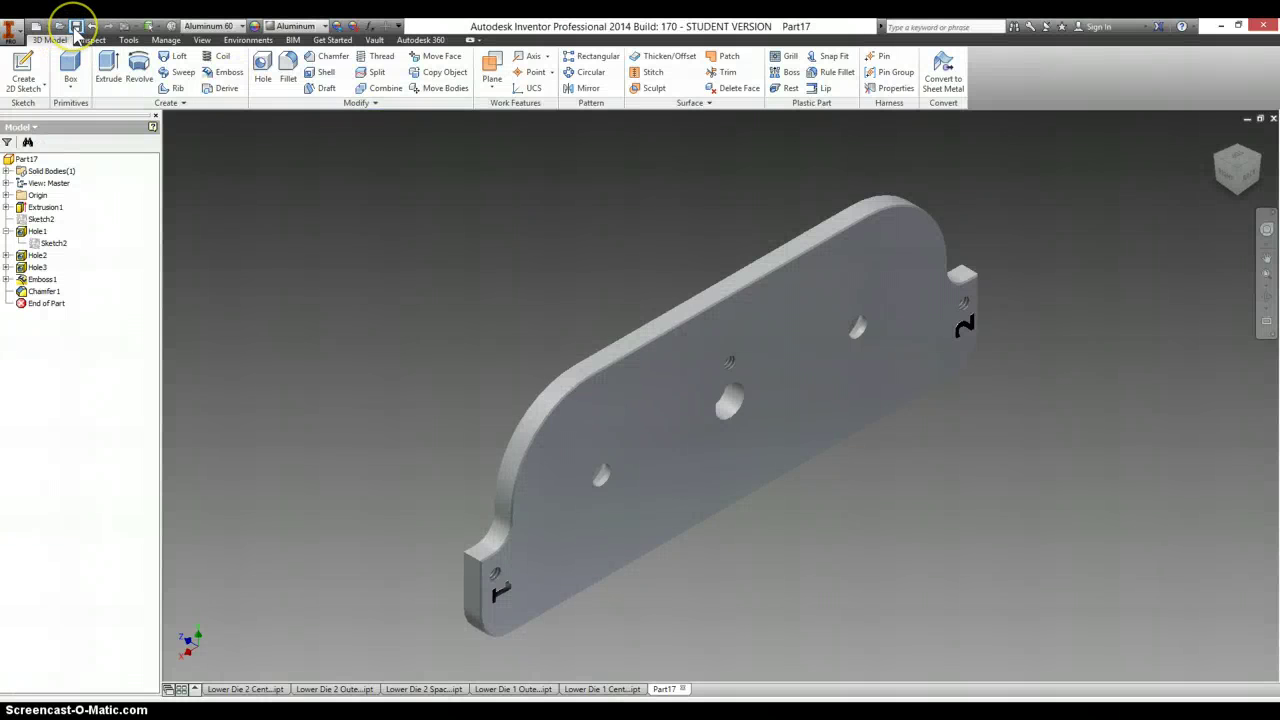
{"action": "key", "text": "F6"}
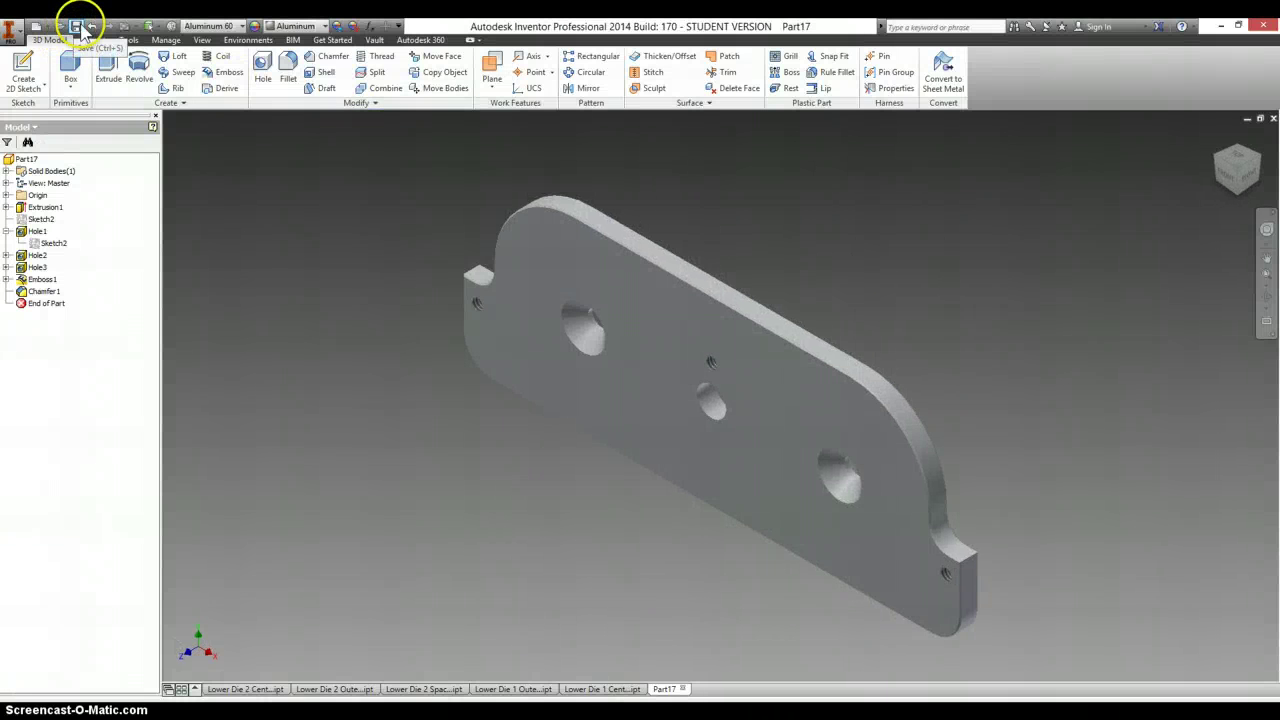
{"action": "left_click", "coordinate": [77, 27]}
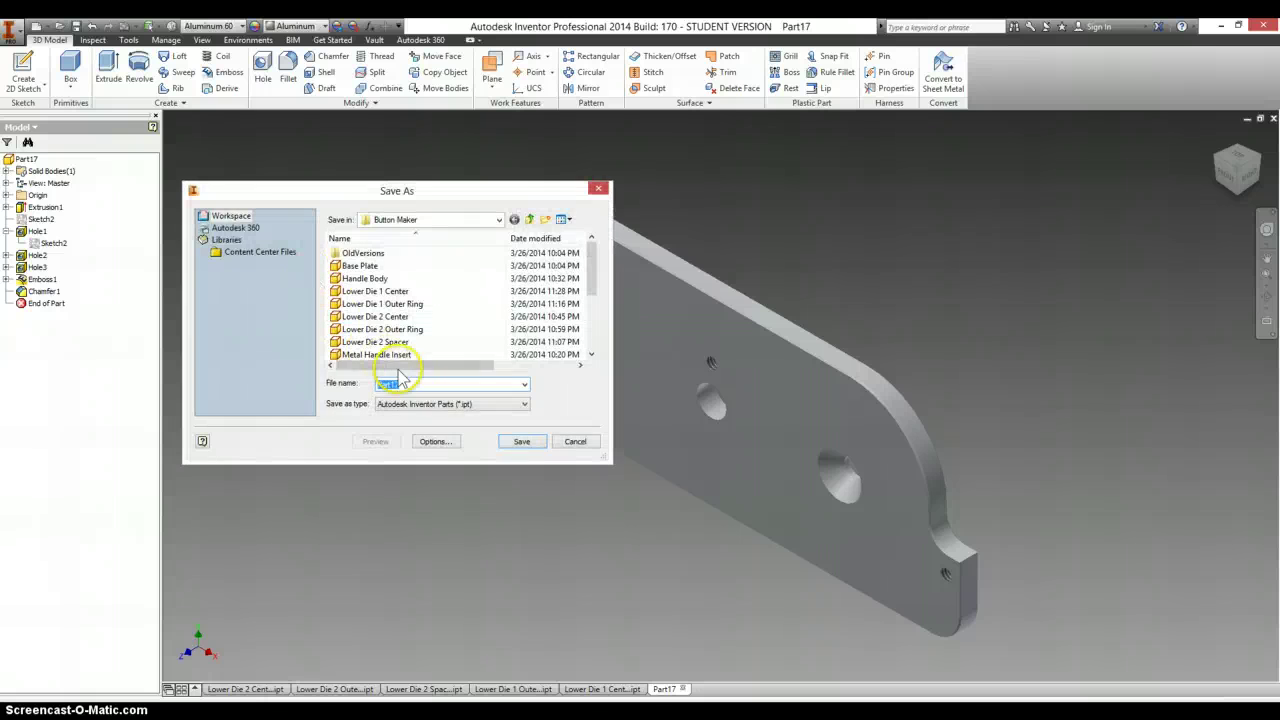
{"action": "type", "text": "Bottom Die Plate"}
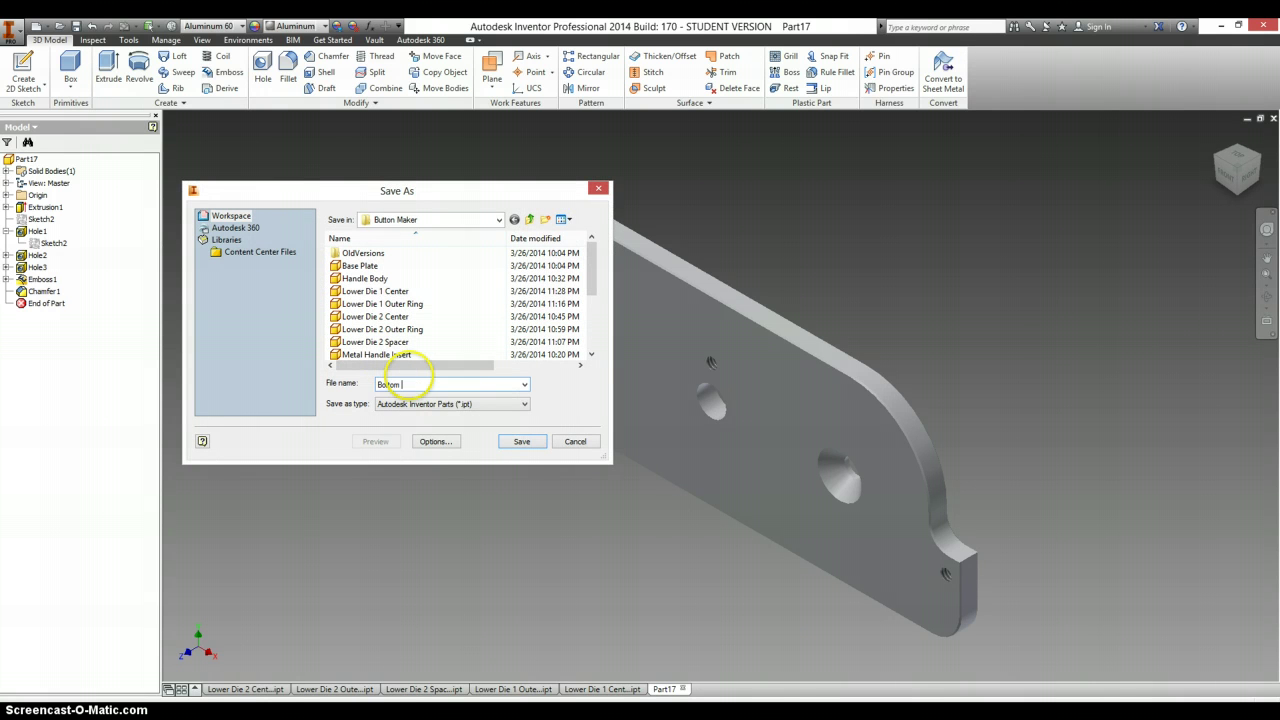